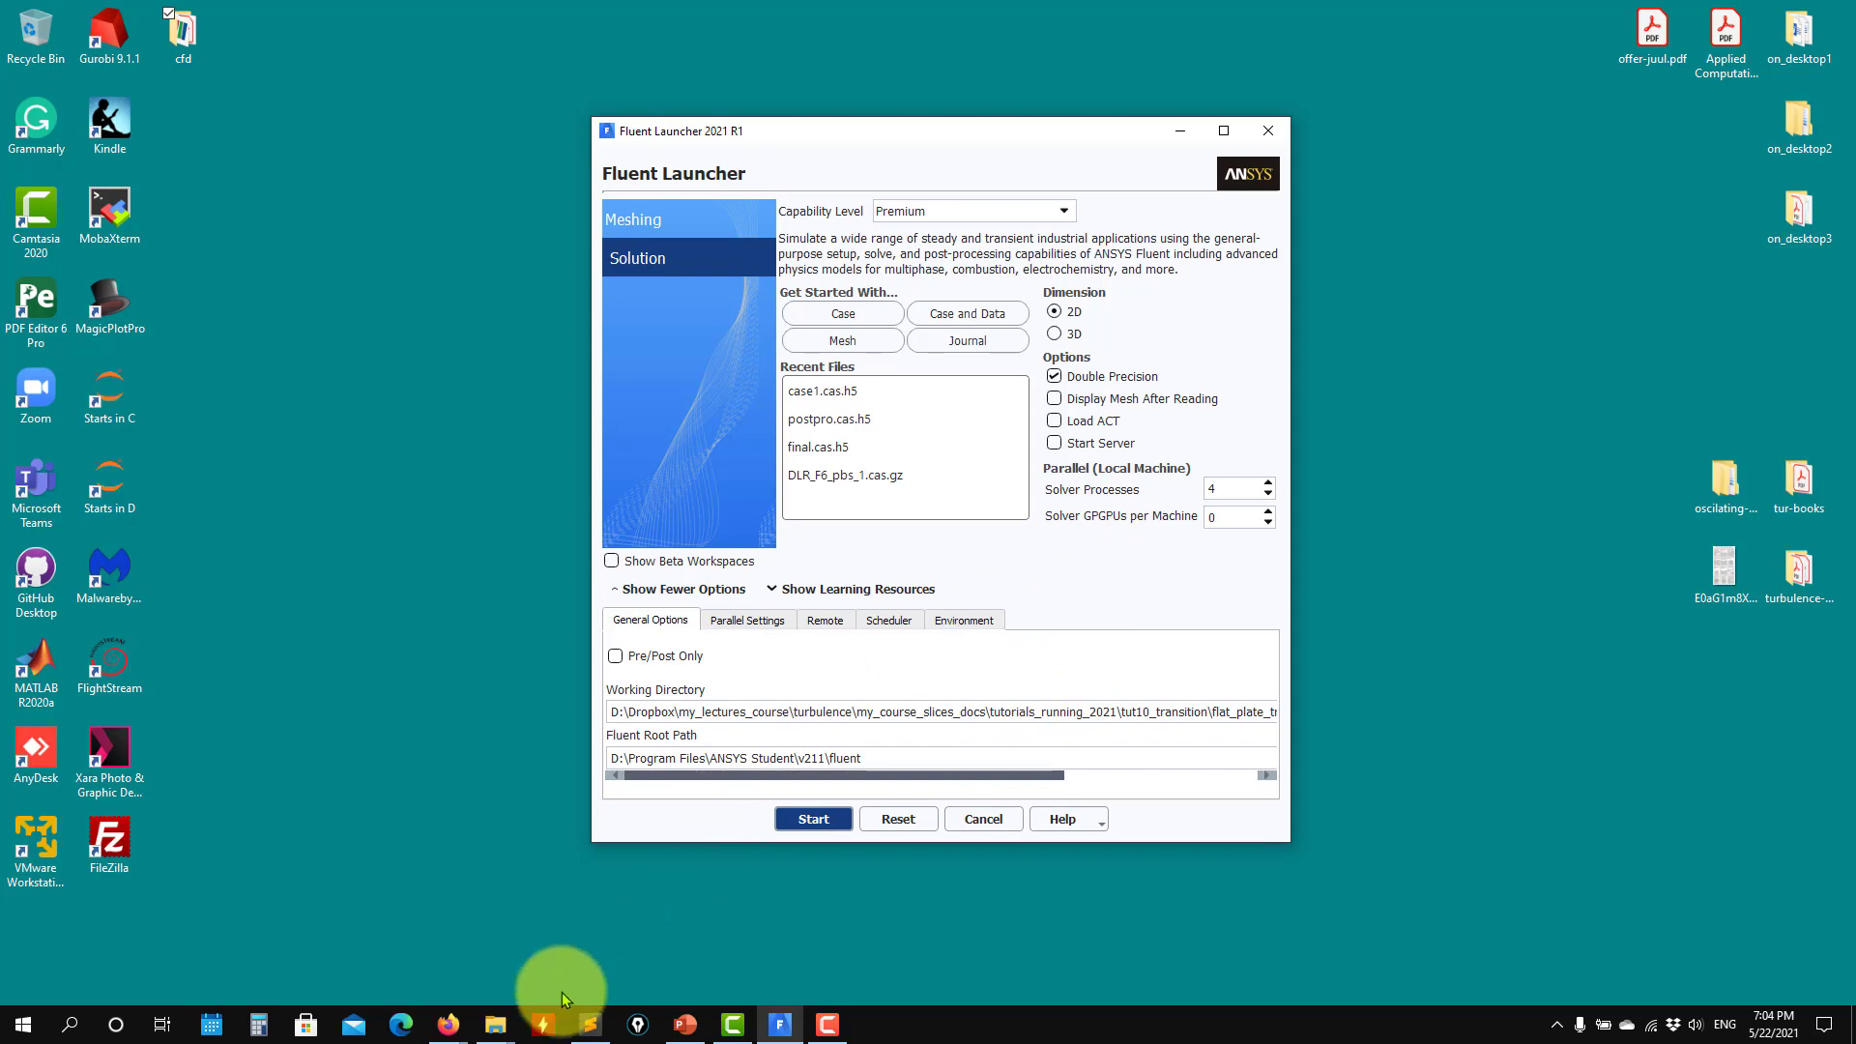
- Switch to File Explorer, open the fluent_case folder inside flat_plate_transition, and launch Fluent
mouse_move(496, 1022)
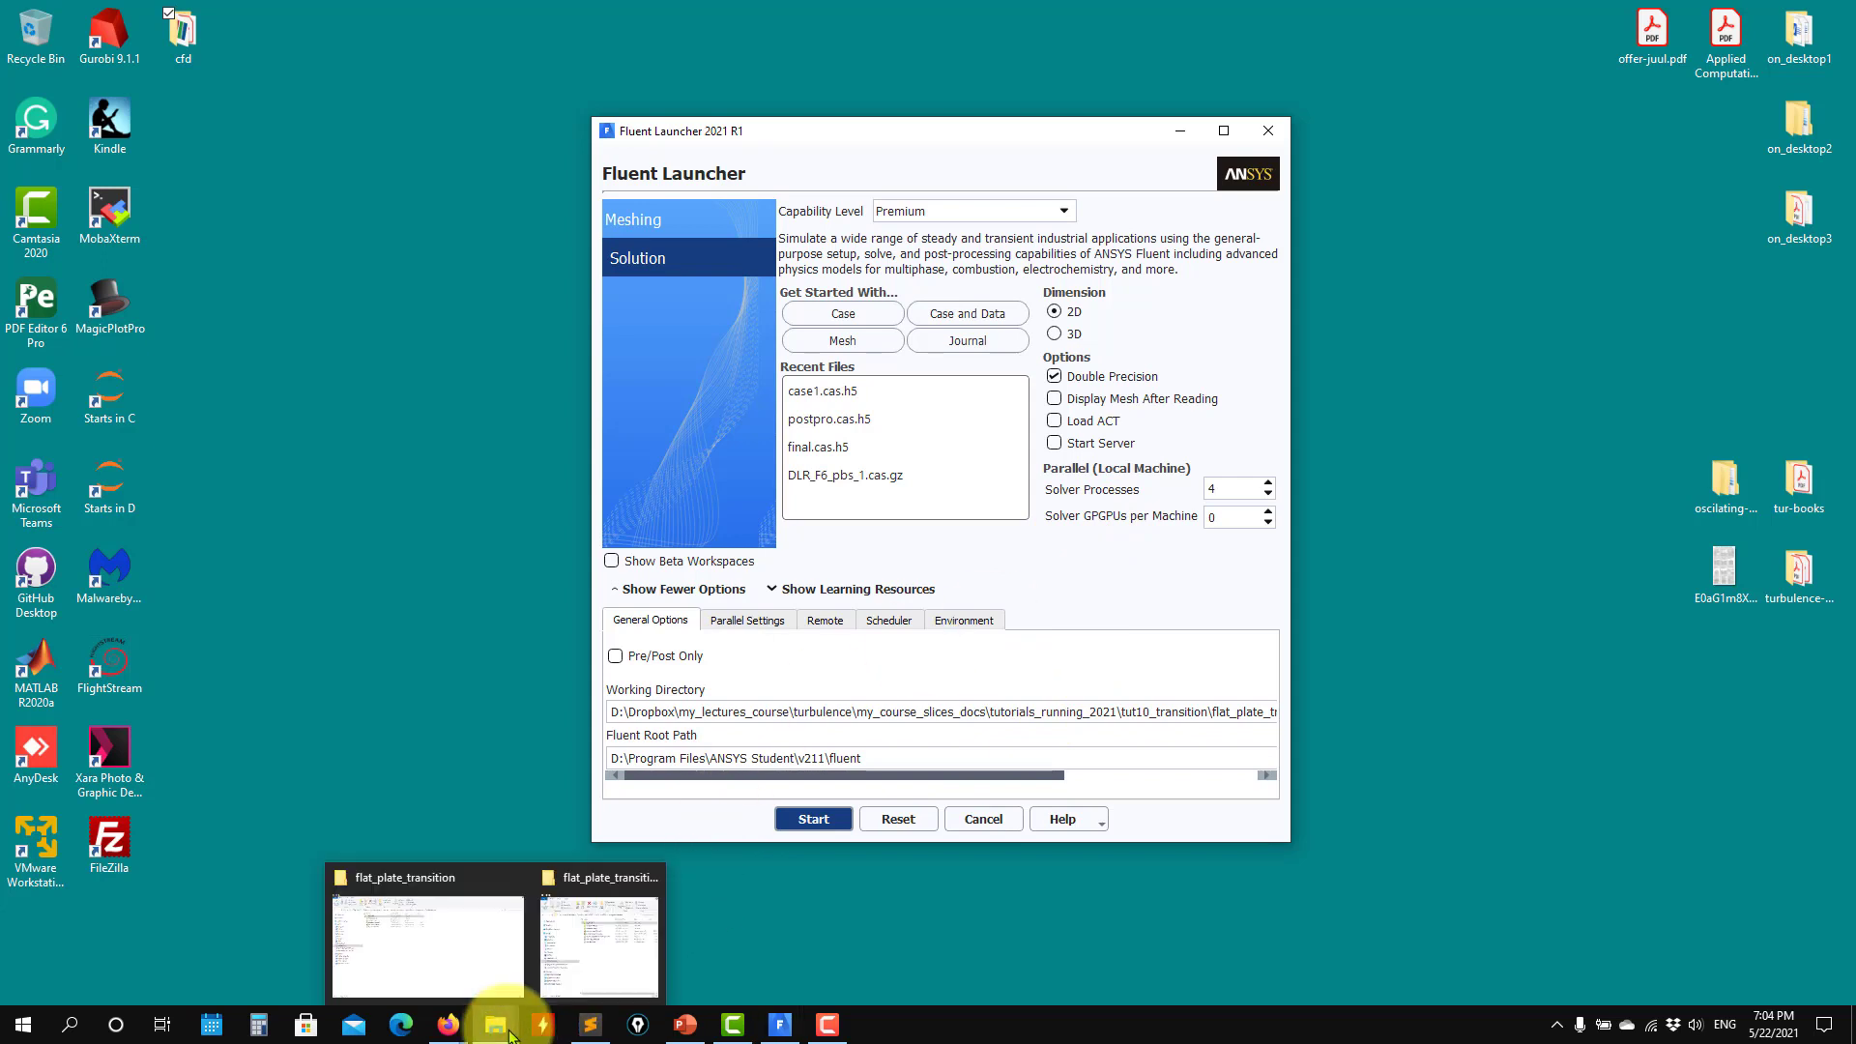
left_click(633, 940)
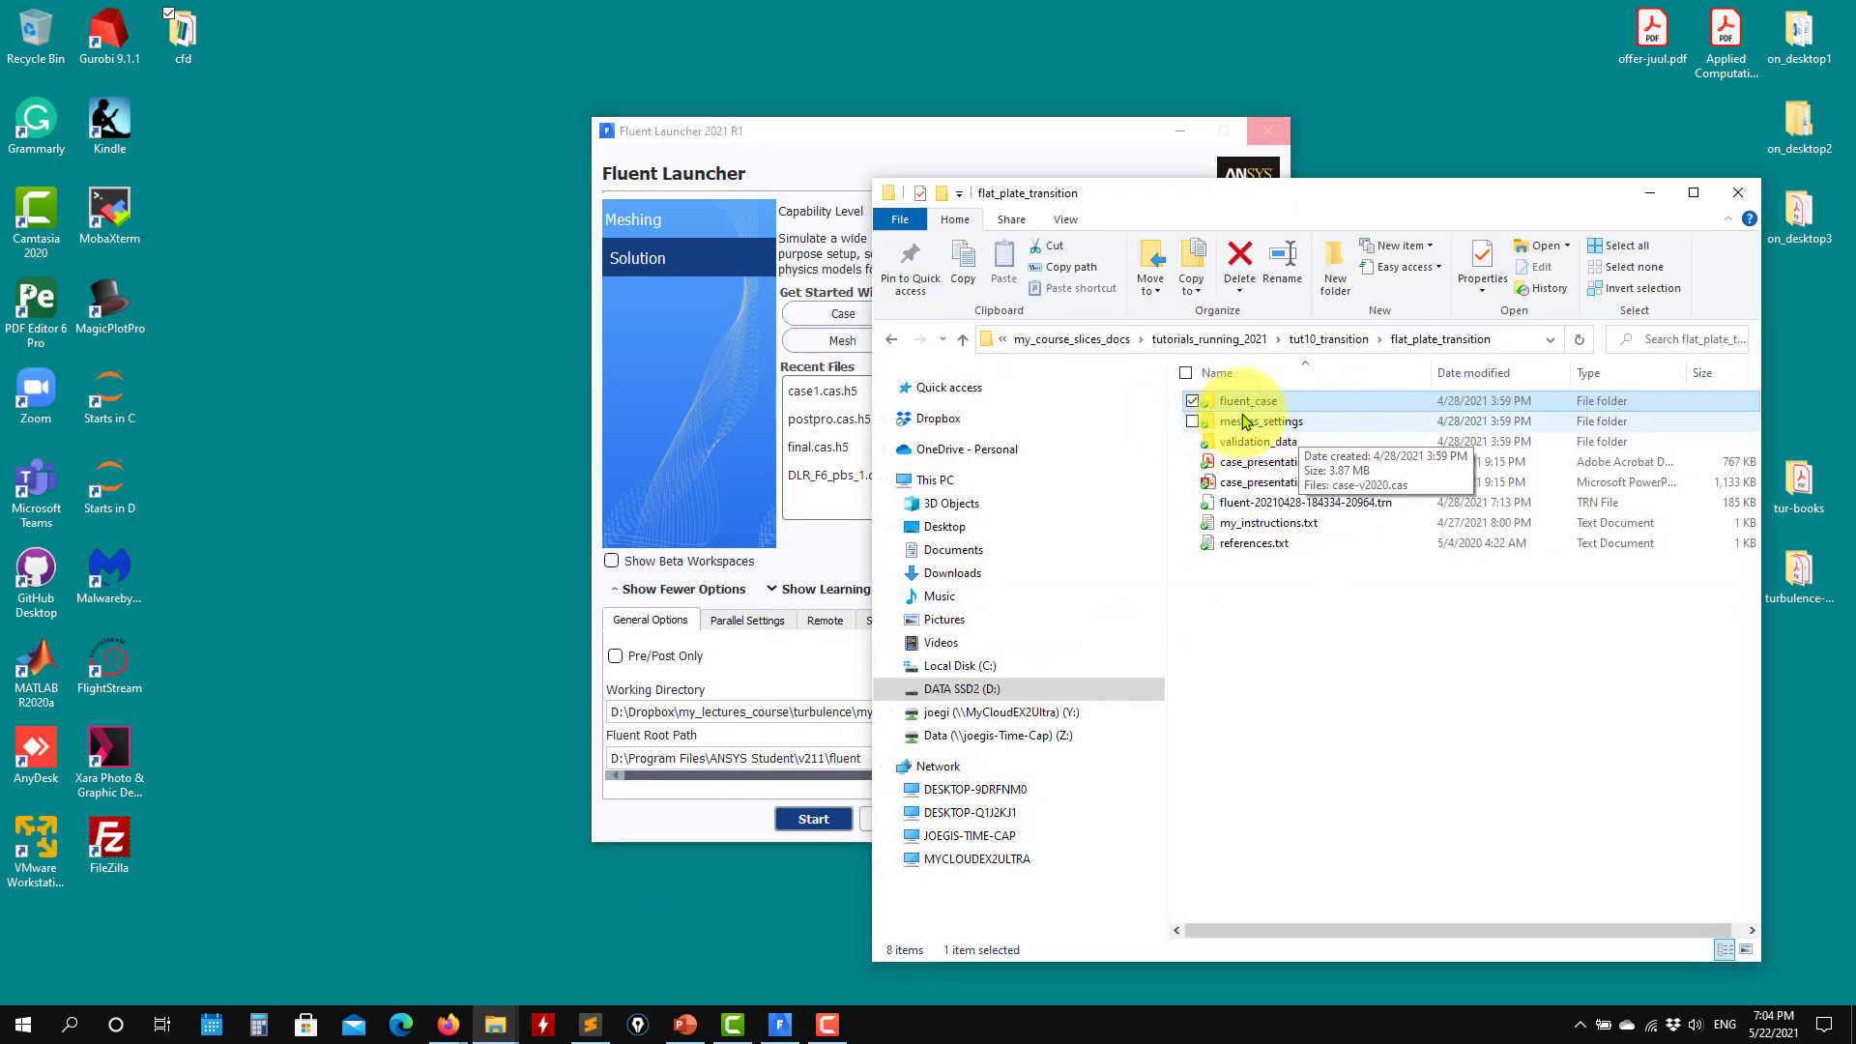
double_click(1254, 406)
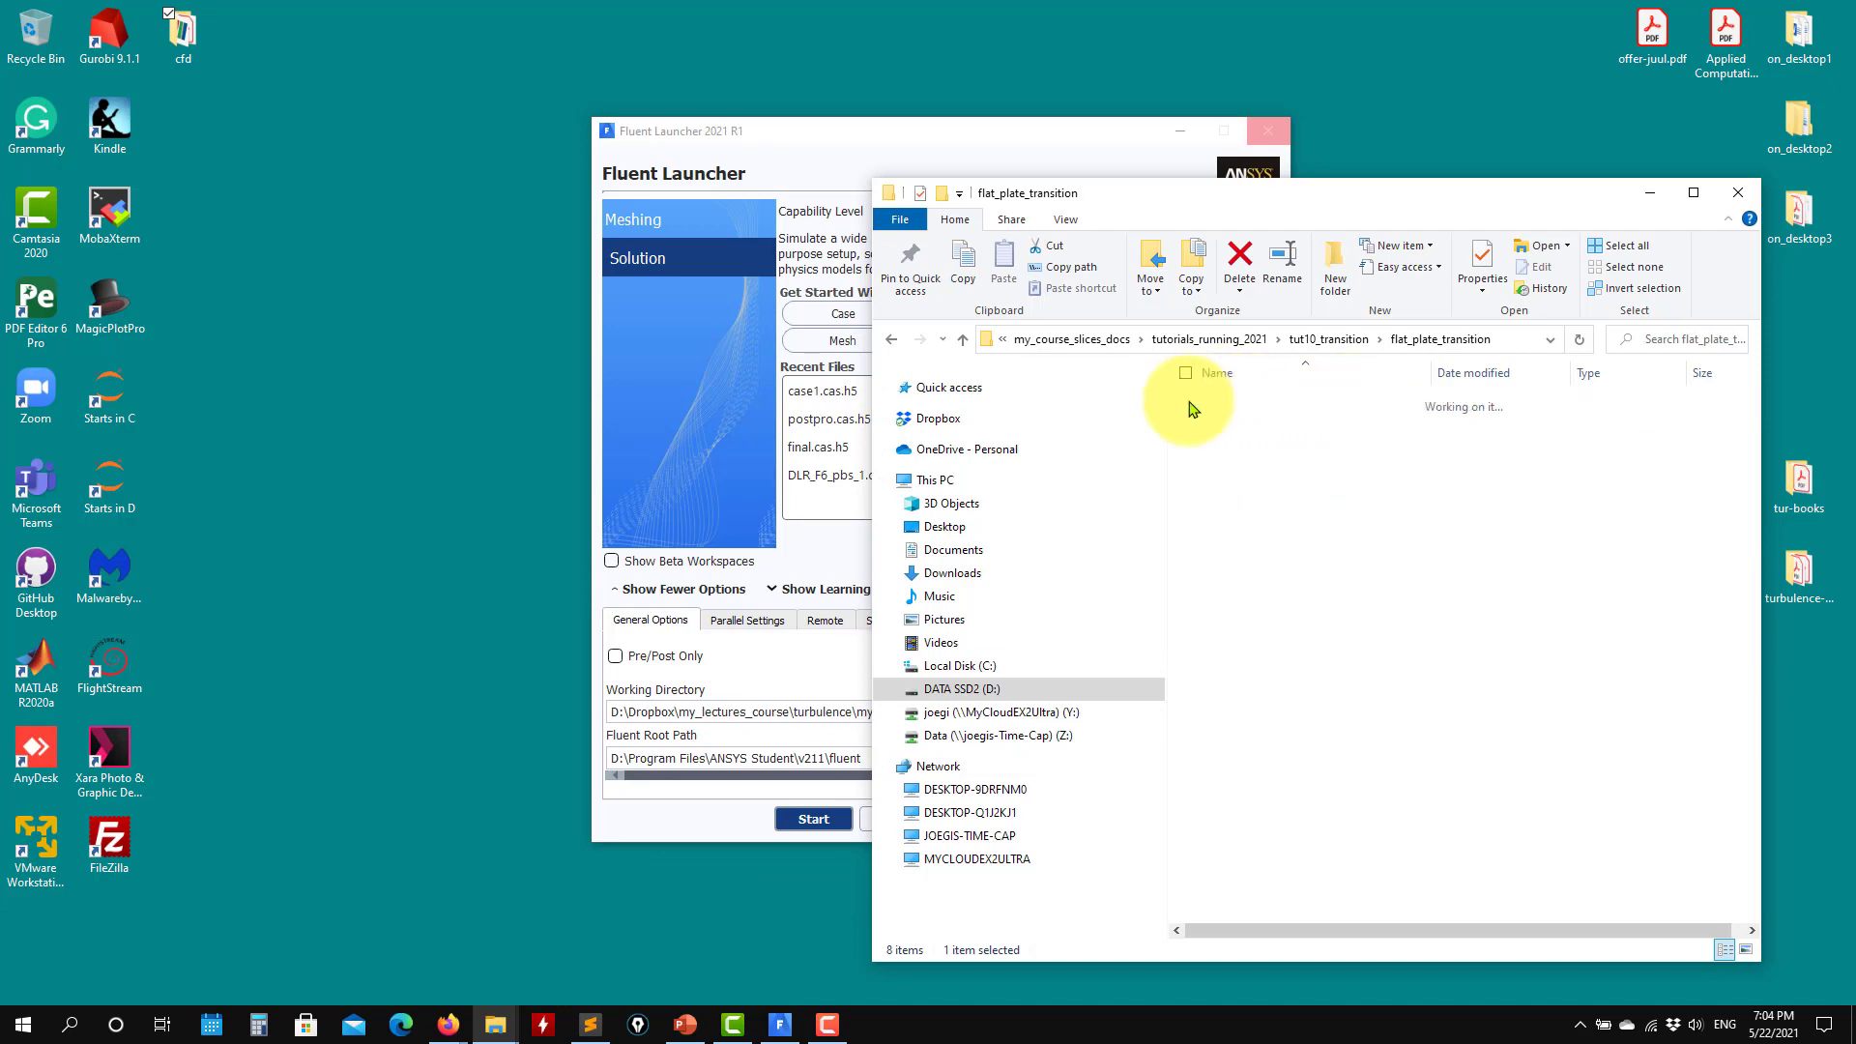
double_click(1256, 461)
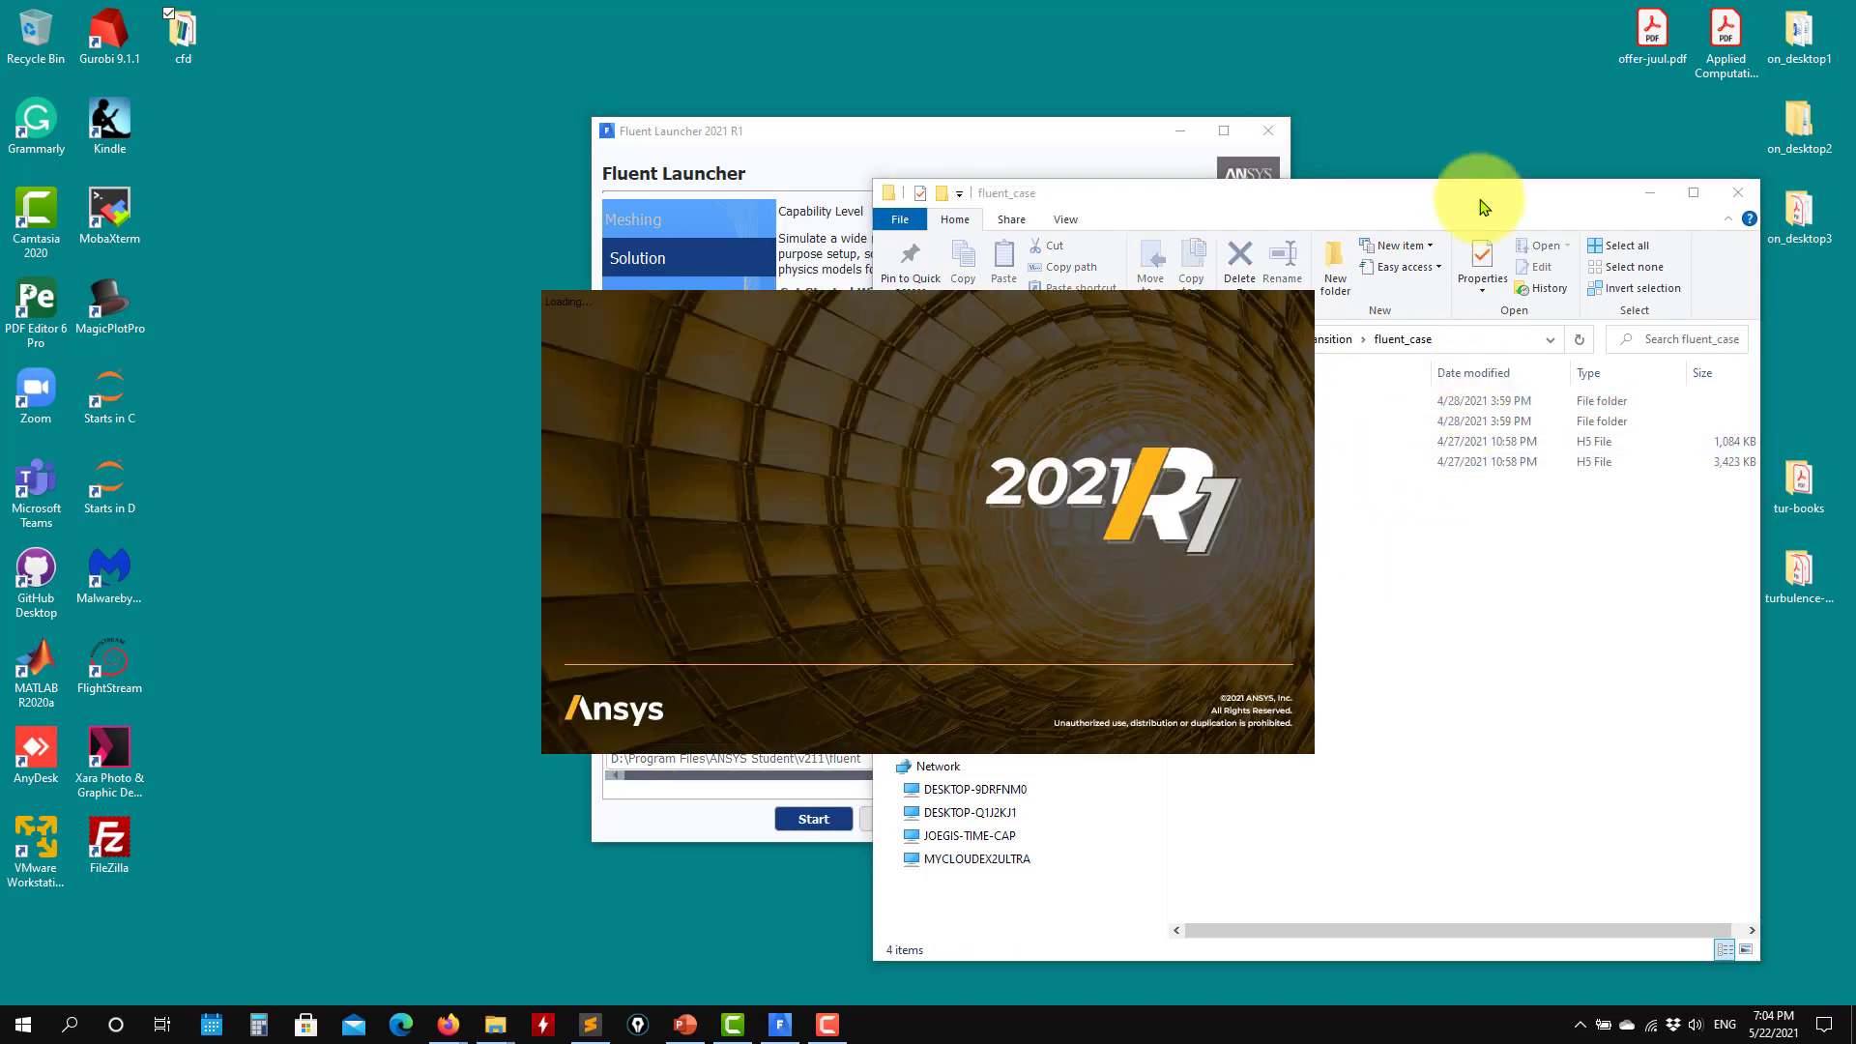
- Review the contents of the validation_data and outputs subfolders inside fluent_case, and put the File Explorer window away
left_click_drag(1484, 196, 1486, 155)
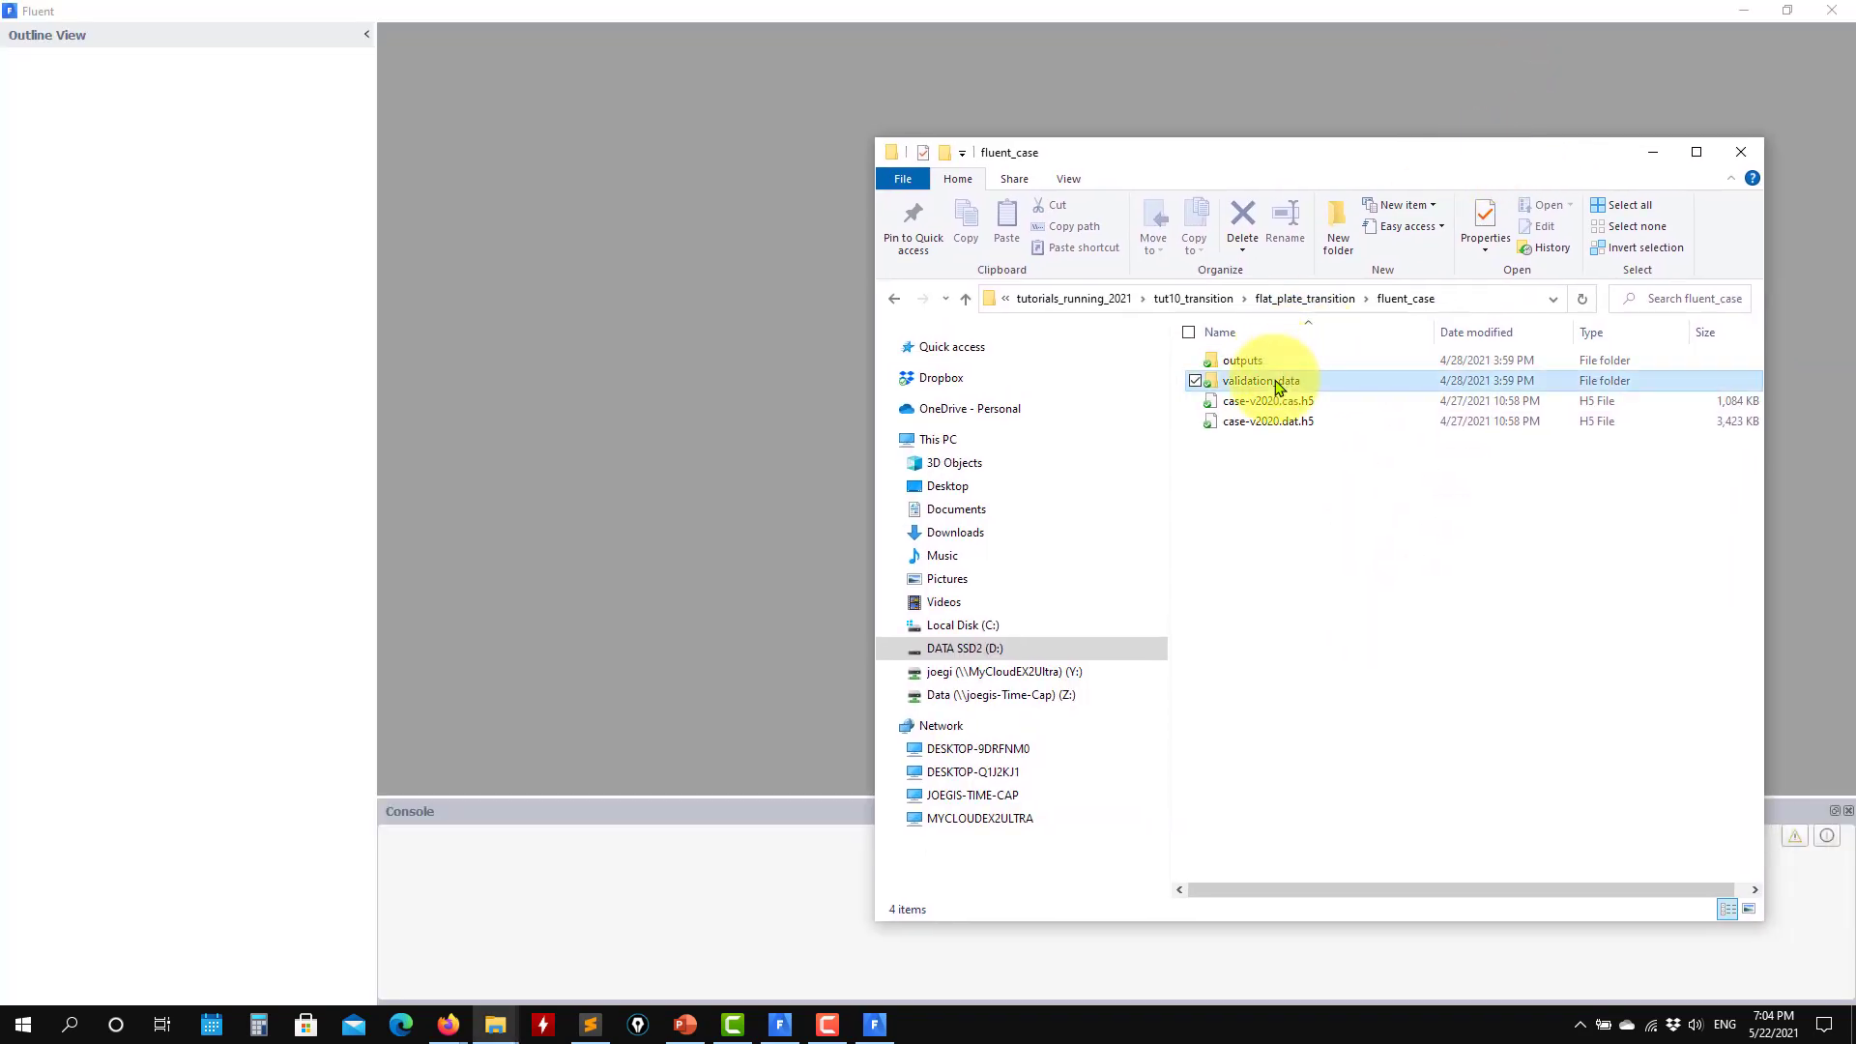
double_click(1286, 380)
left_click(964, 306)
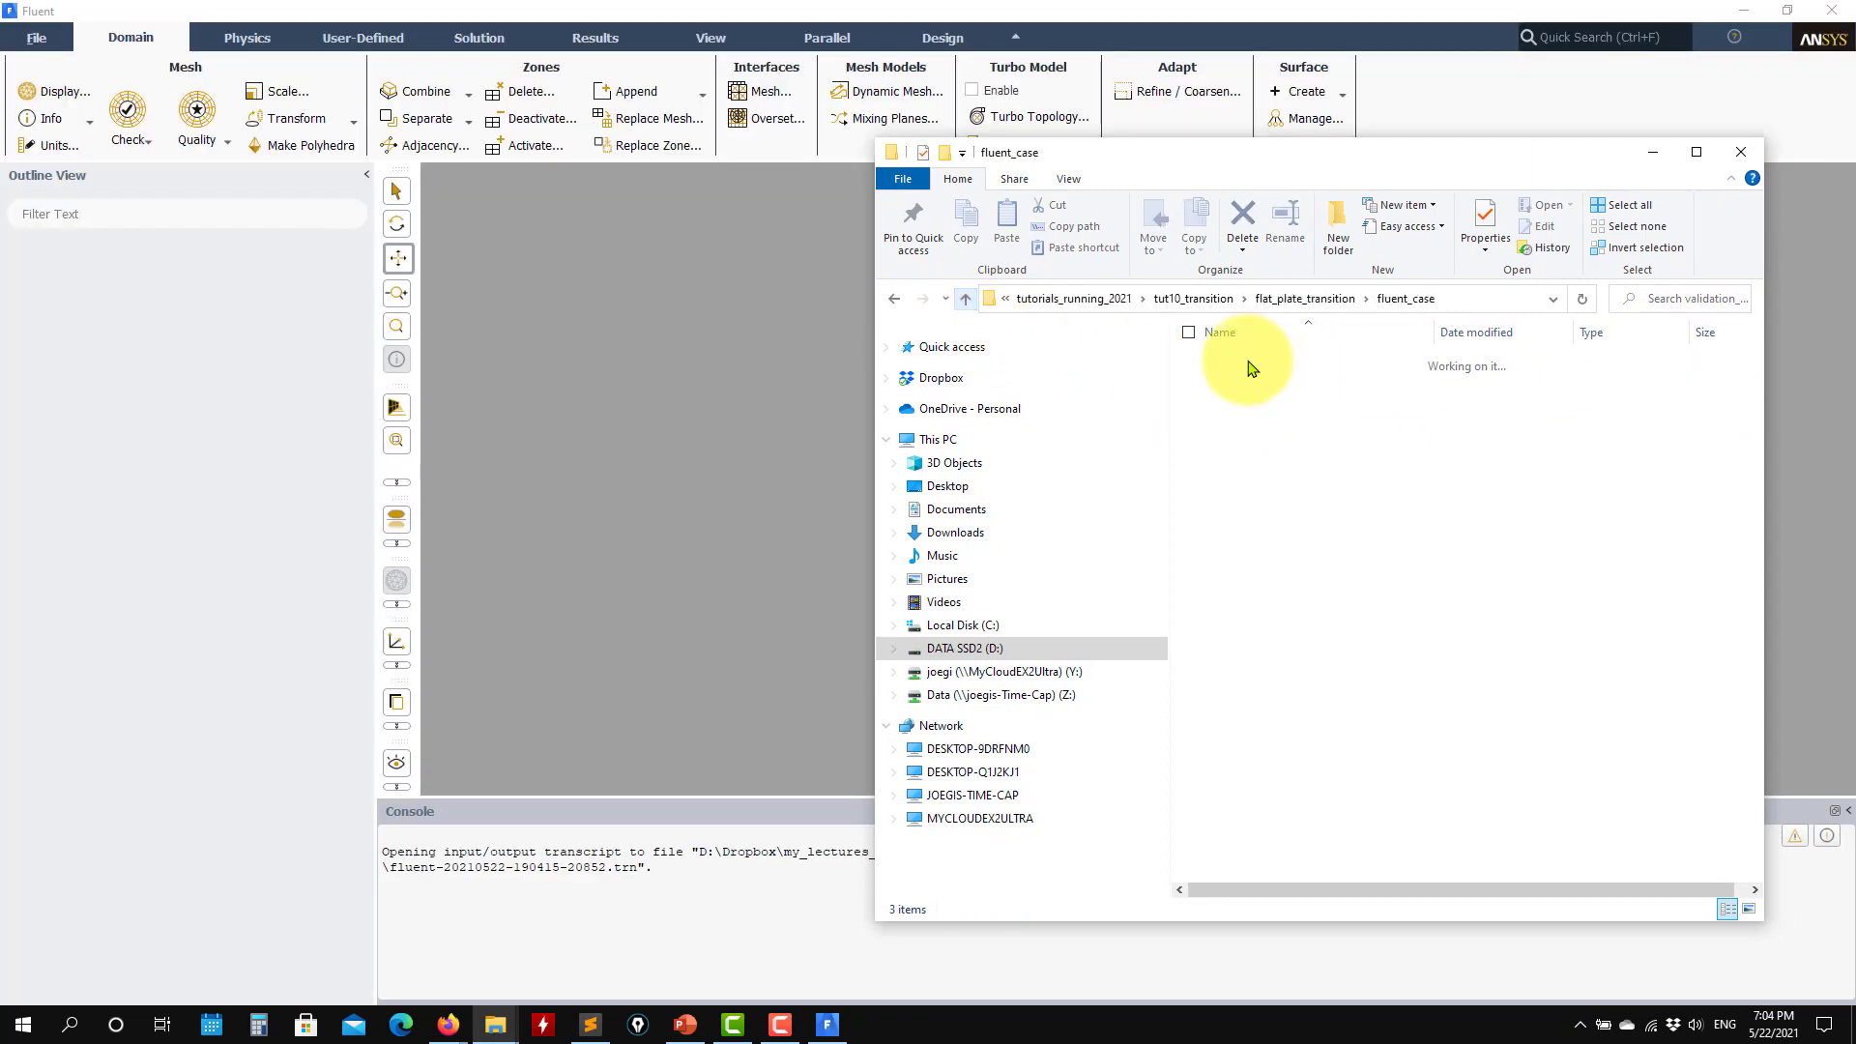
double_click(1248, 368)
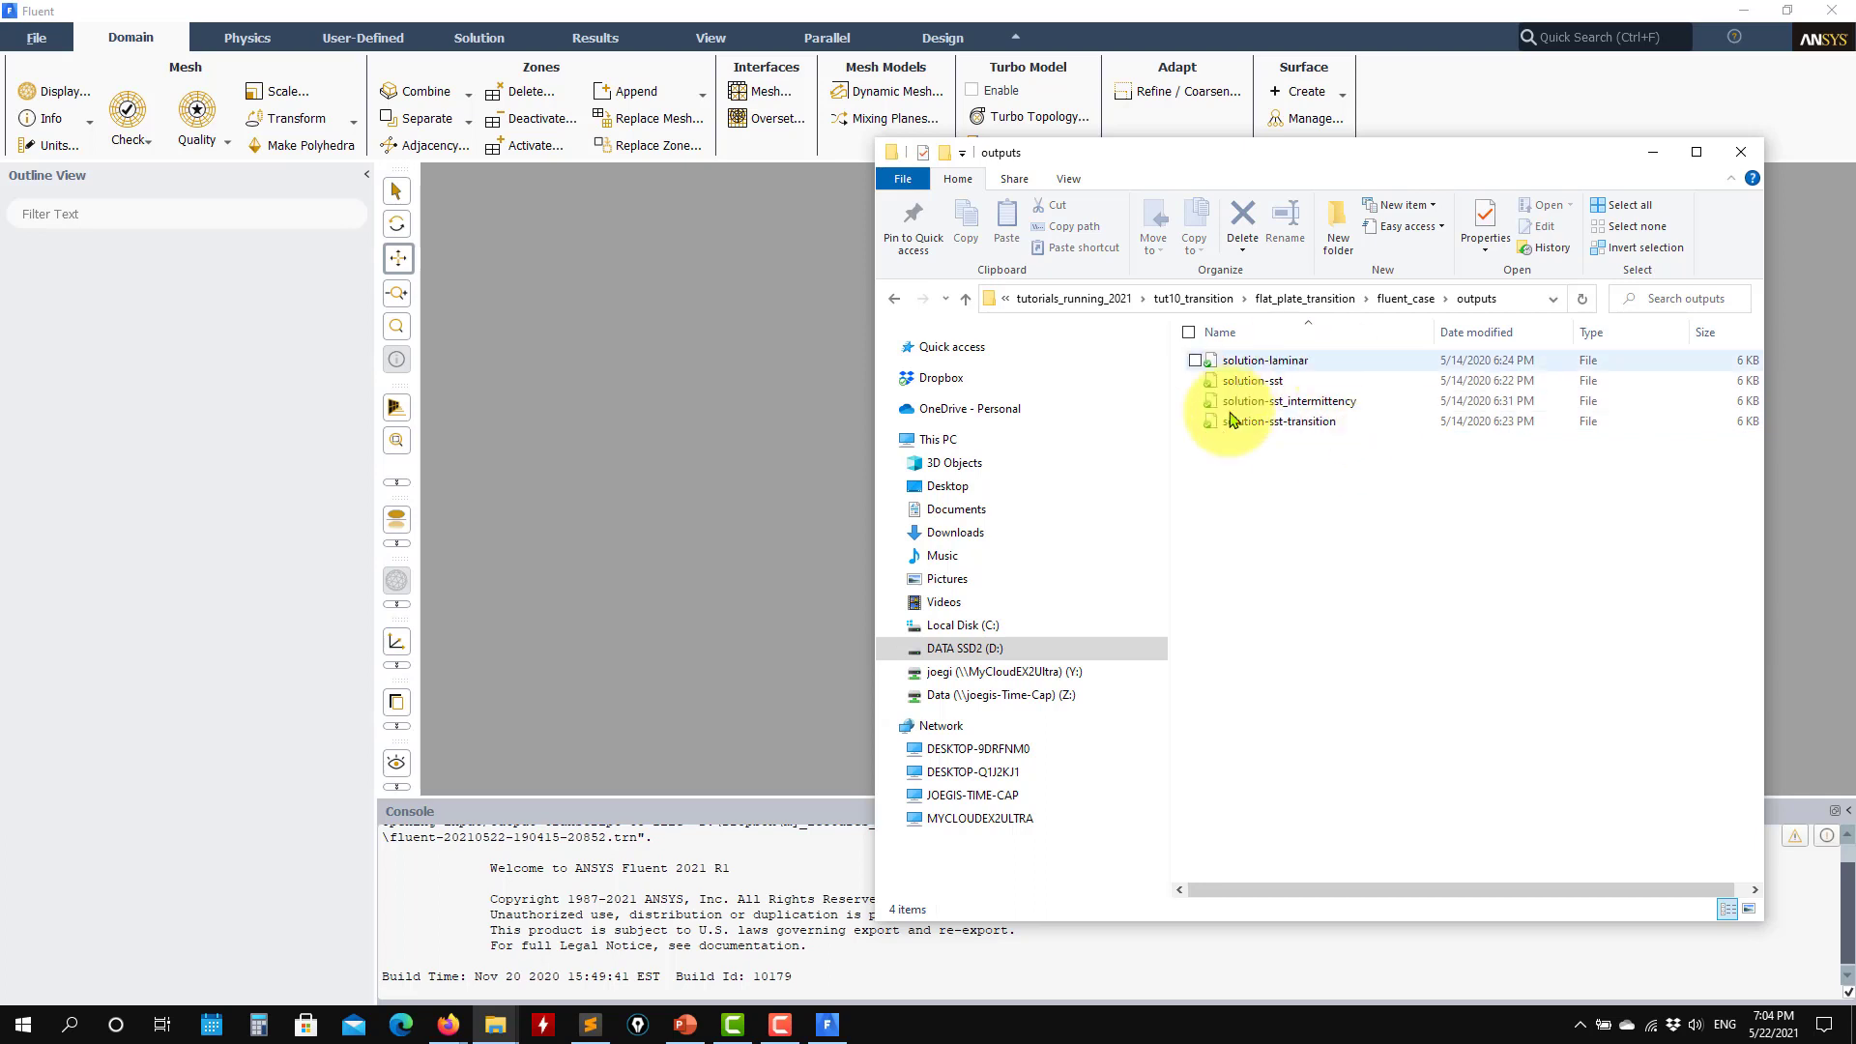
left_click(965, 302)
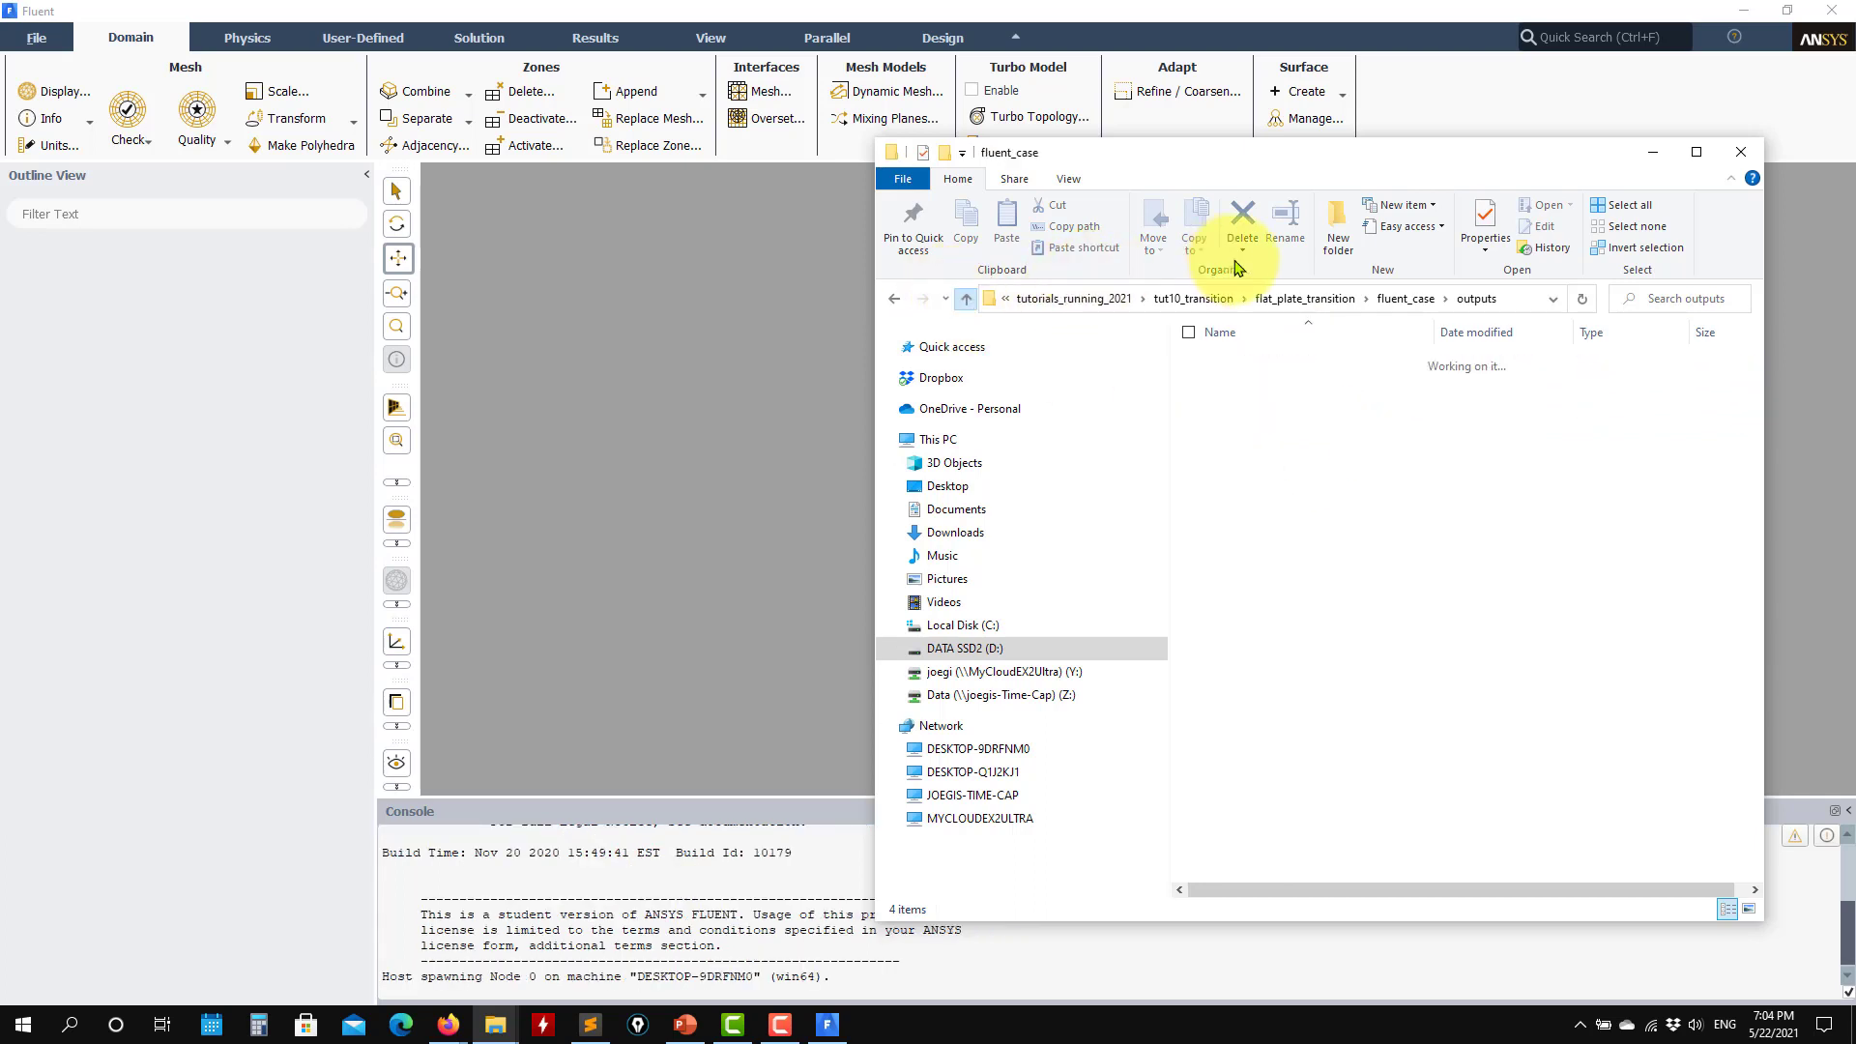
left_click(1665, 155)
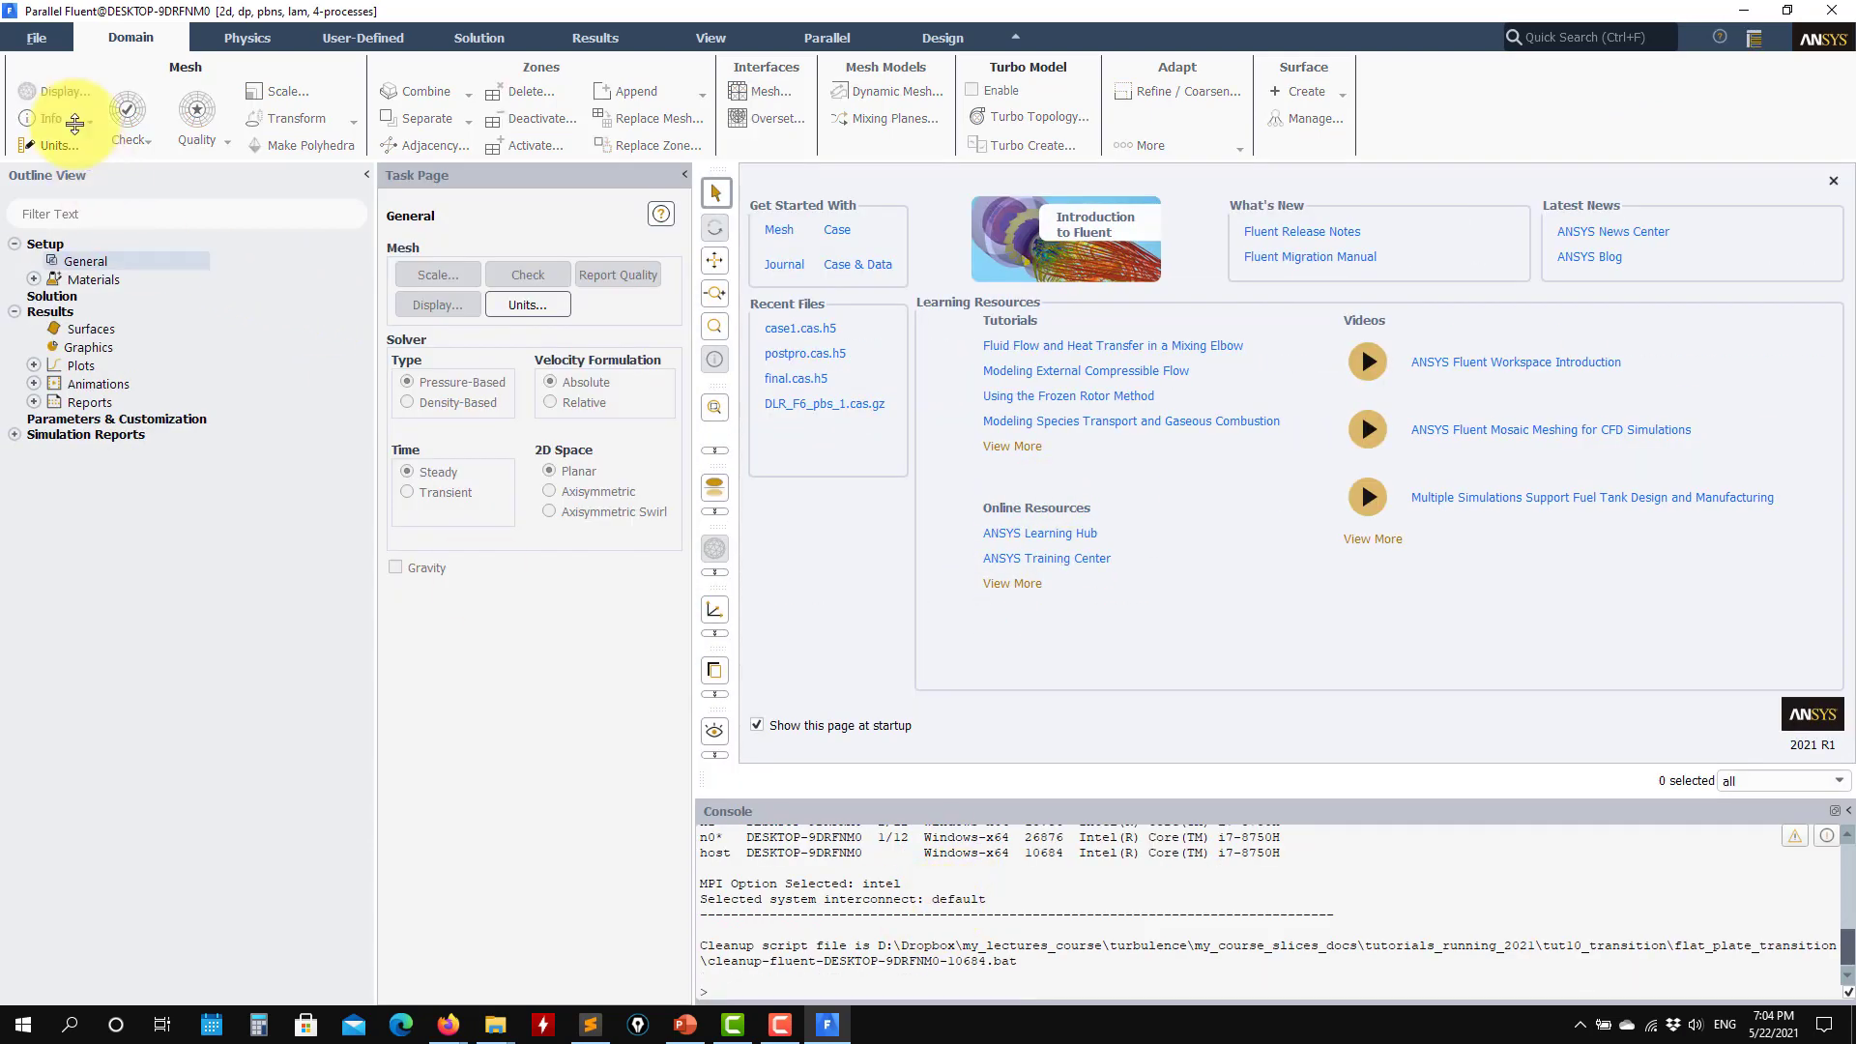
left_click(41, 47)
mouse_move(39, 64)
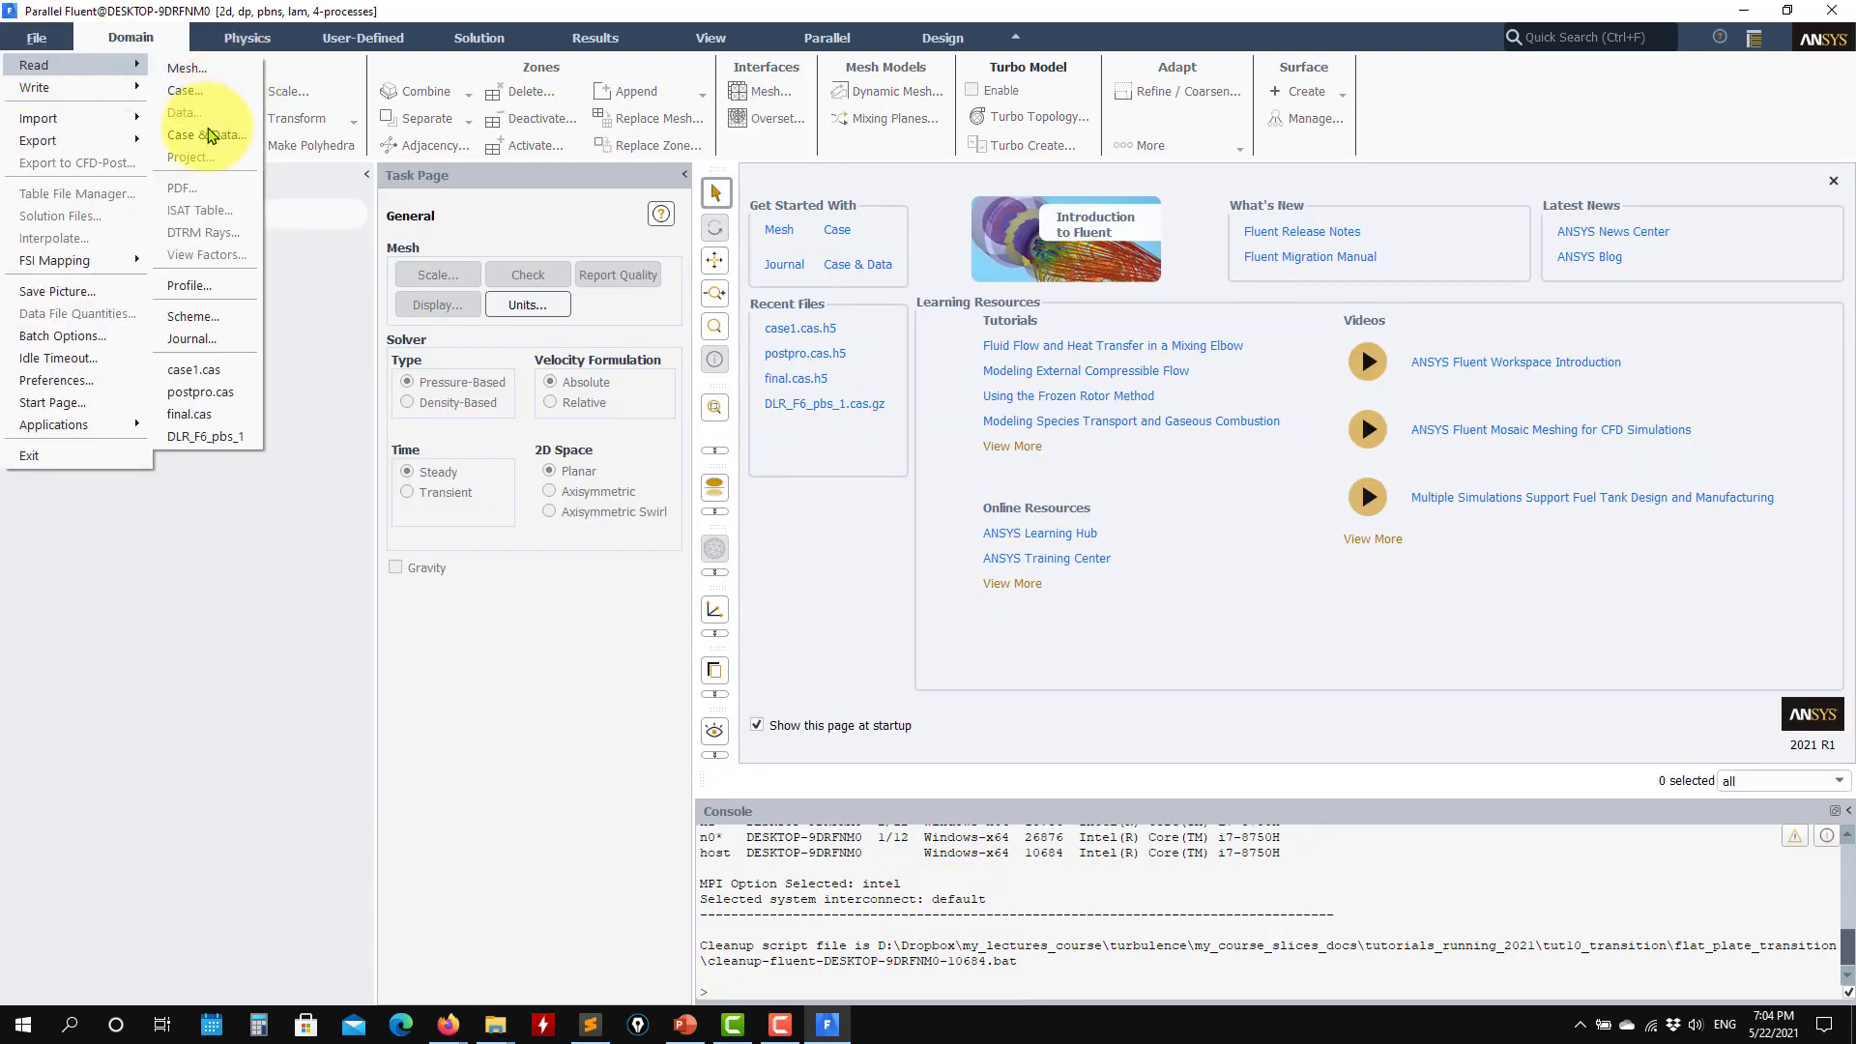
left_click(185, 90)
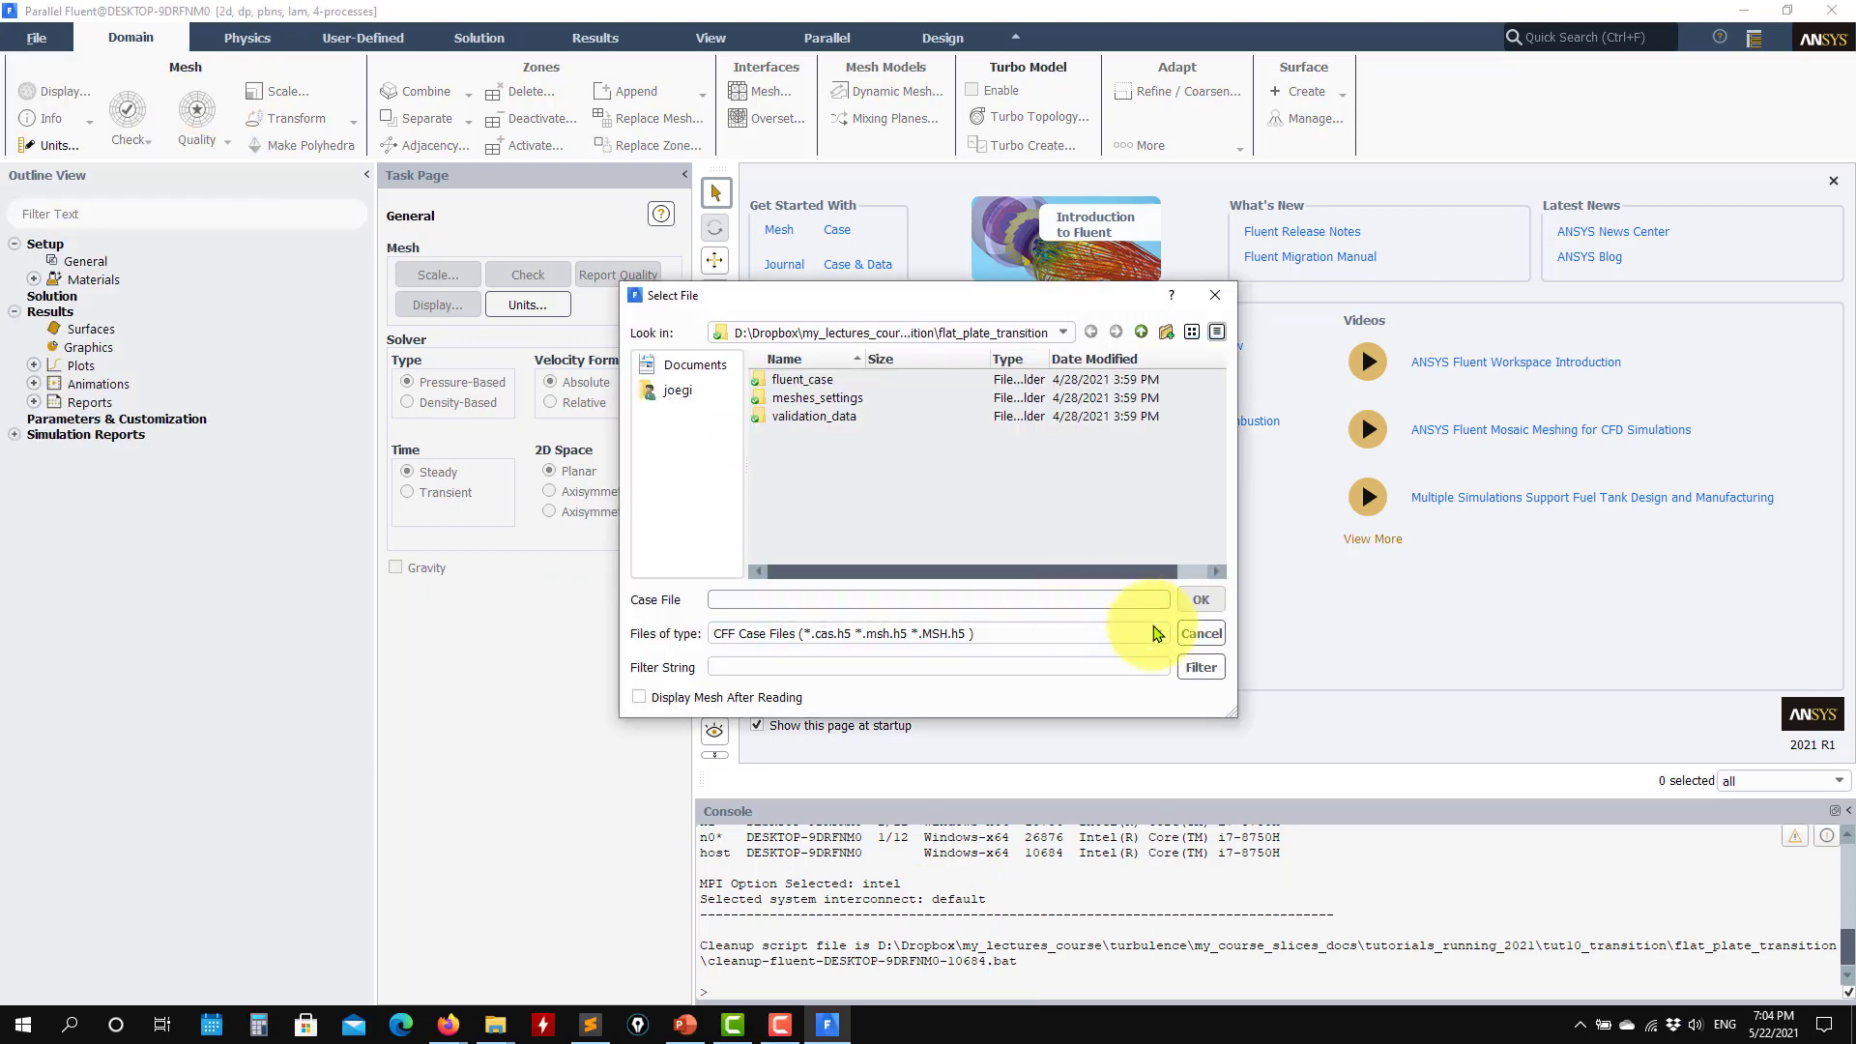
left_click(1202, 634)
- Read the case and data of case-v2020.cas.h5 from the fluent_case folder
left_click(21, 41)
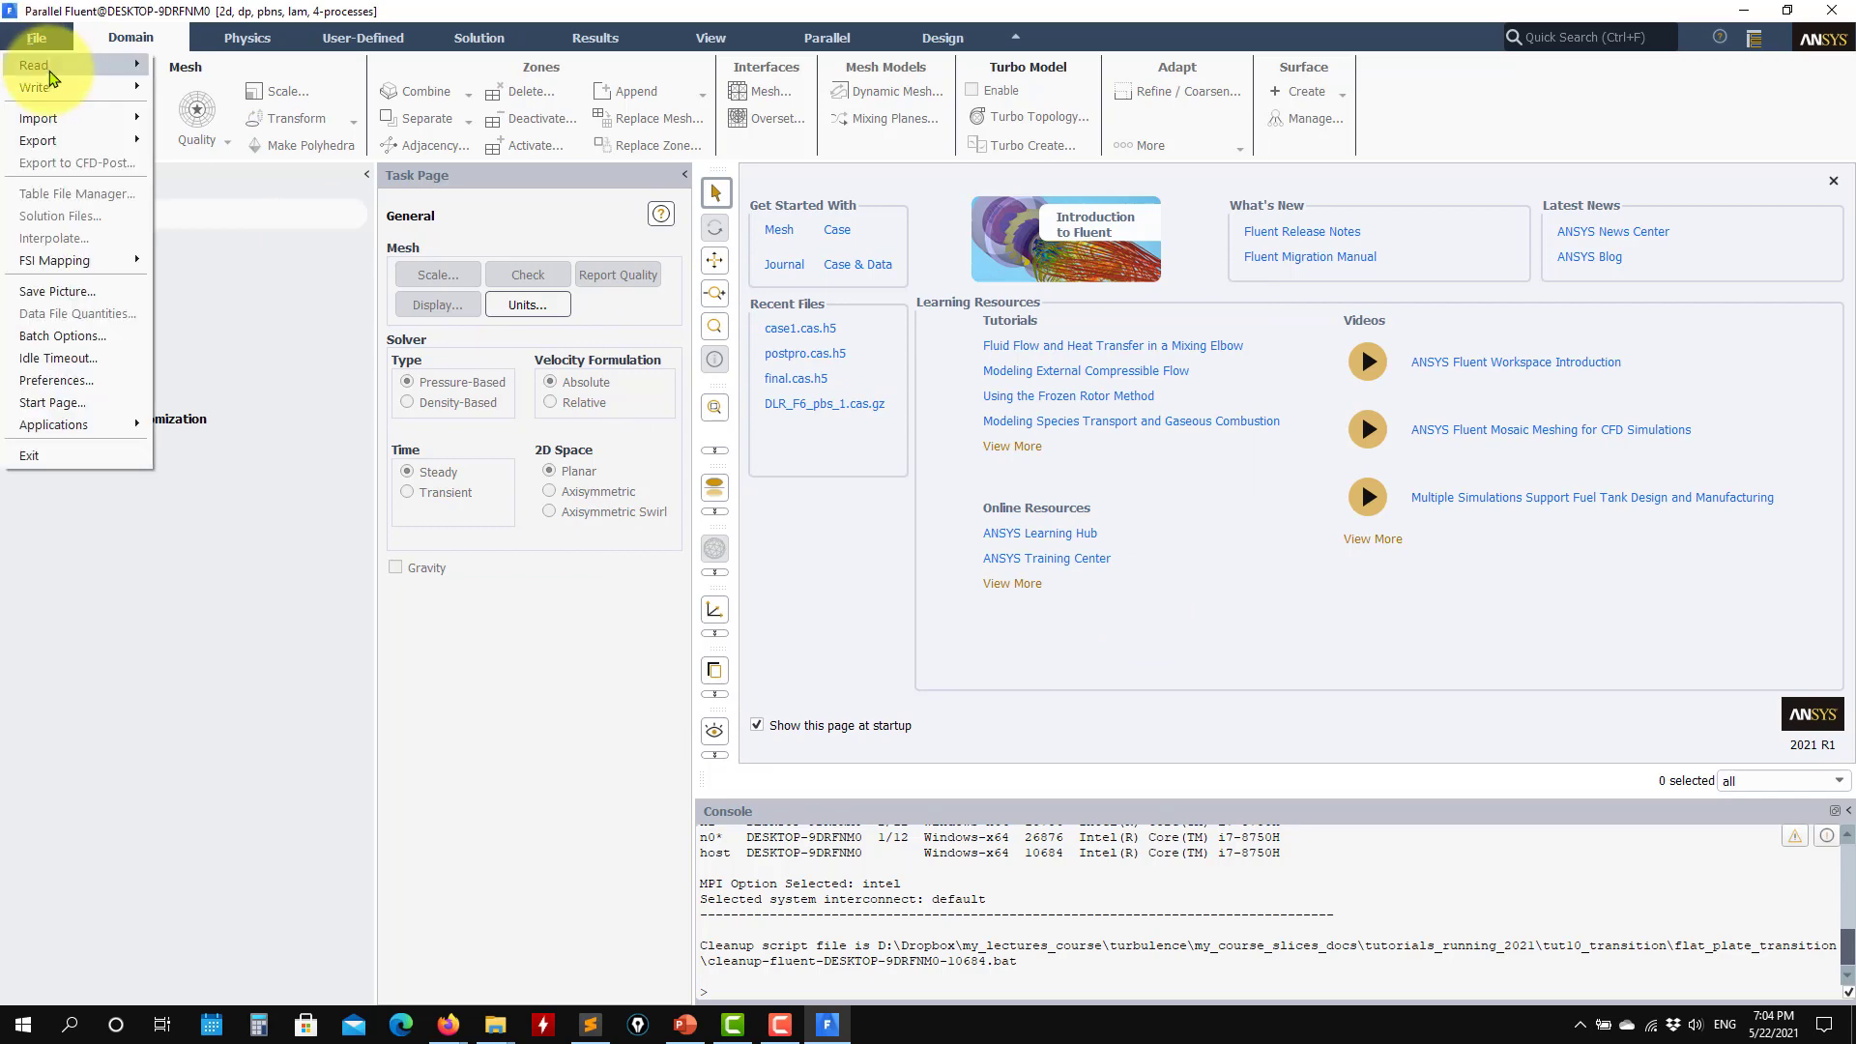
mouse_move(35, 66)
left_click(186, 90)
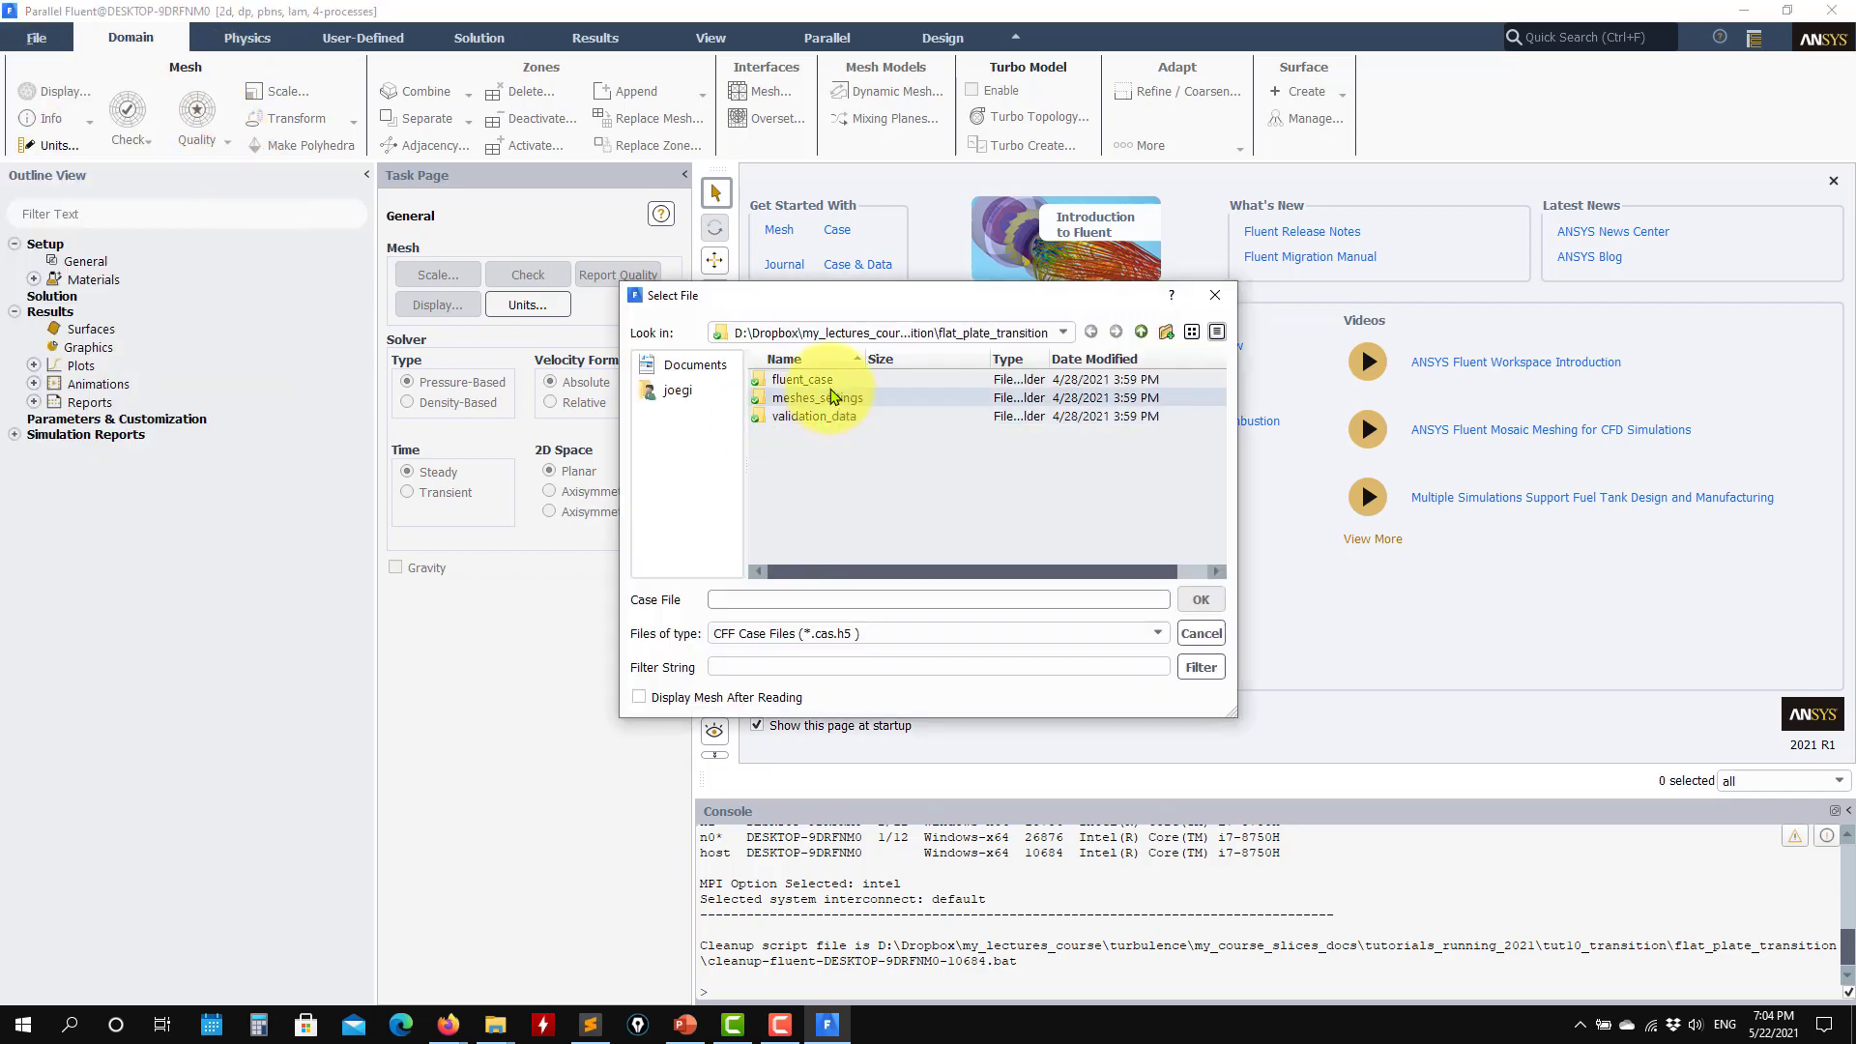
double_click(797, 380)
left_click(840, 418)
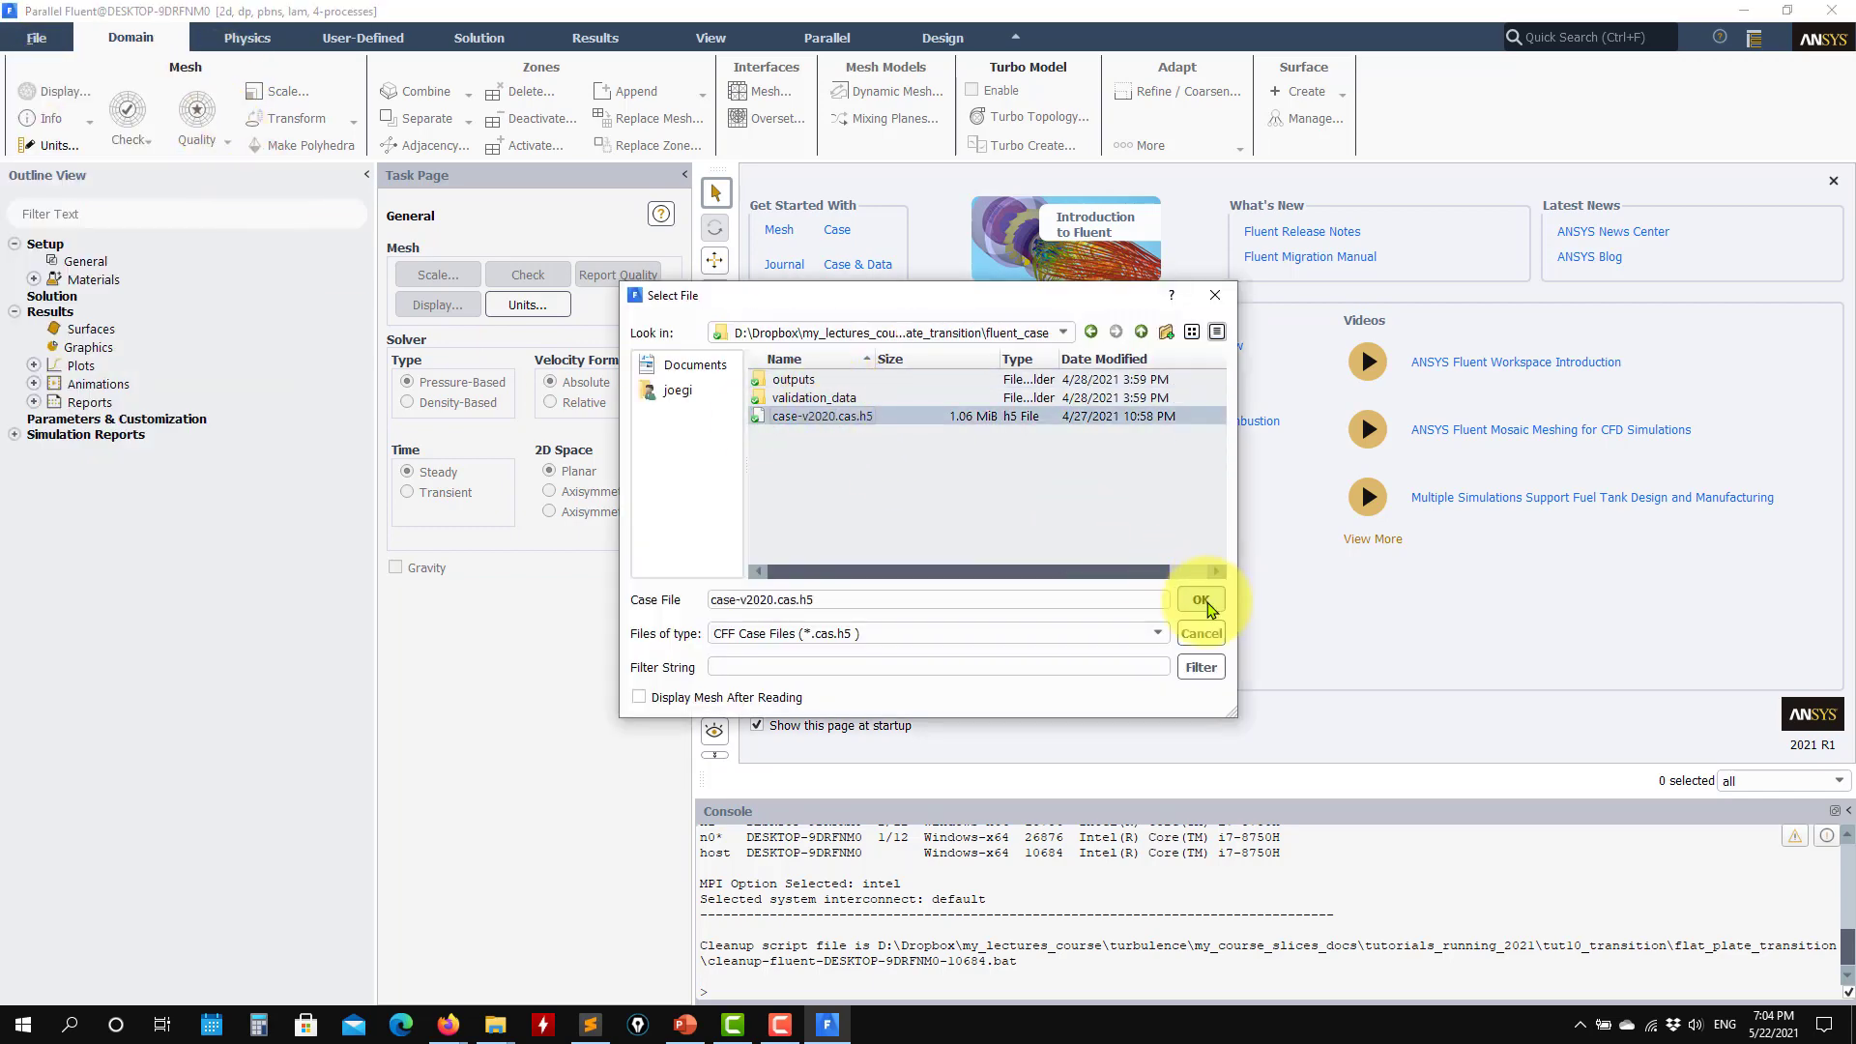
left_click(1200, 600)
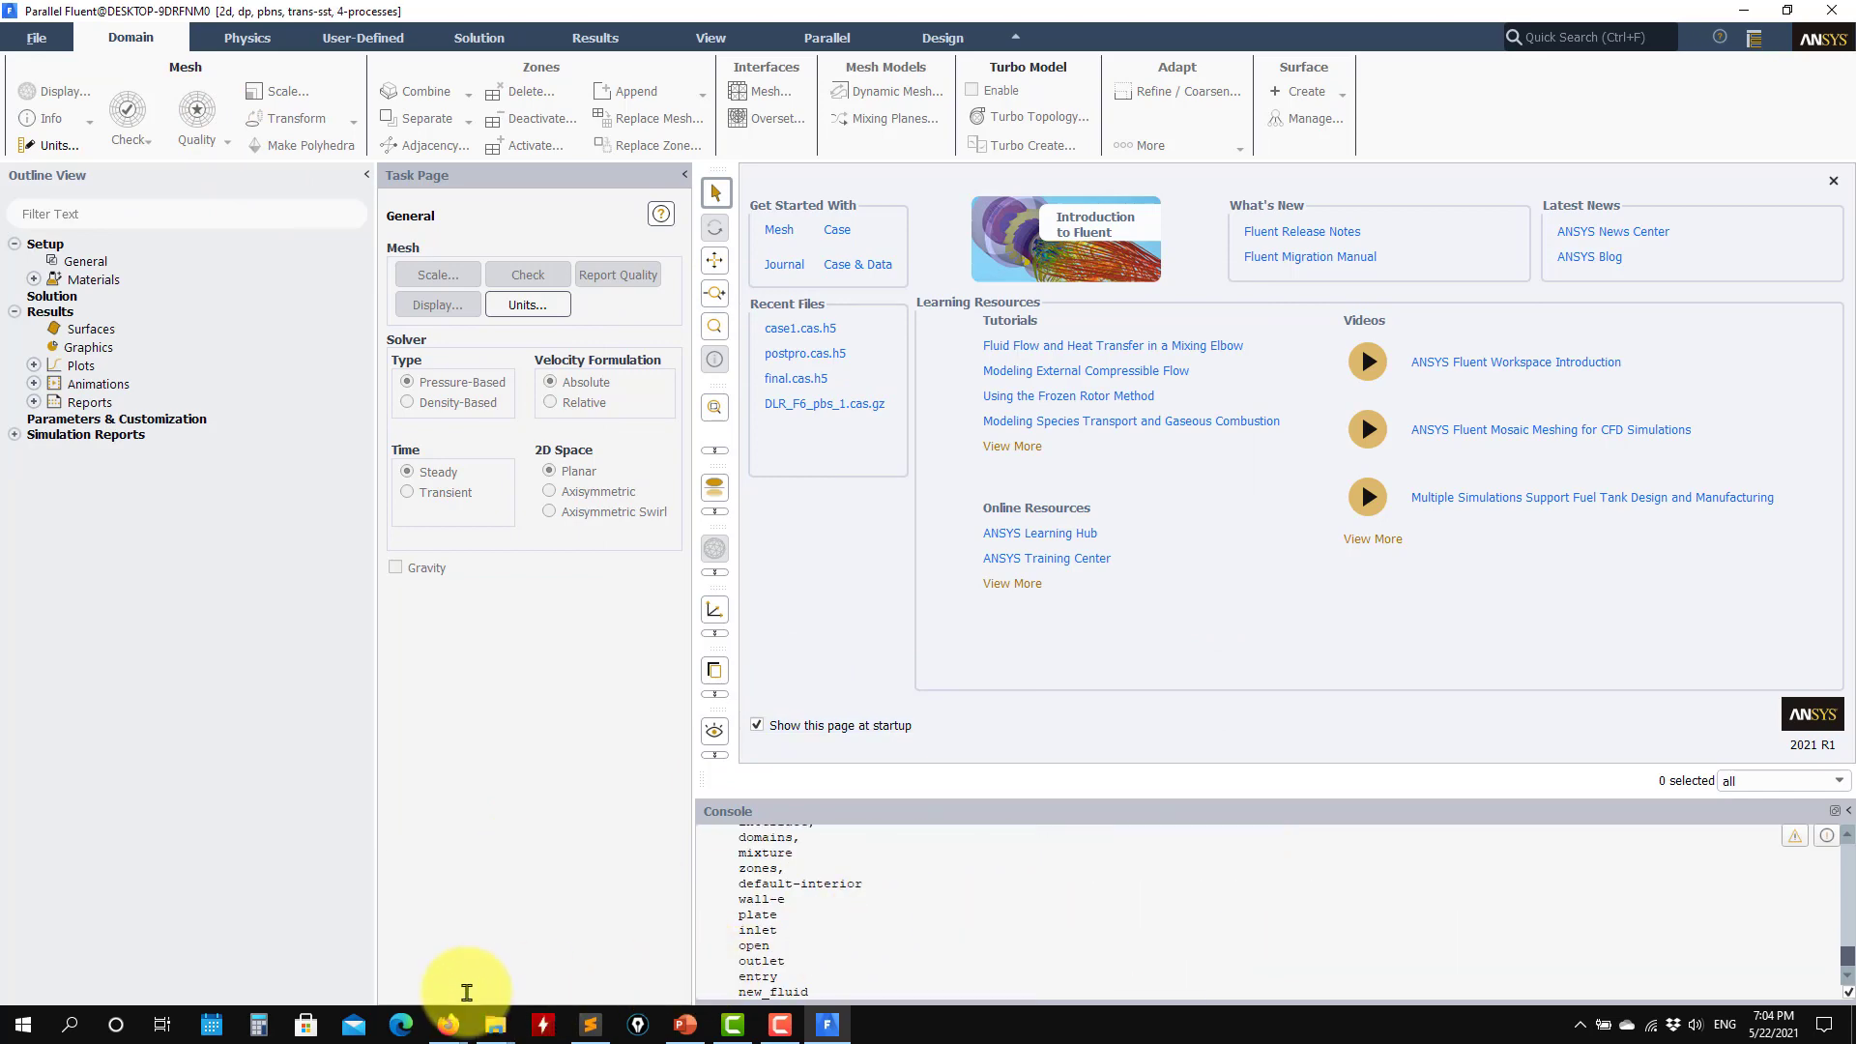
- Check the case and data files in the fluent_case folder in File Explorer, and return to Fluent
mouse_move(495, 1025)
left_click(599, 928)
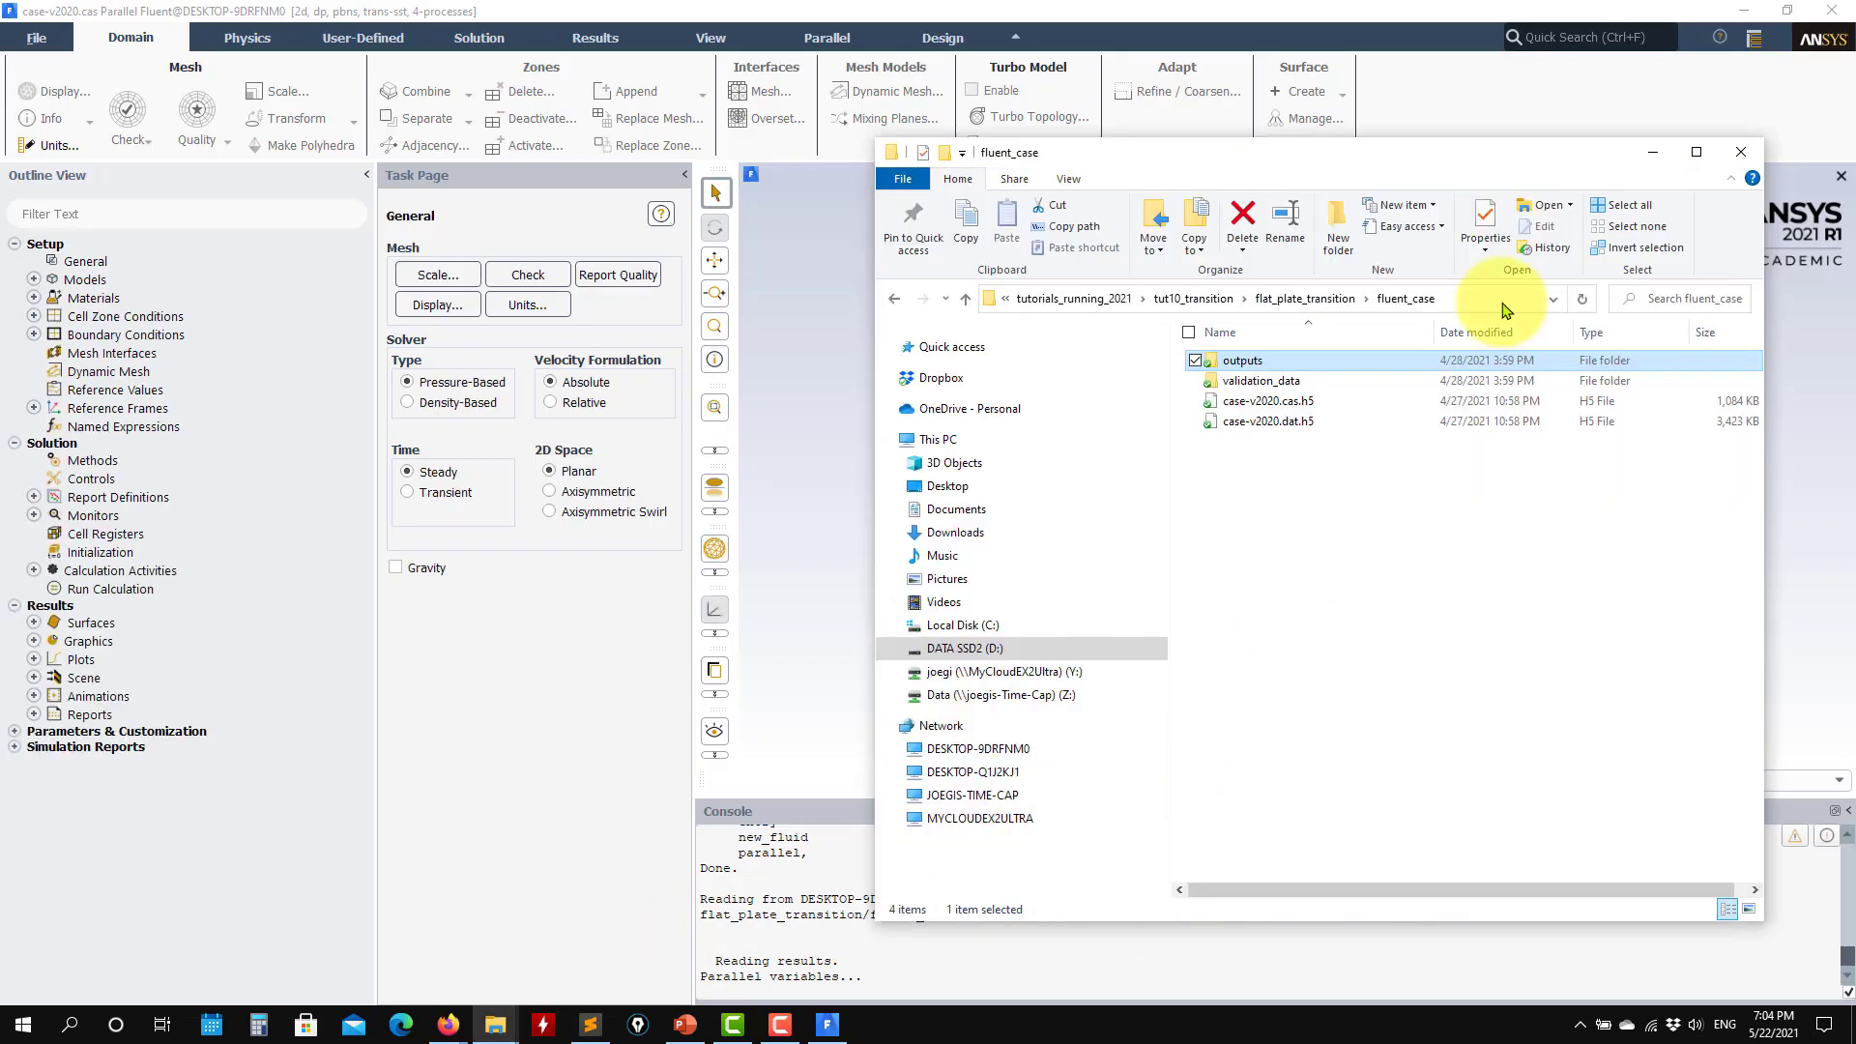
left_click(1653, 152)
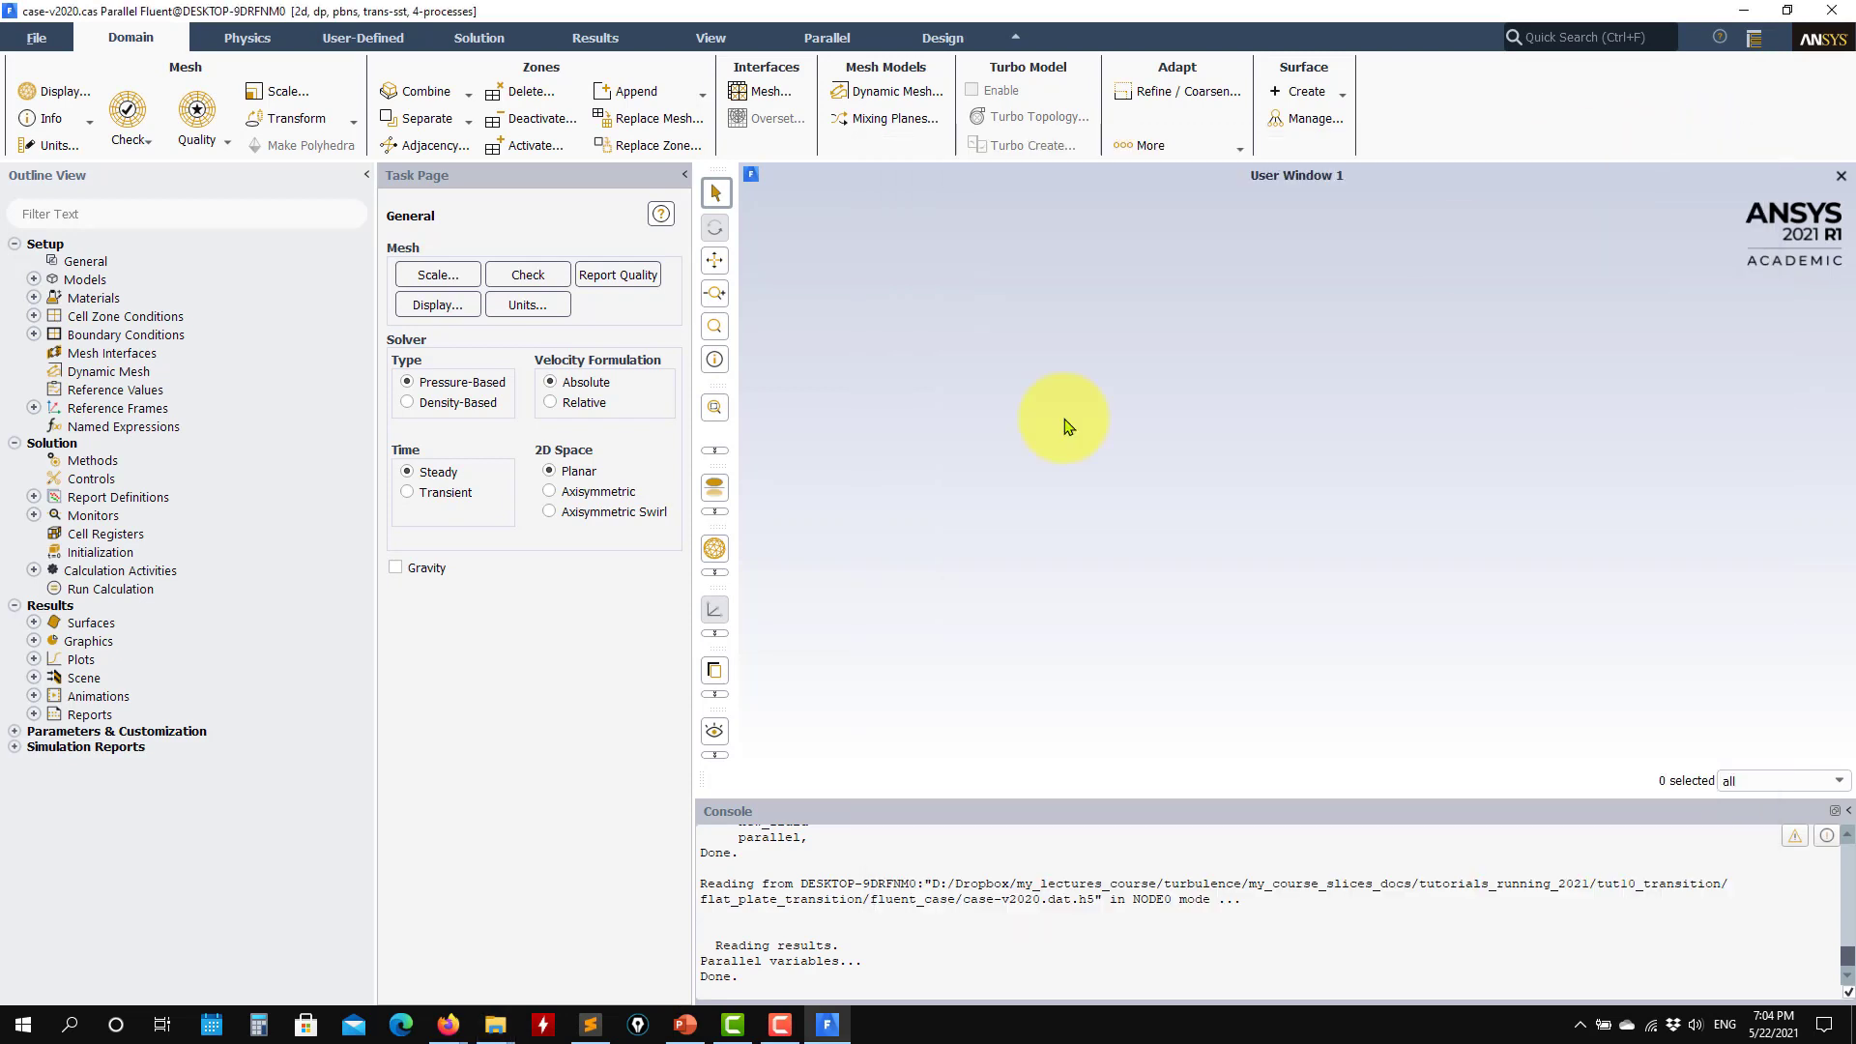
- Display mesh-1 with all surfaces selected, including default-interior and new_fluid
left_click(34, 642)
double_click(53, 664)
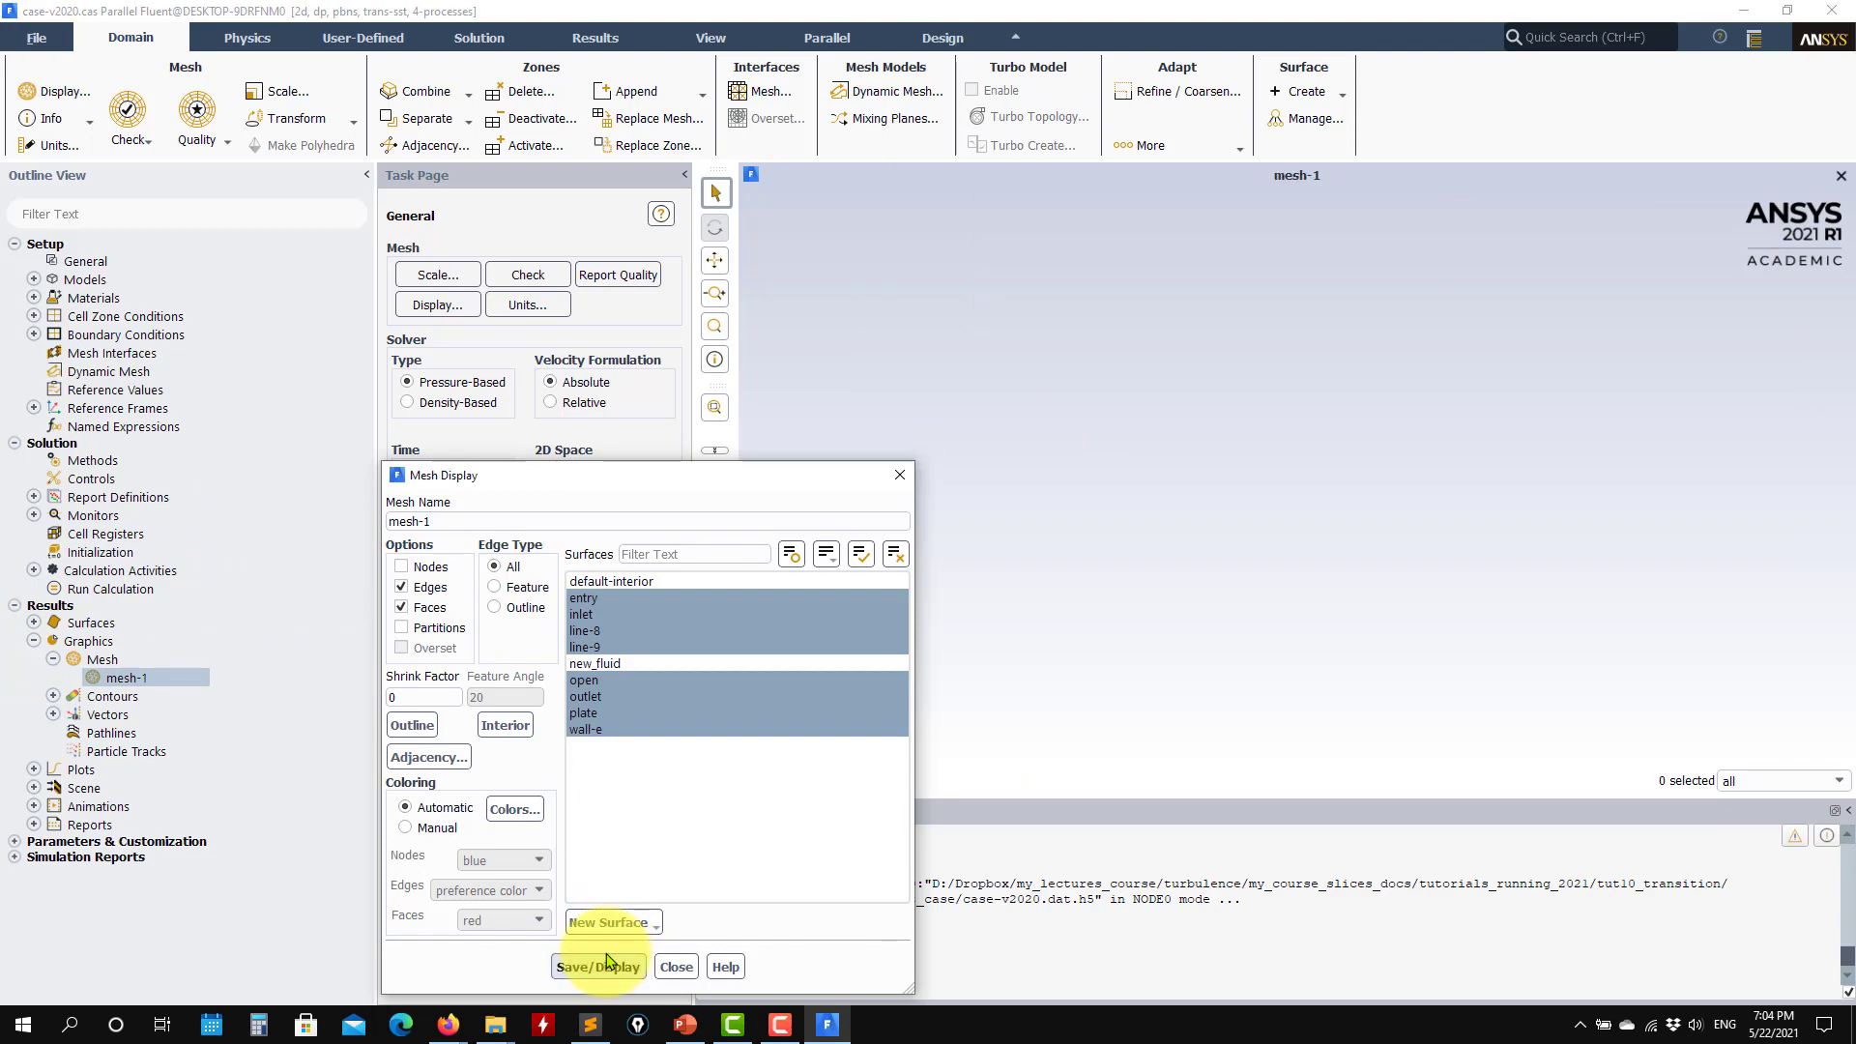
left_click(607, 962)
left_click(860, 554)
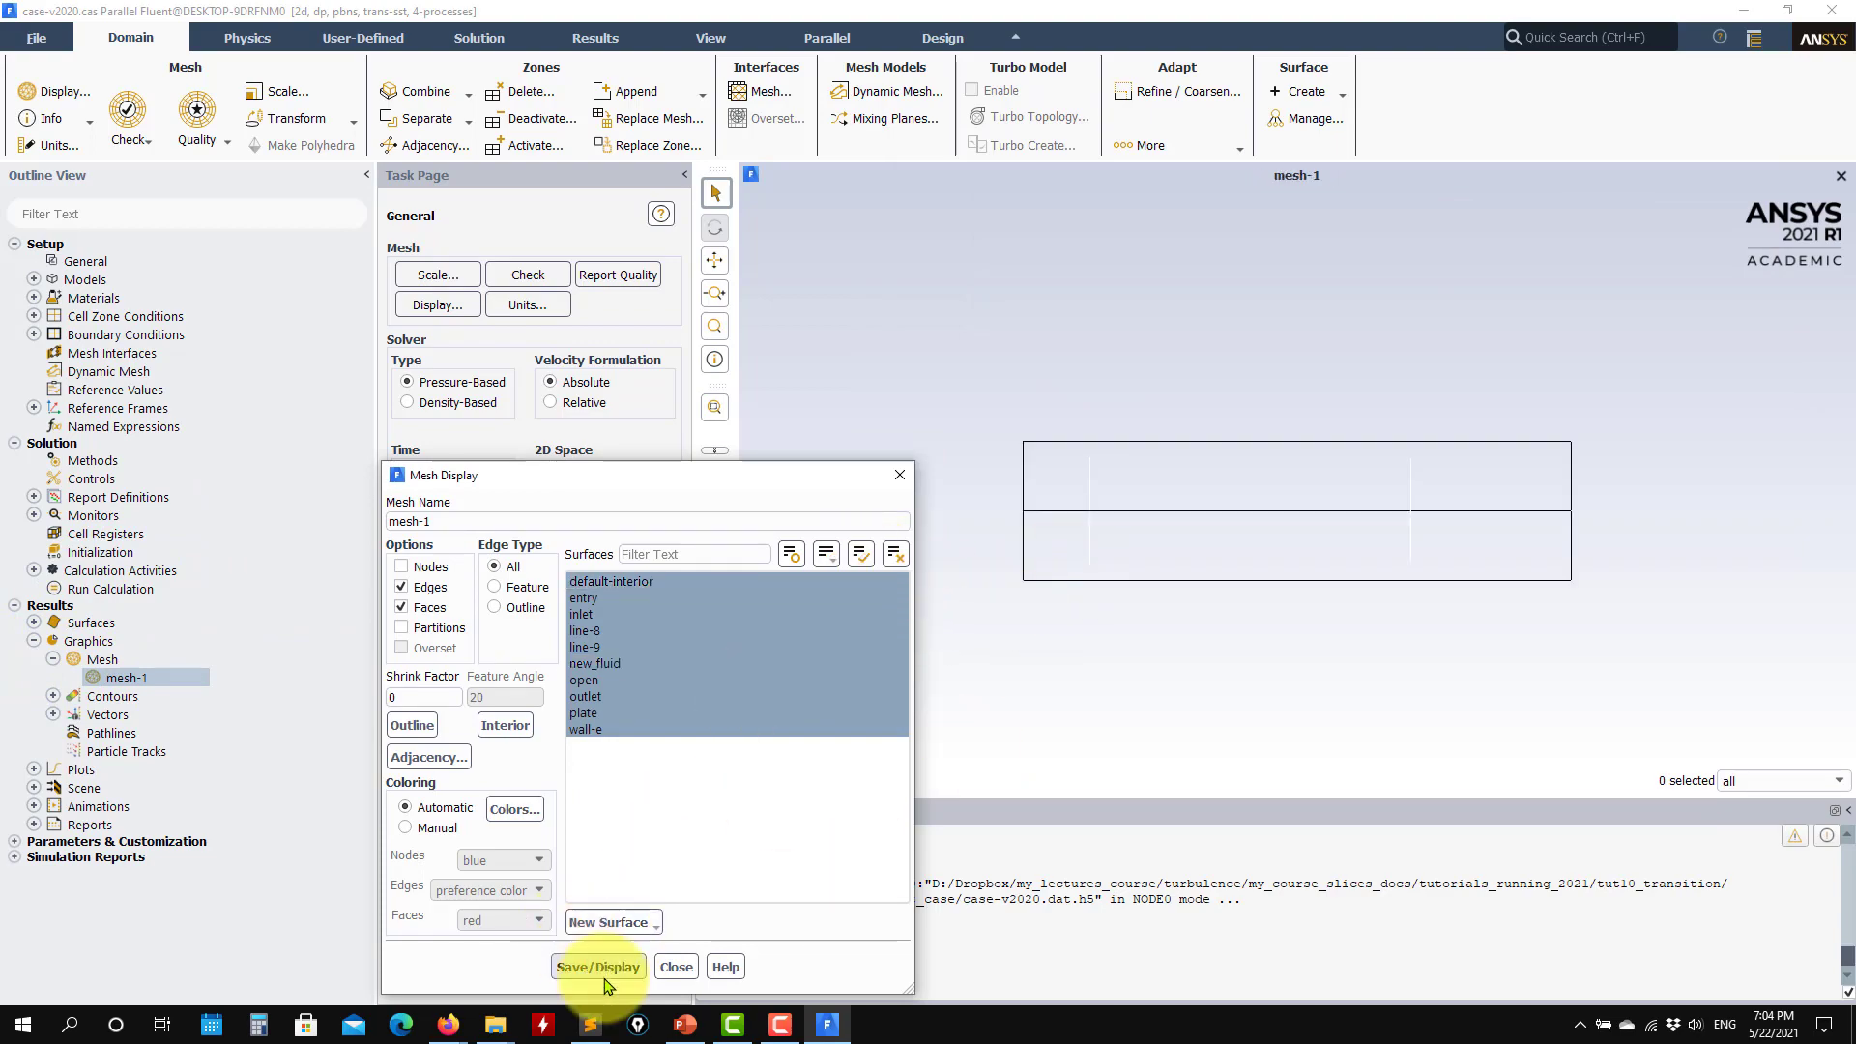
left_click(598, 967)
- Examine the mesh refinement around the plate, its leading edge and the near-wall layers, and close the mesh display settings
scroll(1152, 536, "up", 10)
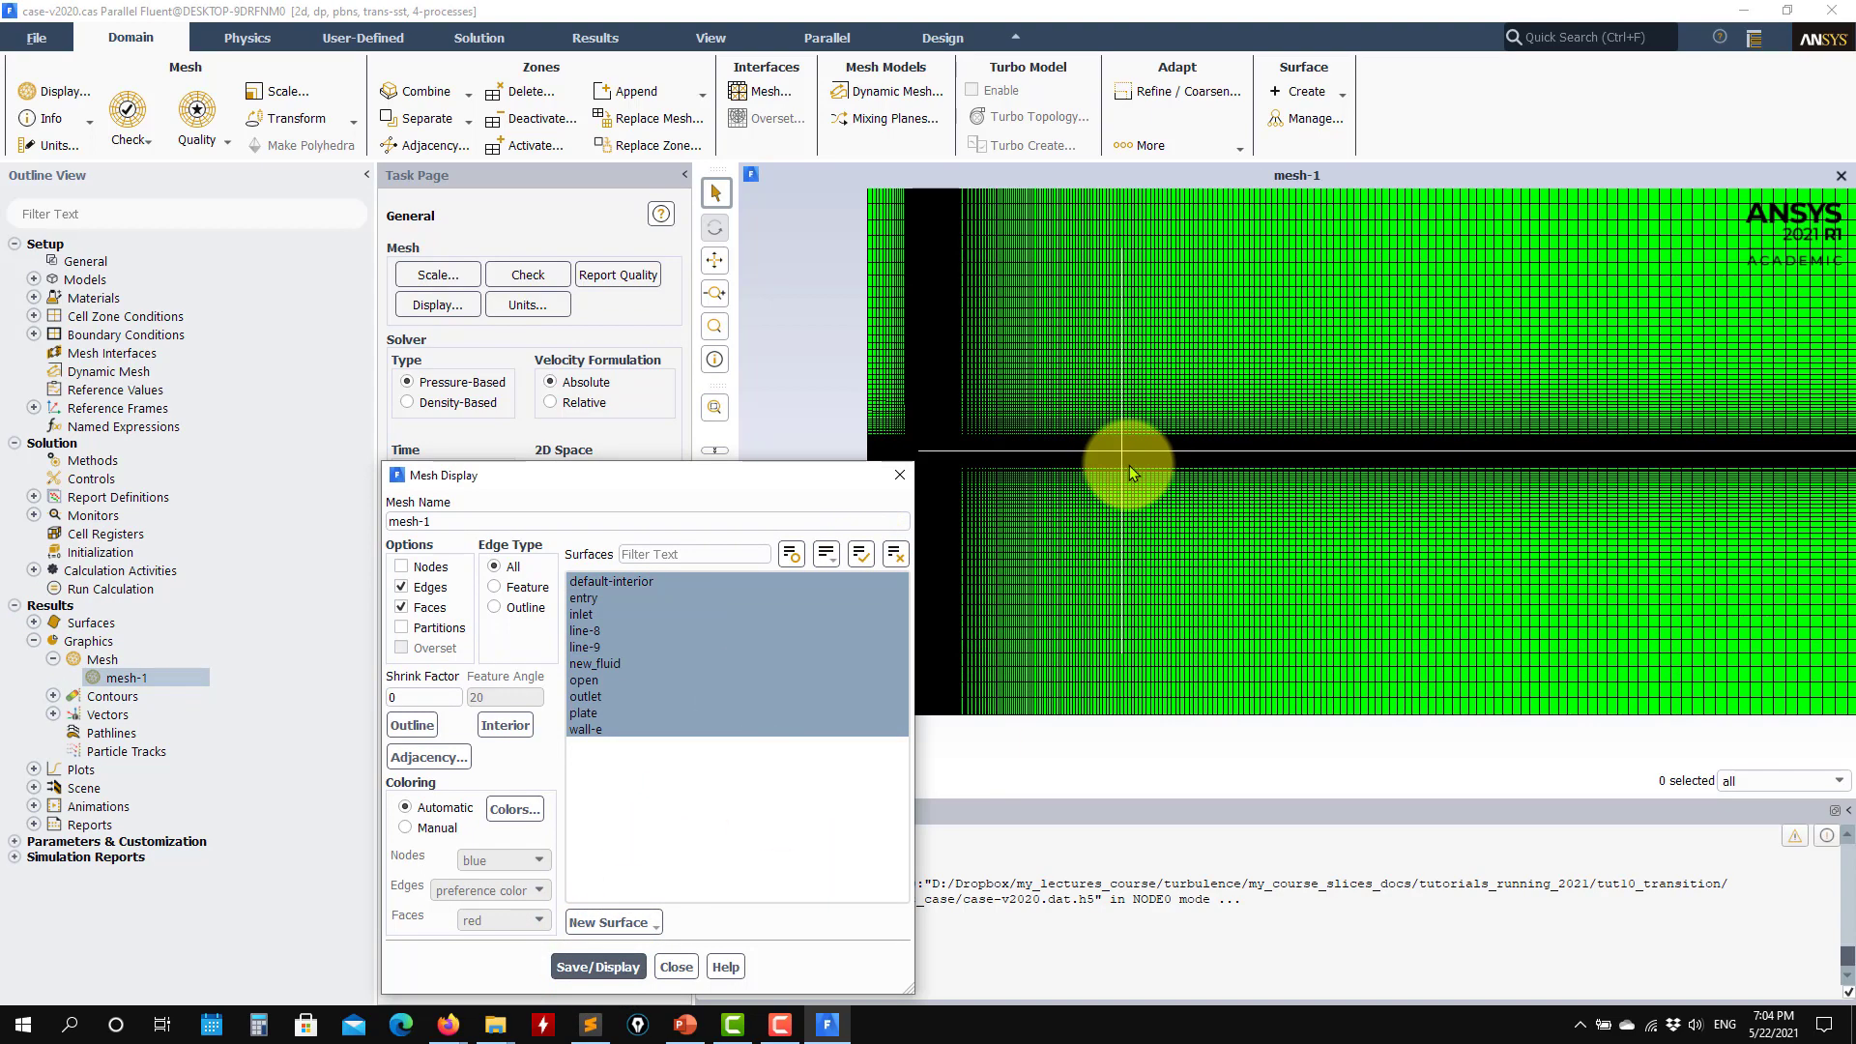
left_click_drag(1188, 477, 1260, 302)
scroll(1260, 302, "down", 6)
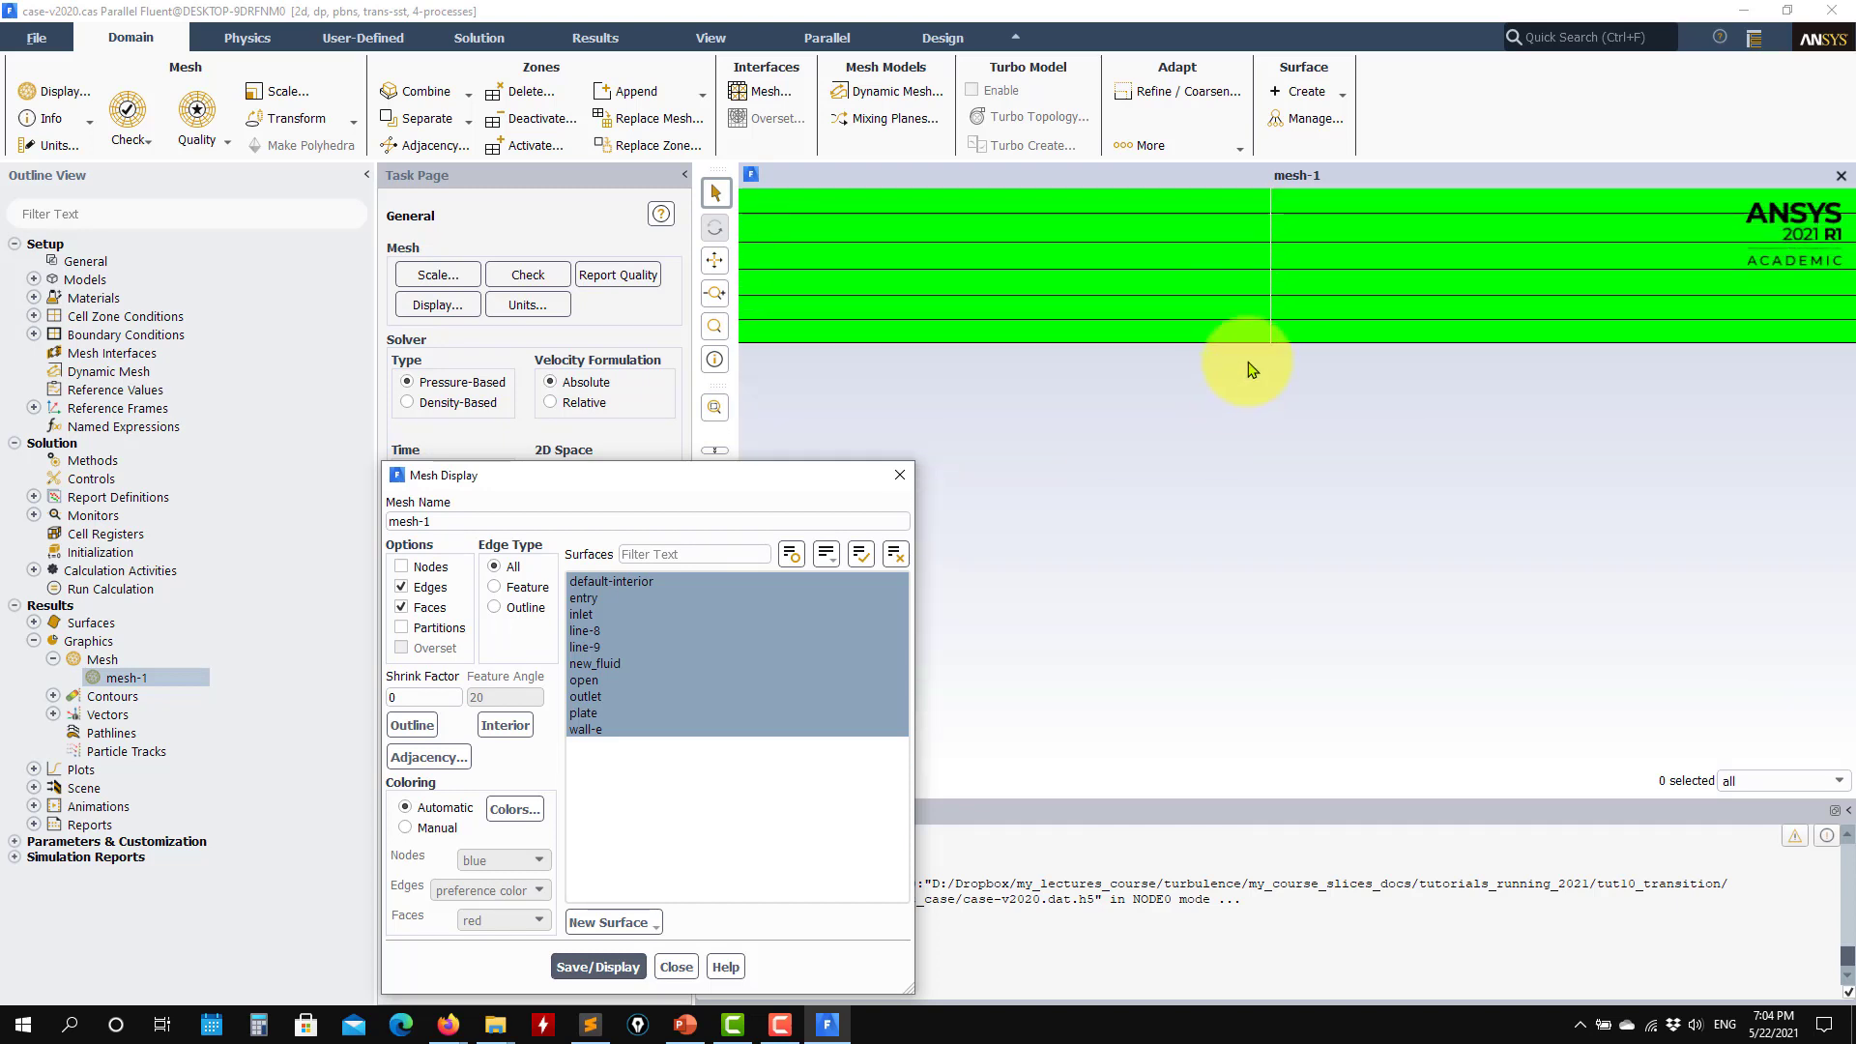
scroll(1246, 405, "down", 4)
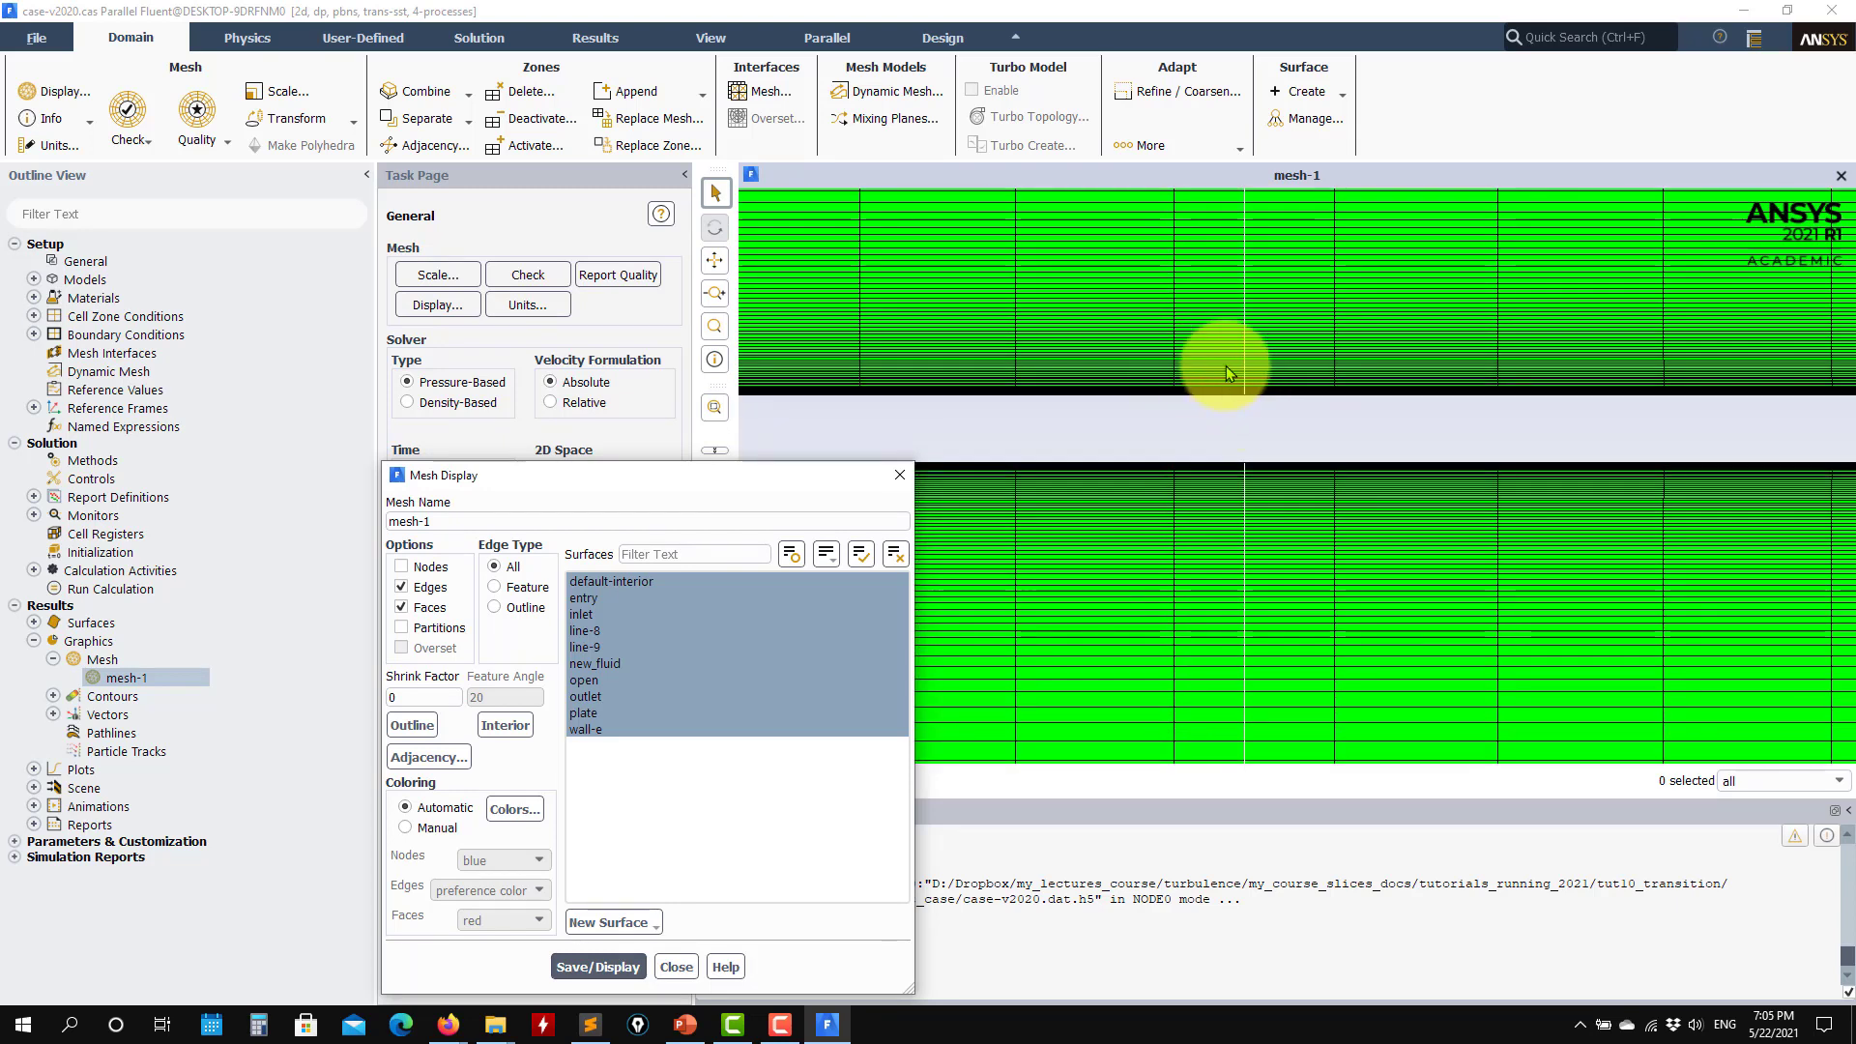
scroll(1289, 424, "down", 5)
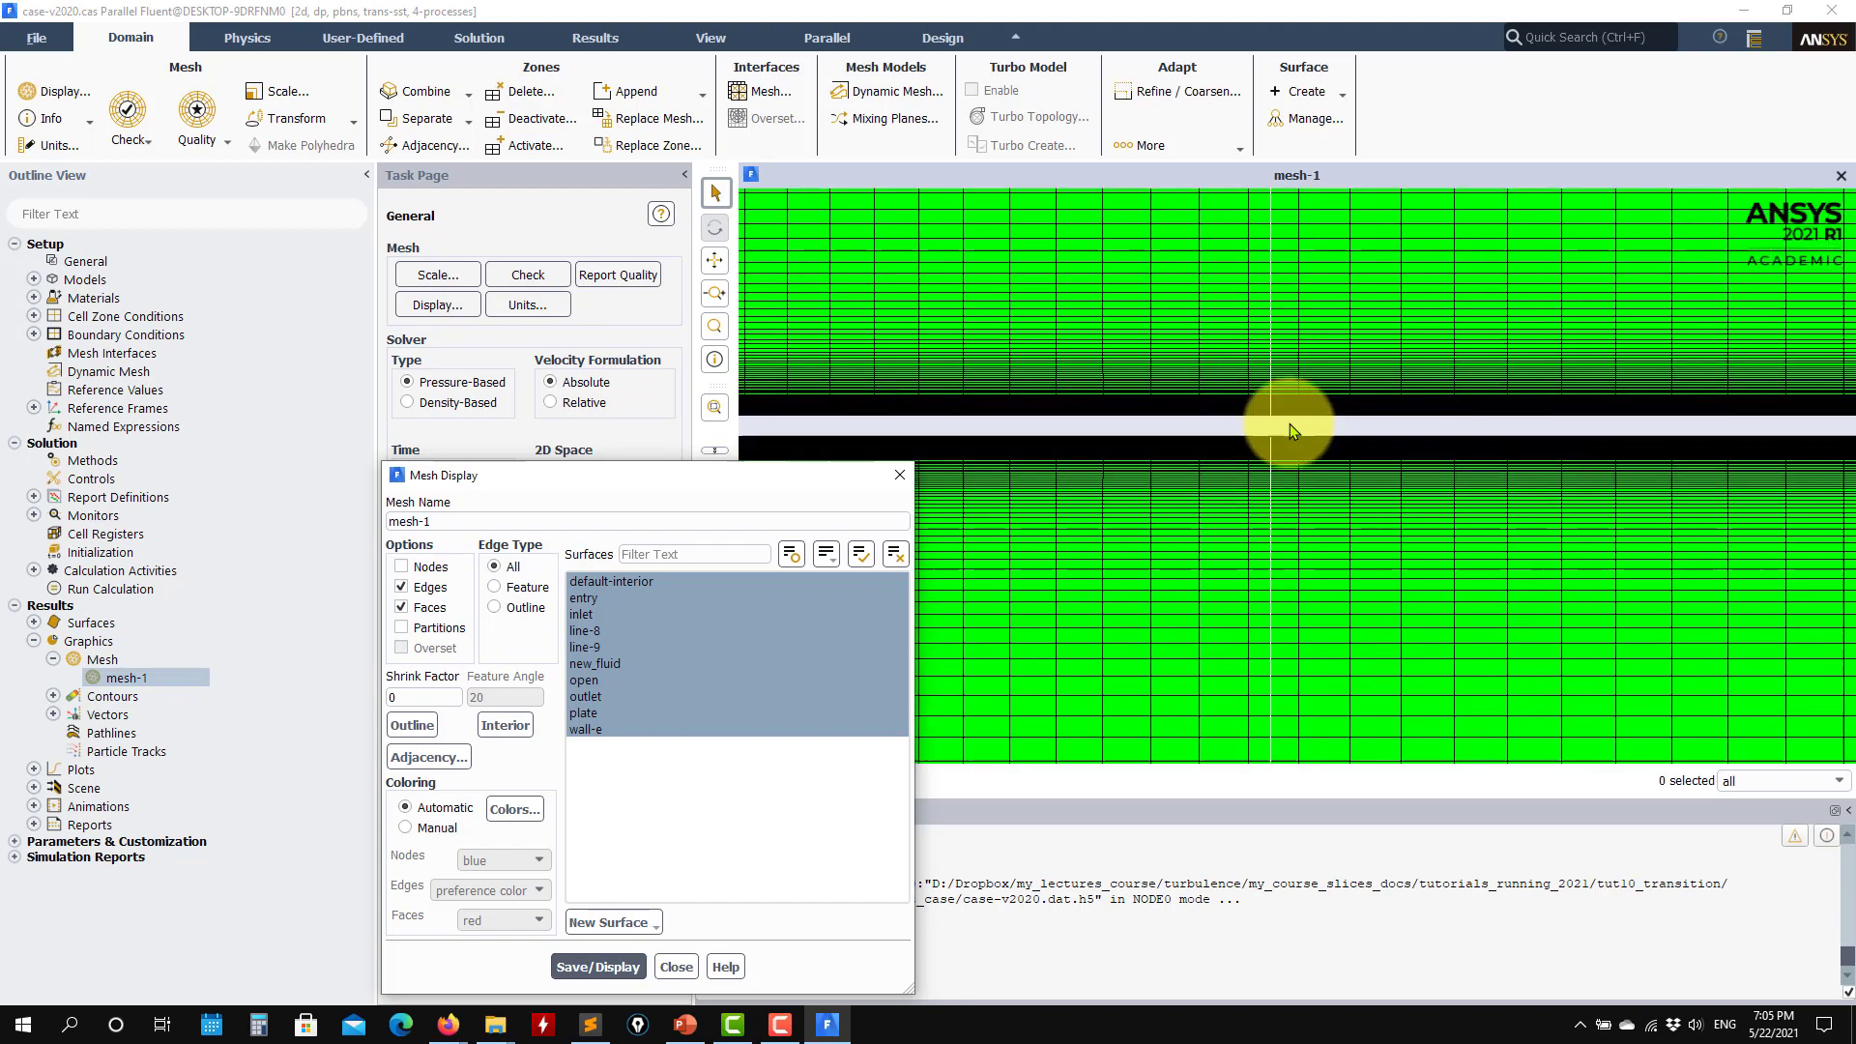
scroll(1296, 420, "up", 8)
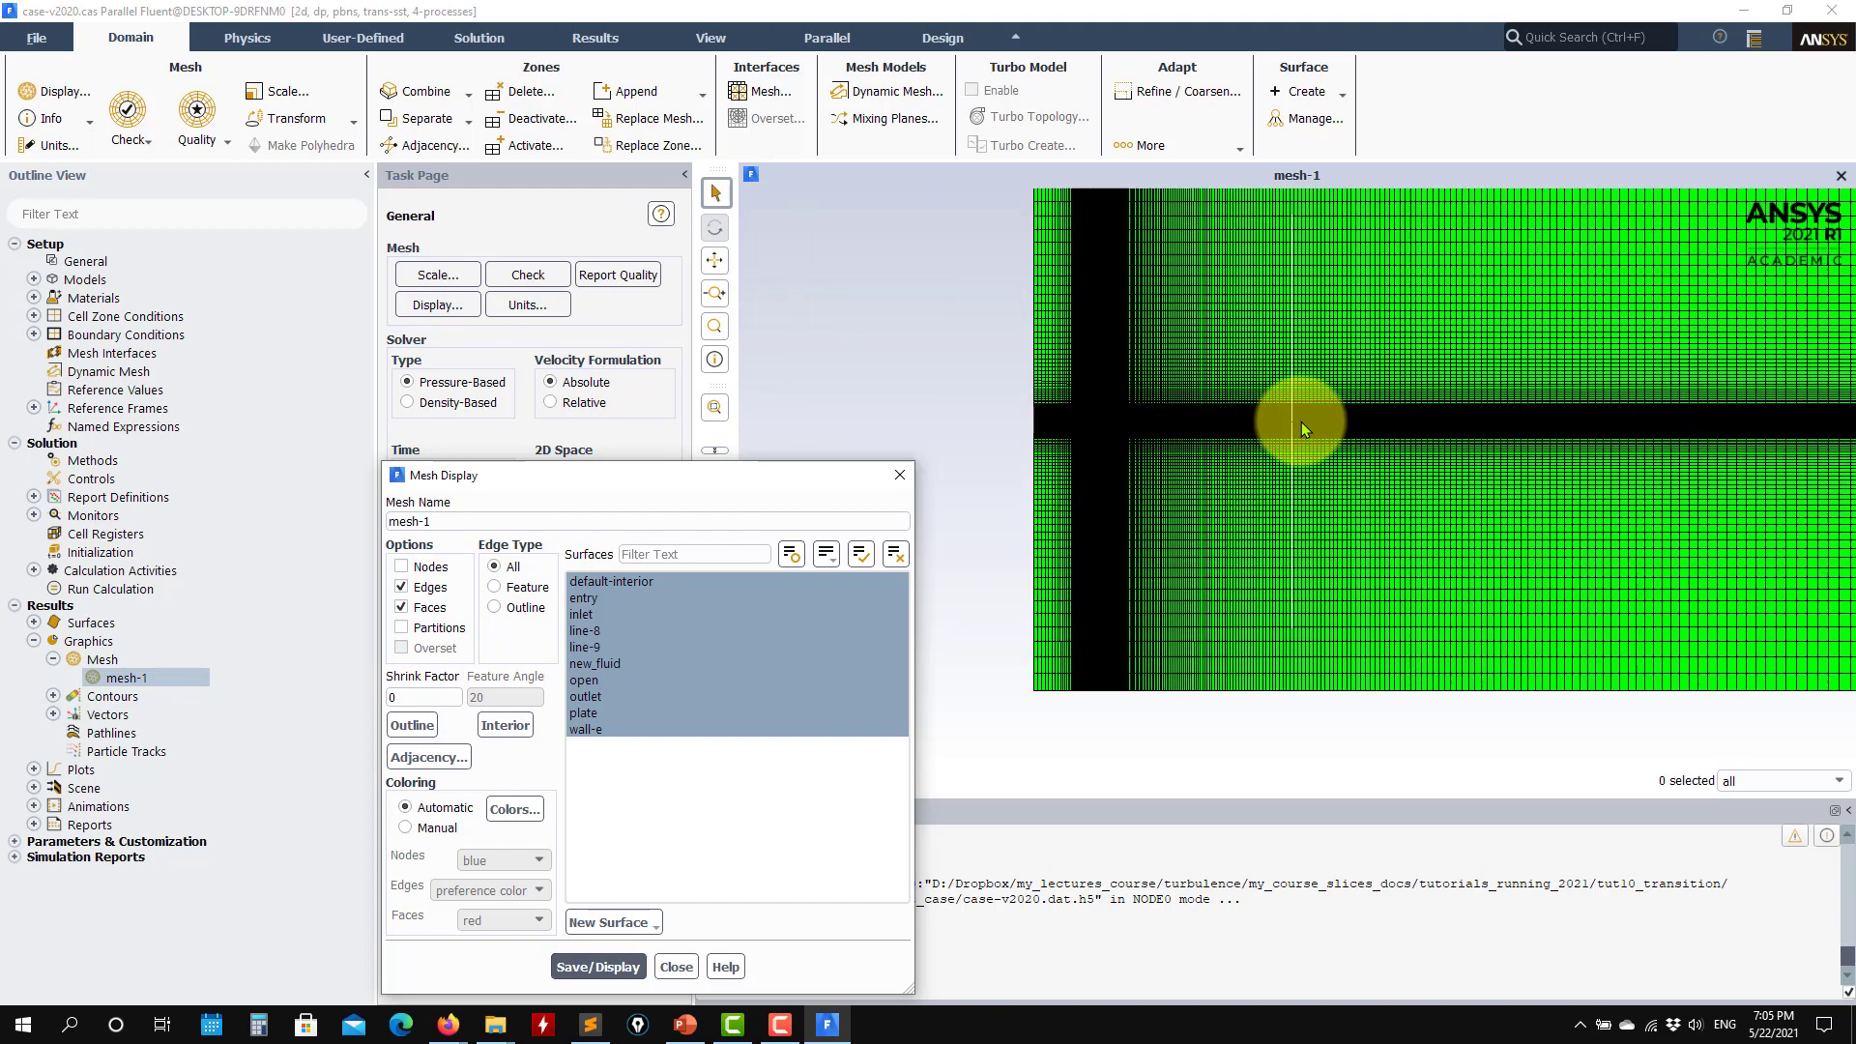
scroll(1293, 426, "down", 3)
left_click(1228, 414)
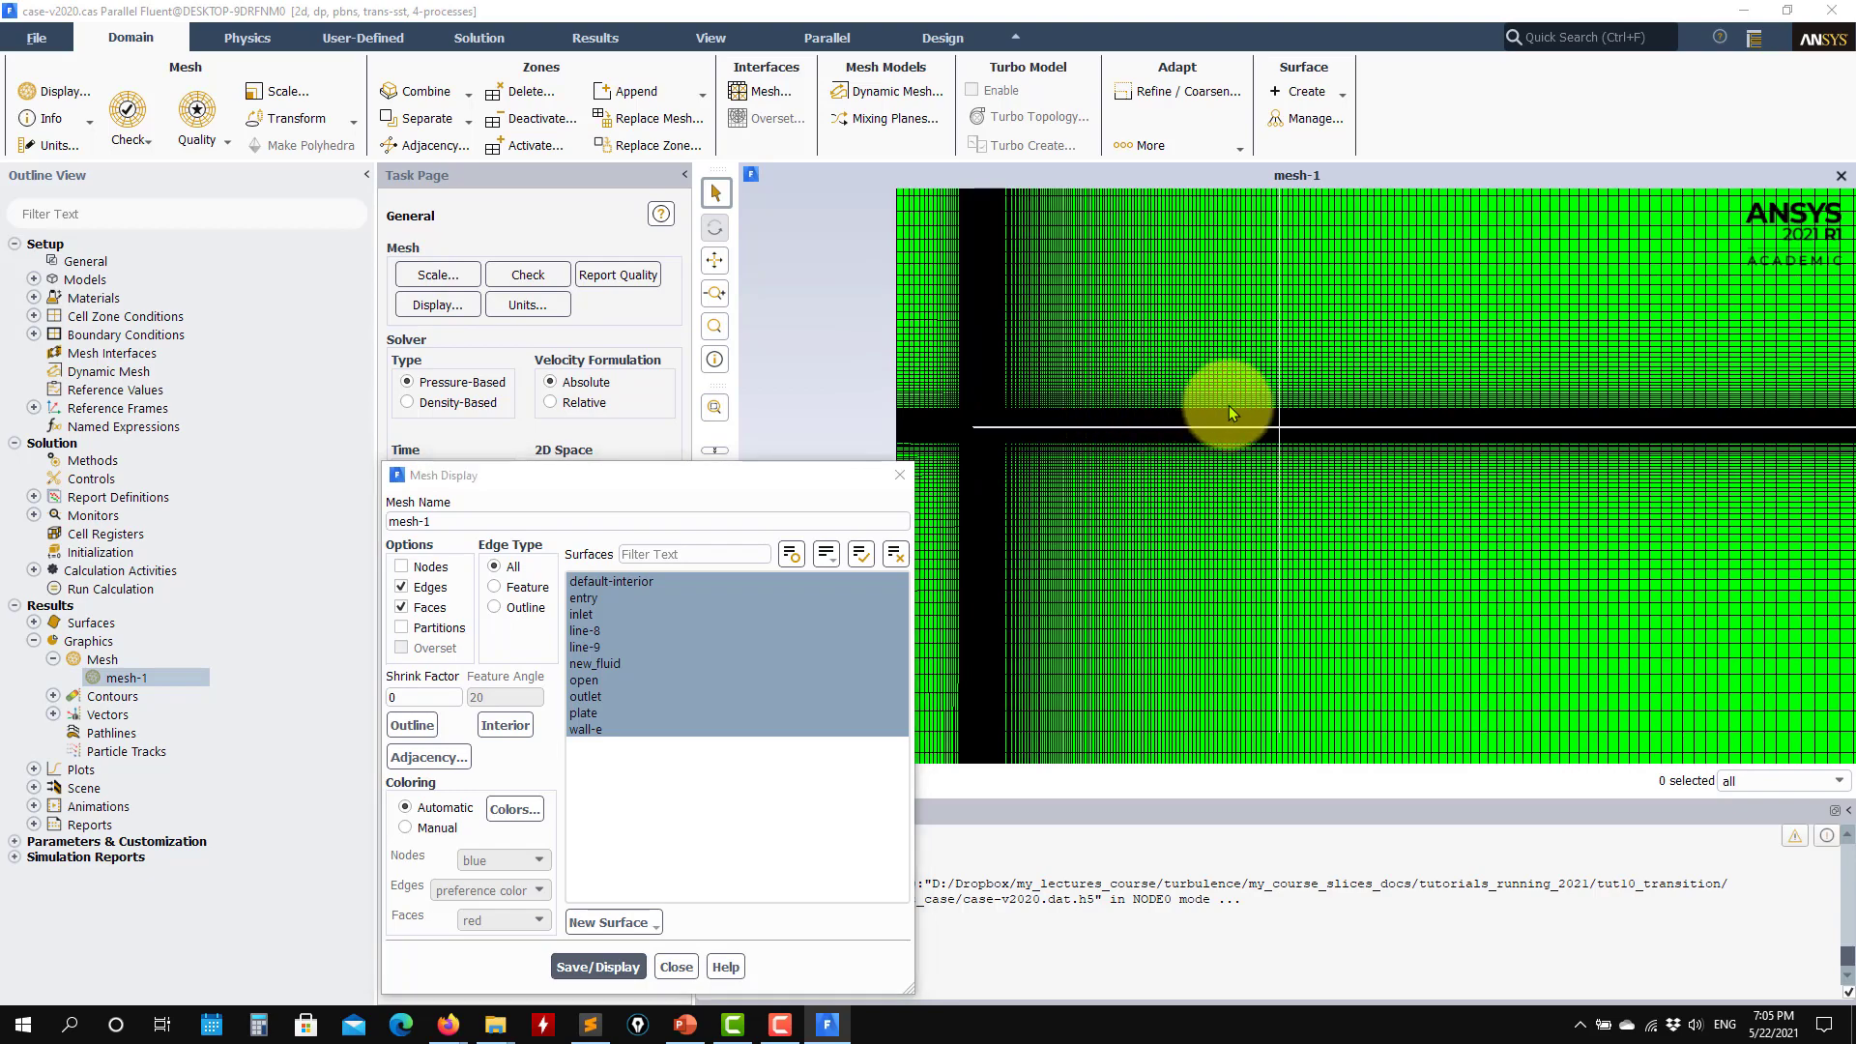
scroll(1276, 426, "down", 2)
scroll(1301, 421, "up", 2)
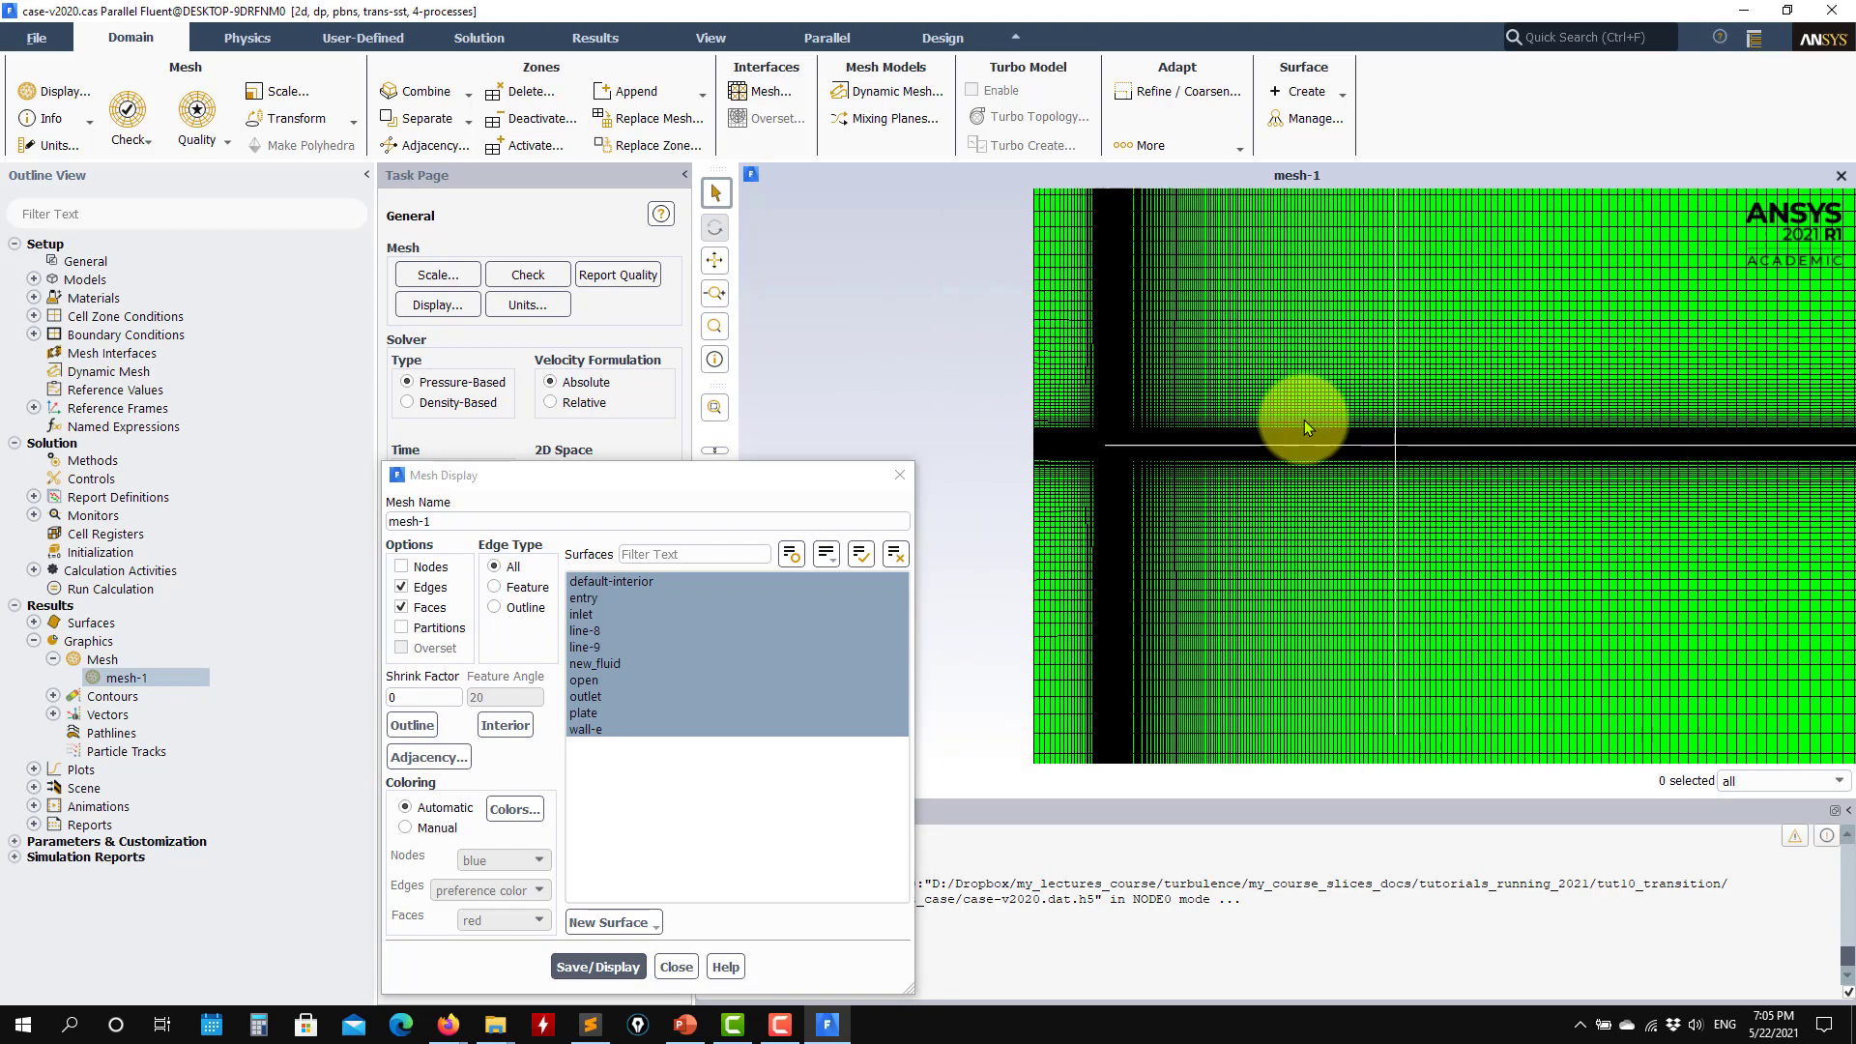
scroll(1325, 415, "down", 1)
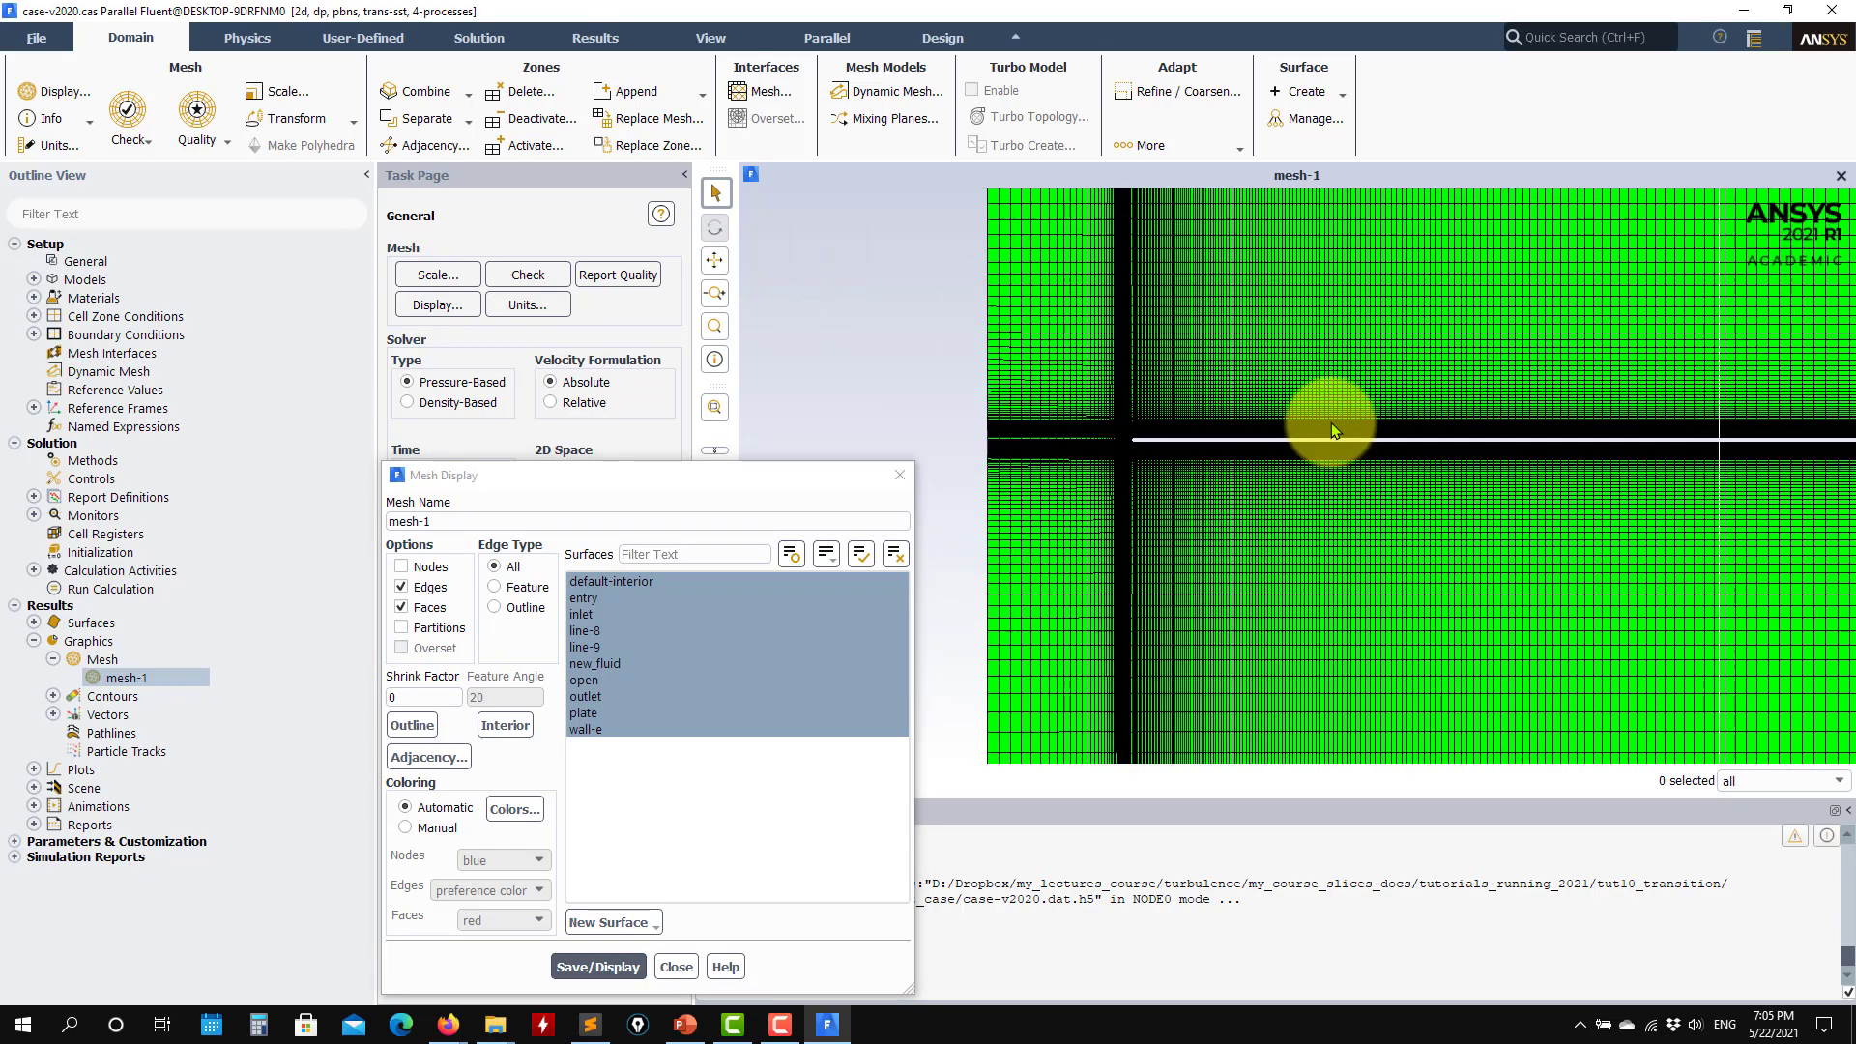
scroll(1275, 433, "up", 2)
scroll(1251, 427, "up", 2)
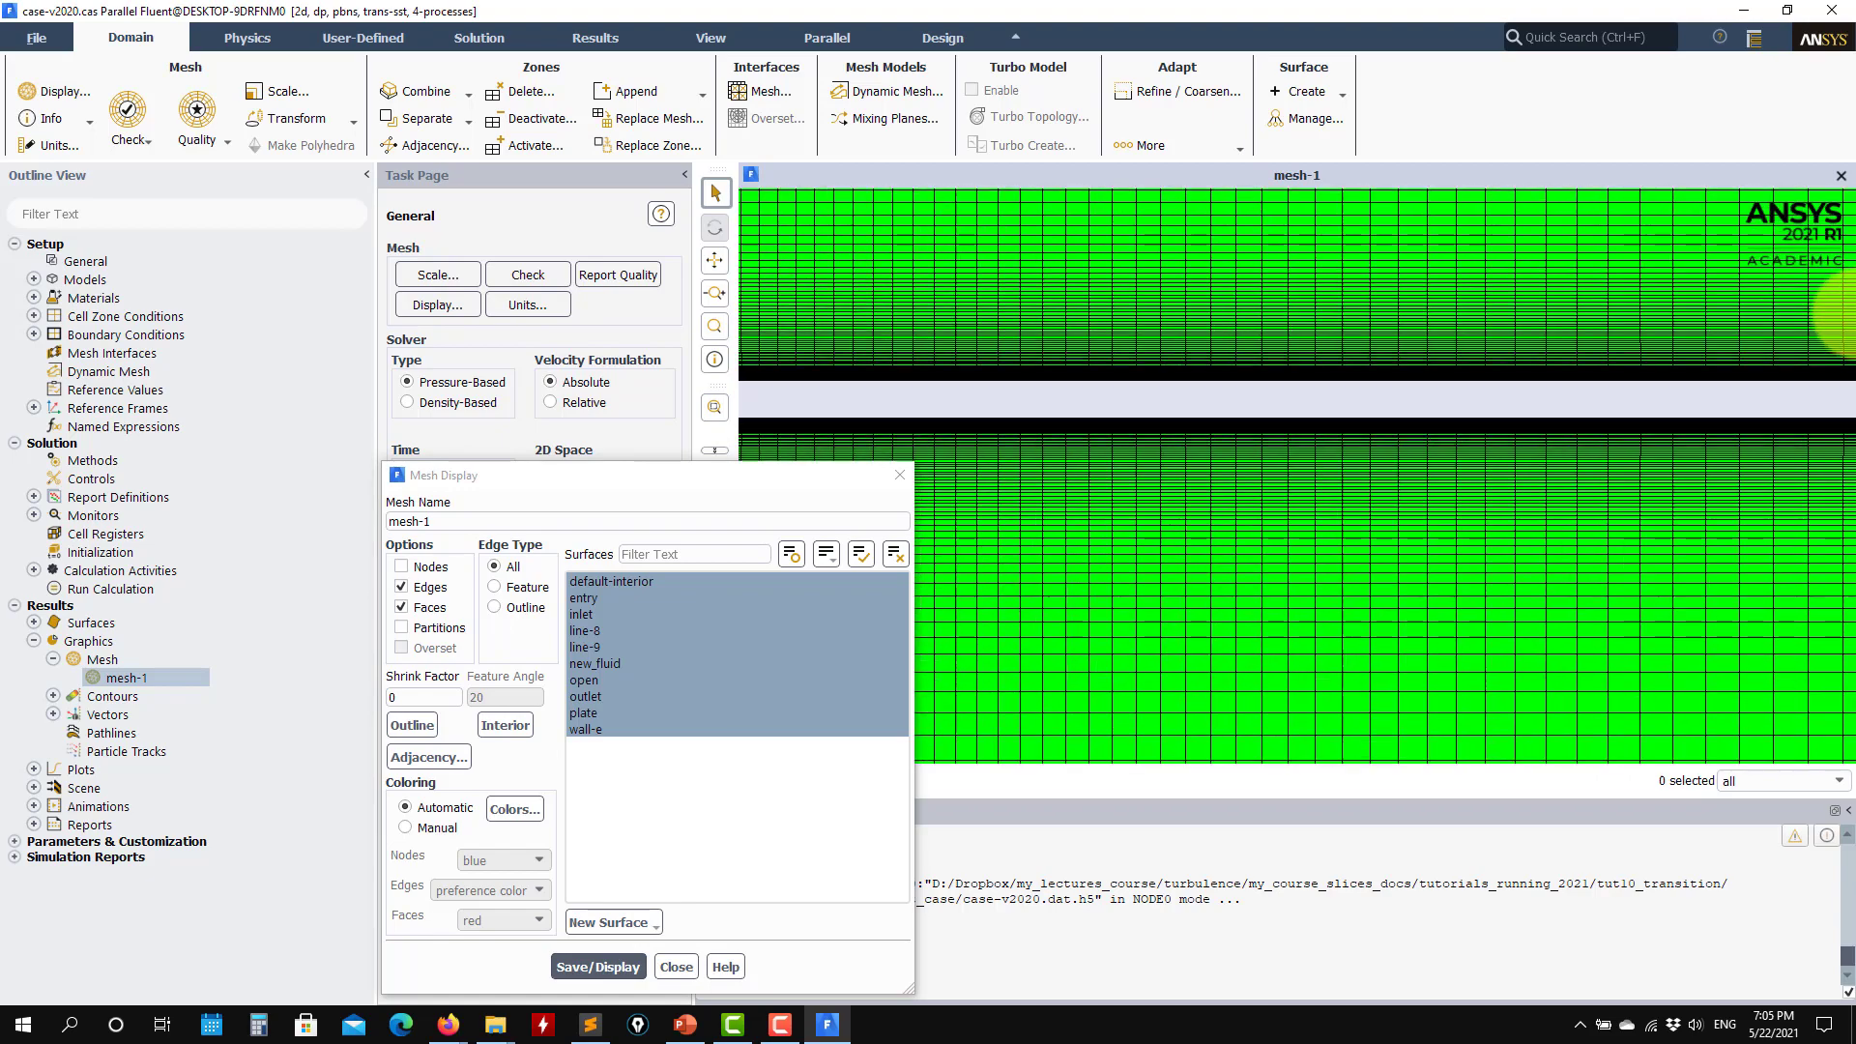
scroll(1239, 400, "down", 3)
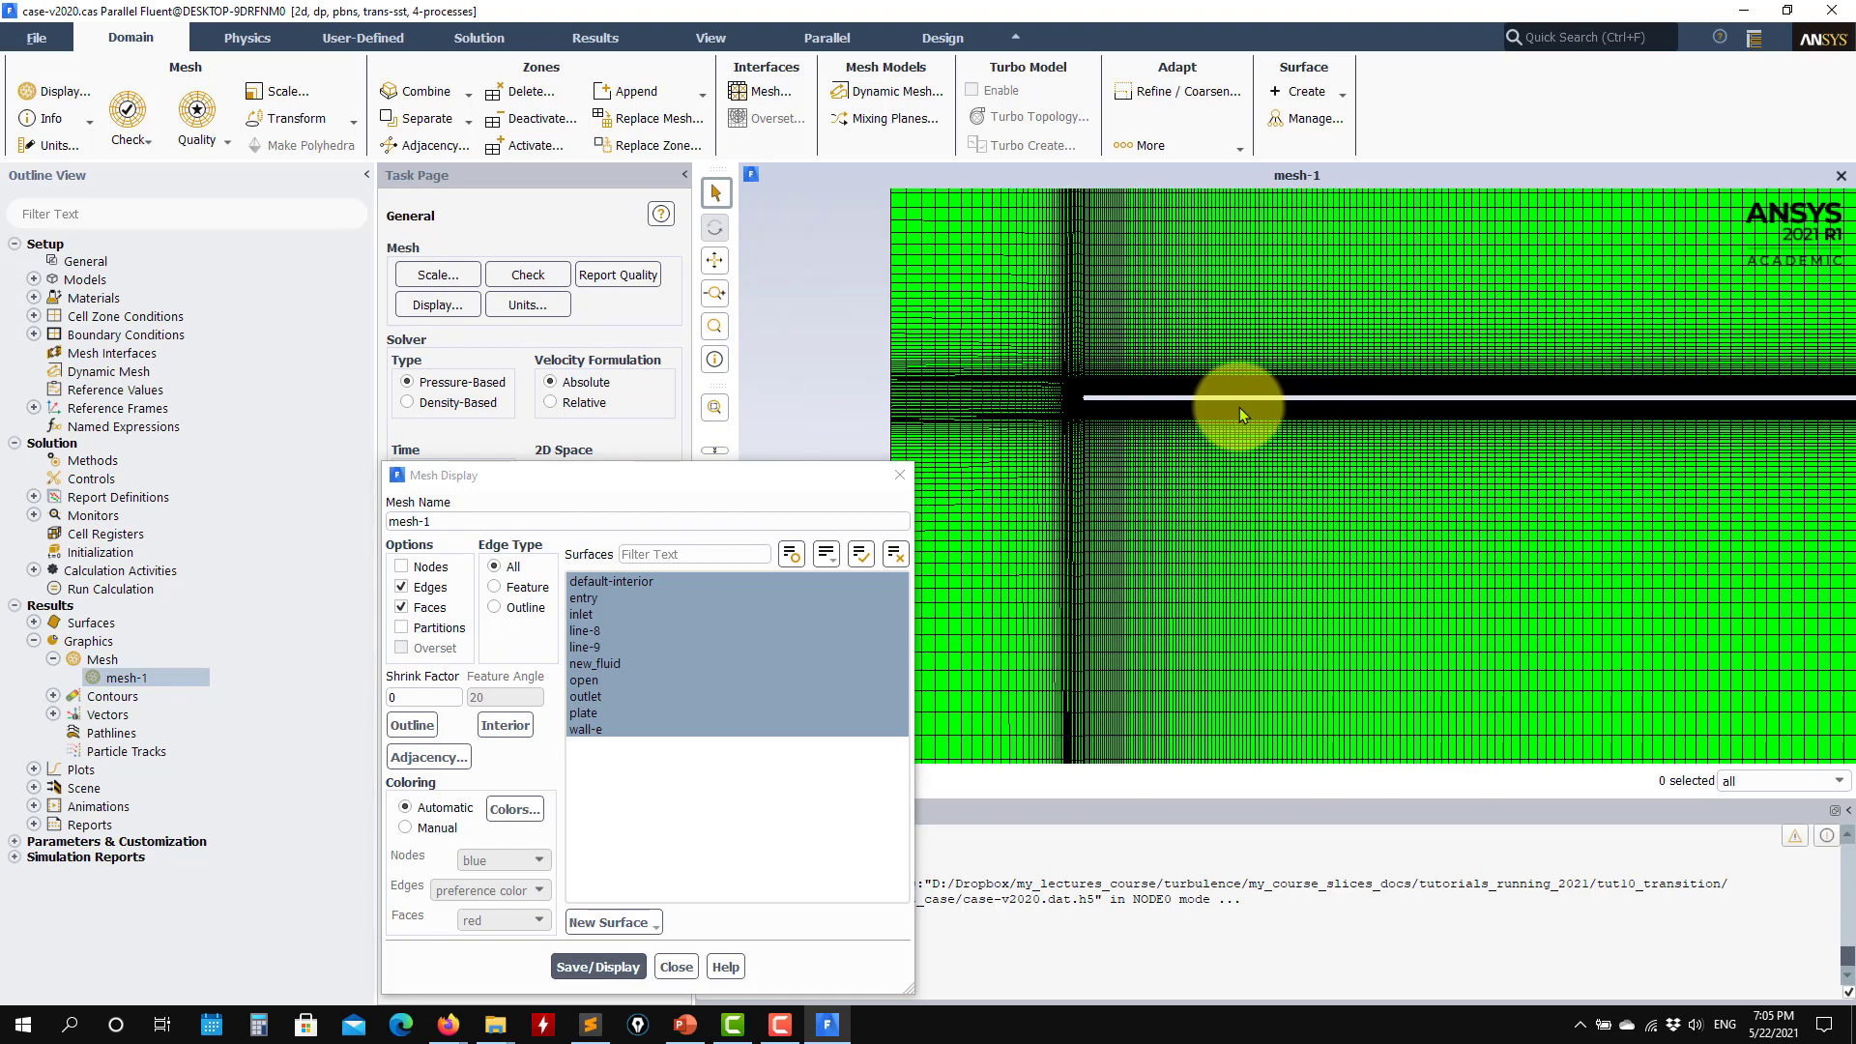
scroll(1236, 408, "down", 4)
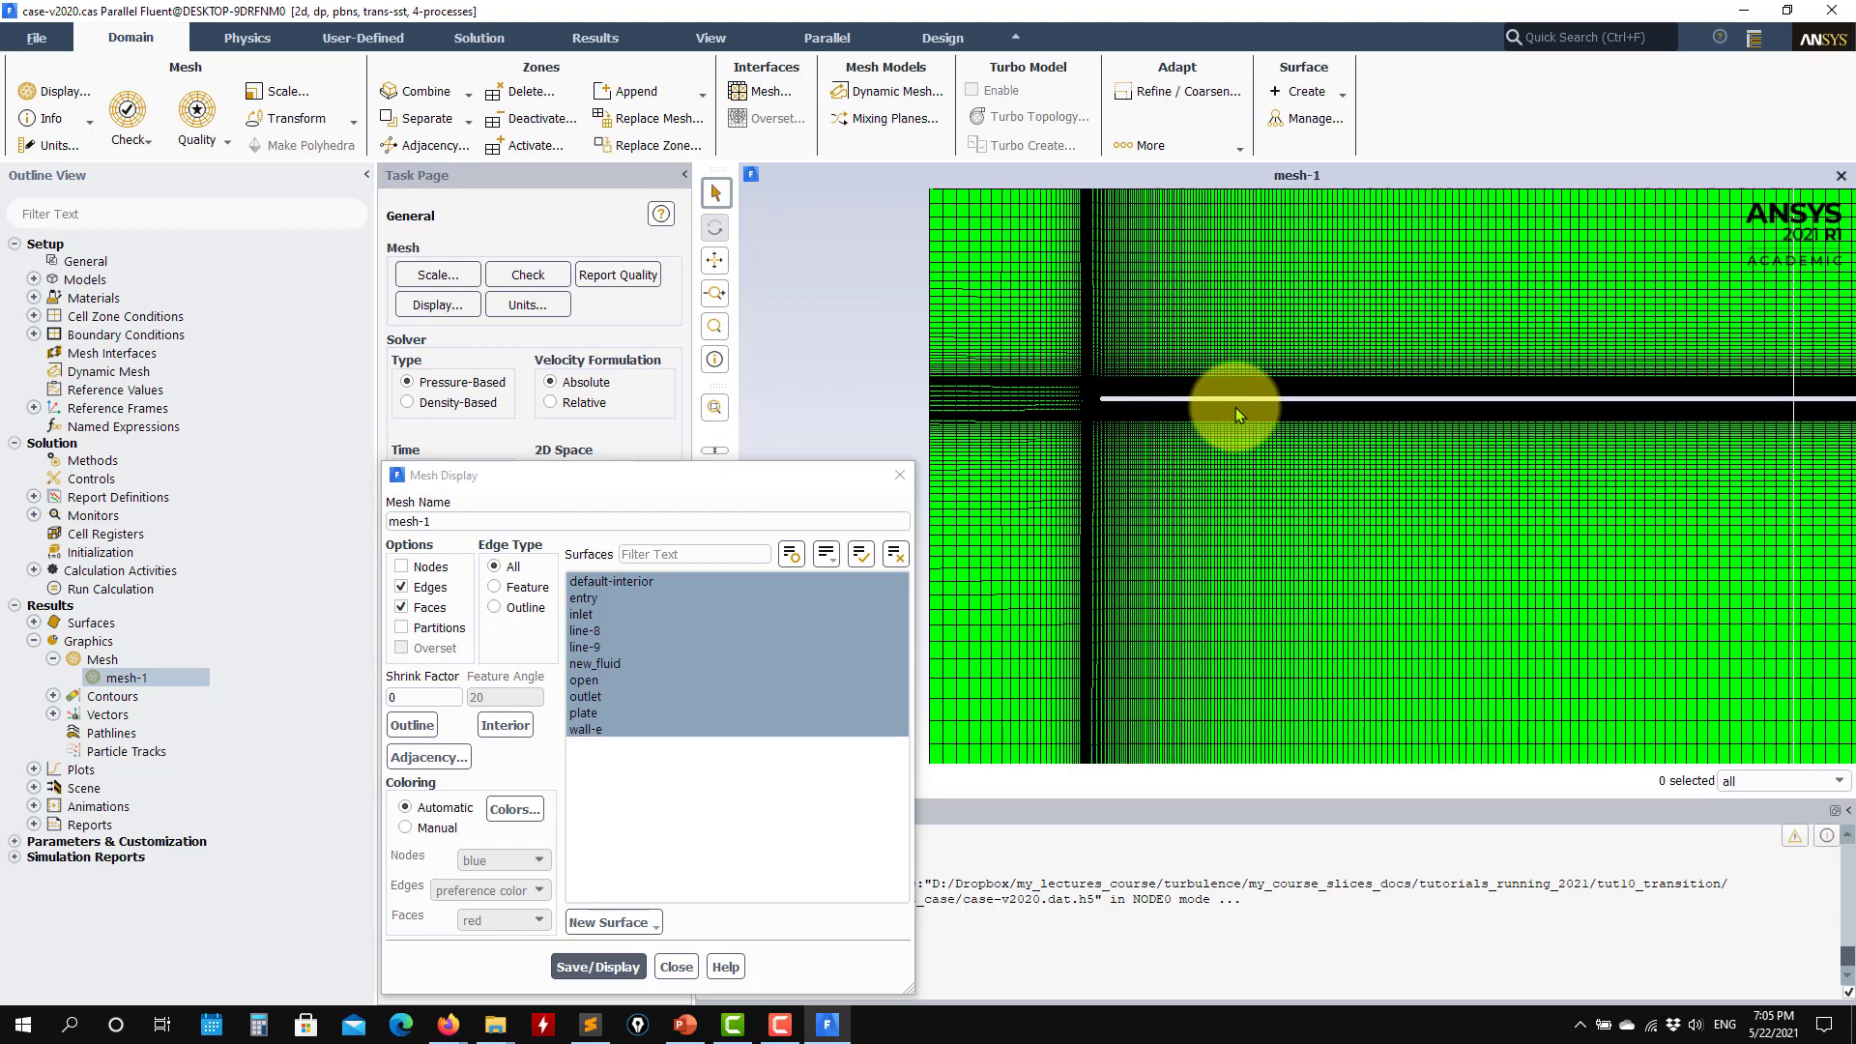
scroll(1367, 344, "up", 4)
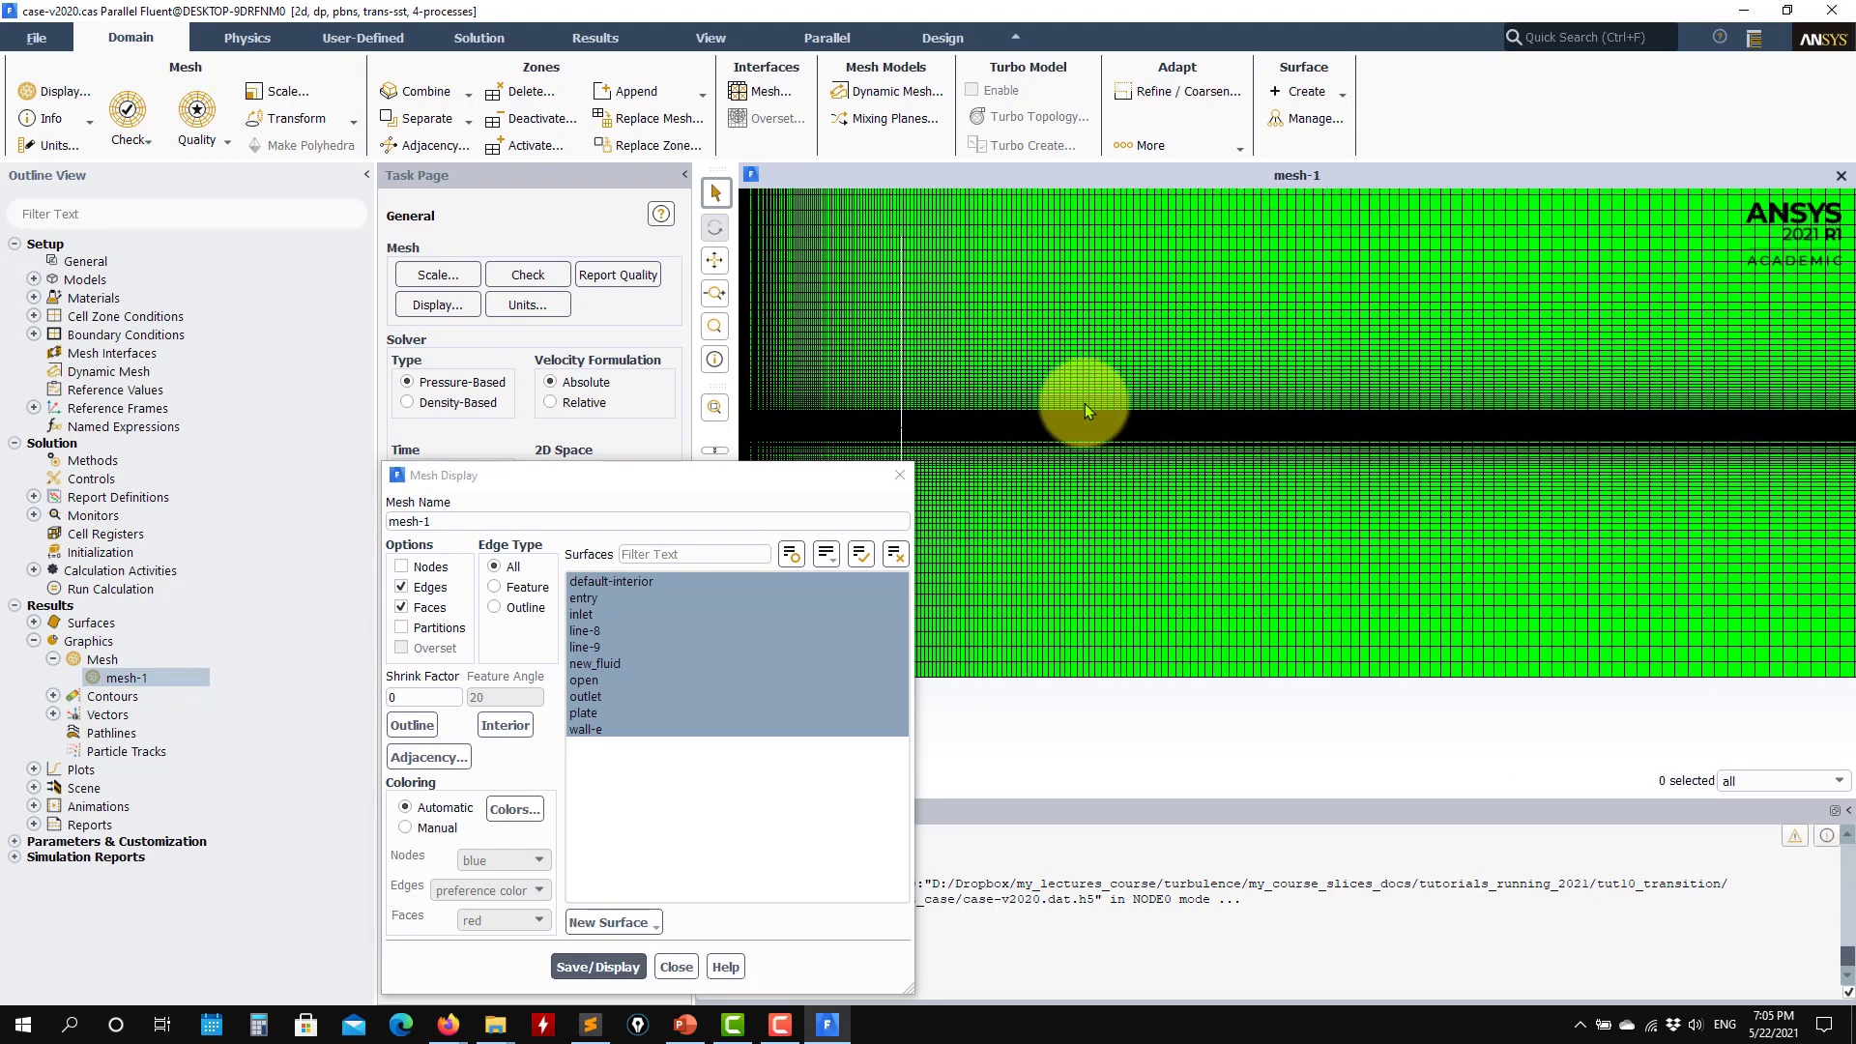
scroll(1300, 449, "down", 4)
left_click(676, 965)
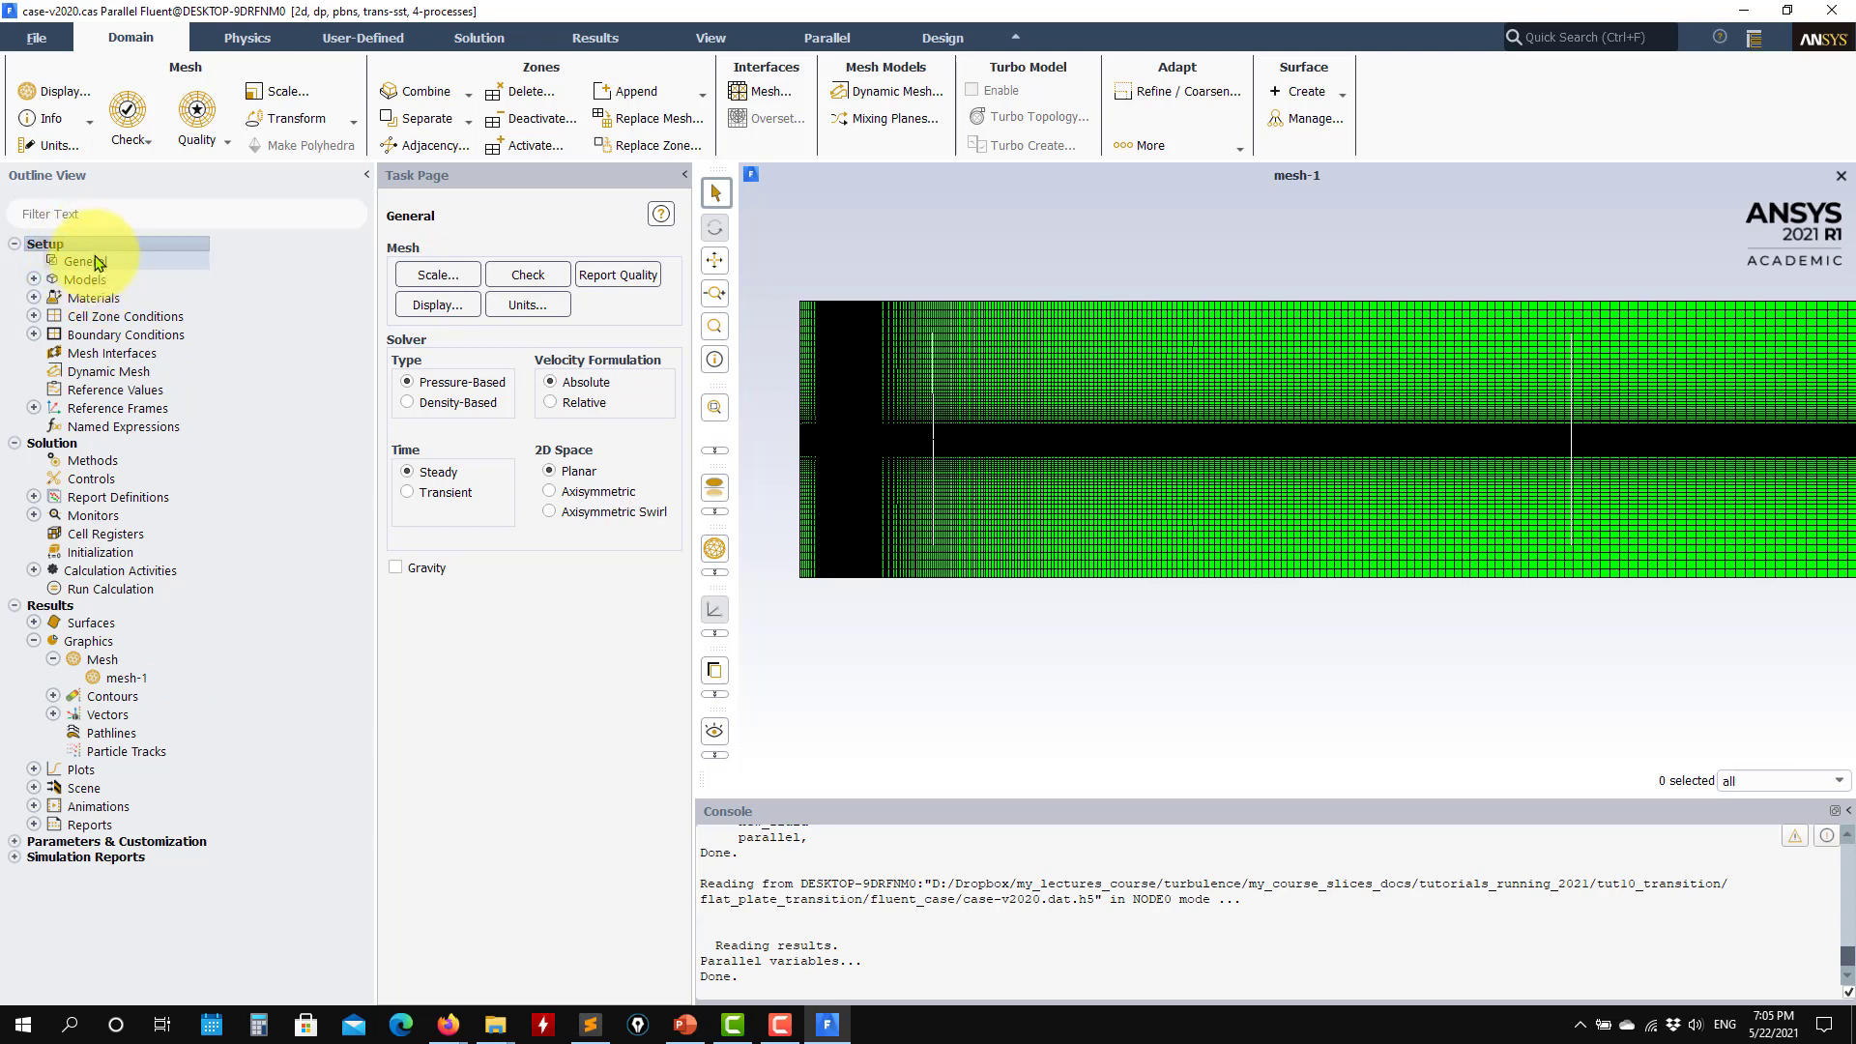
- Open the viscous model settings and enlarge the dialog to review the Transition SST options and model constants
left_click(35, 281)
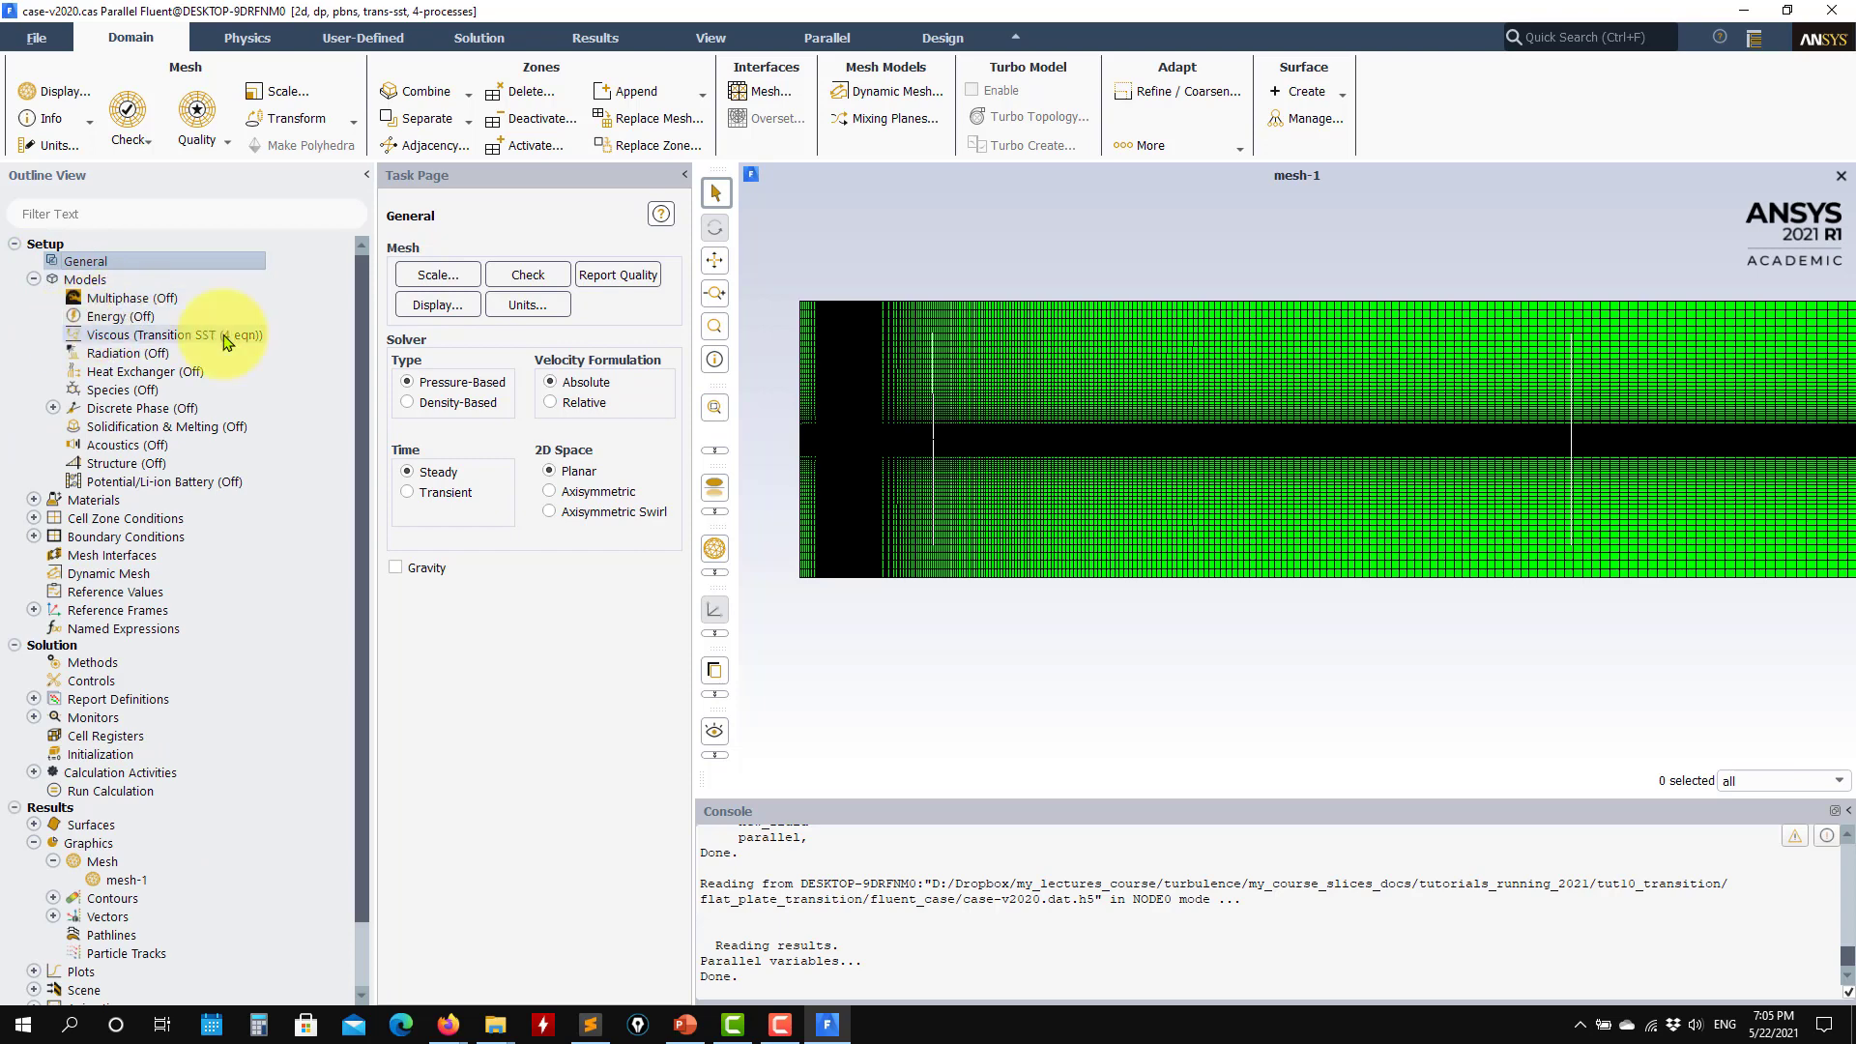
double_click(114, 336)
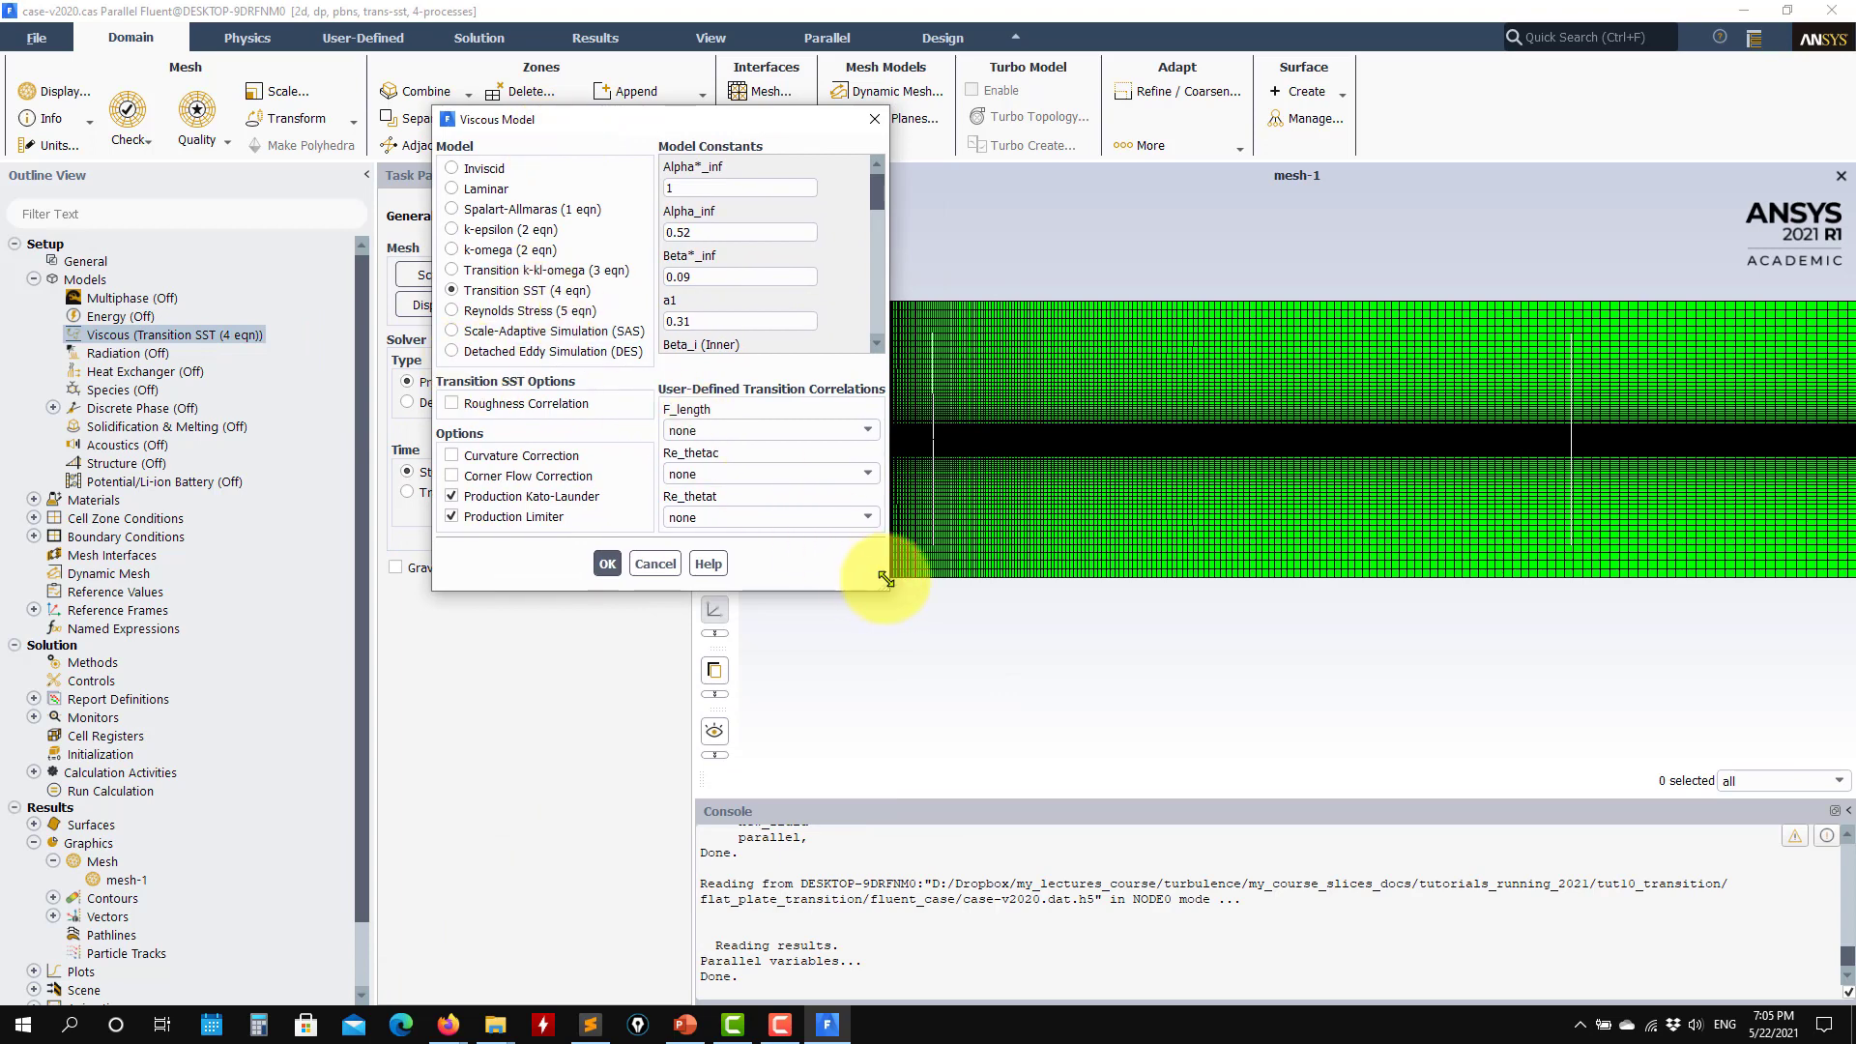
left_click_drag(885, 586, 994, 766)
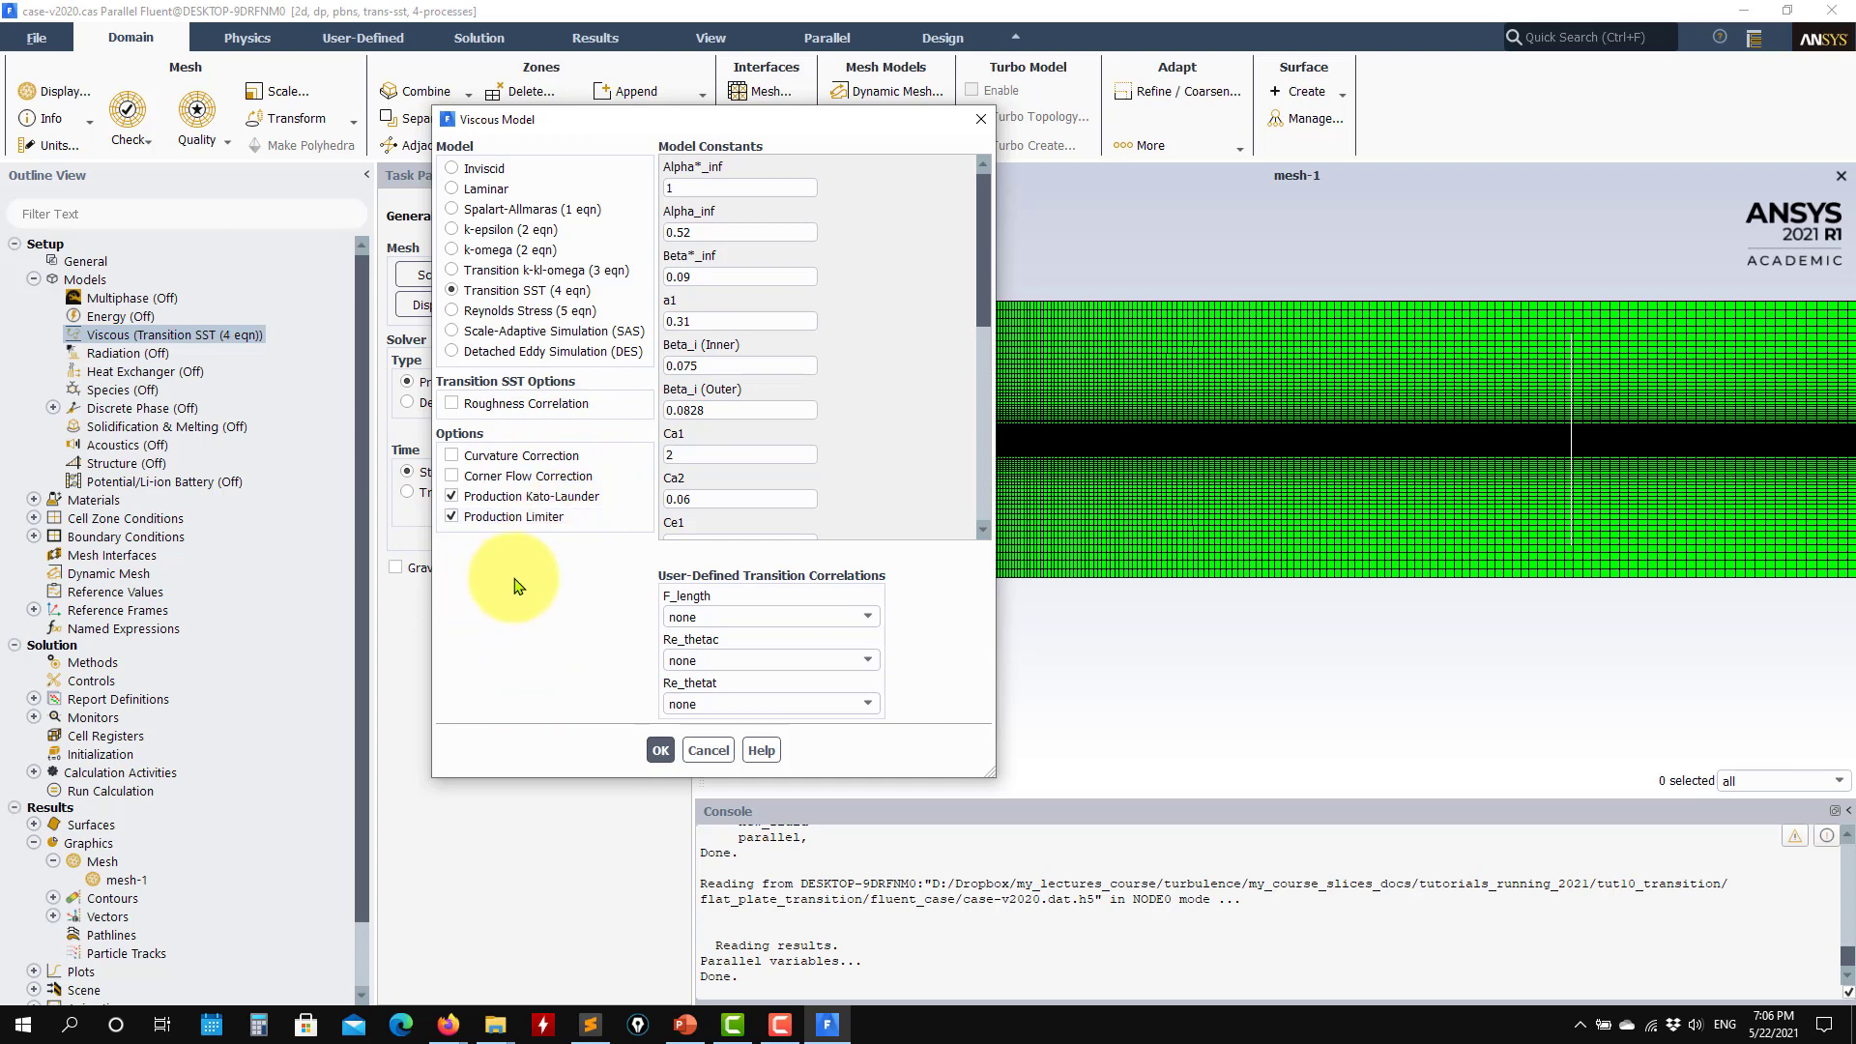
- Try the k-omega SST model with the gamma-transport-eqn transition model, and acknowledge the Production Kato-Launder notice
left_click(494, 258)
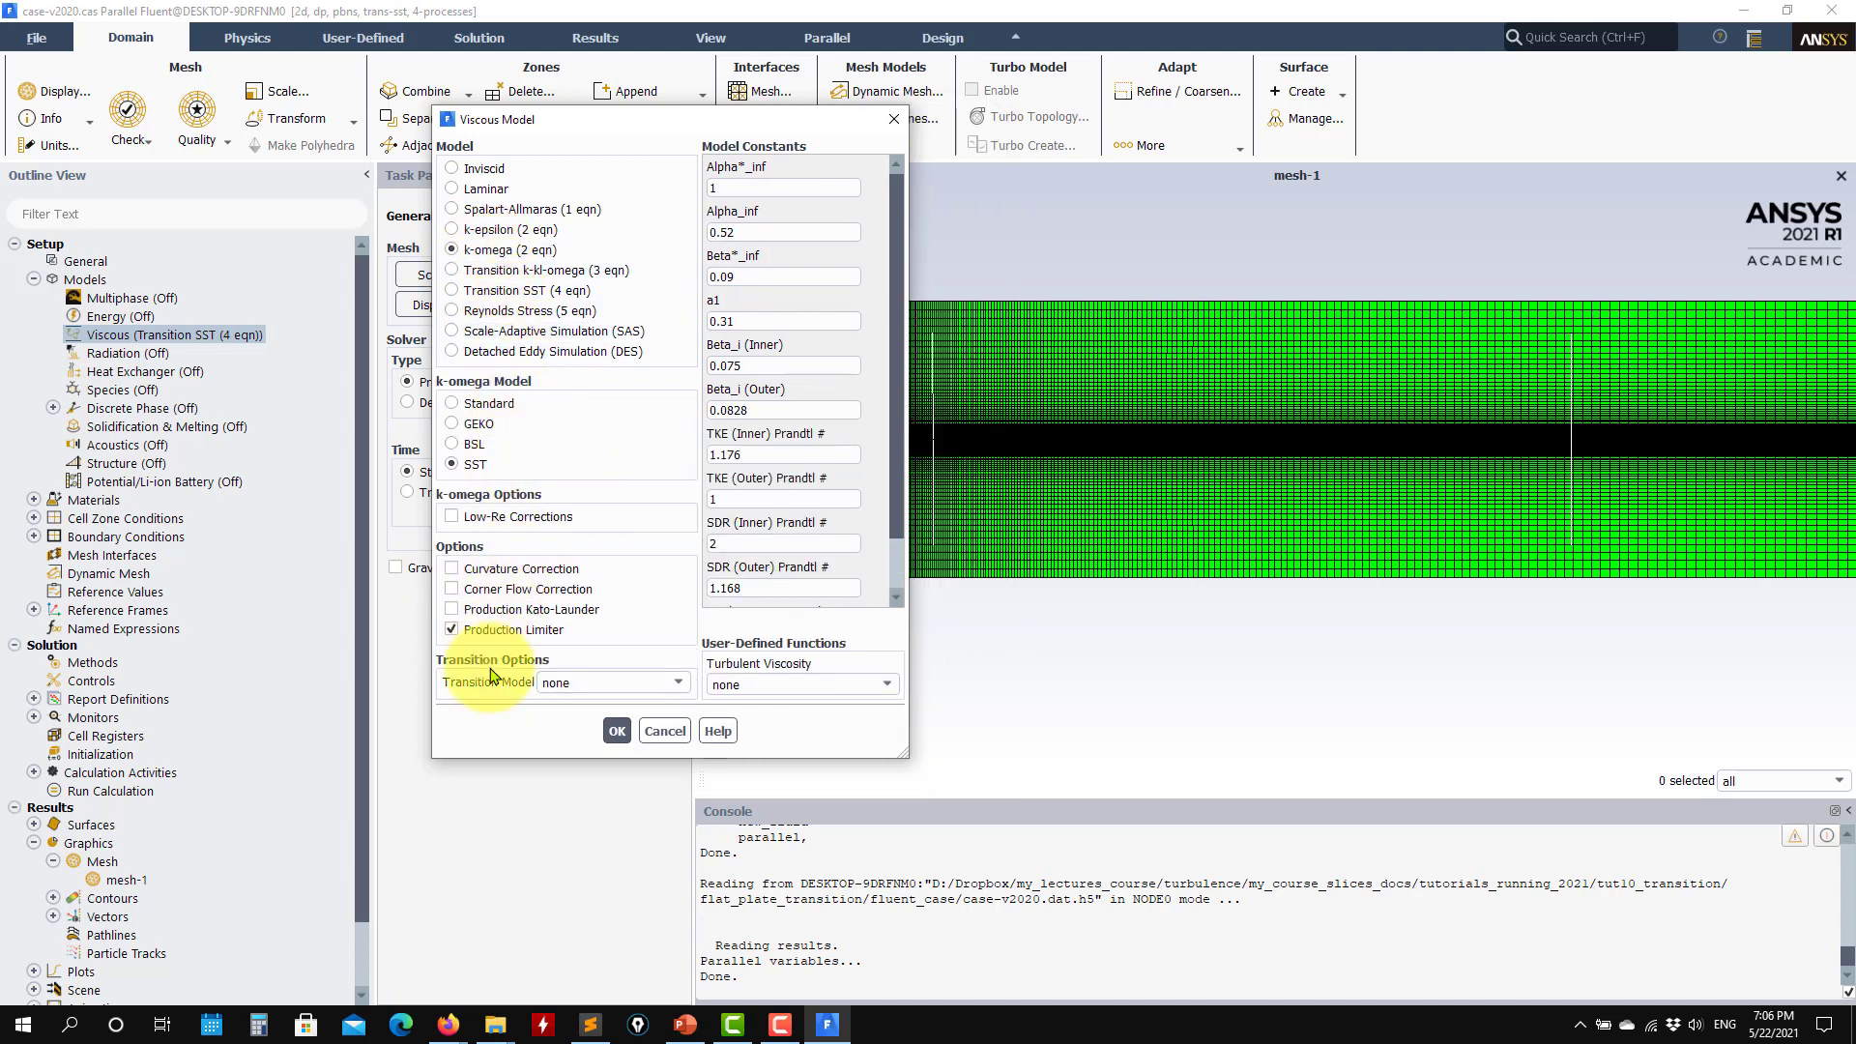
left_click(657, 684)
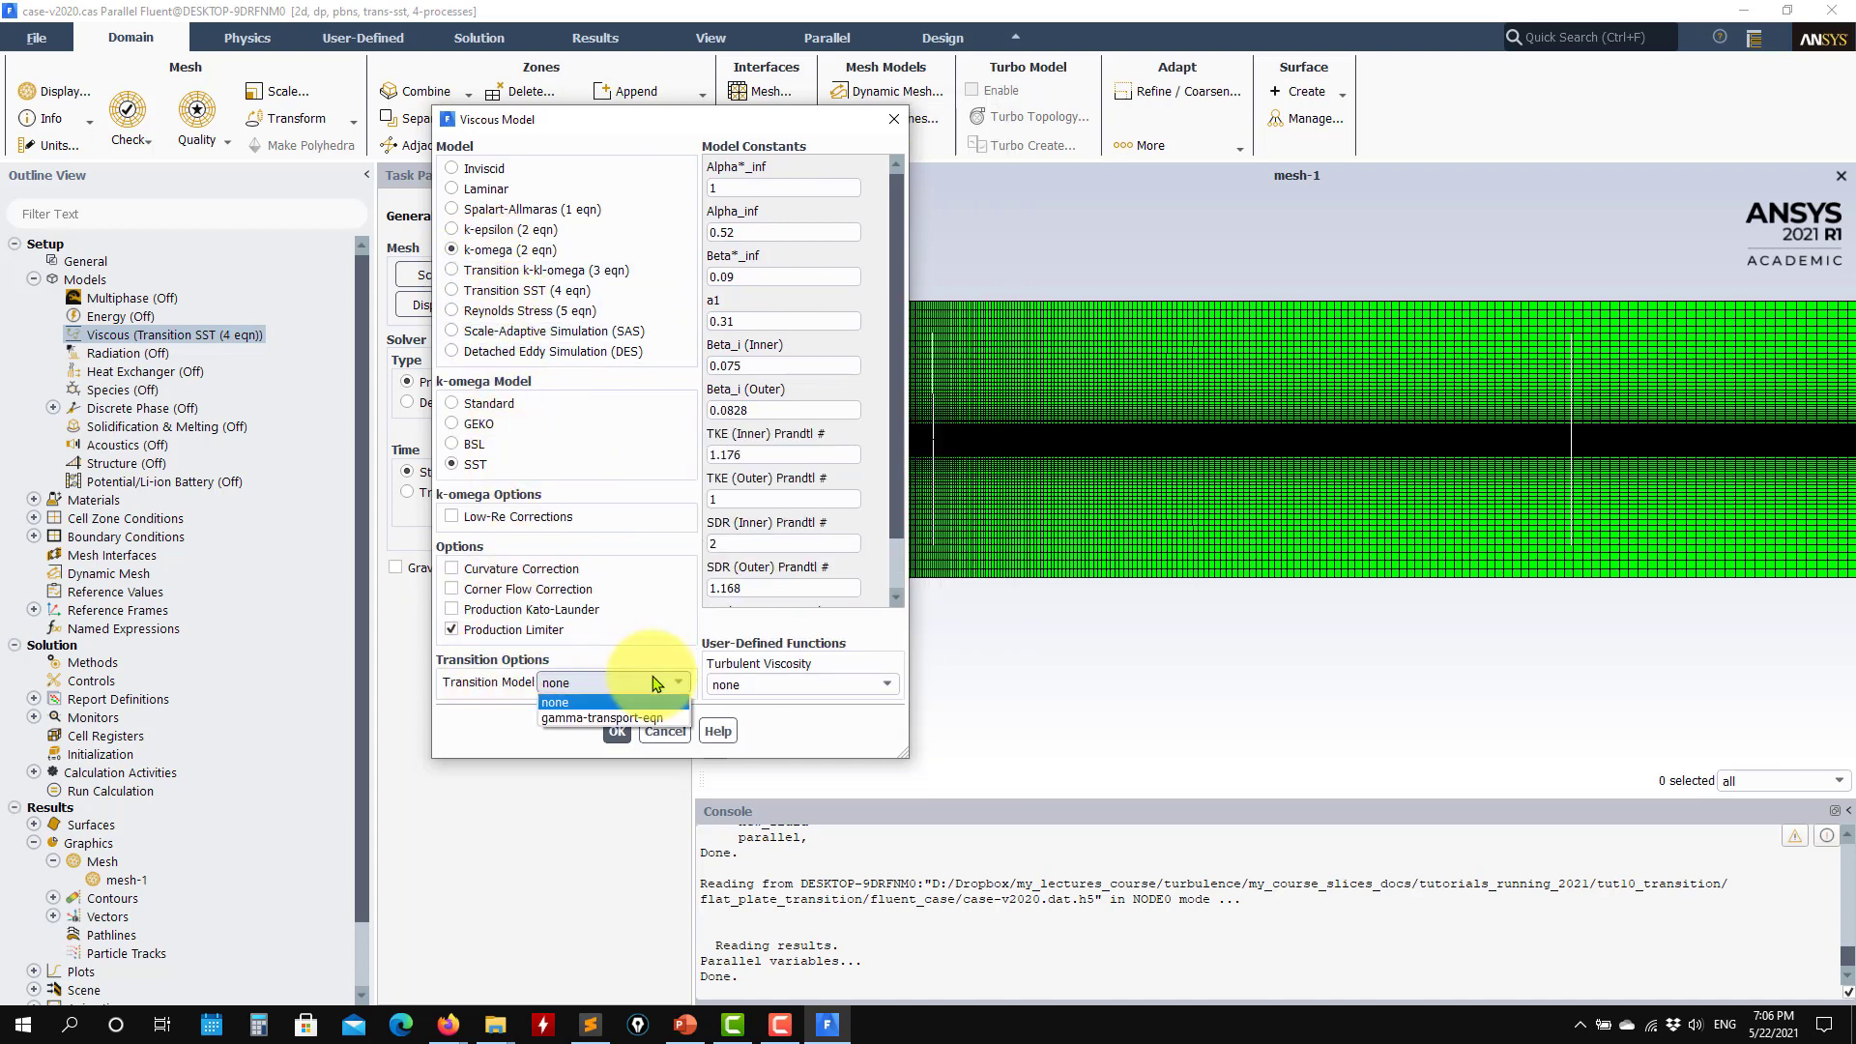
left_click(564, 719)
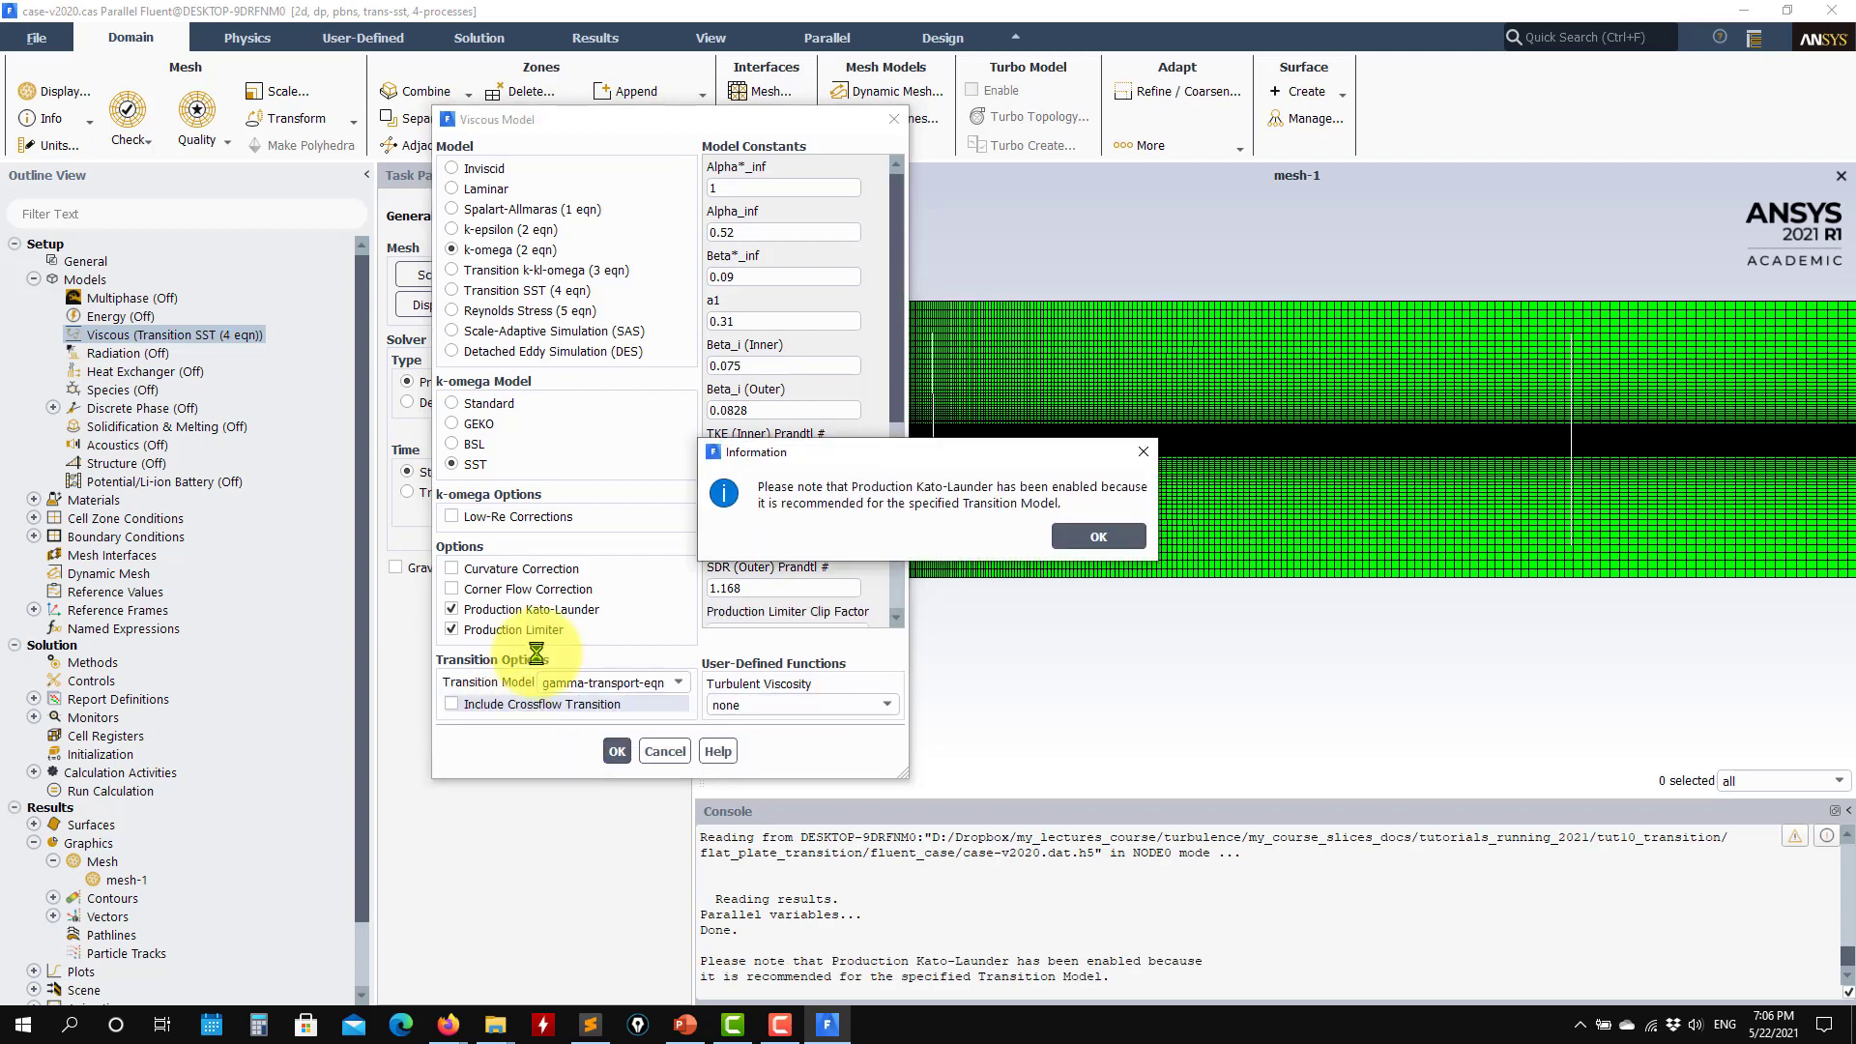
left_click(1100, 539)
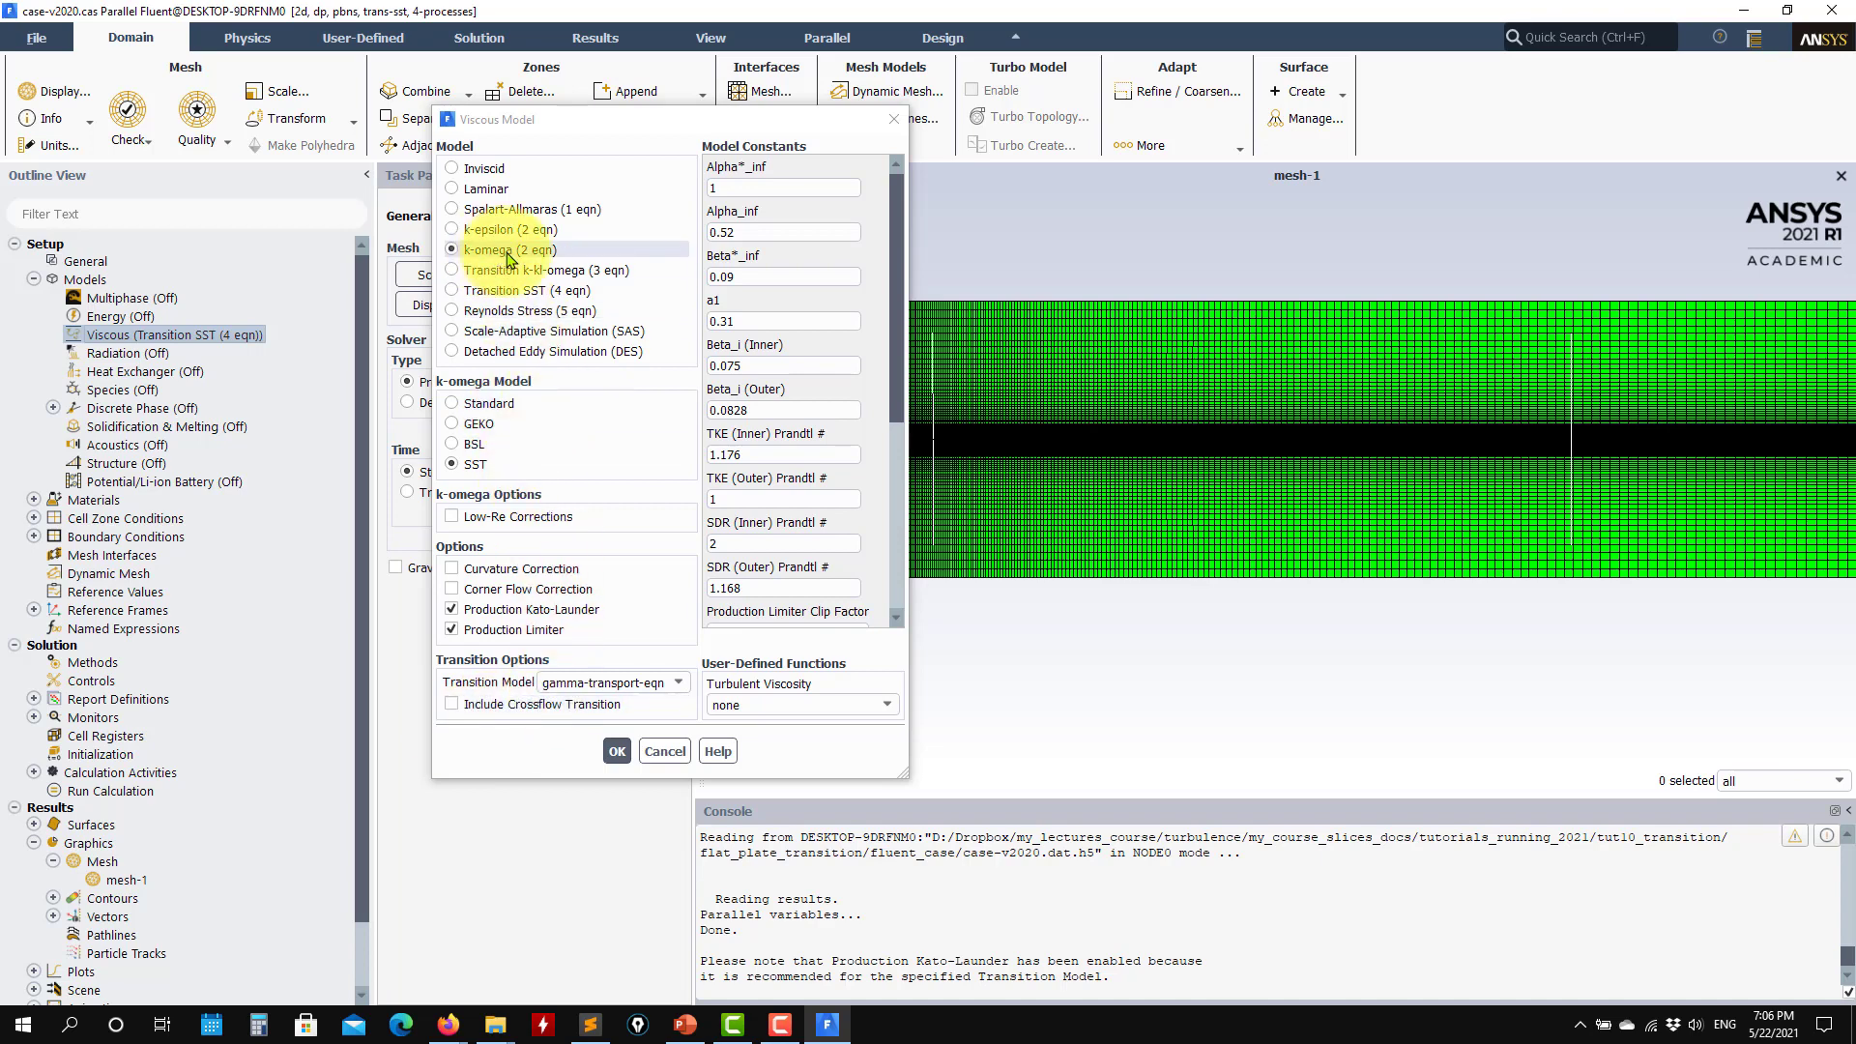
- Set the viscous model back to Transition SST (4 eqn) and accept the settings
left_click(469, 291)
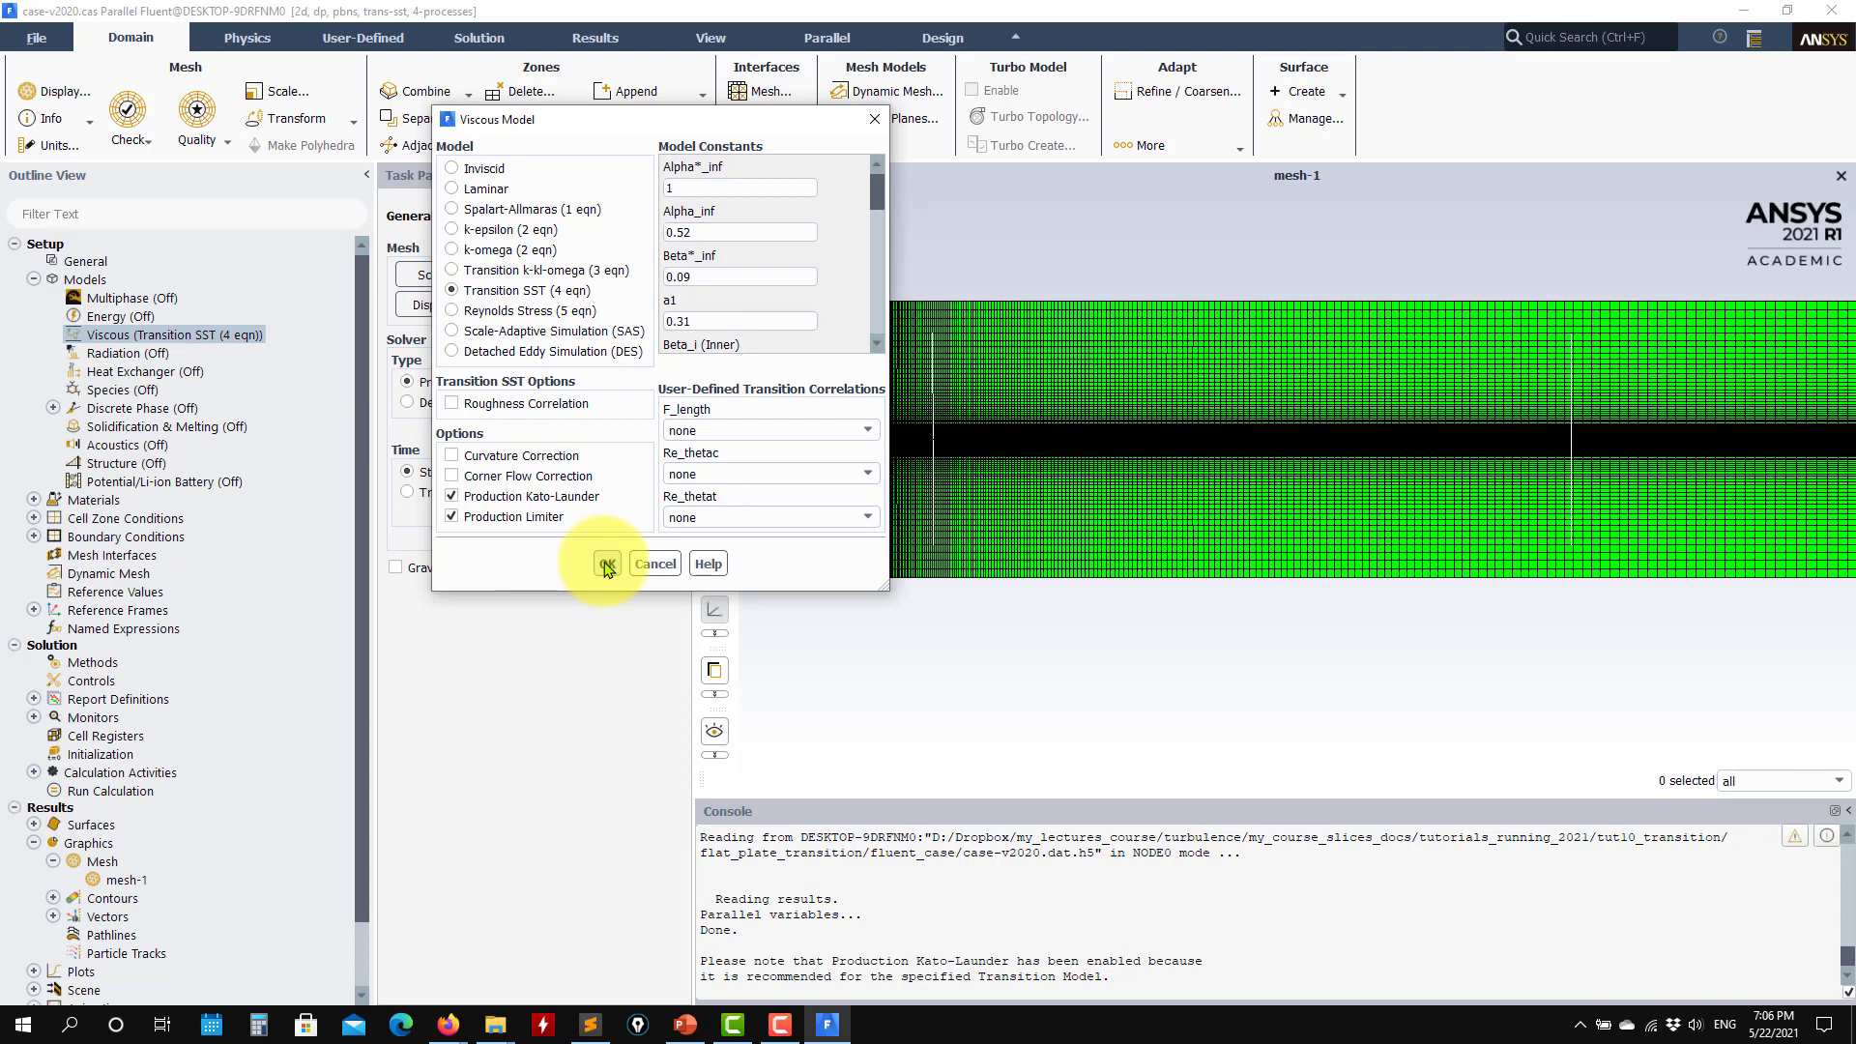
left_click(607, 565)
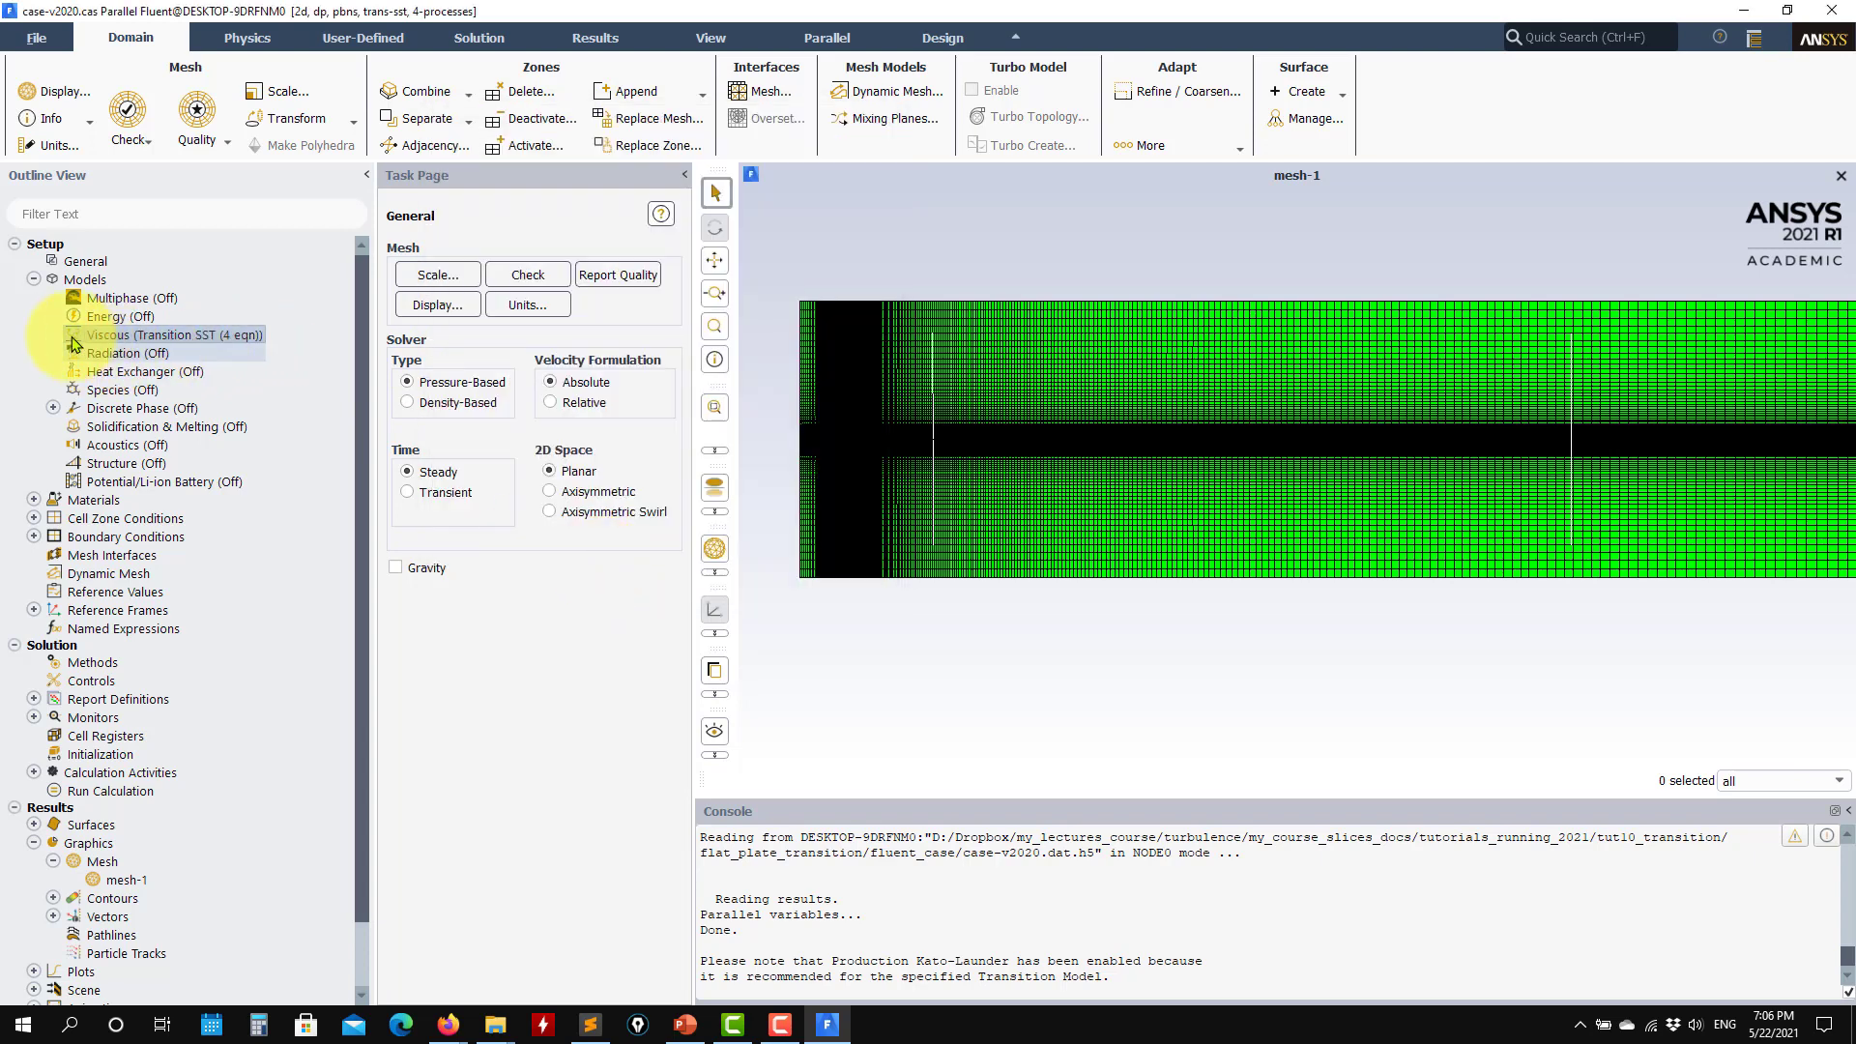
- Review the inlet boundary condition's velocity, intermittency, turbulent intensity and viscosity ratio, and close it without changes
left_click(34, 537)
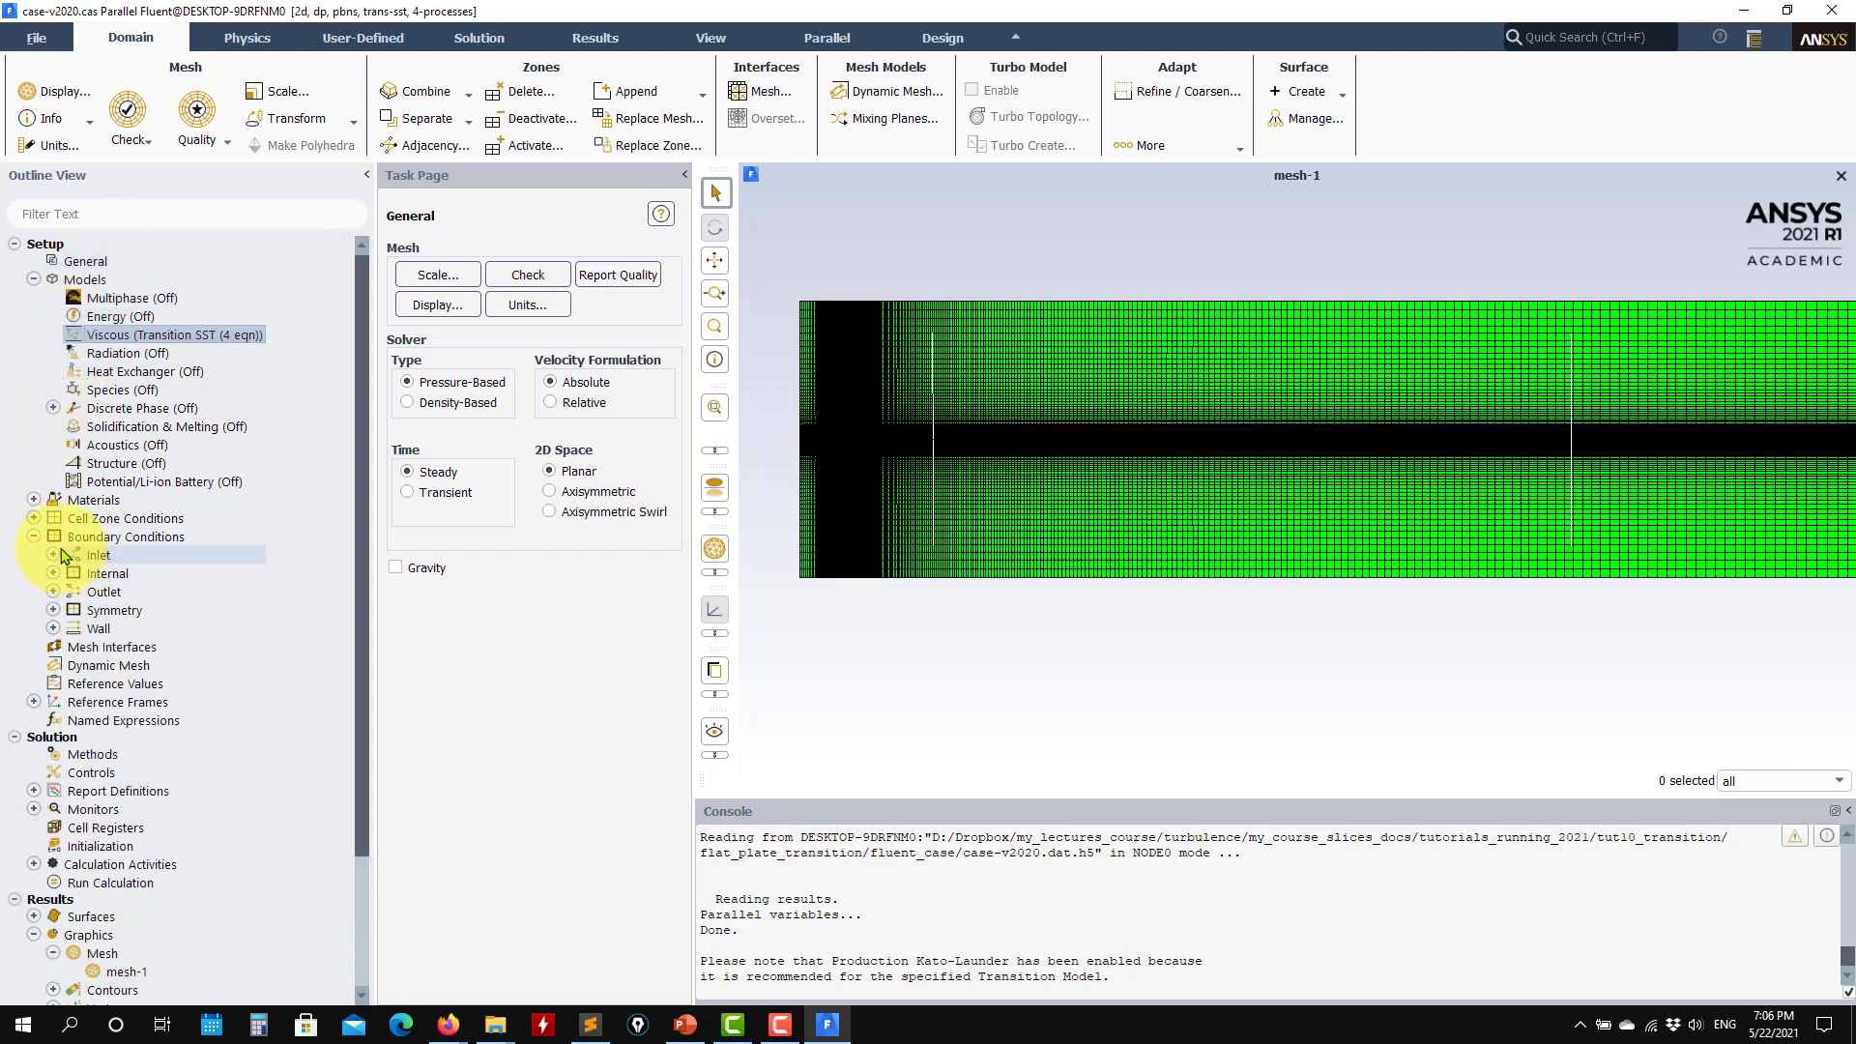
double_click(90, 540)
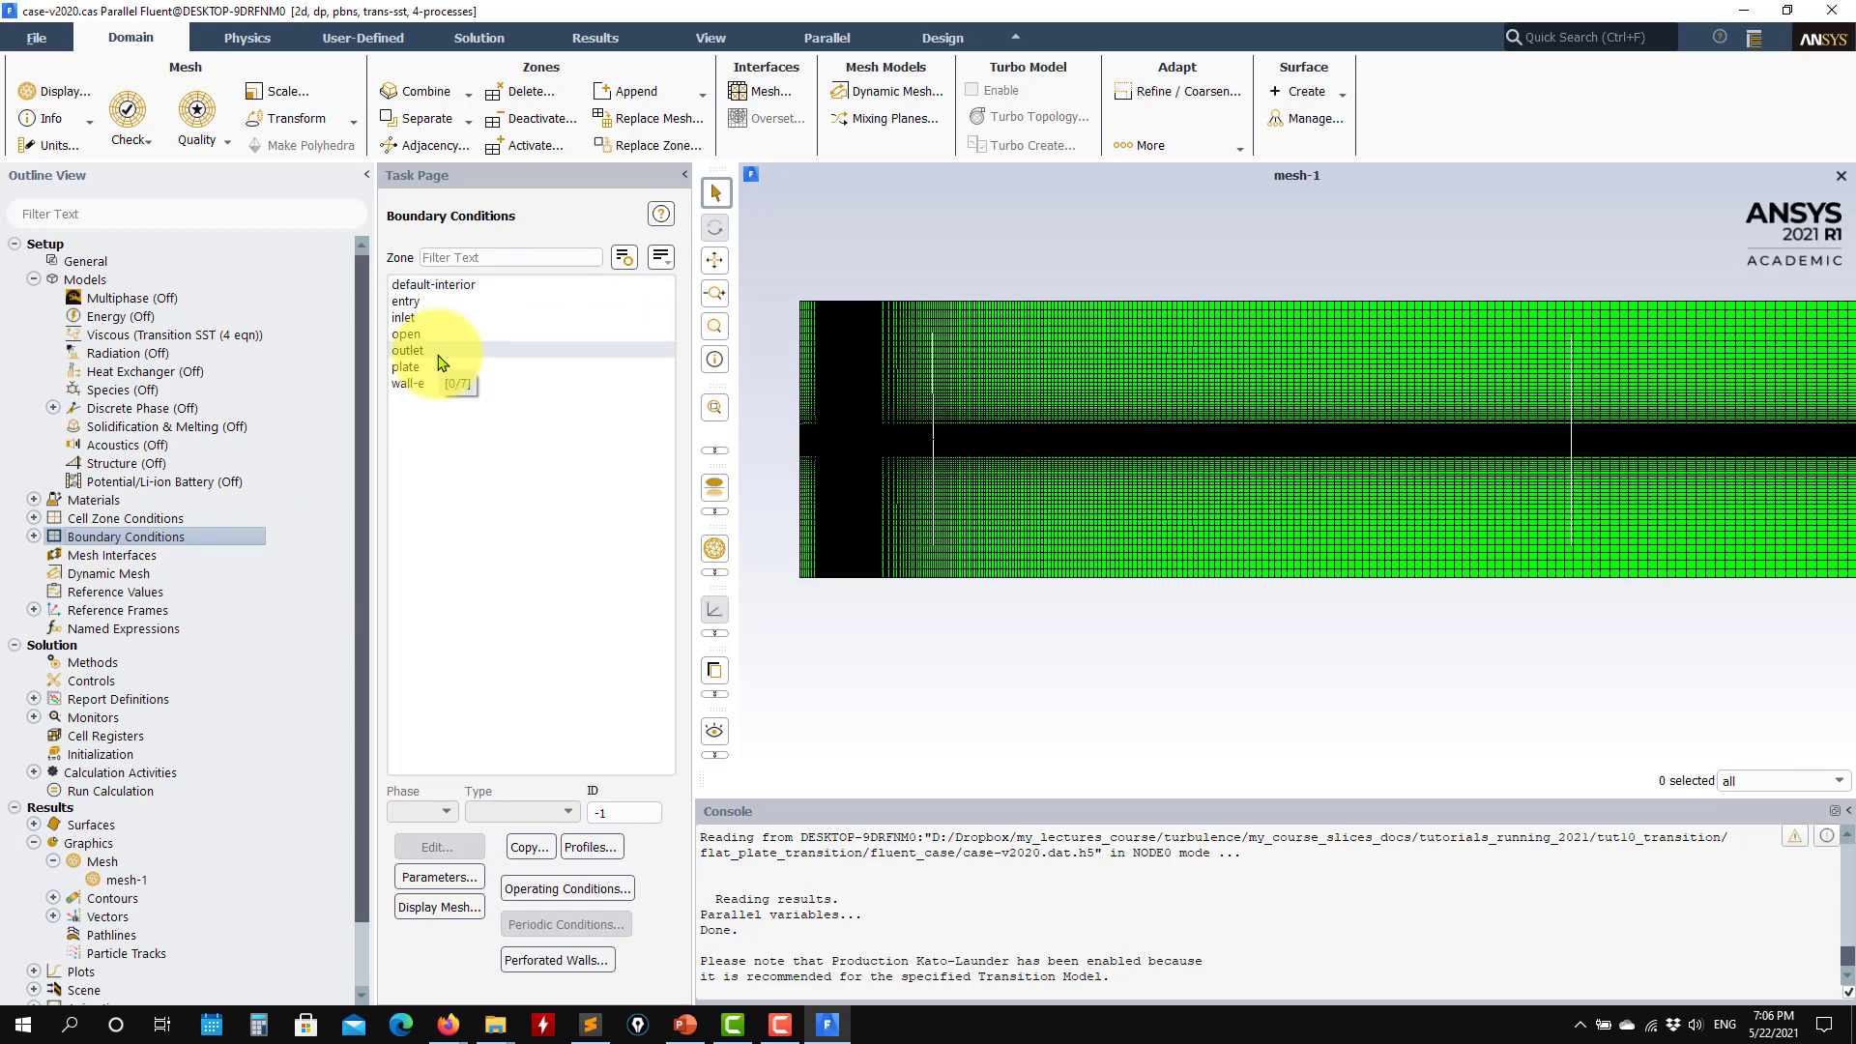
left_click(402, 317)
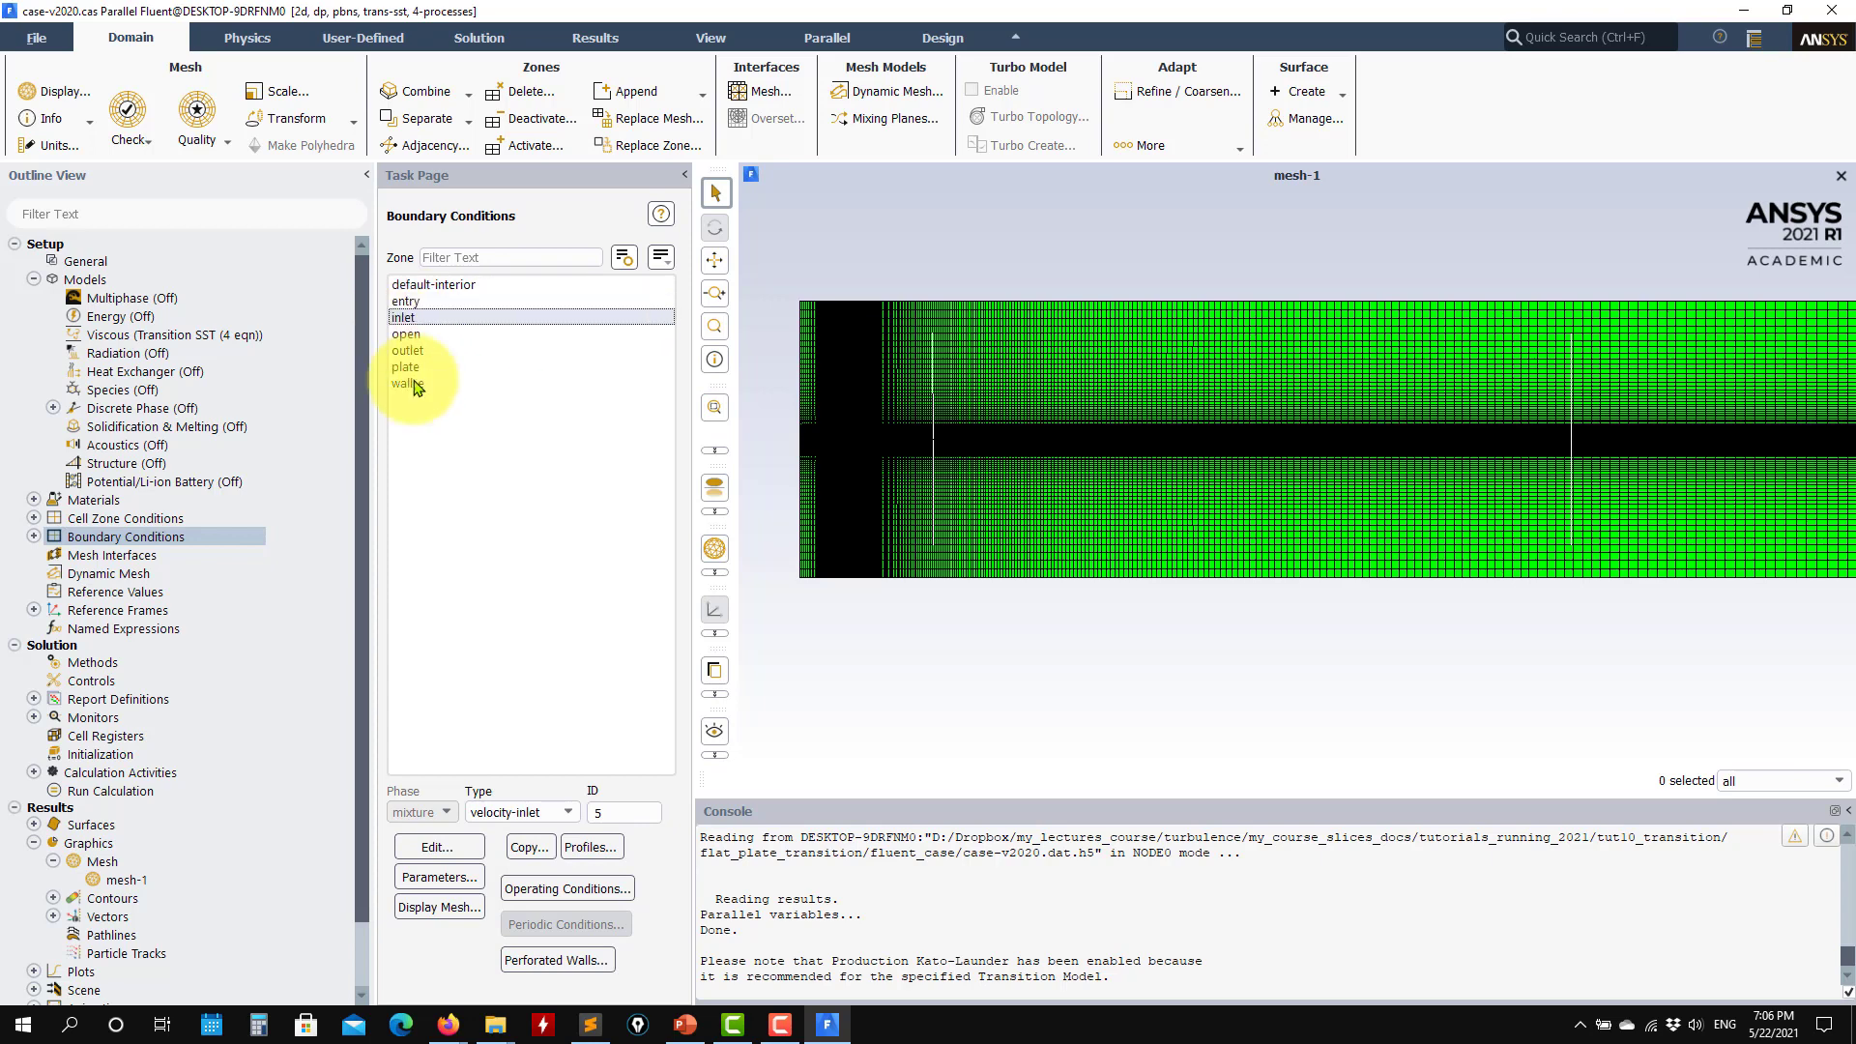
left_click(437, 847)
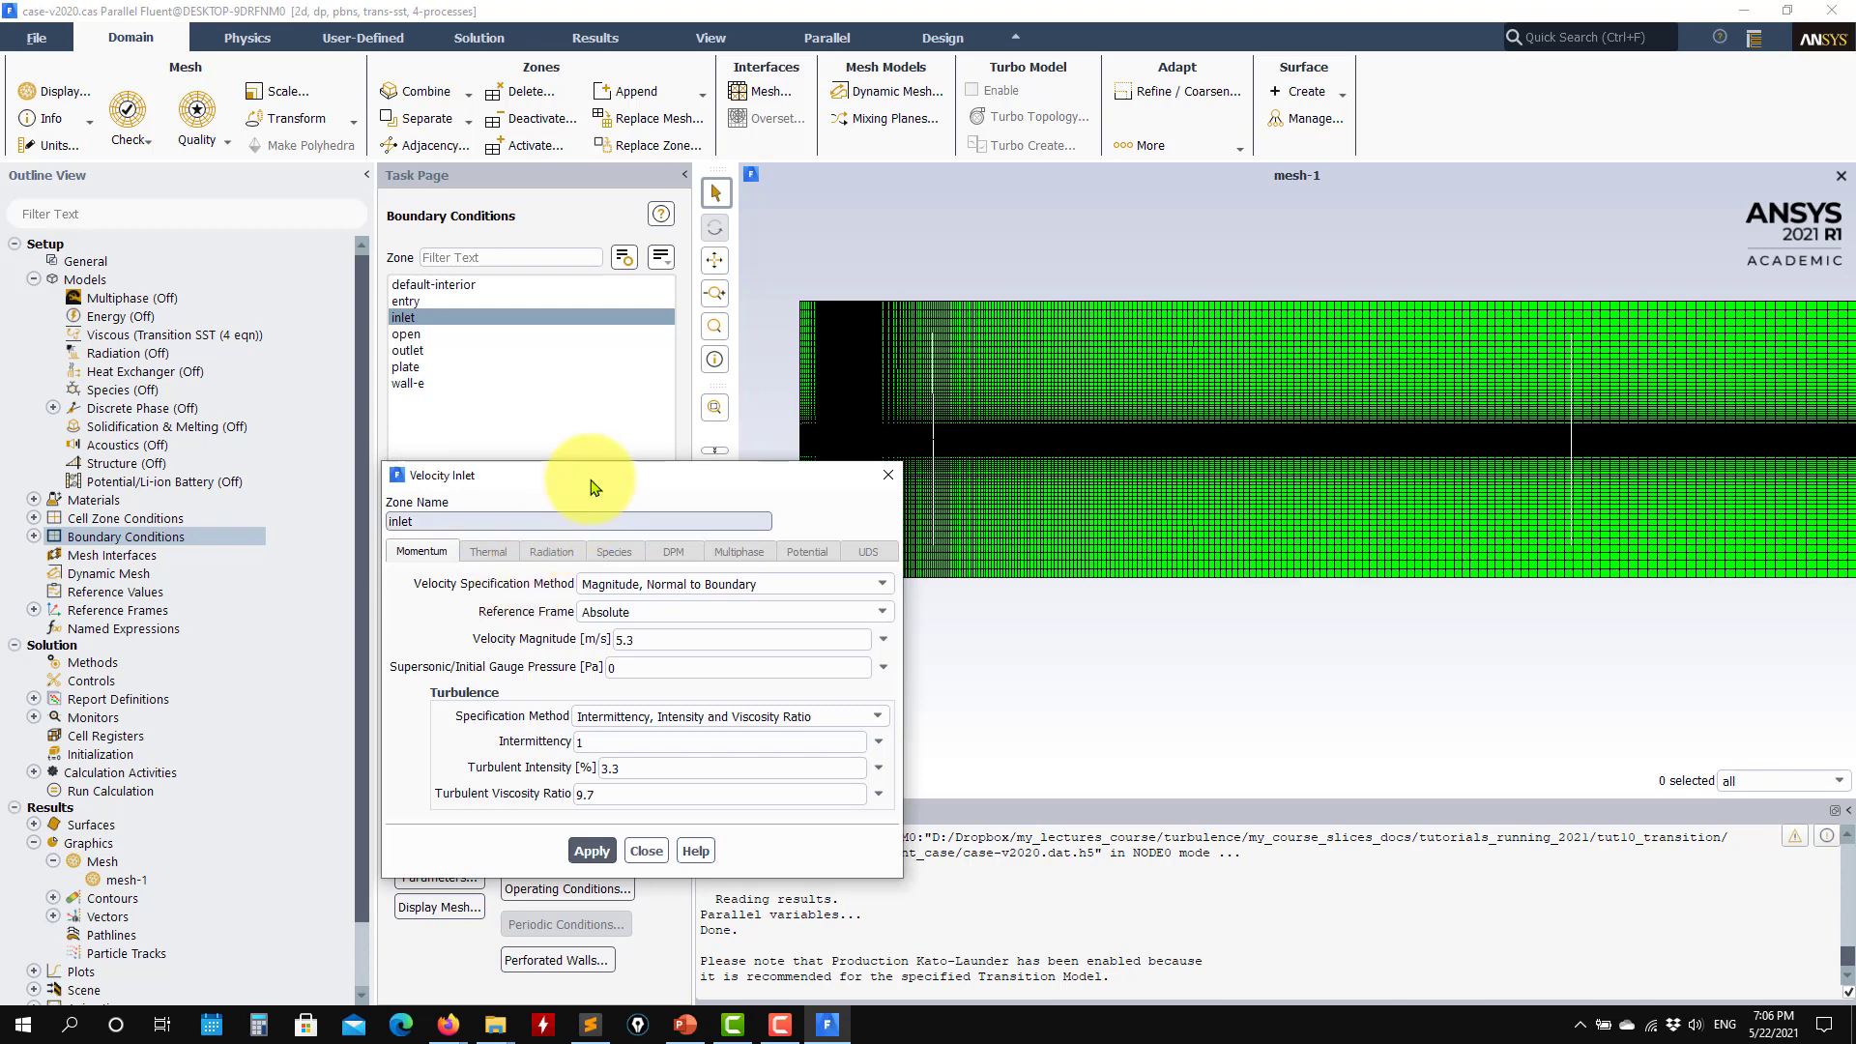
left_click_drag(592, 489, 559, 273)
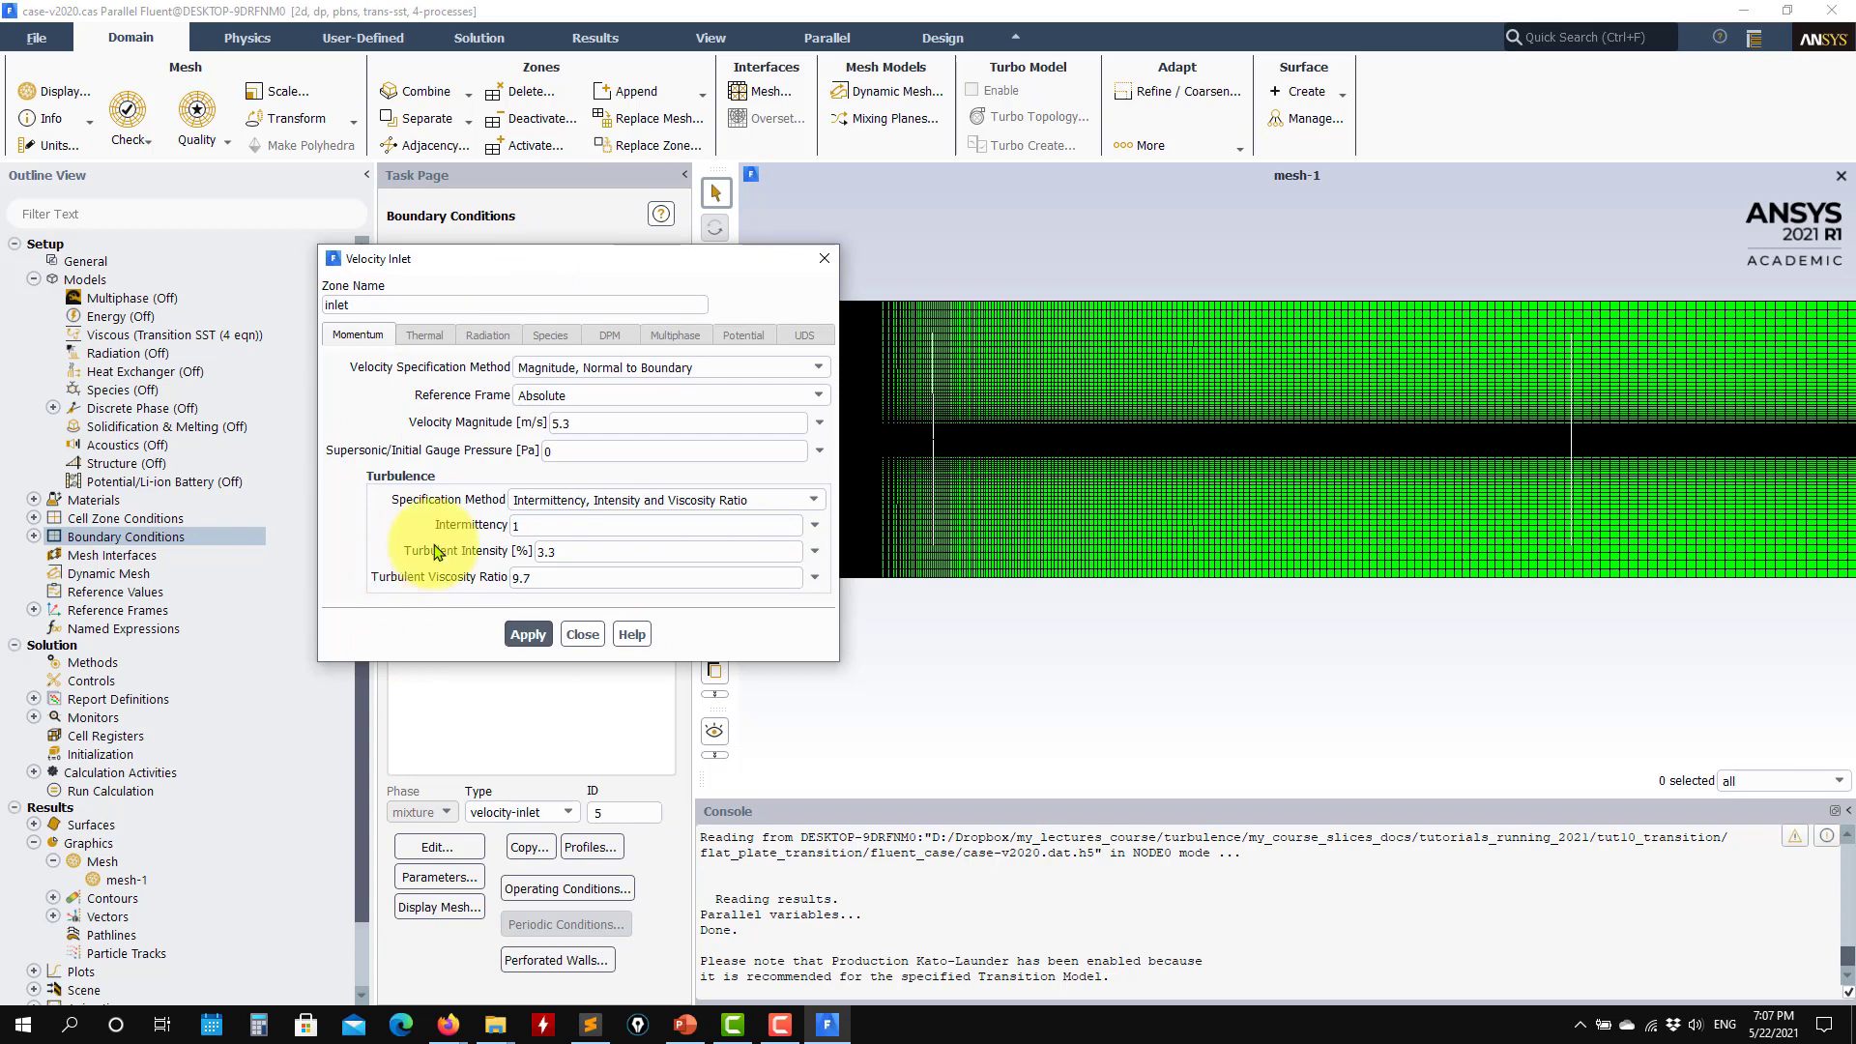
left_click(510, 524)
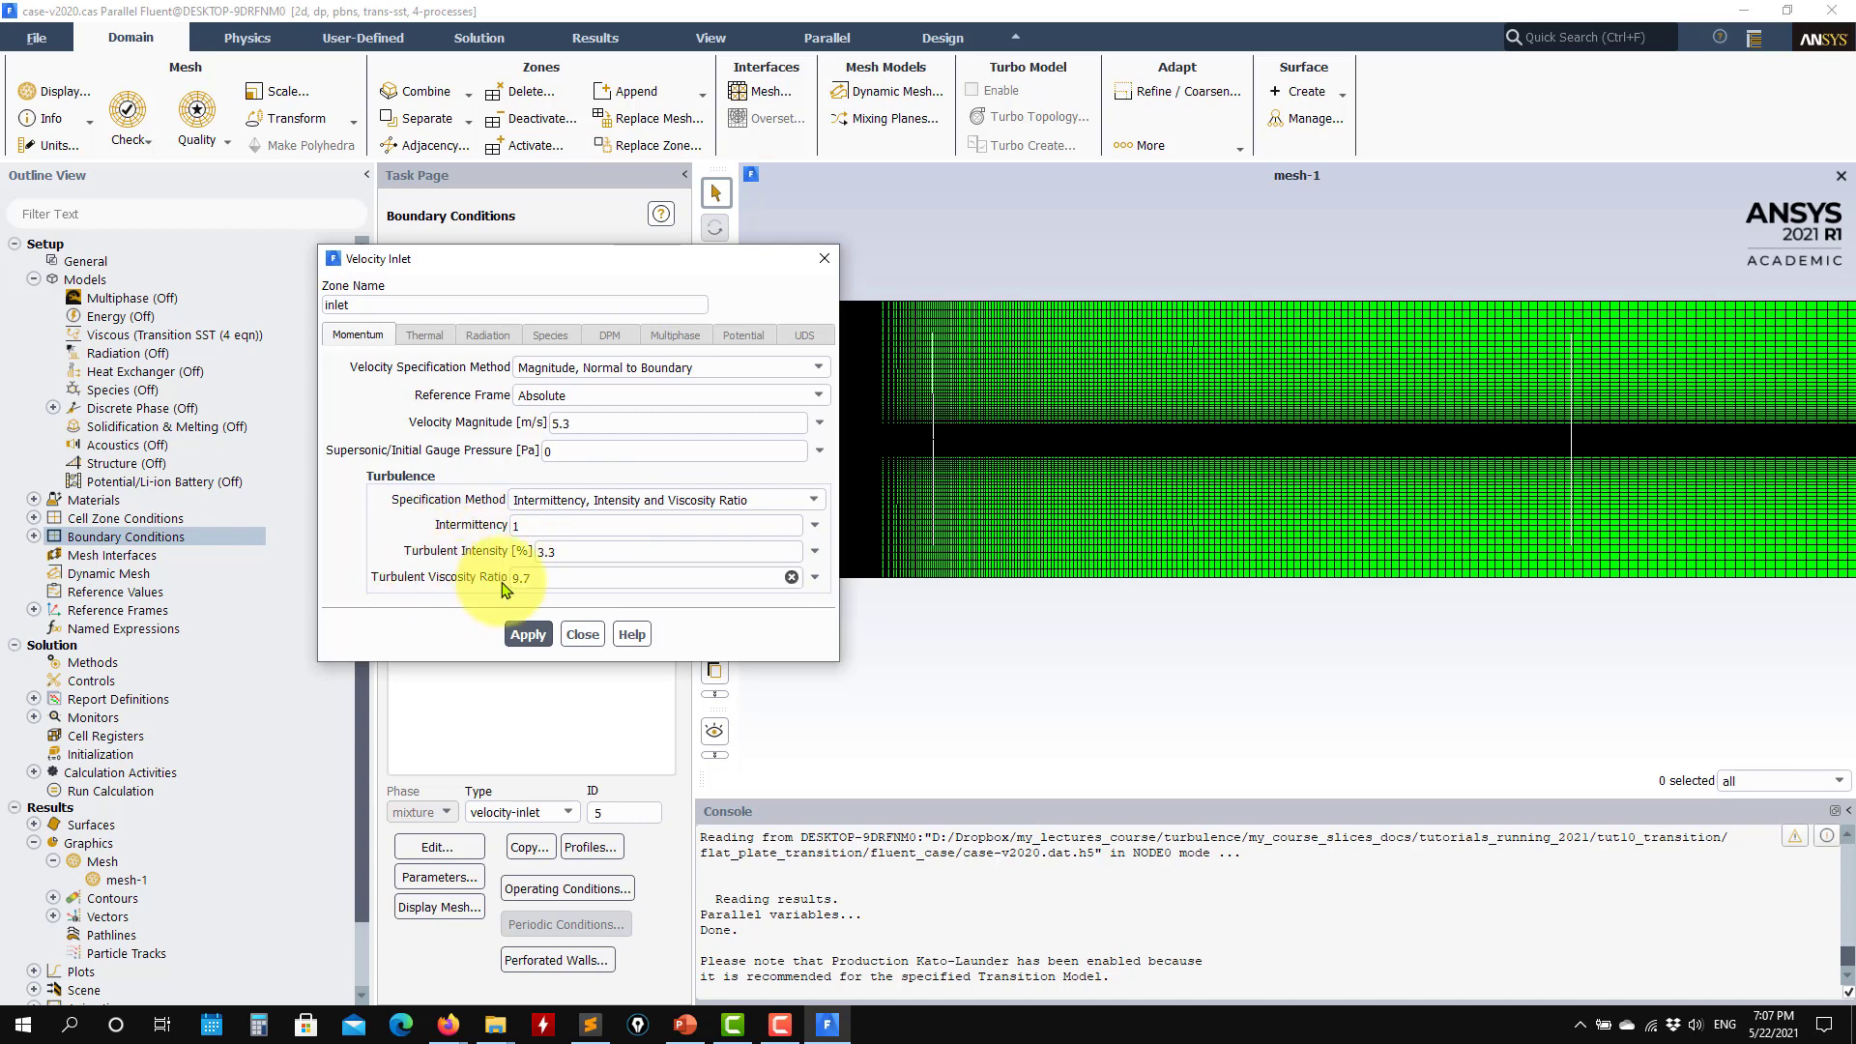
left_click(584, 636)
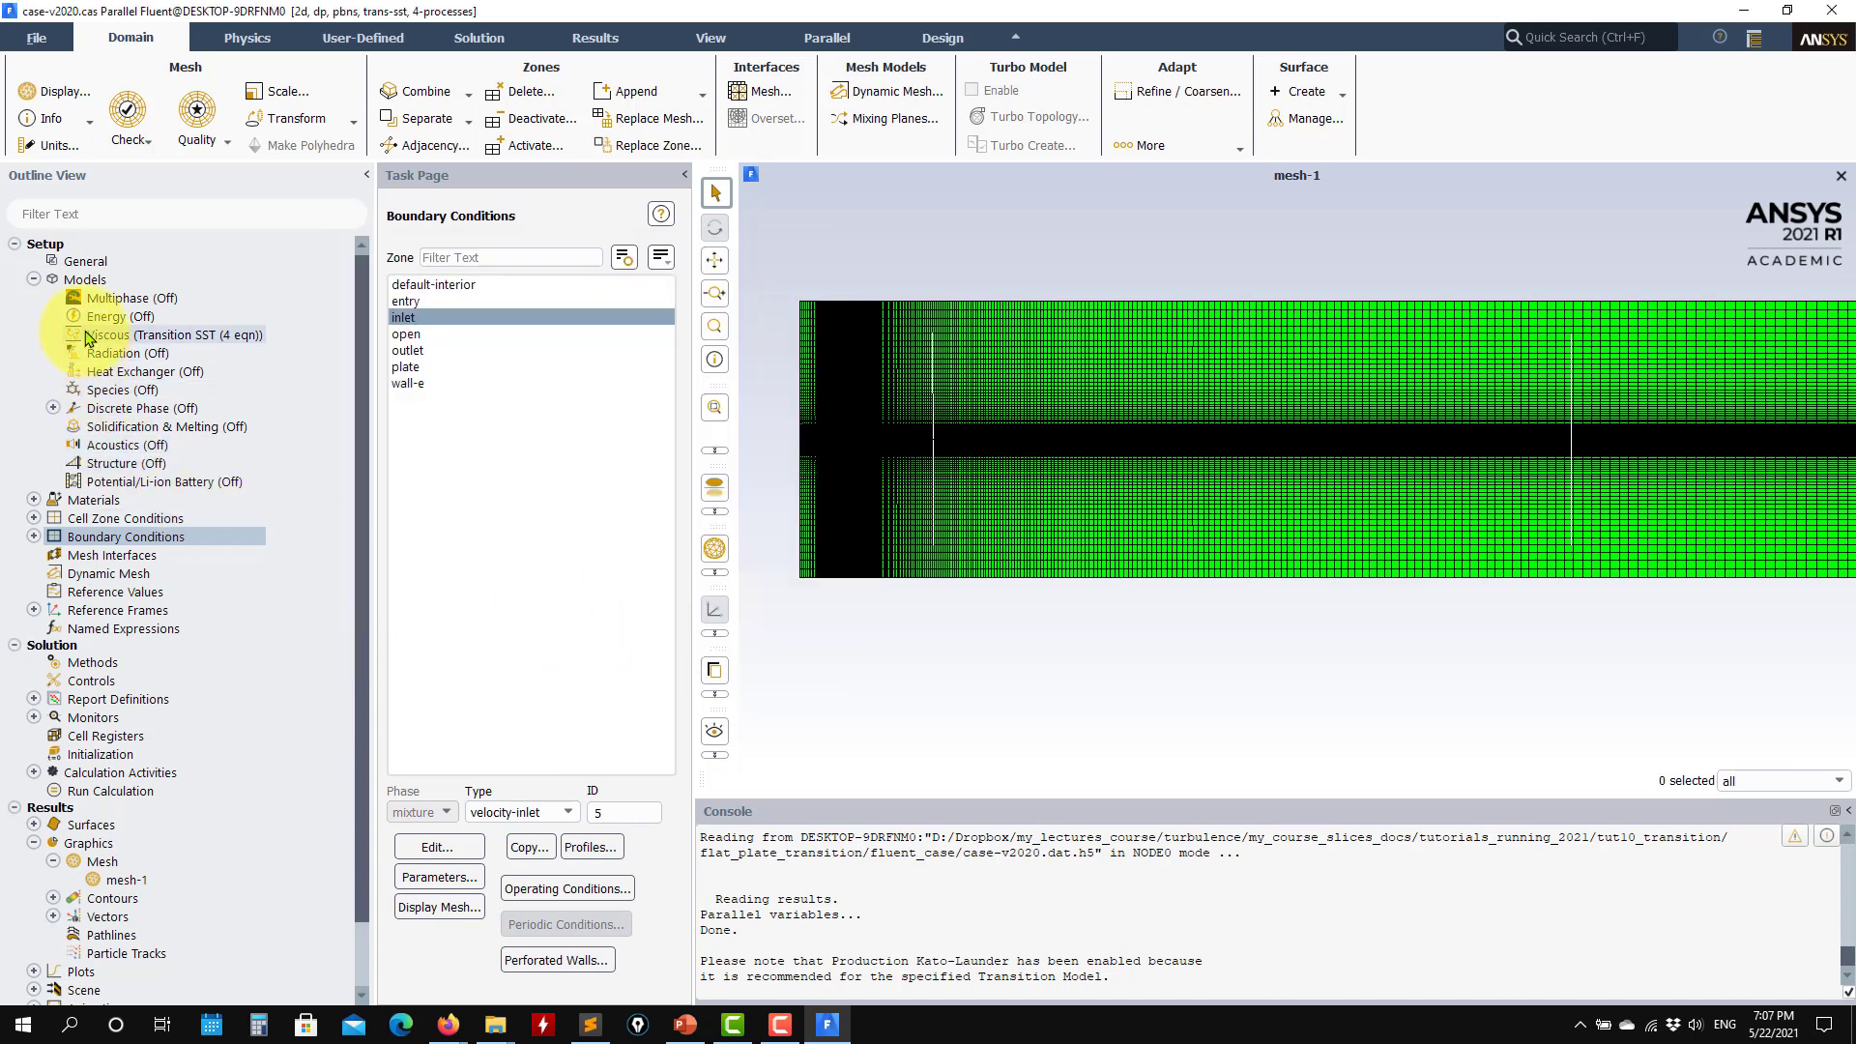
- Review the solution methods with their discretization schemes, the pseudo transient relaxation factors and the list of report definitions
left_click(91, 663)
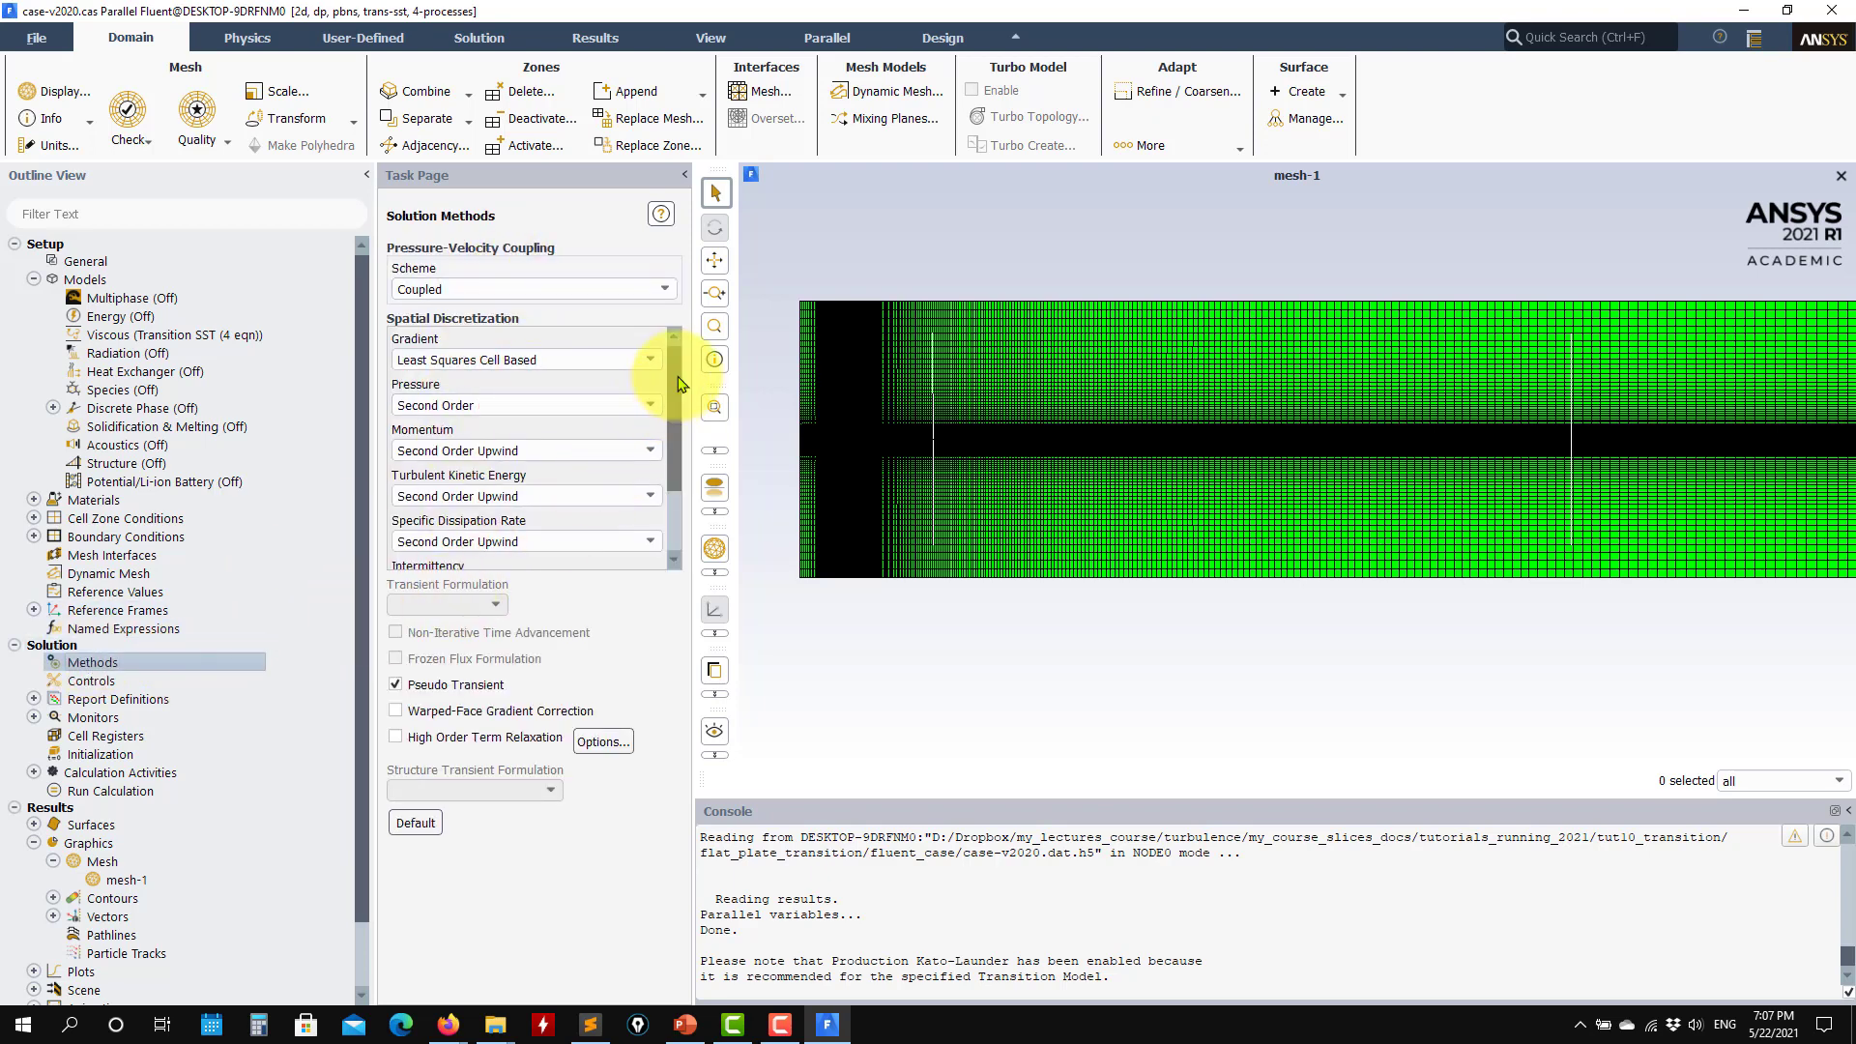
scroll(681, 384, "down", 3)
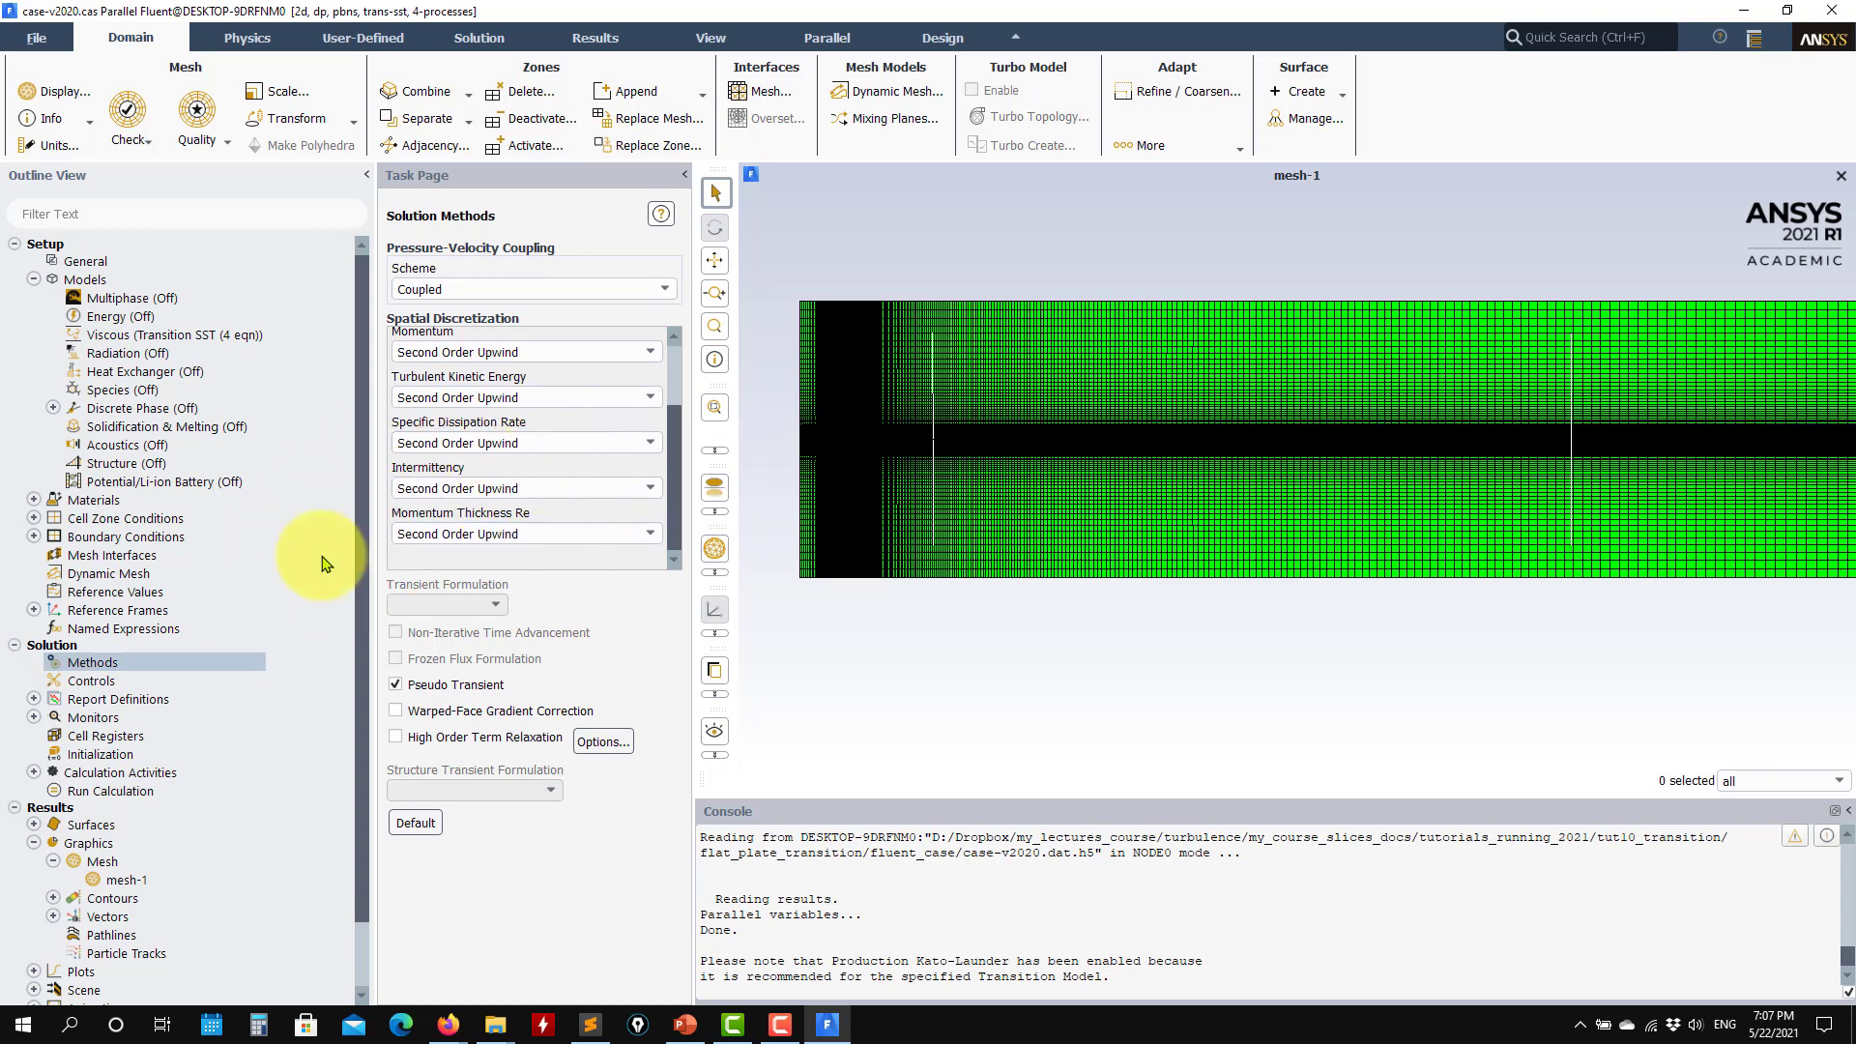
left_click(97, 685)
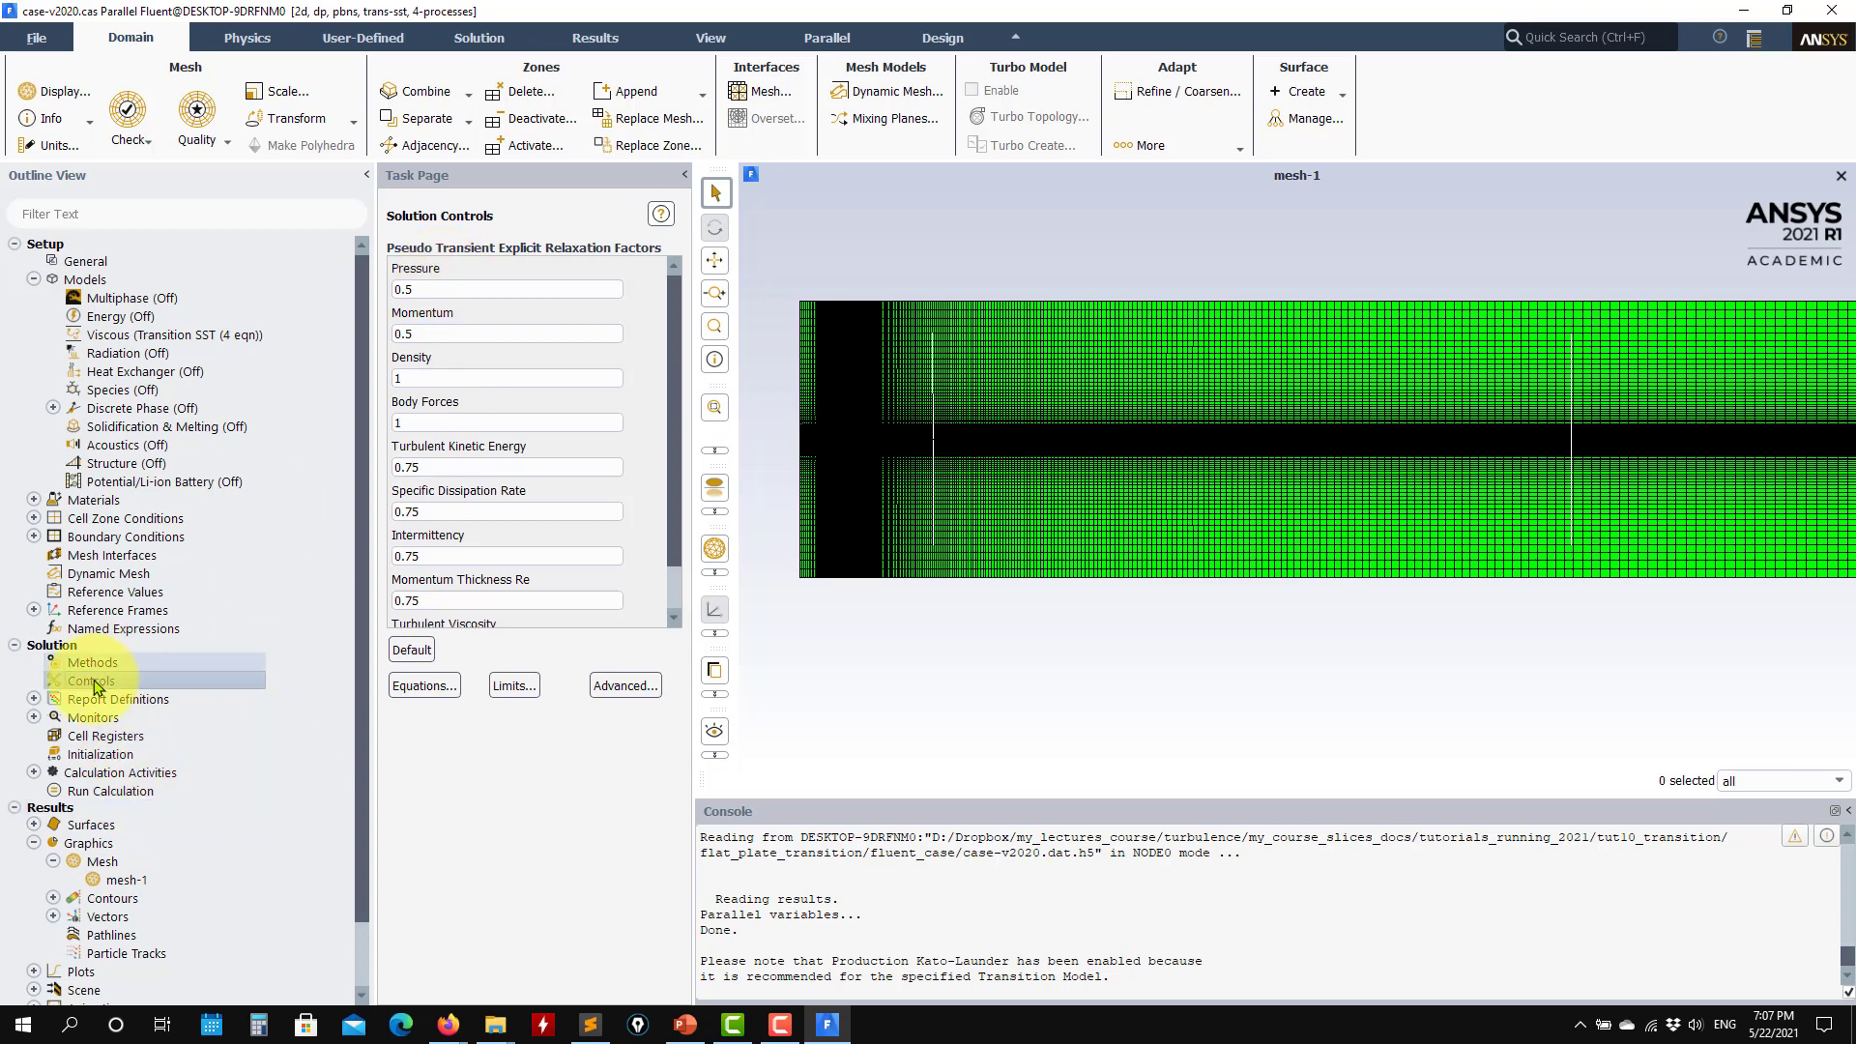
double_click(109, 700)
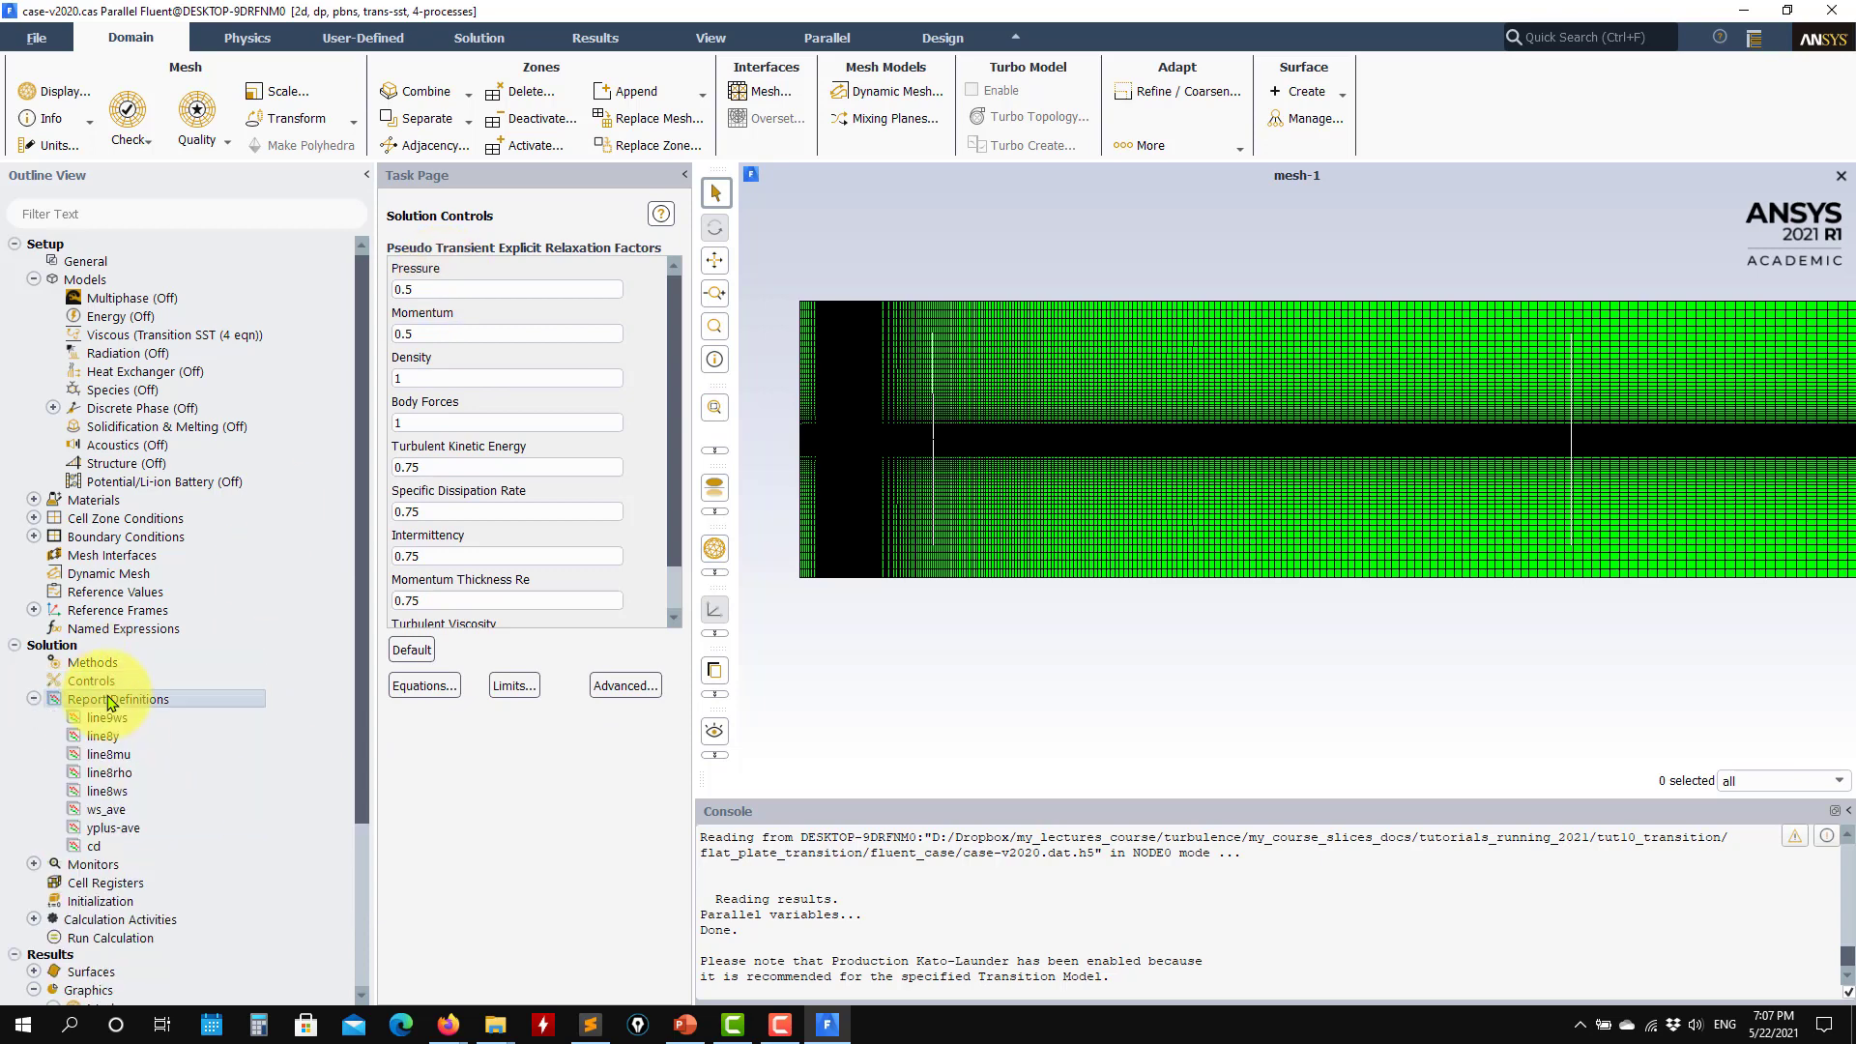
left_click(659, 926)
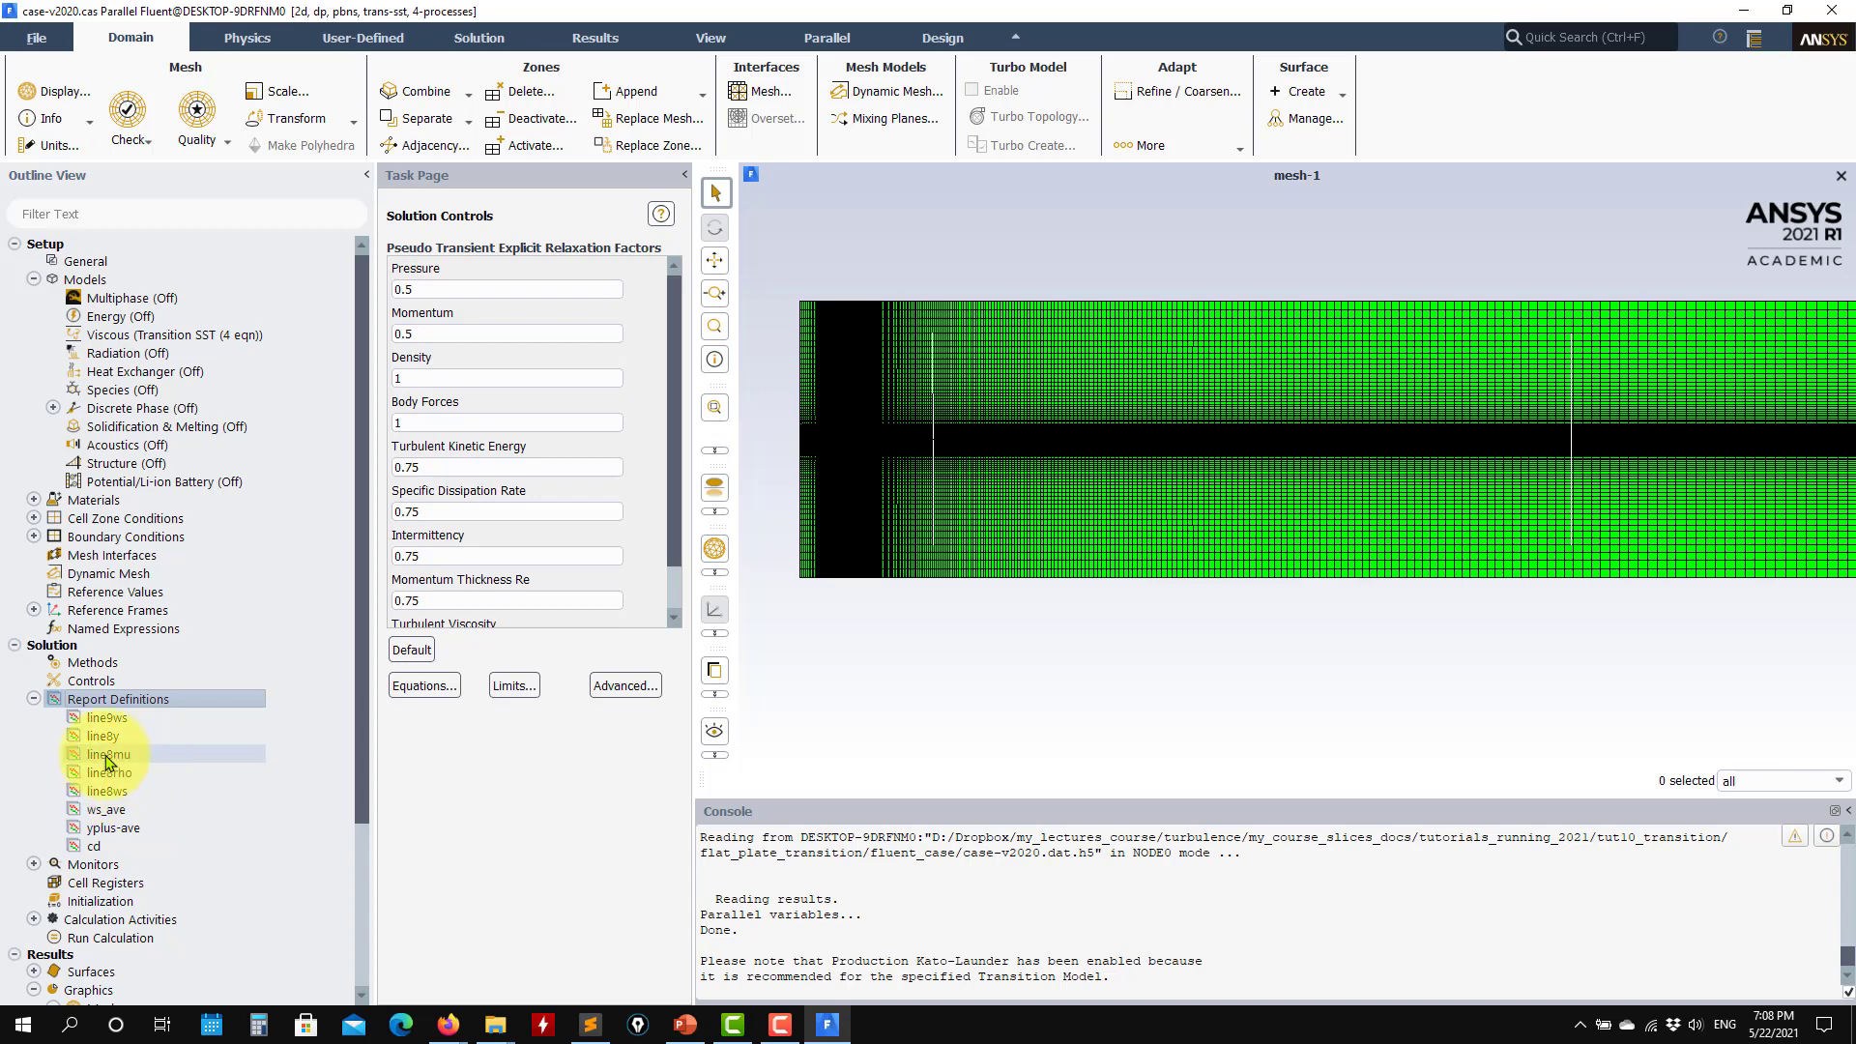
- Initialize the solution with Standard Initialization after checking the initial values, and read the resulting console output
scroll(83, 701, "down", 4)
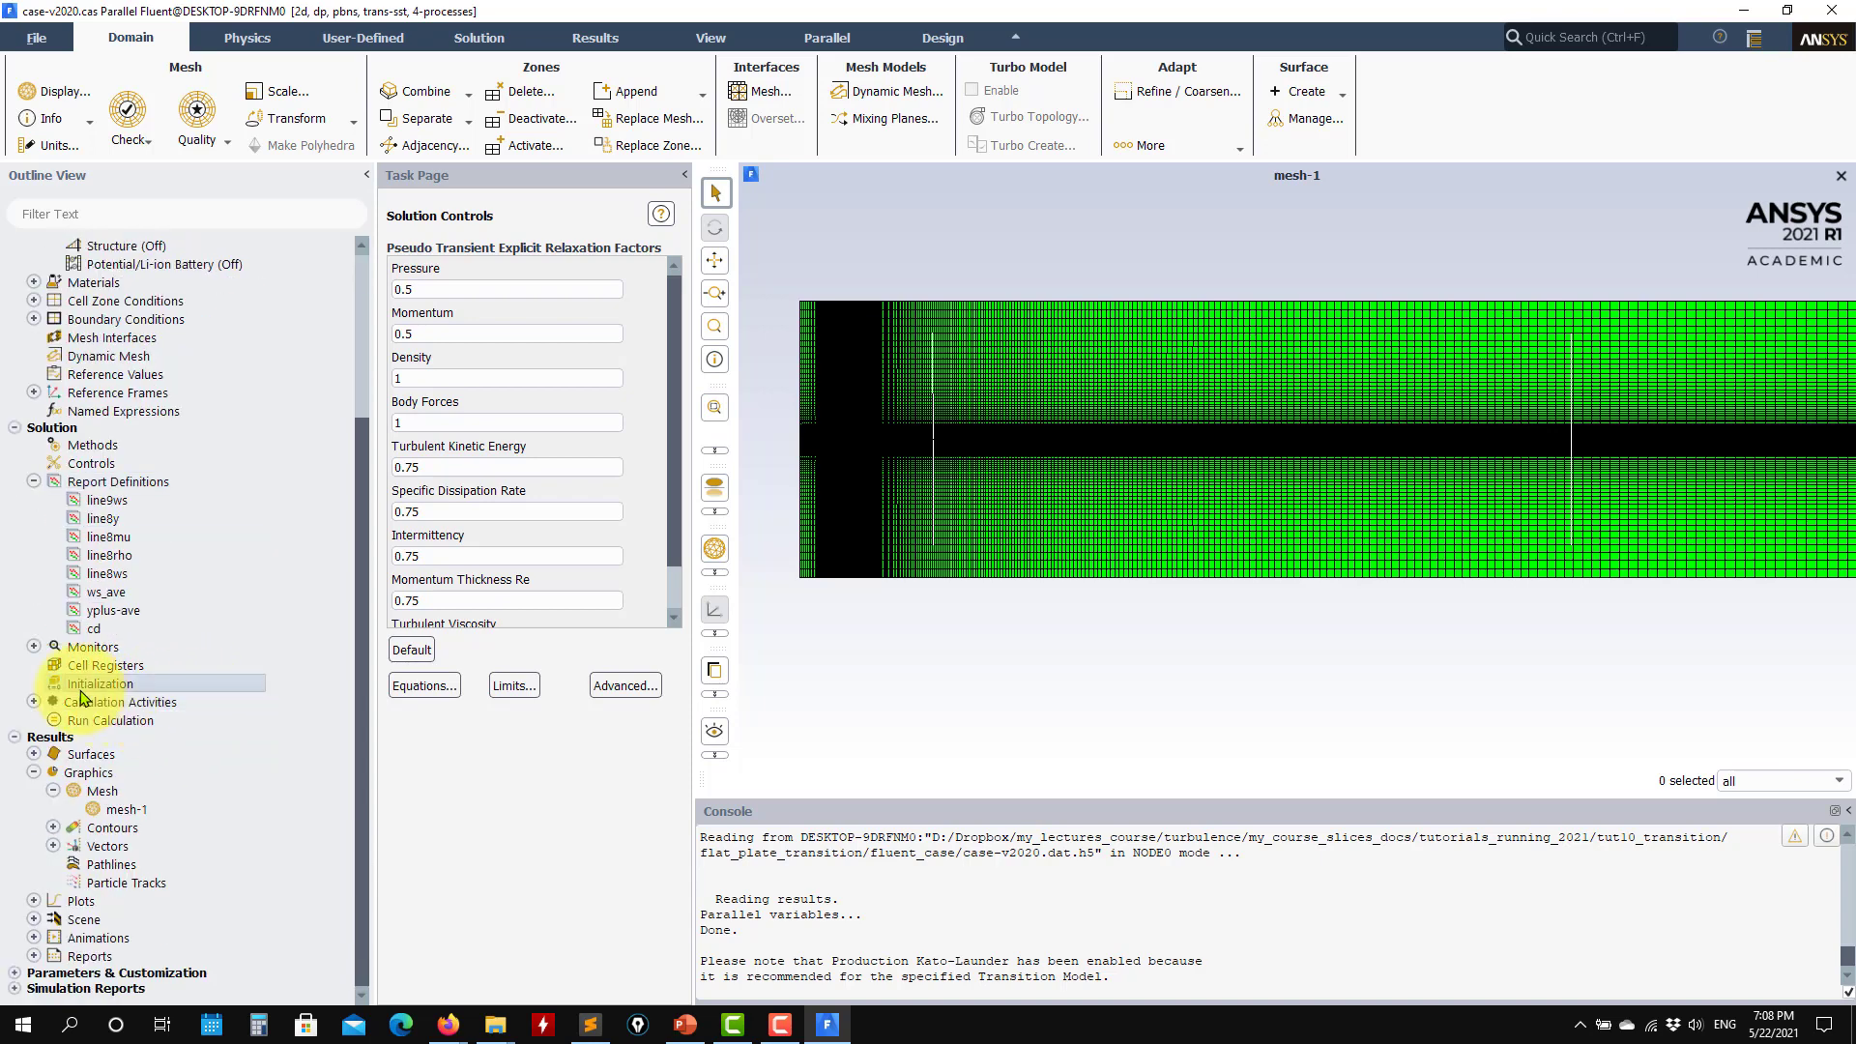
left_click(81, 688)
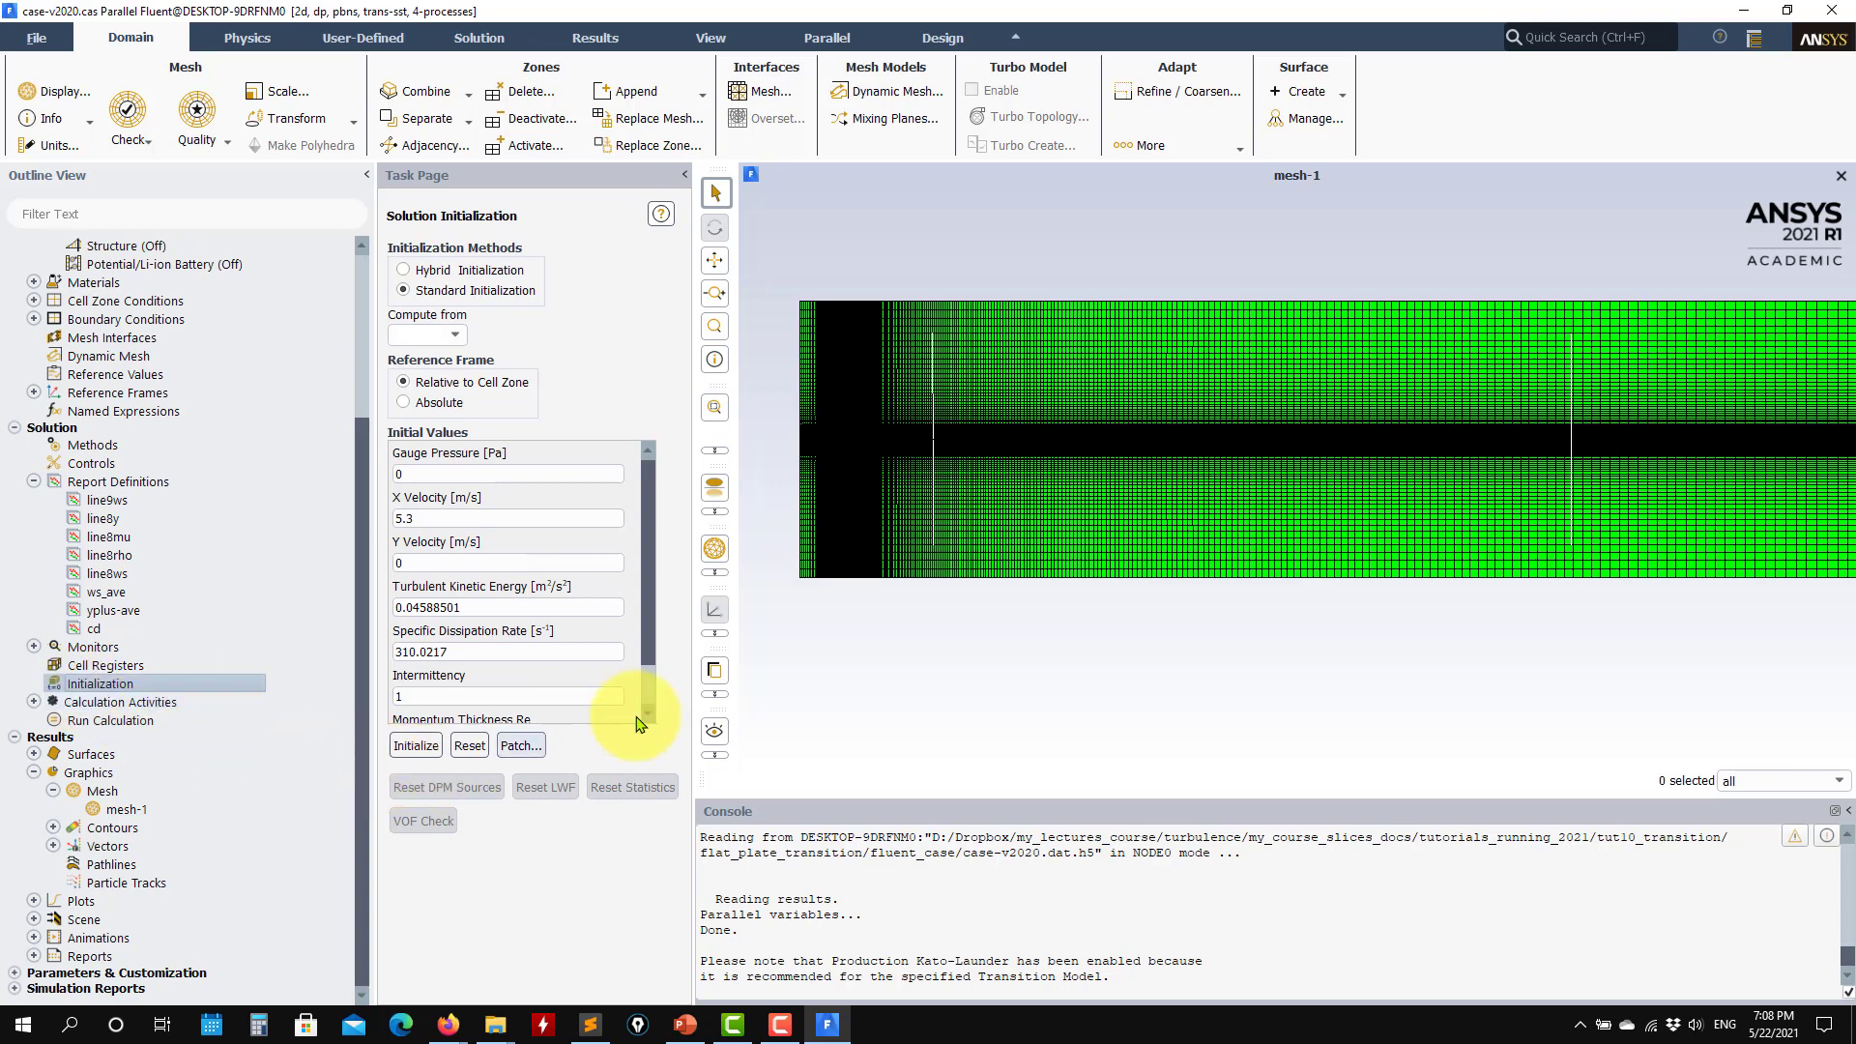
scroll(645, 480, "down", 2)
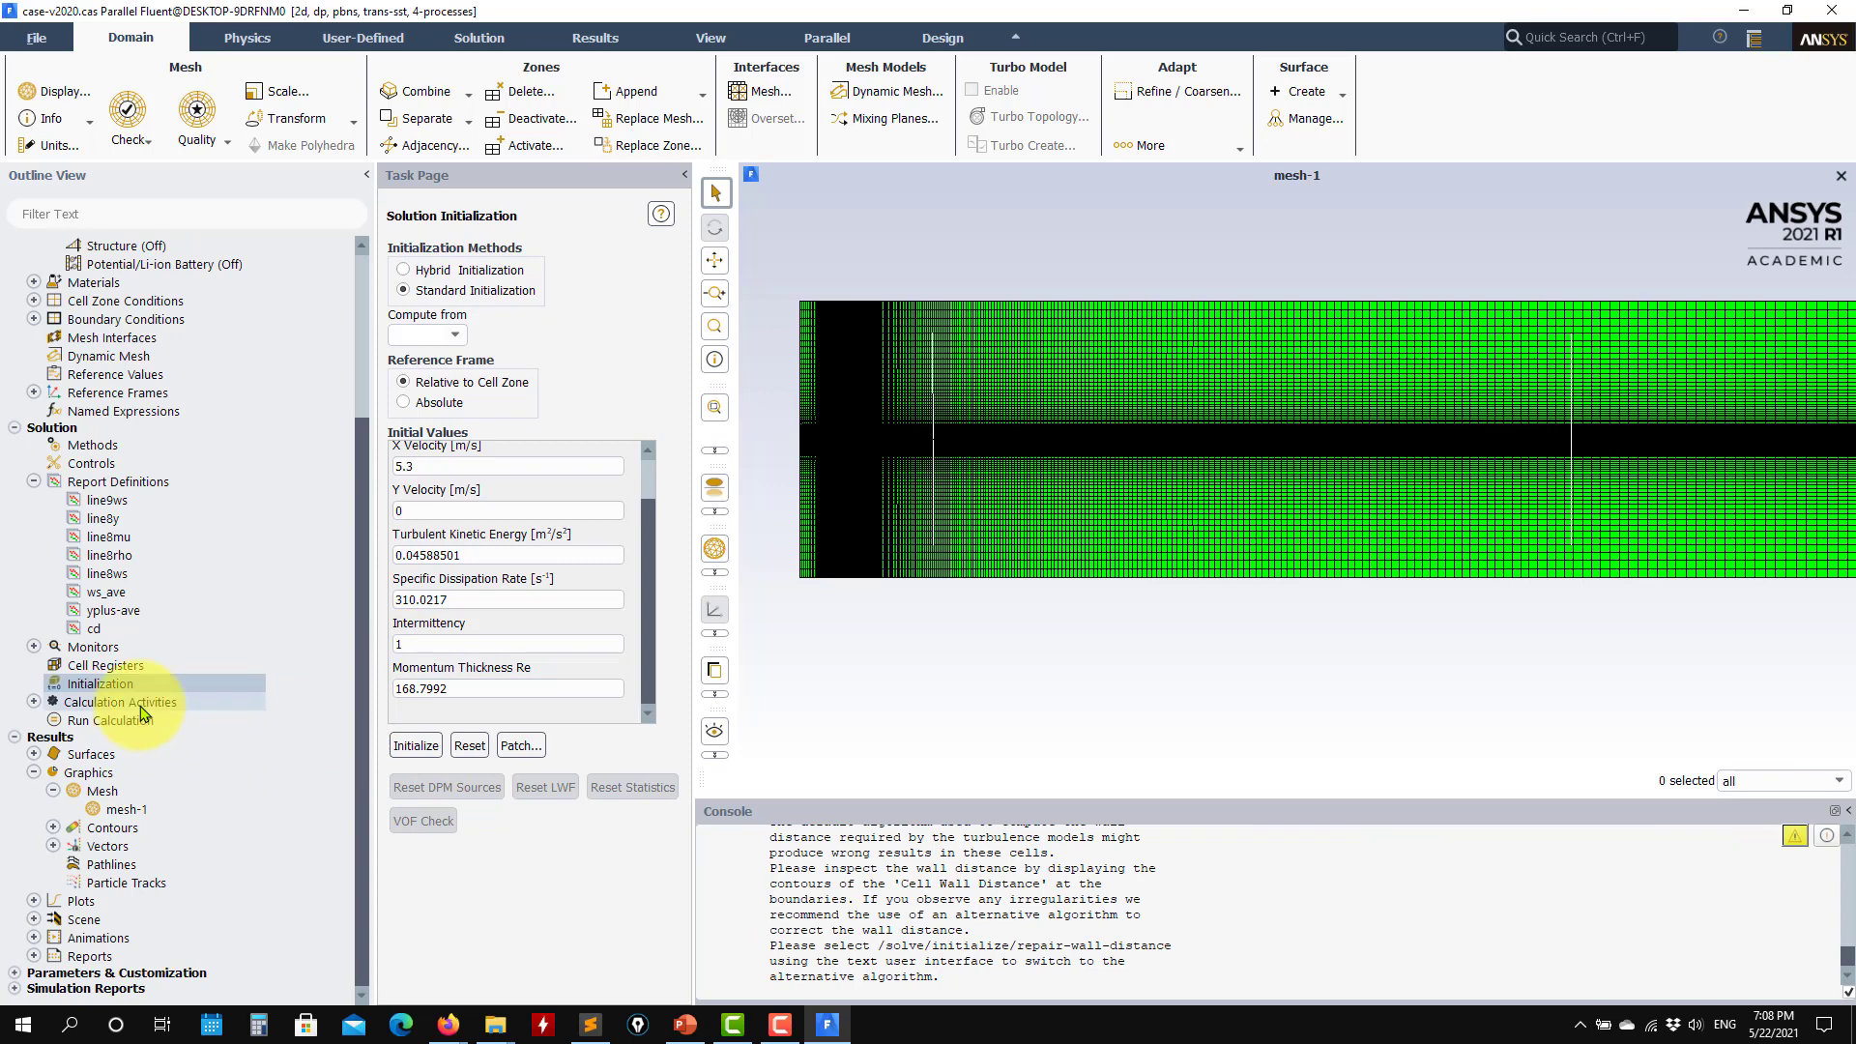
scroll(846, 899, "up", 3)
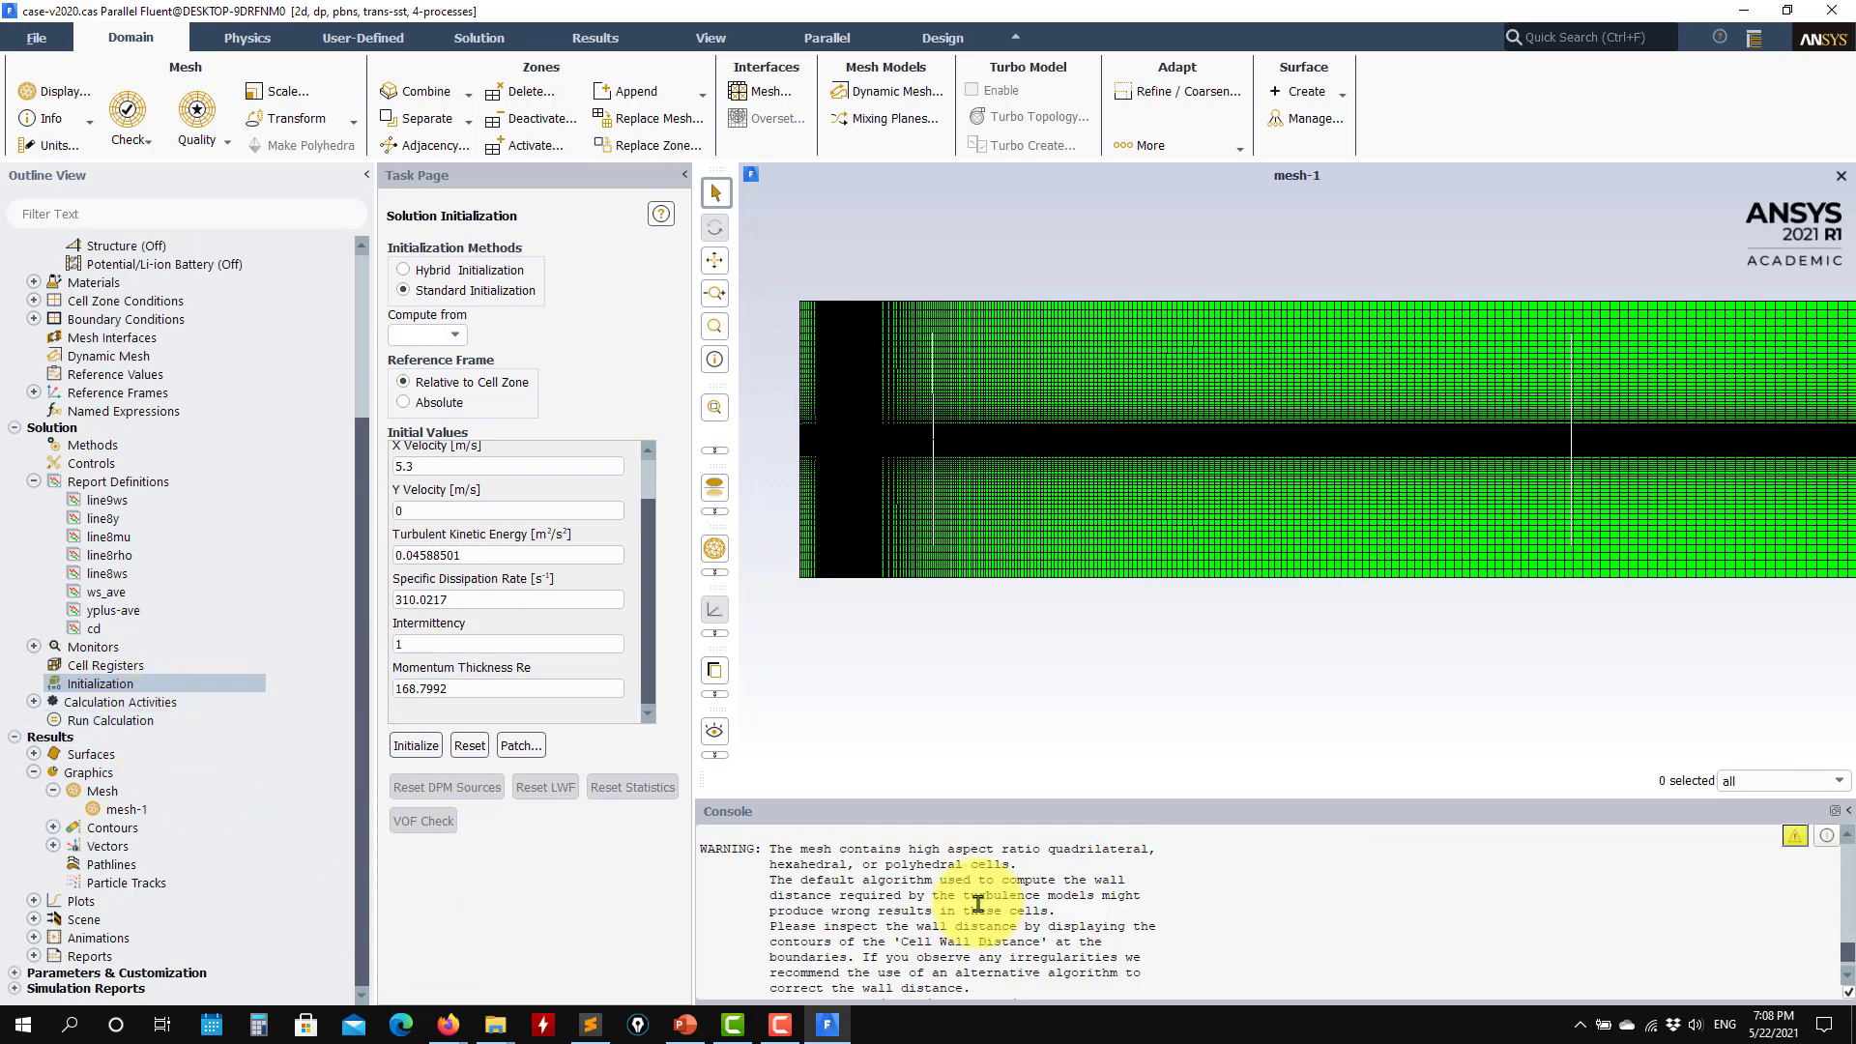
scroll(844, 907, "down", 2)
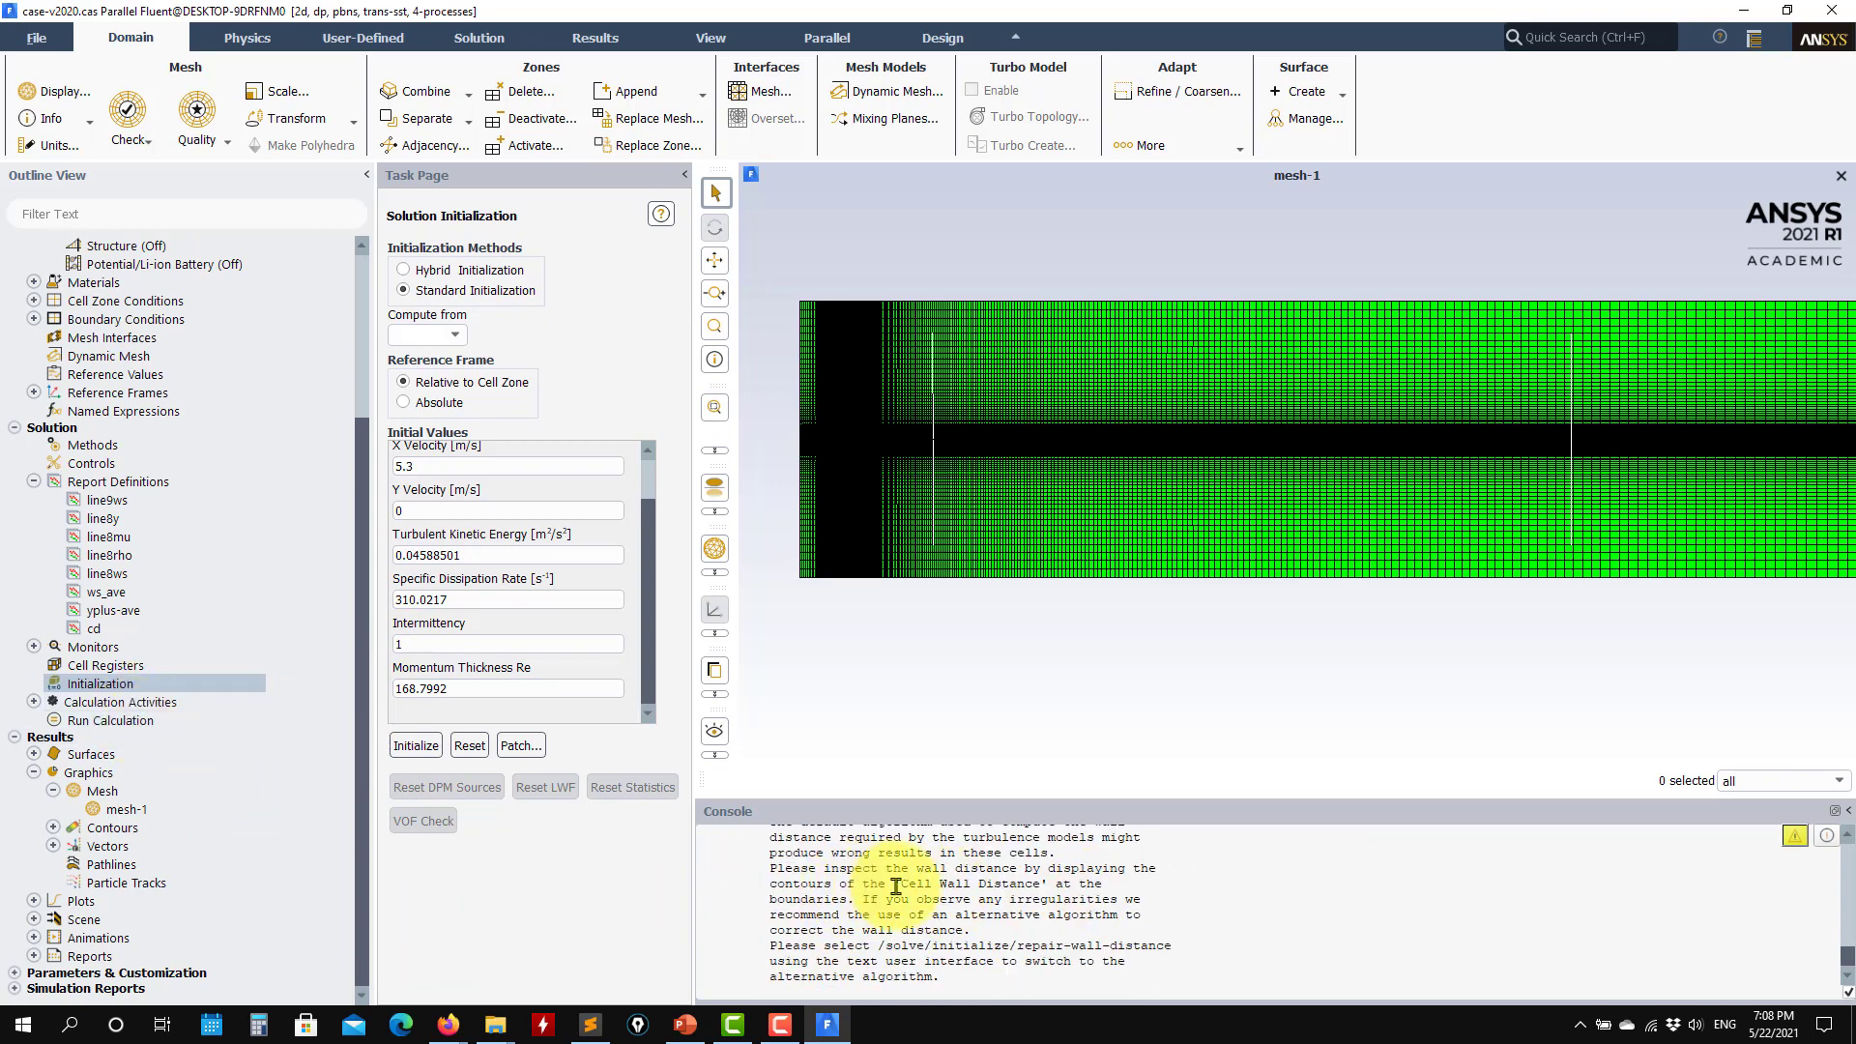
- Recheck the solution methods and run the calculation for 200 iterations with the automatic time step method
left_click(113, 727)
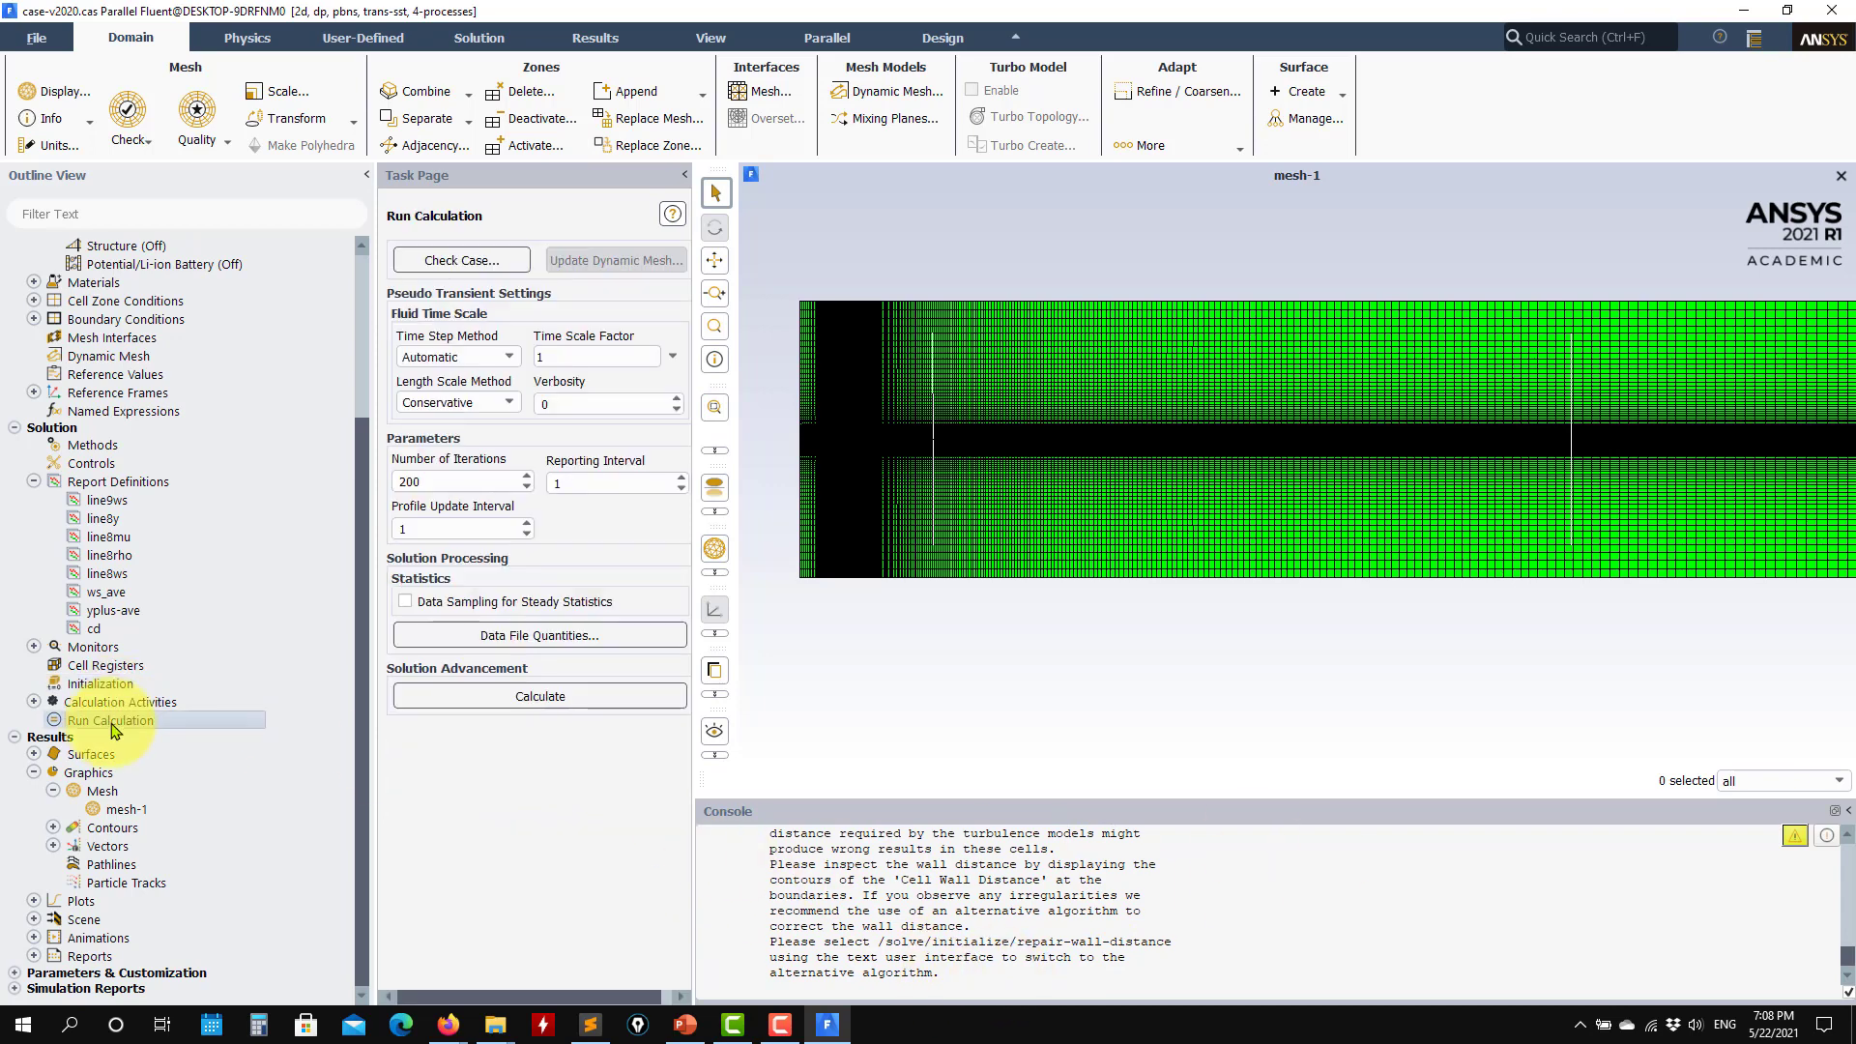
left_click(496, 696)
left_click(35, 482)
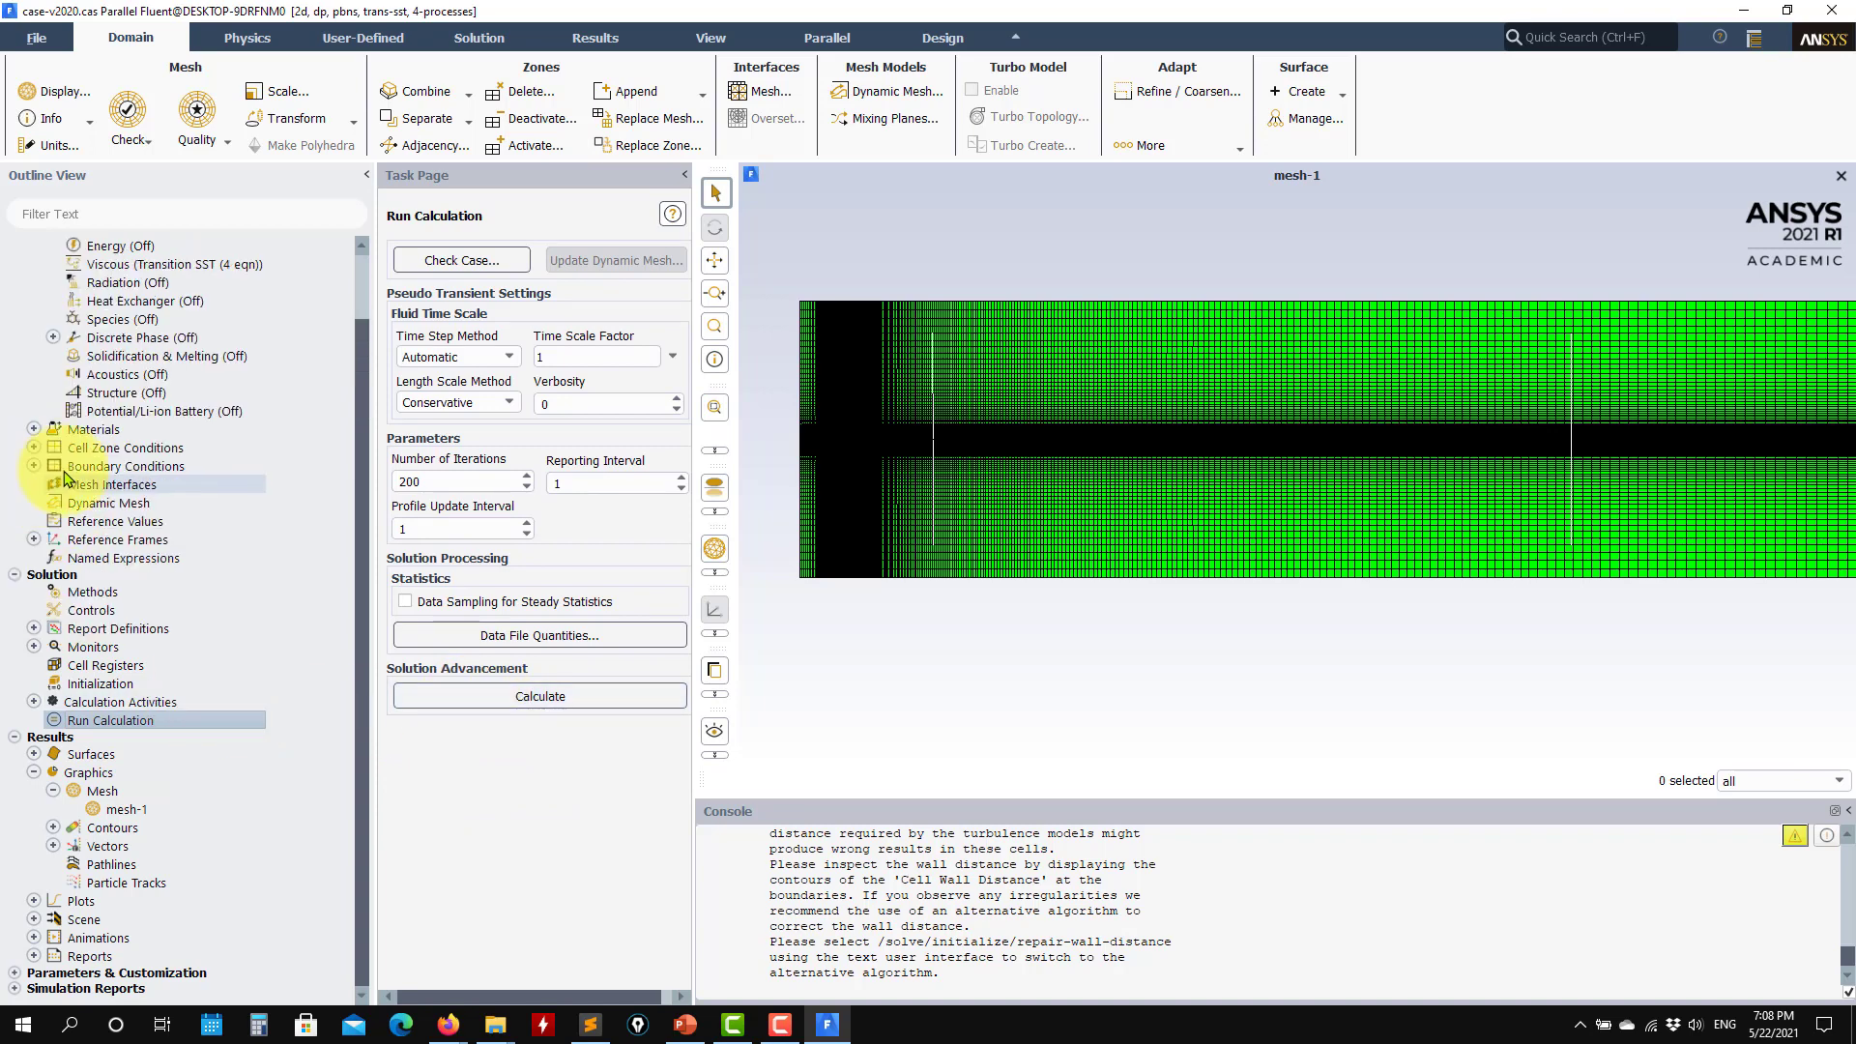
left_click(93, 592)
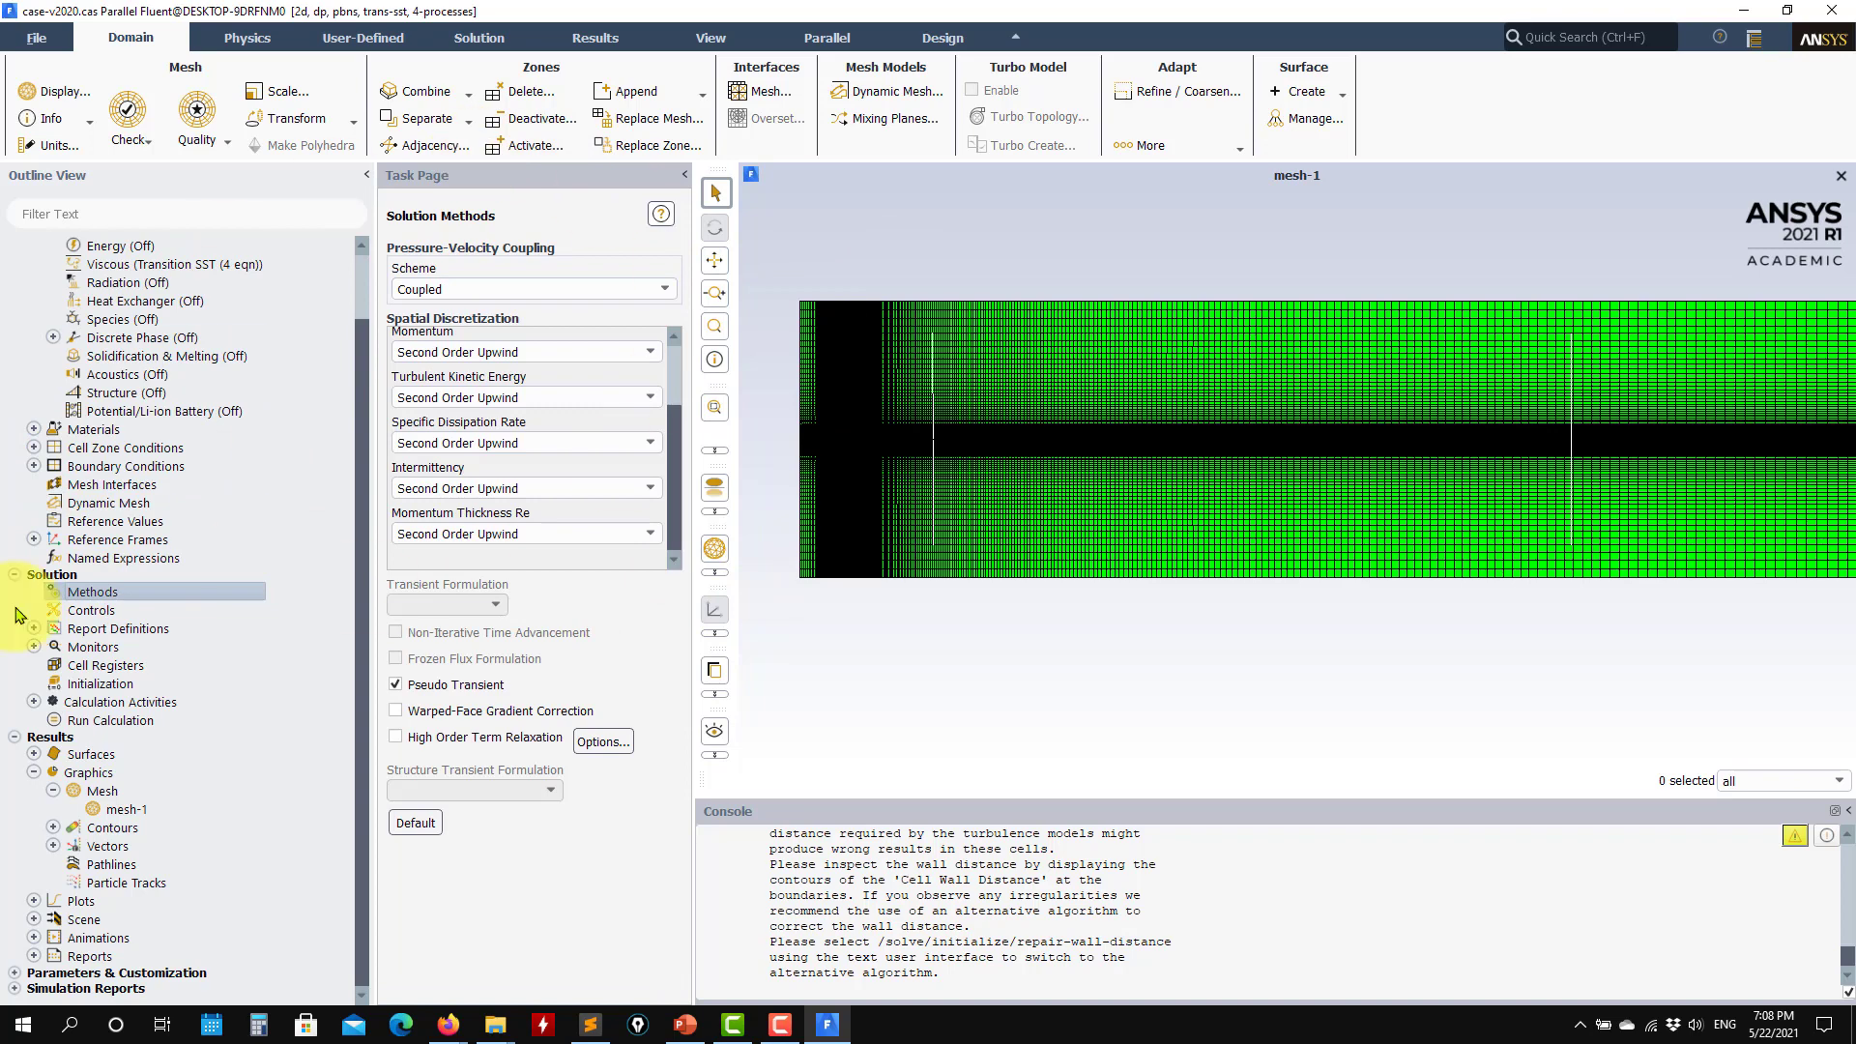
left_click(145, 721)
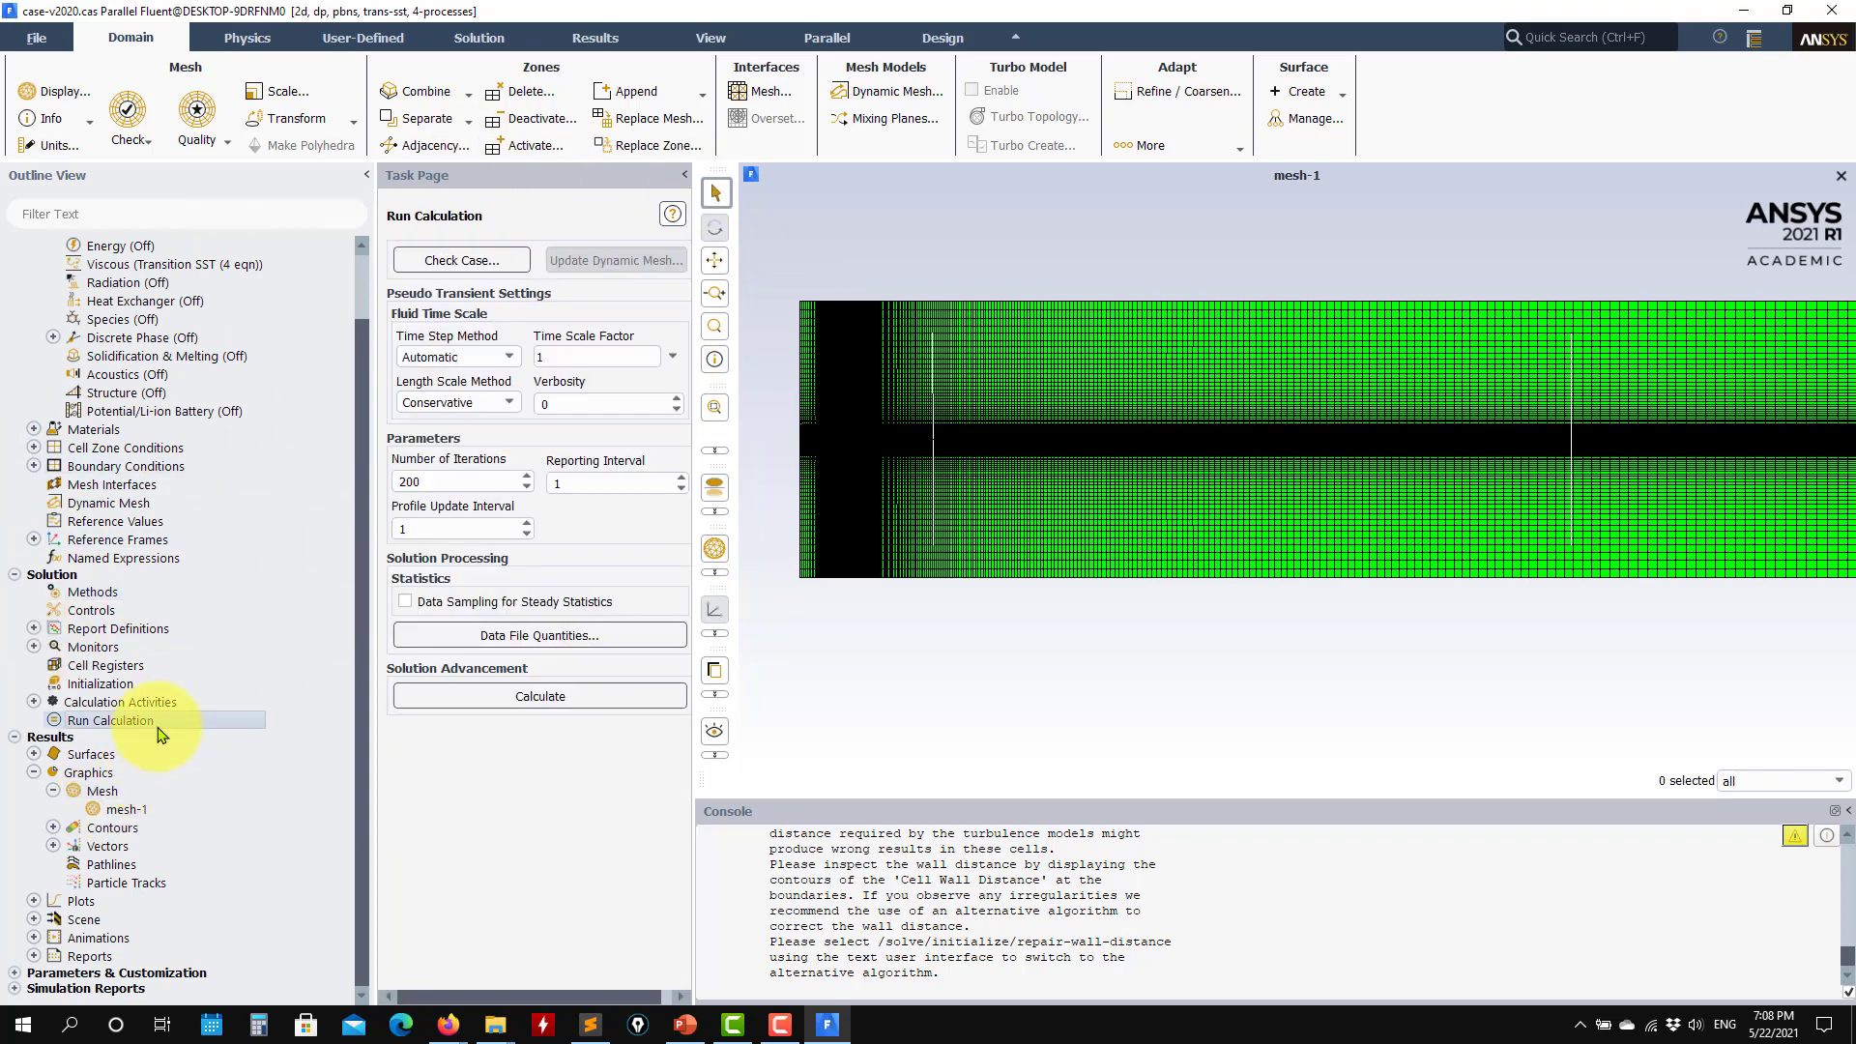
left_click(541, 701)
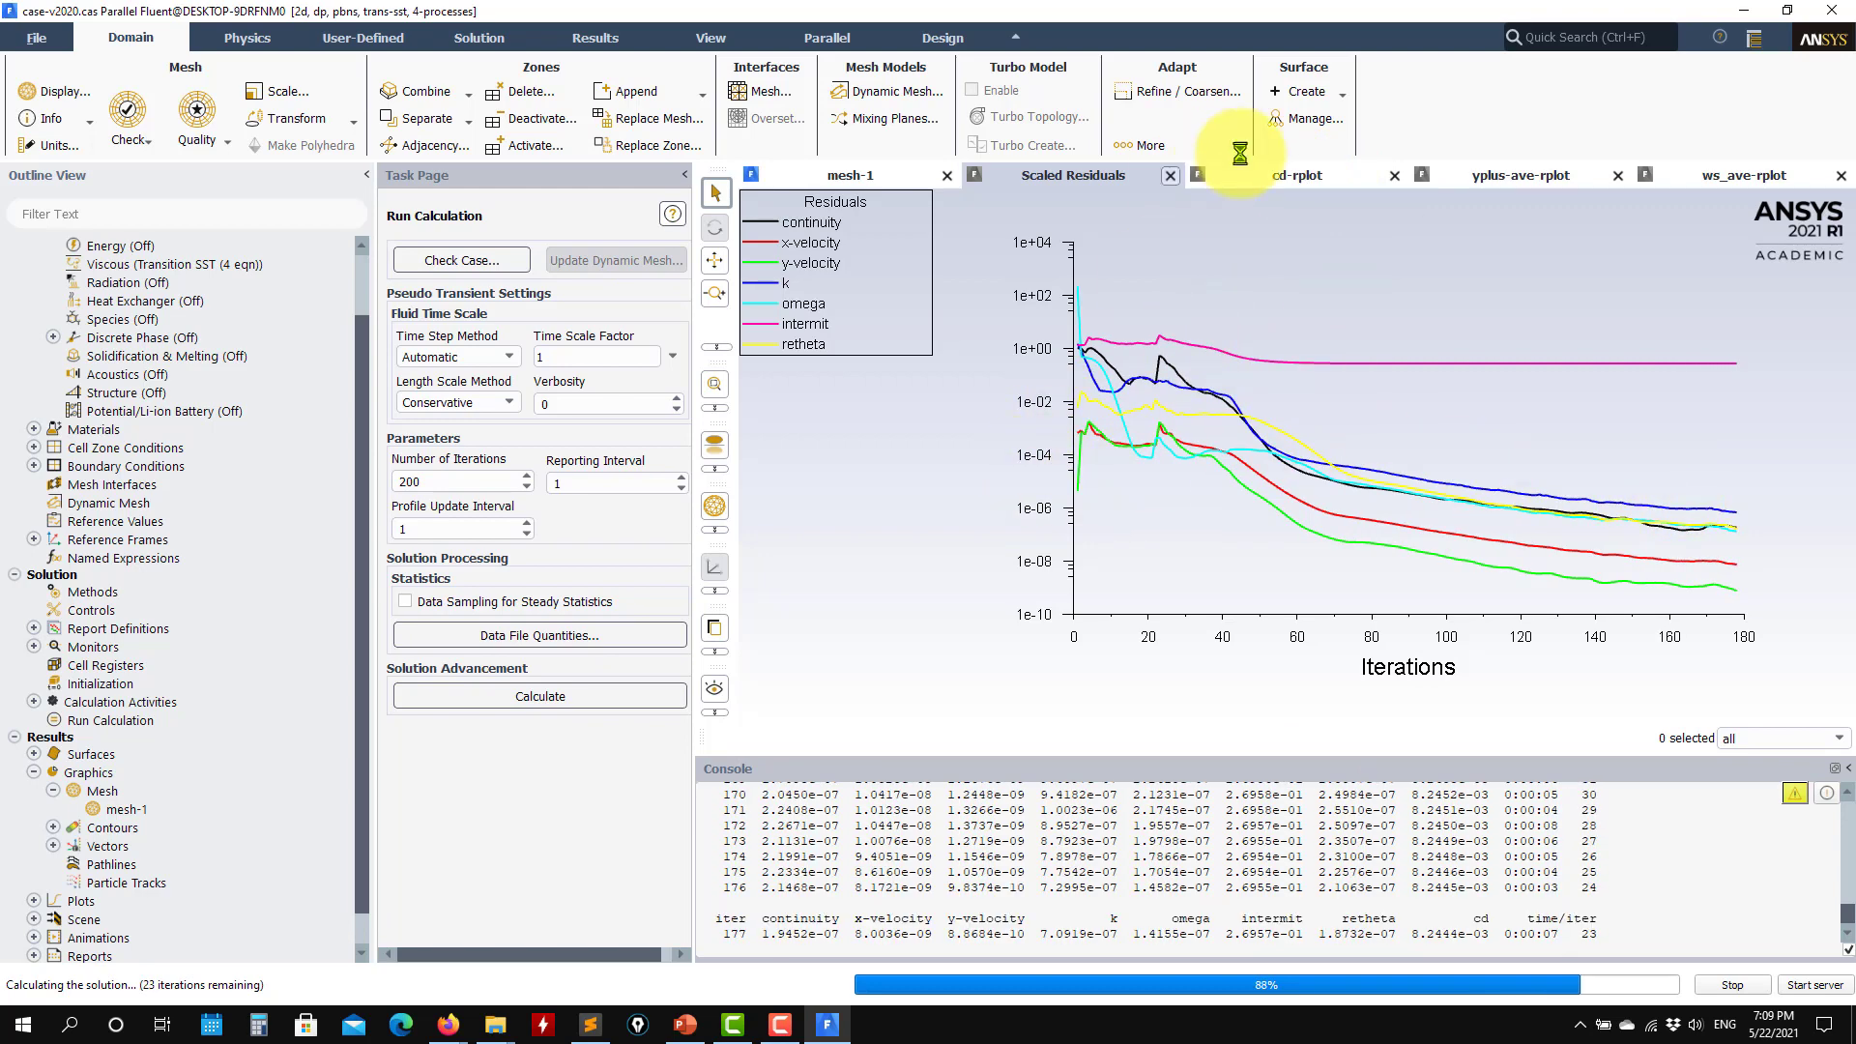
- Check the cd and yplus-ave monitor plots as the run finishes, and dismiss the calculation notice
left_click(1291, 176)
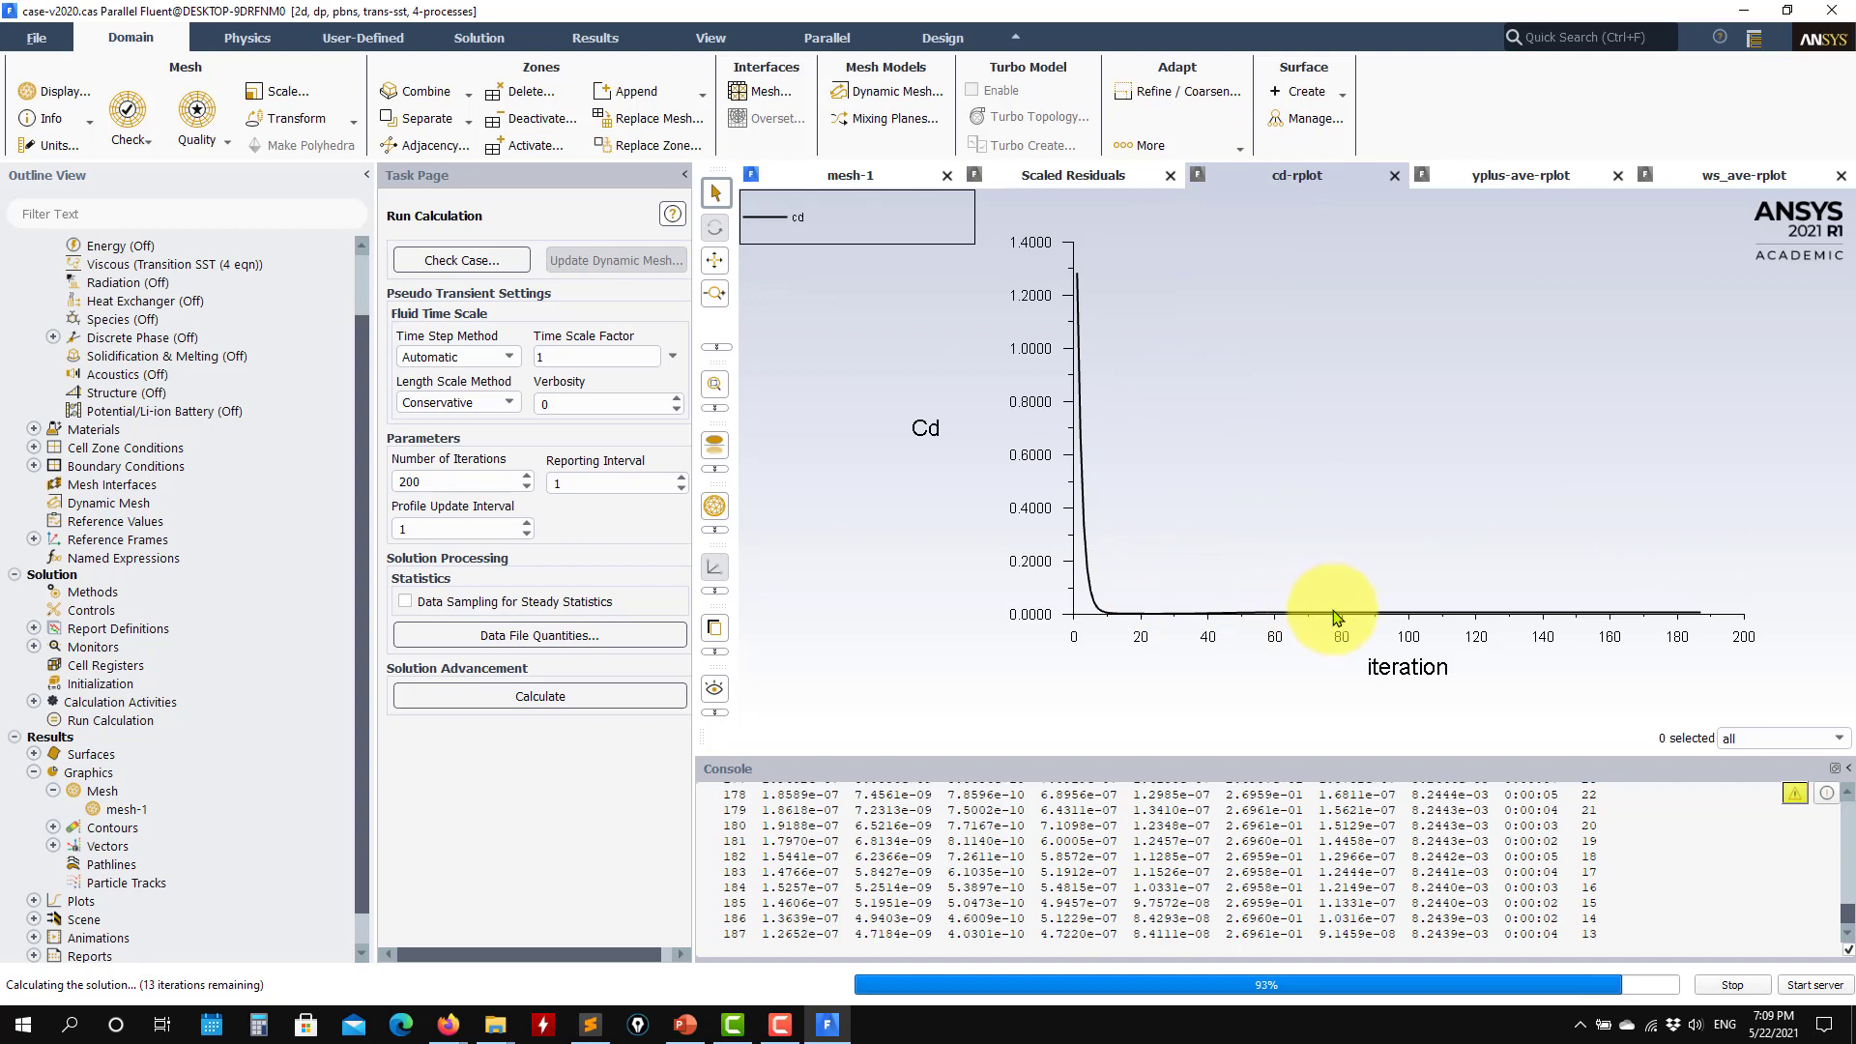
left_click(1491, 175)
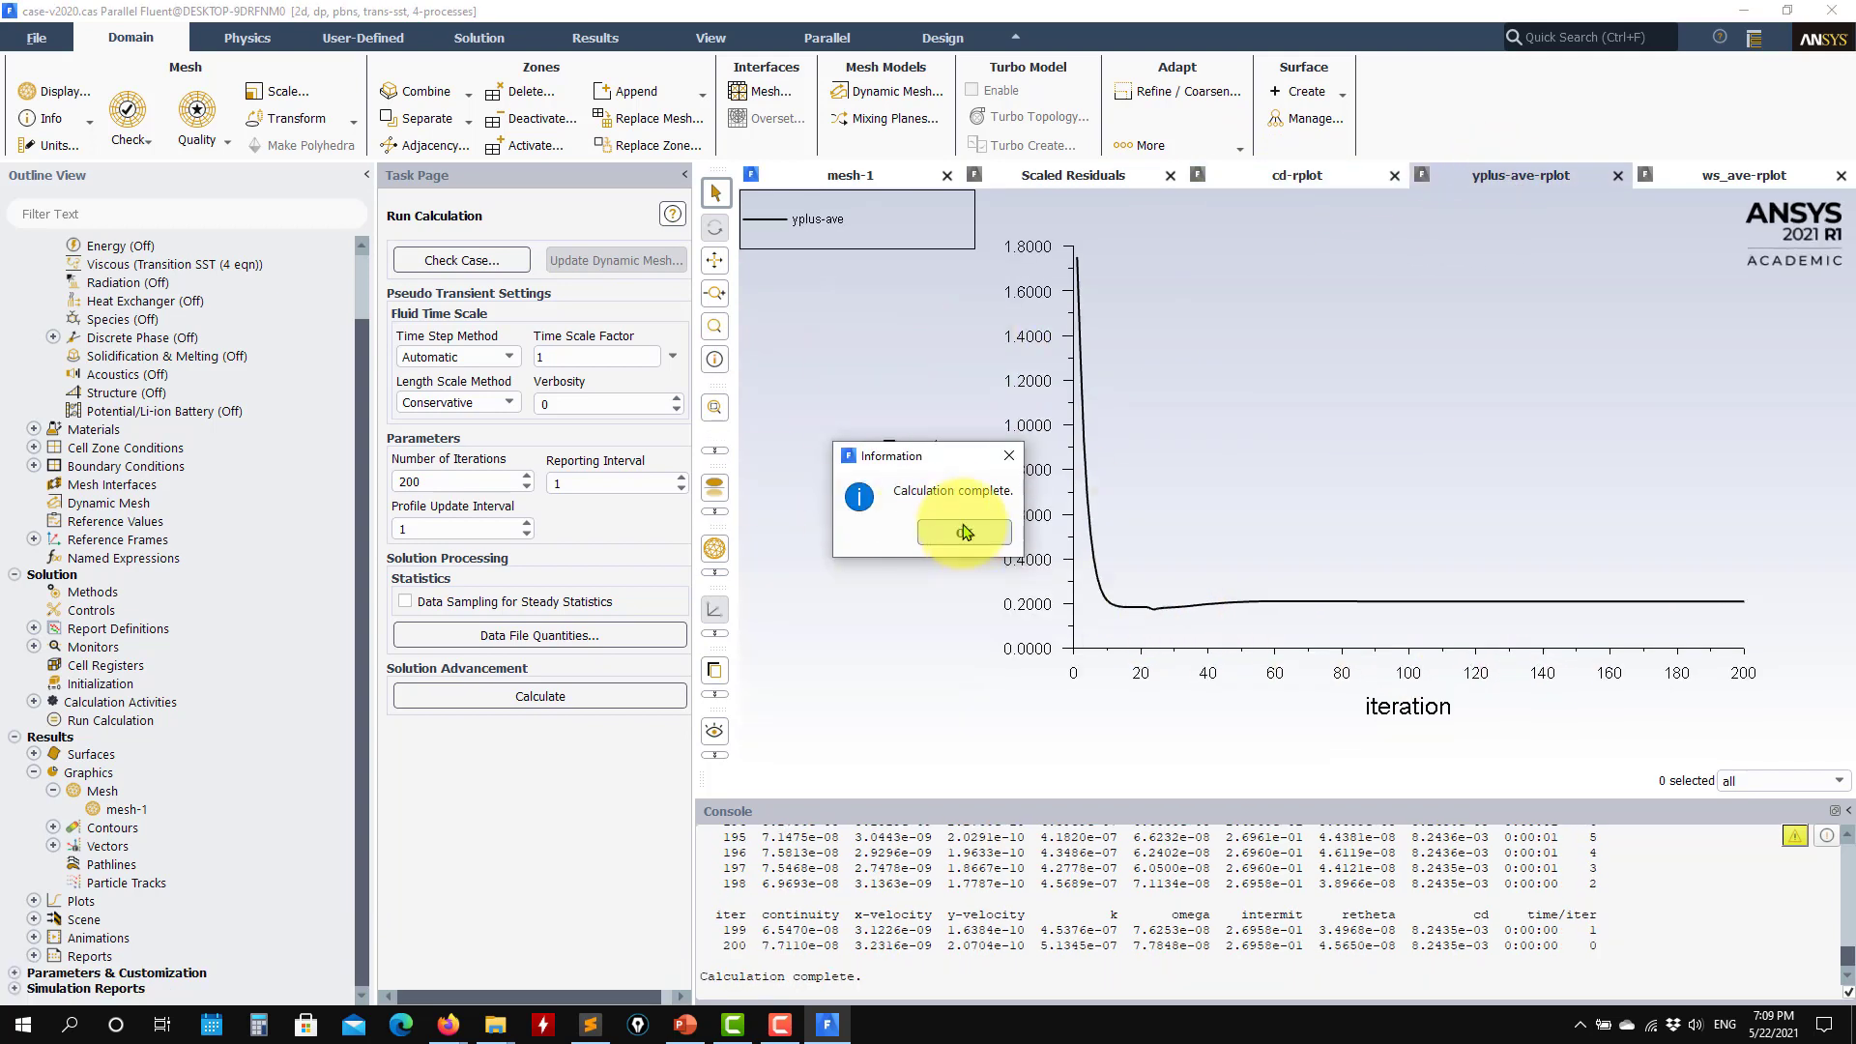
left_click_drag(831, 456, 487, 379)
left_click(626, 454)
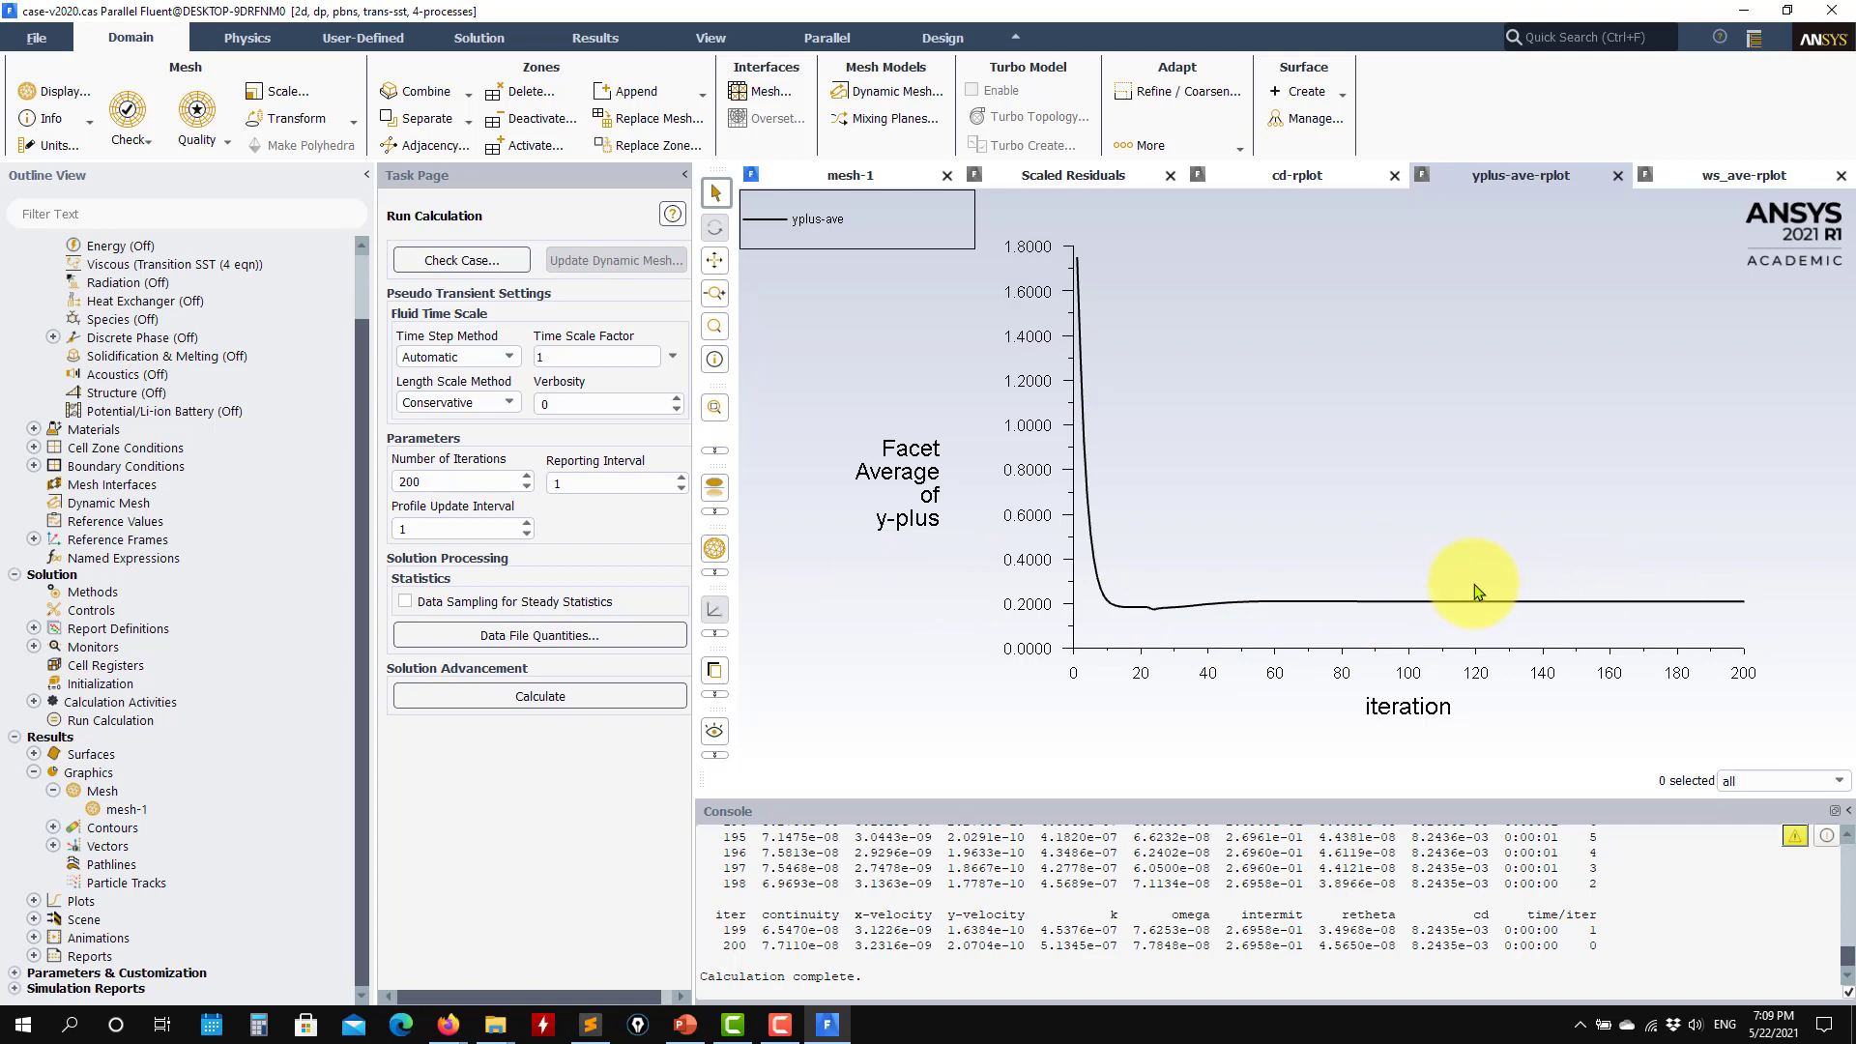
- Examine the ws_ave, yplus-ave and cd monitor plots and the scaled residuals of the finished run
left_click(1731, 175)
left_click(1532, 174)
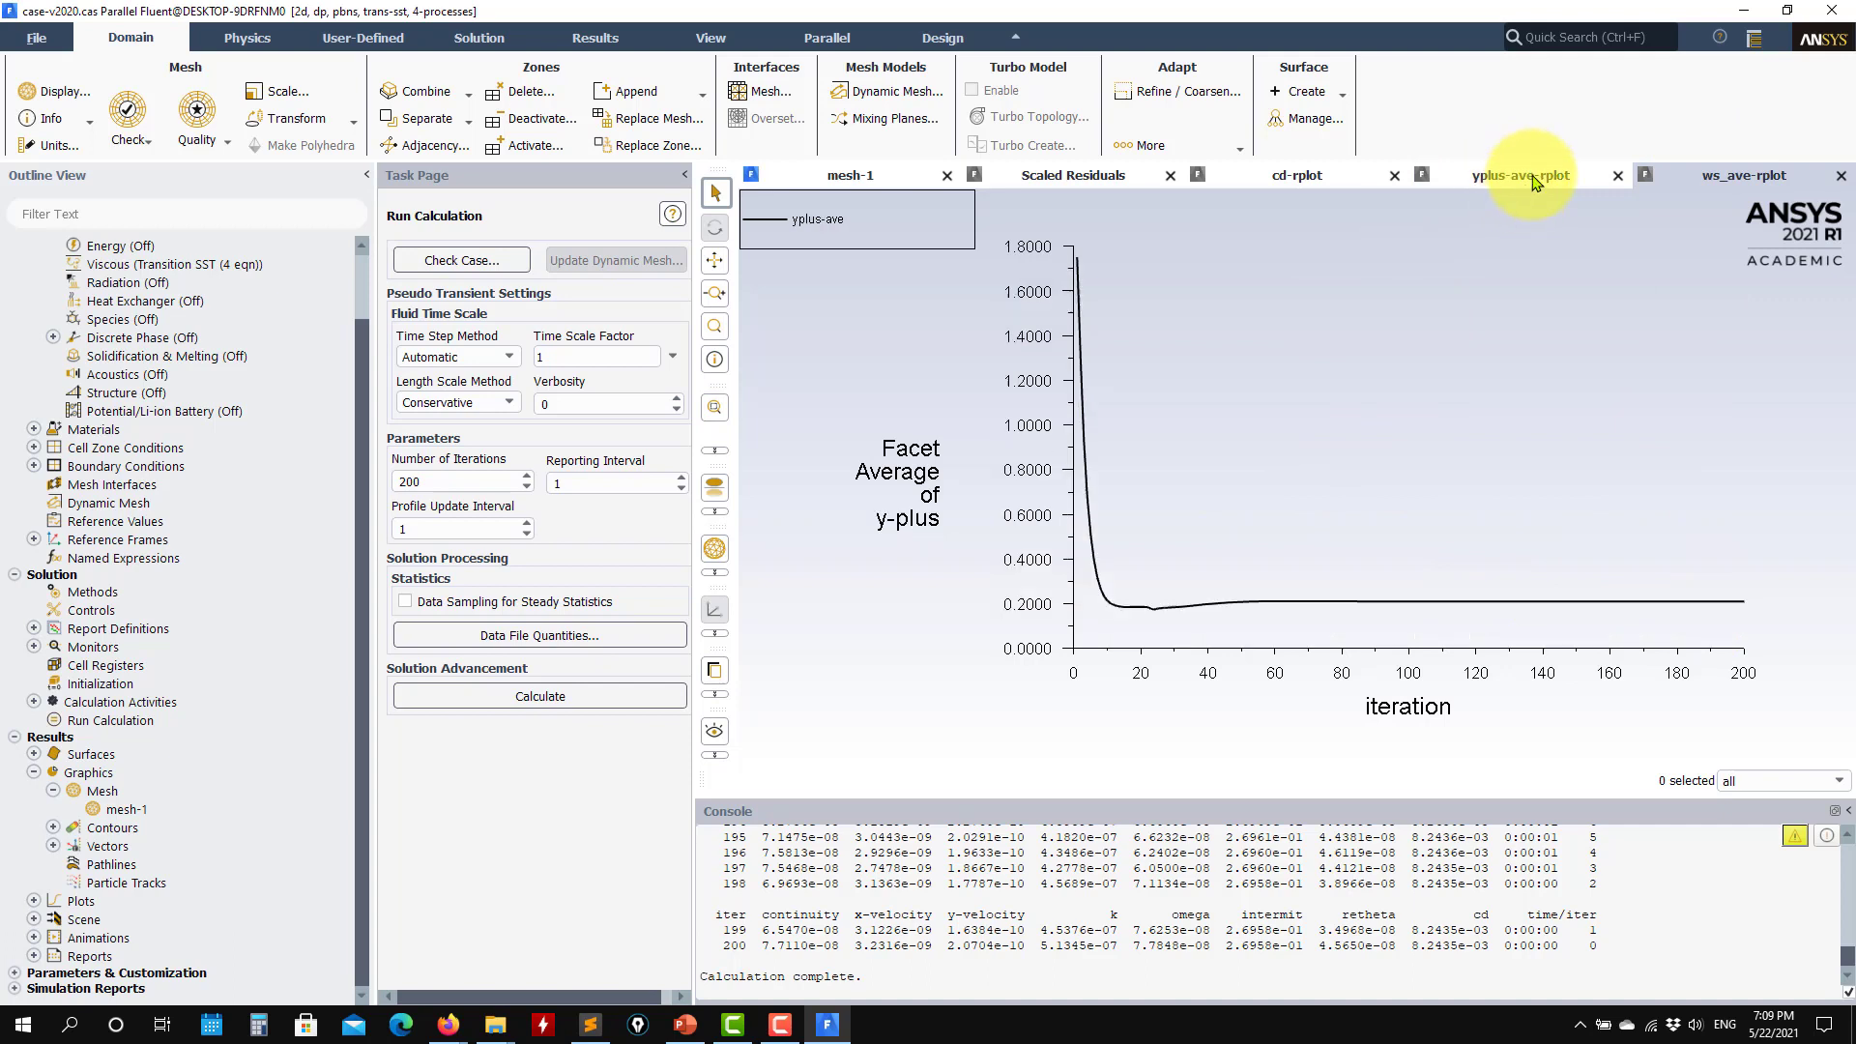
left_click(1295, 185)
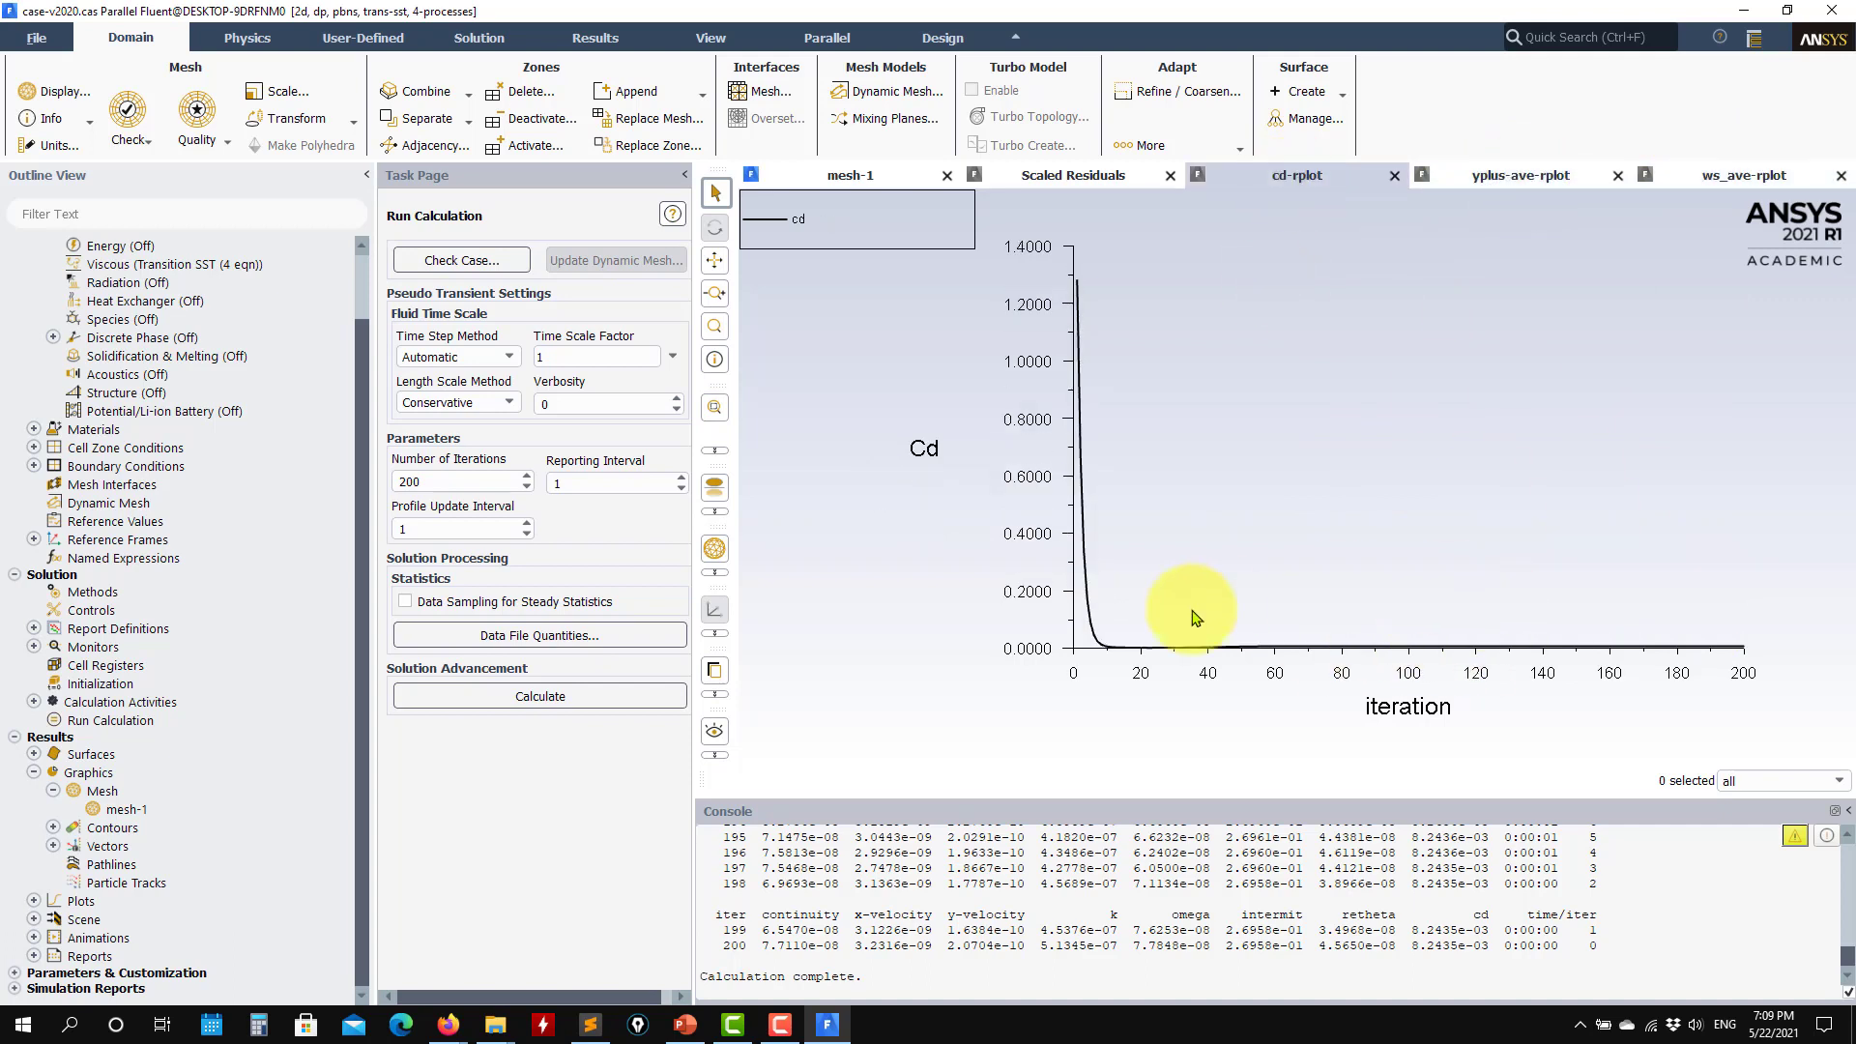
left_click(1064, 184)
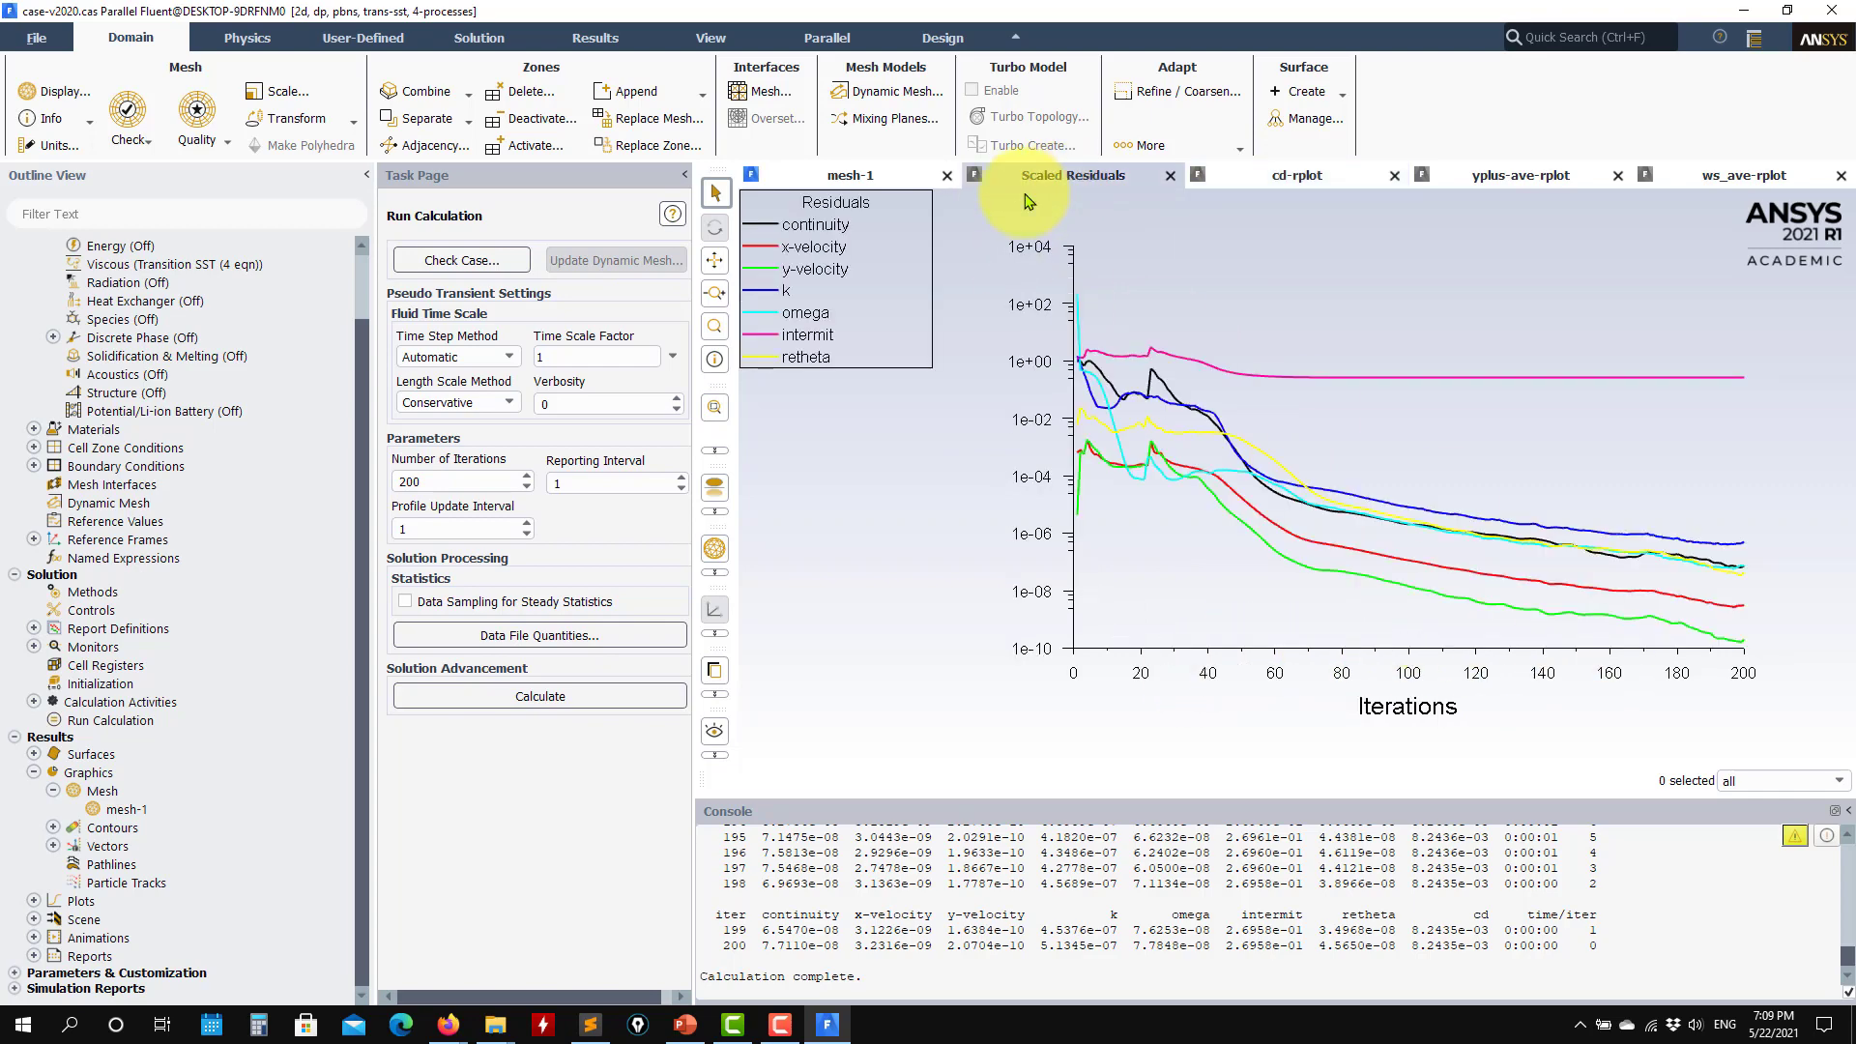
- Display the saved contour-1 plot of Turbulent Viscosity Ratio on new_fluid and inspect the flow around the plate
left_click(53, 829)
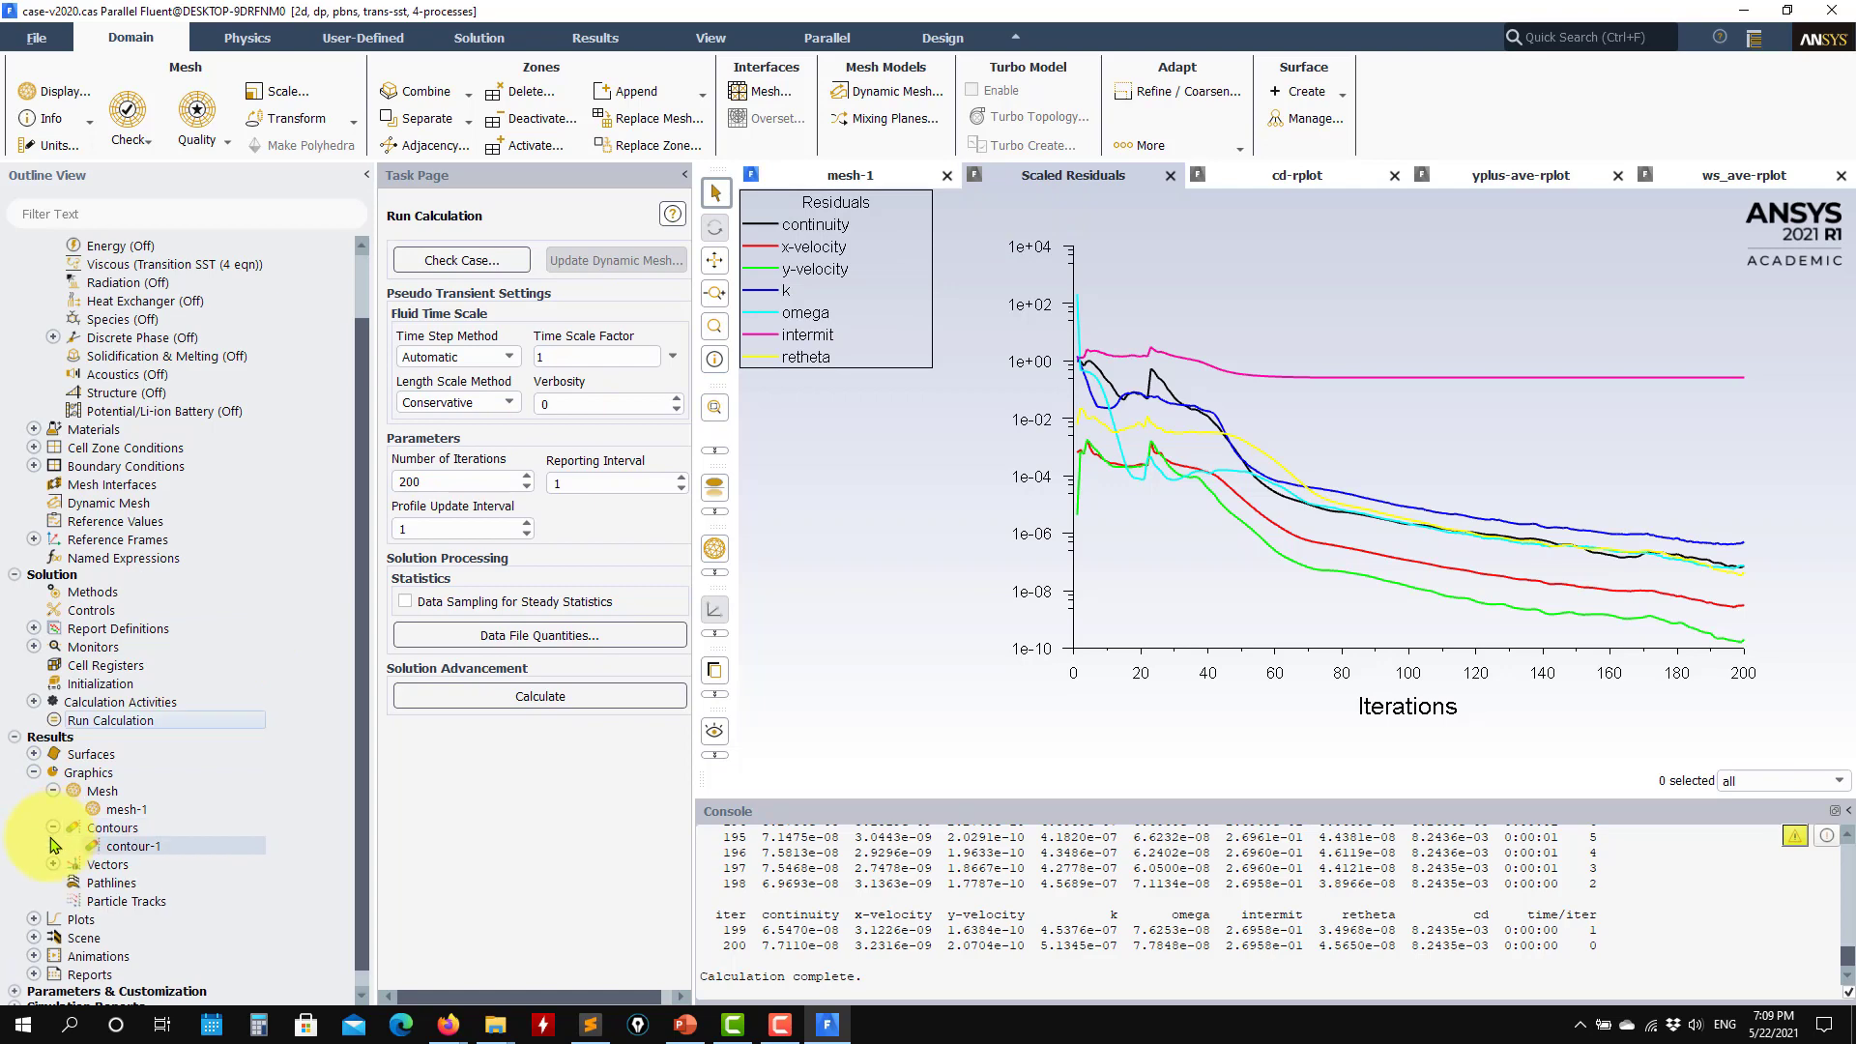
double_click(126, 856)
left_click(538, 901)
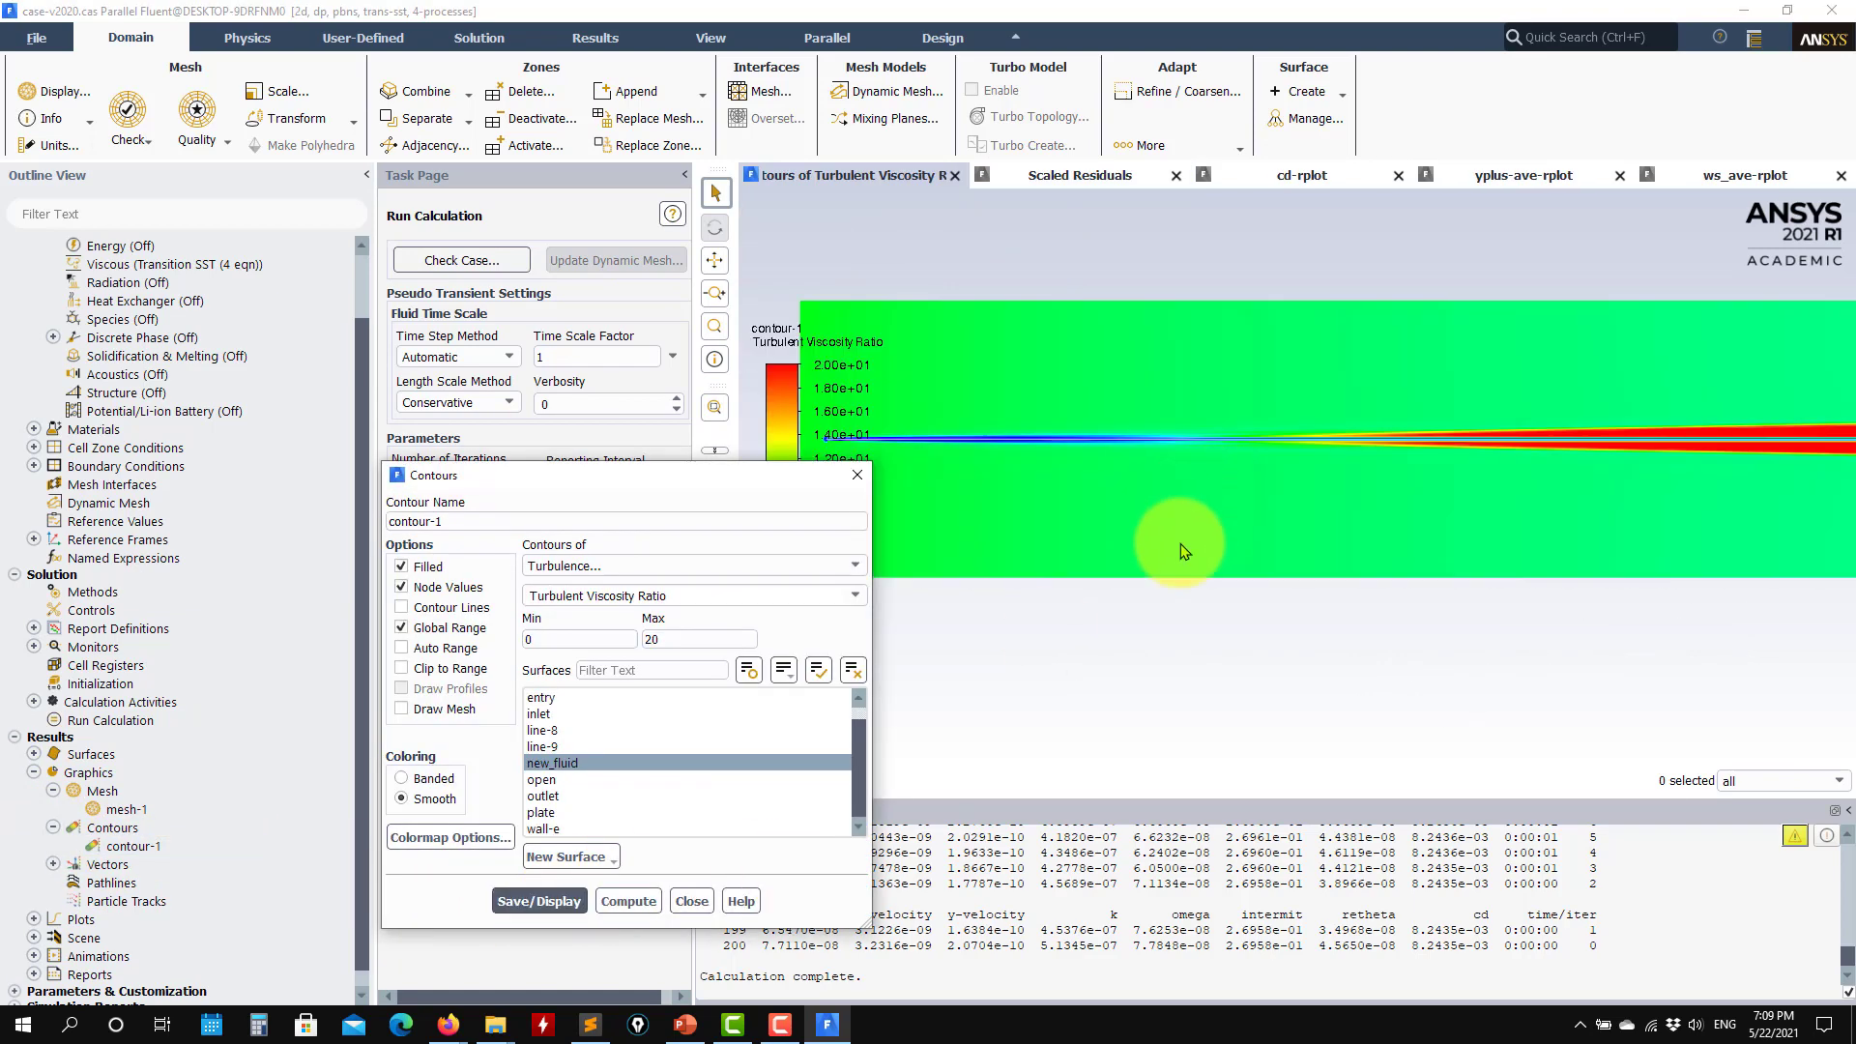
scroll(1059, 507, "down", 3)
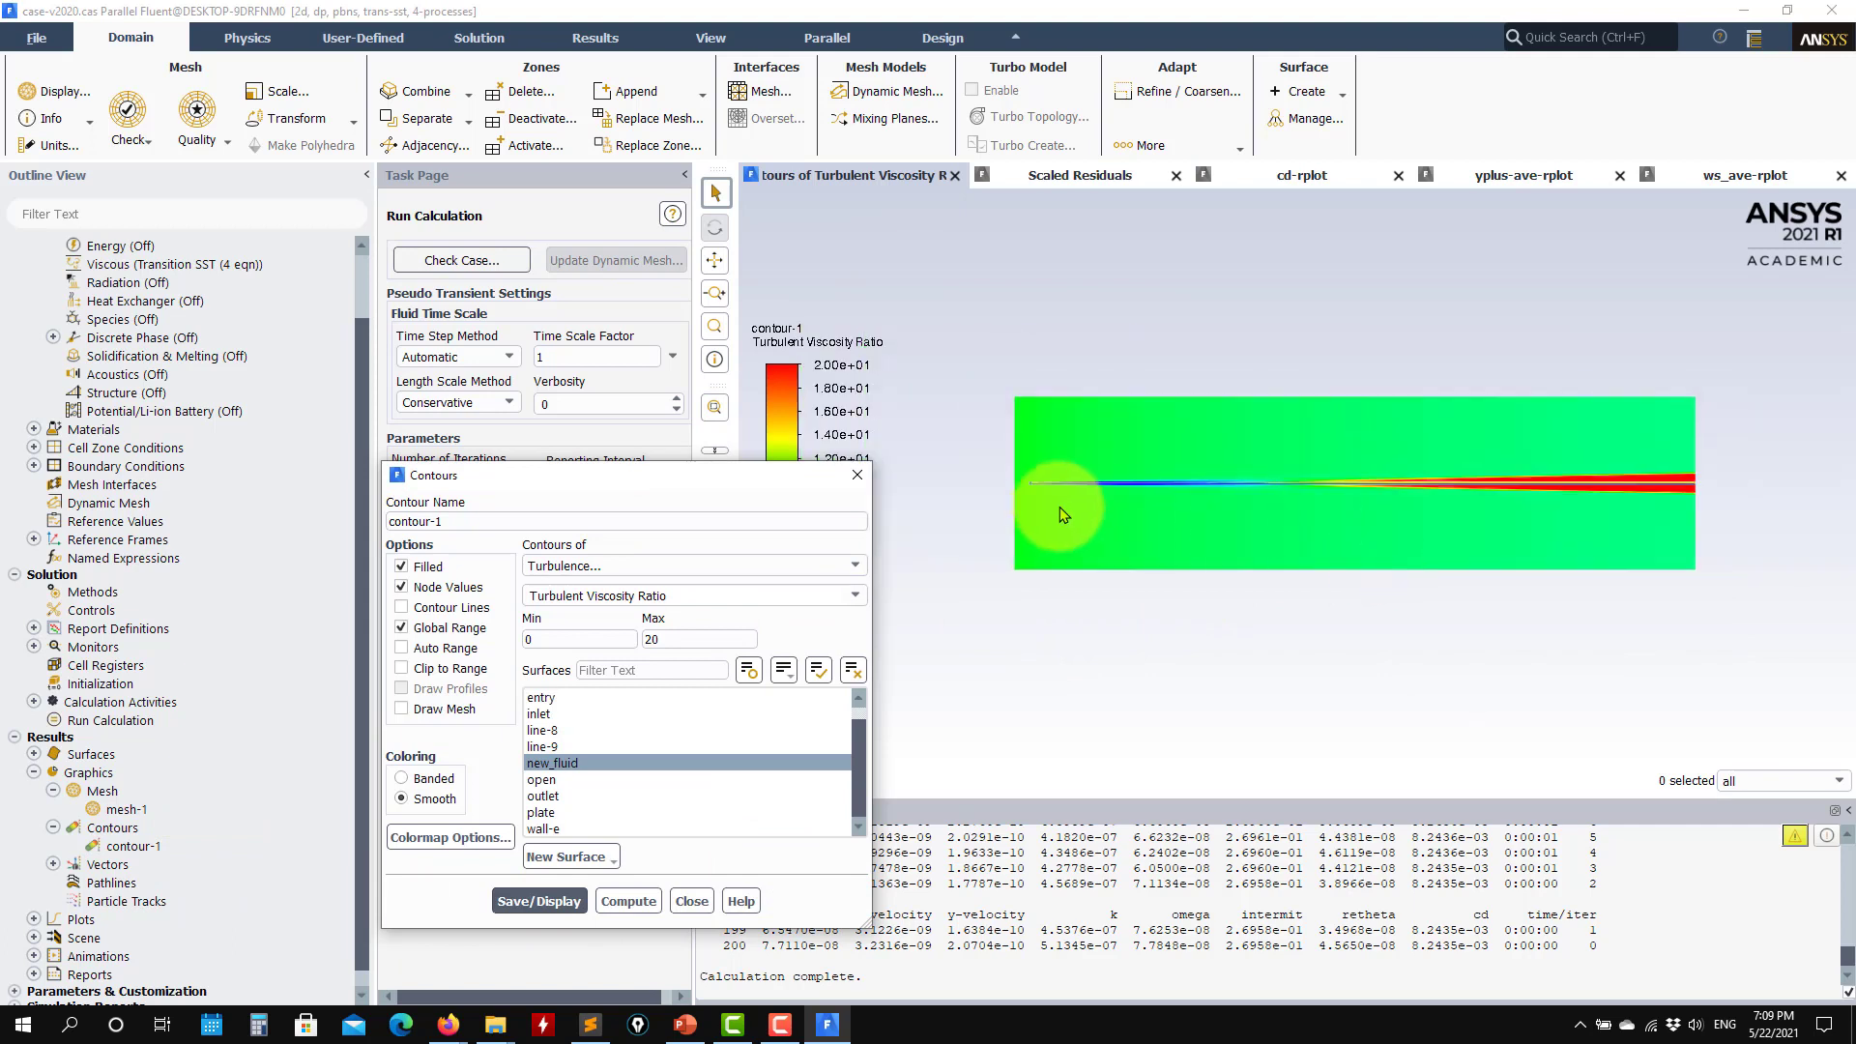
scroll(1060, 506, "up", 6)
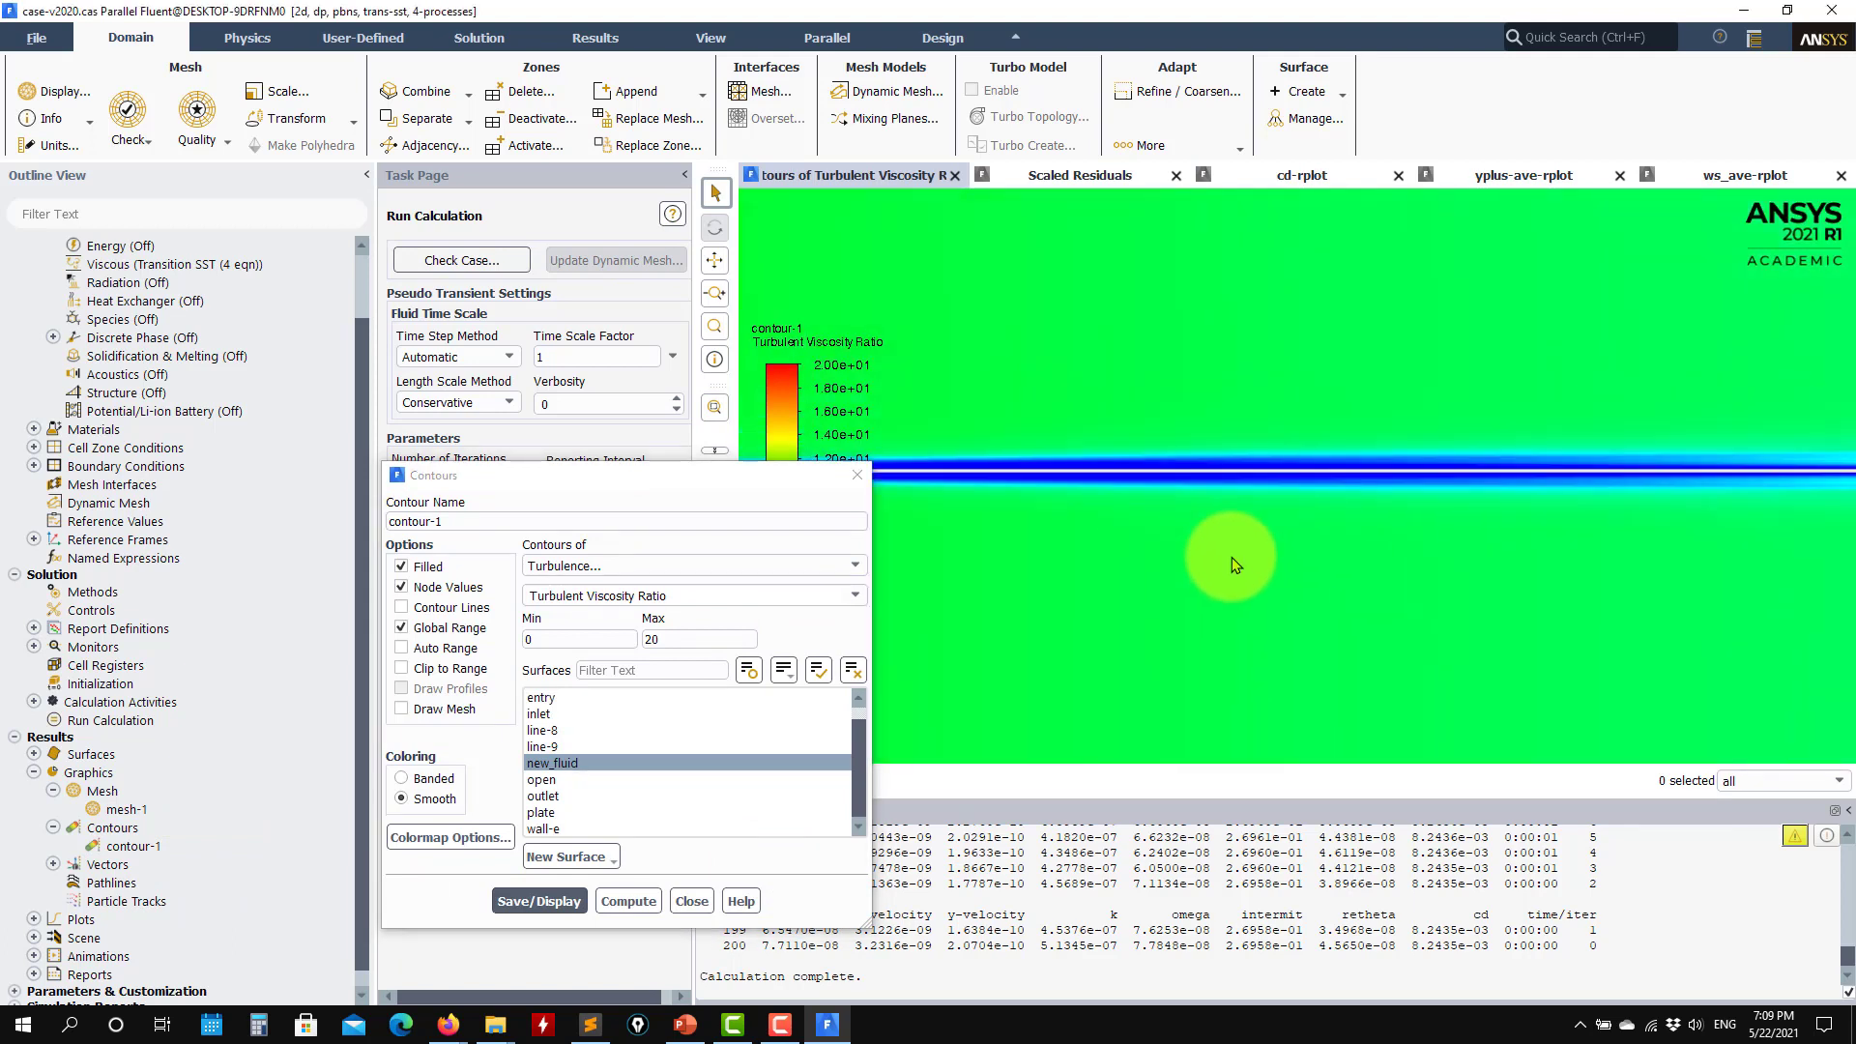
scroll(1176, 535, "up", 2)
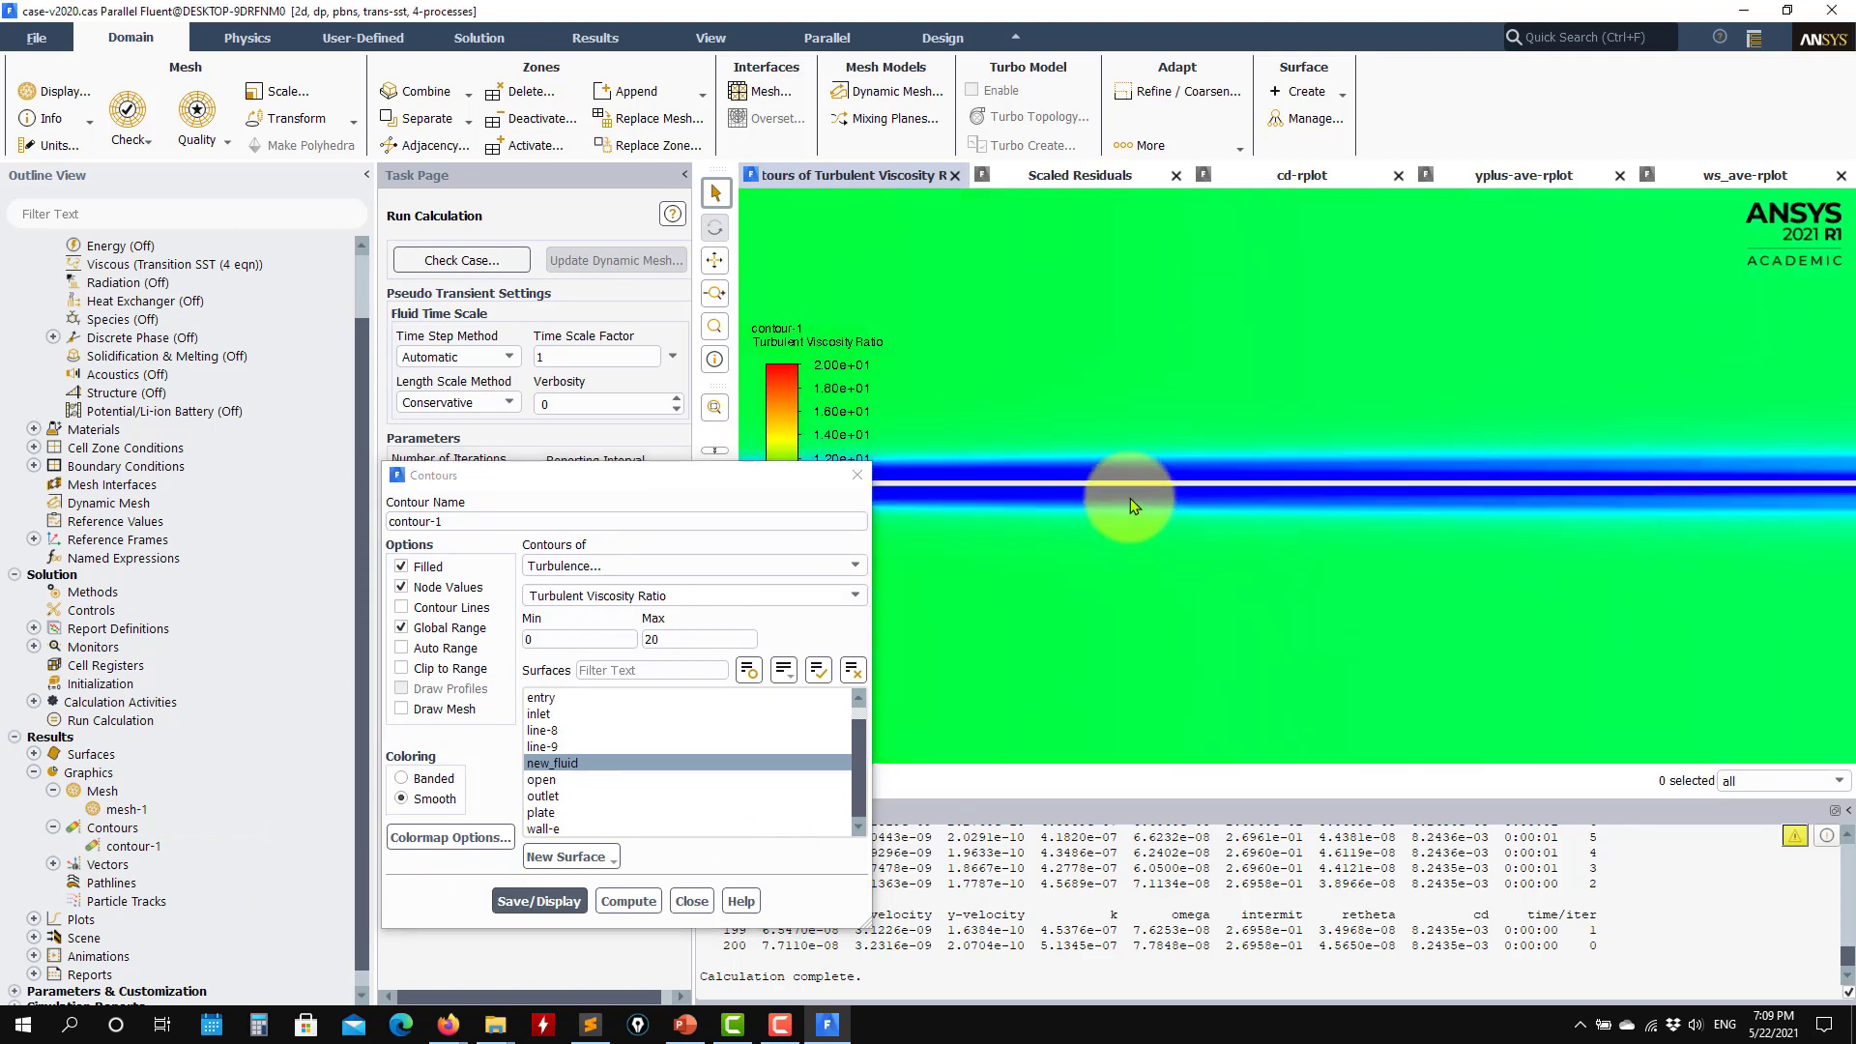
- Turn on mesh drawing for contour-1 with only default-interior selected, and redisplay the contours with the mesh overlaid
left_click(435, 708)
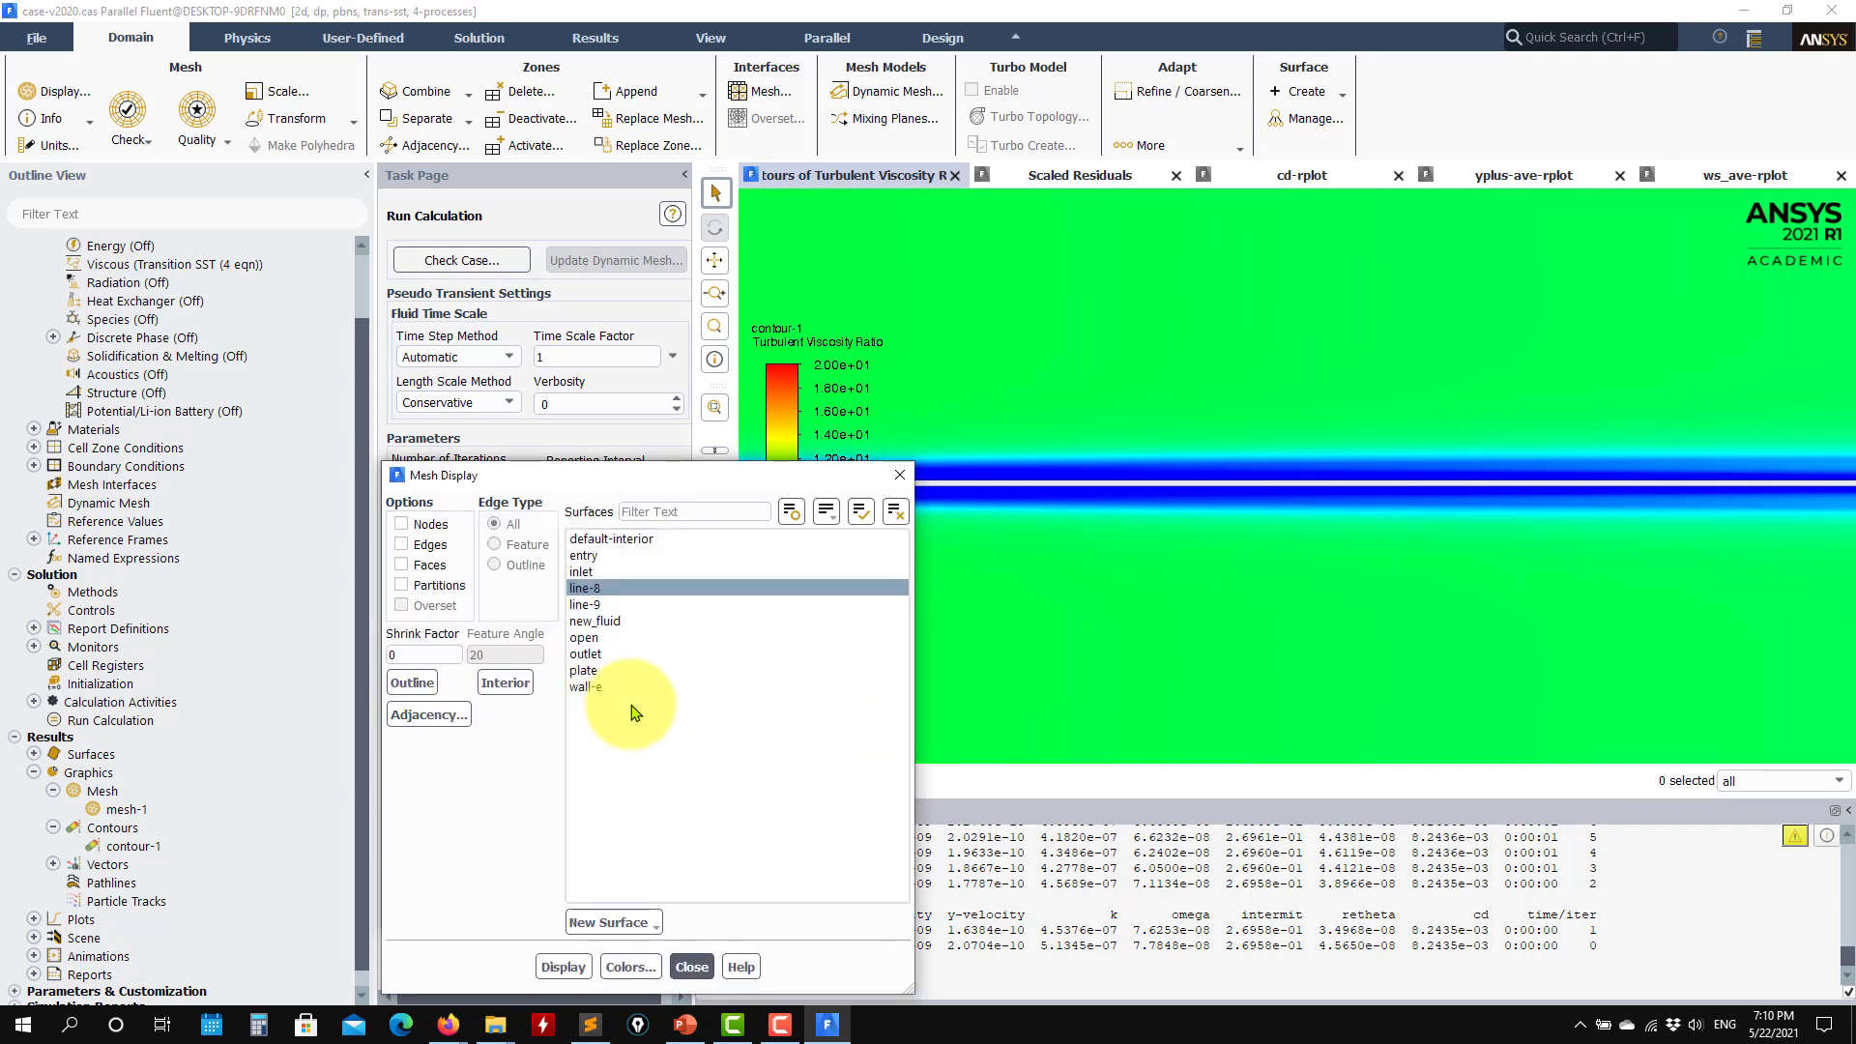
left_click(894, 513)
left_click(568, 967)
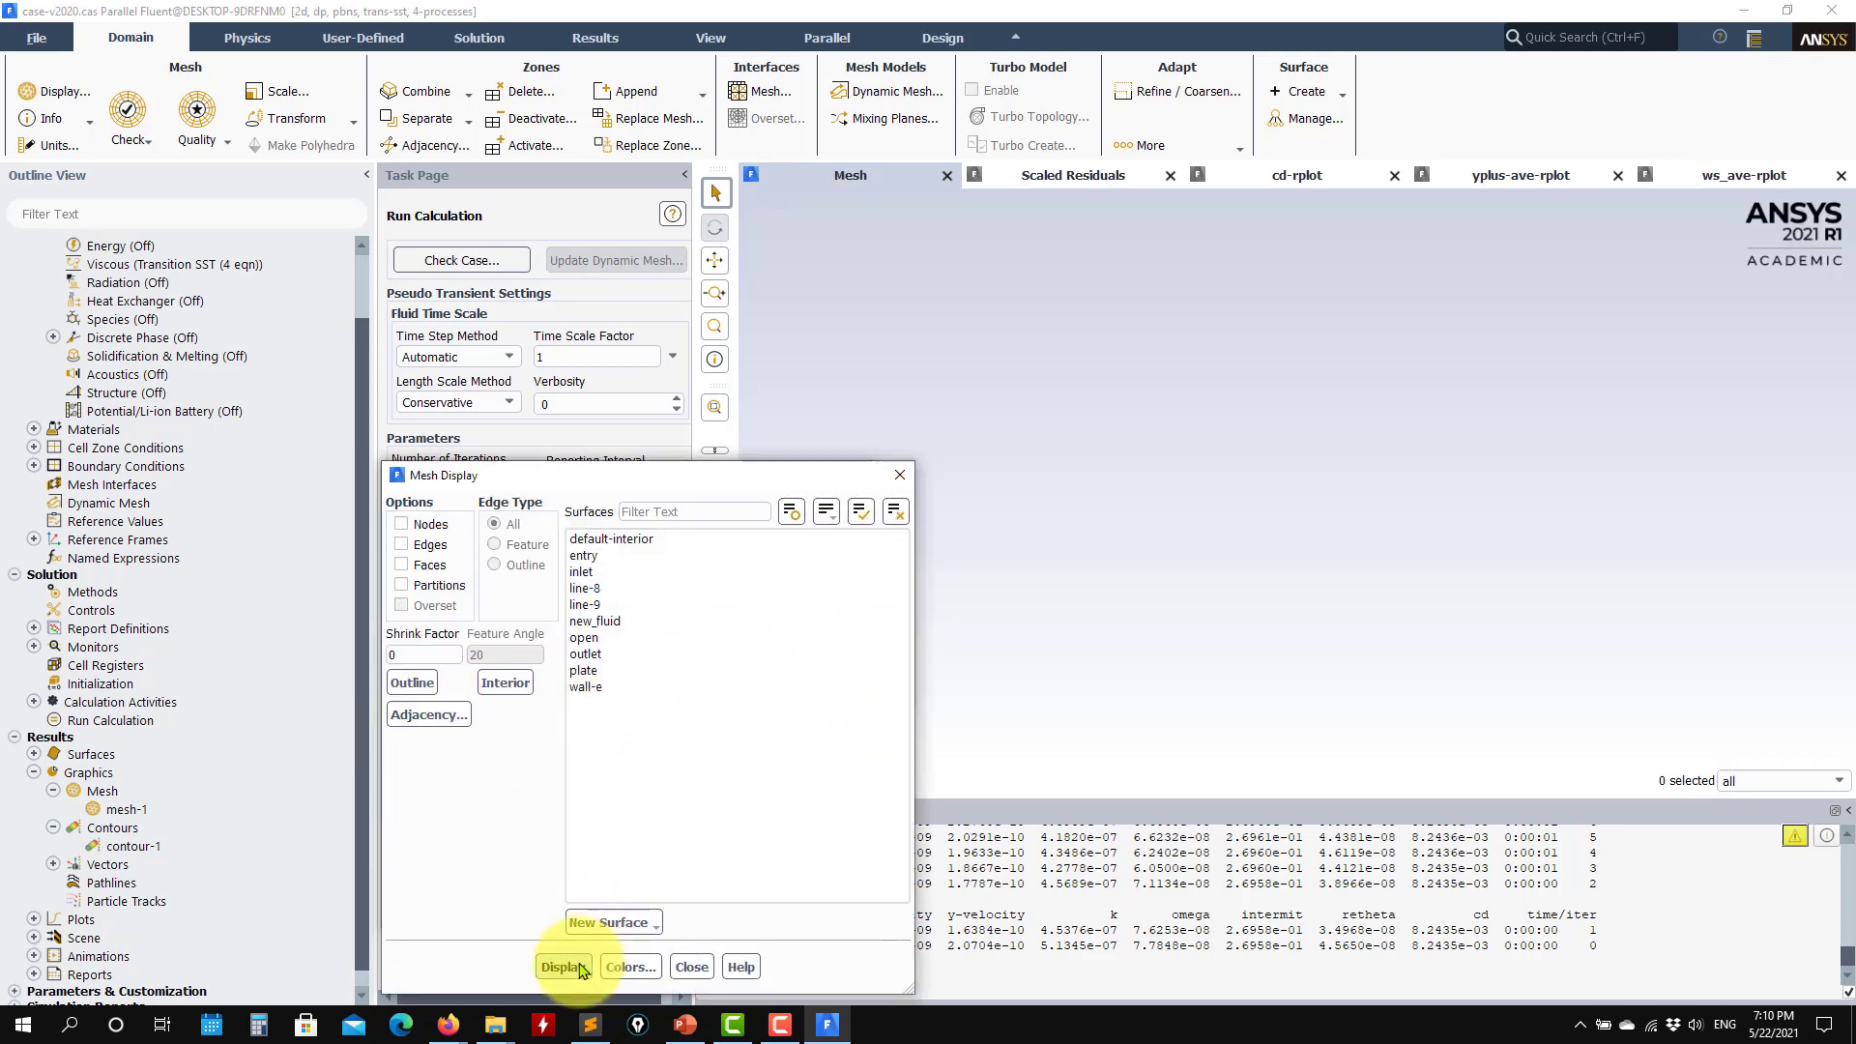
left_click(643, 539)
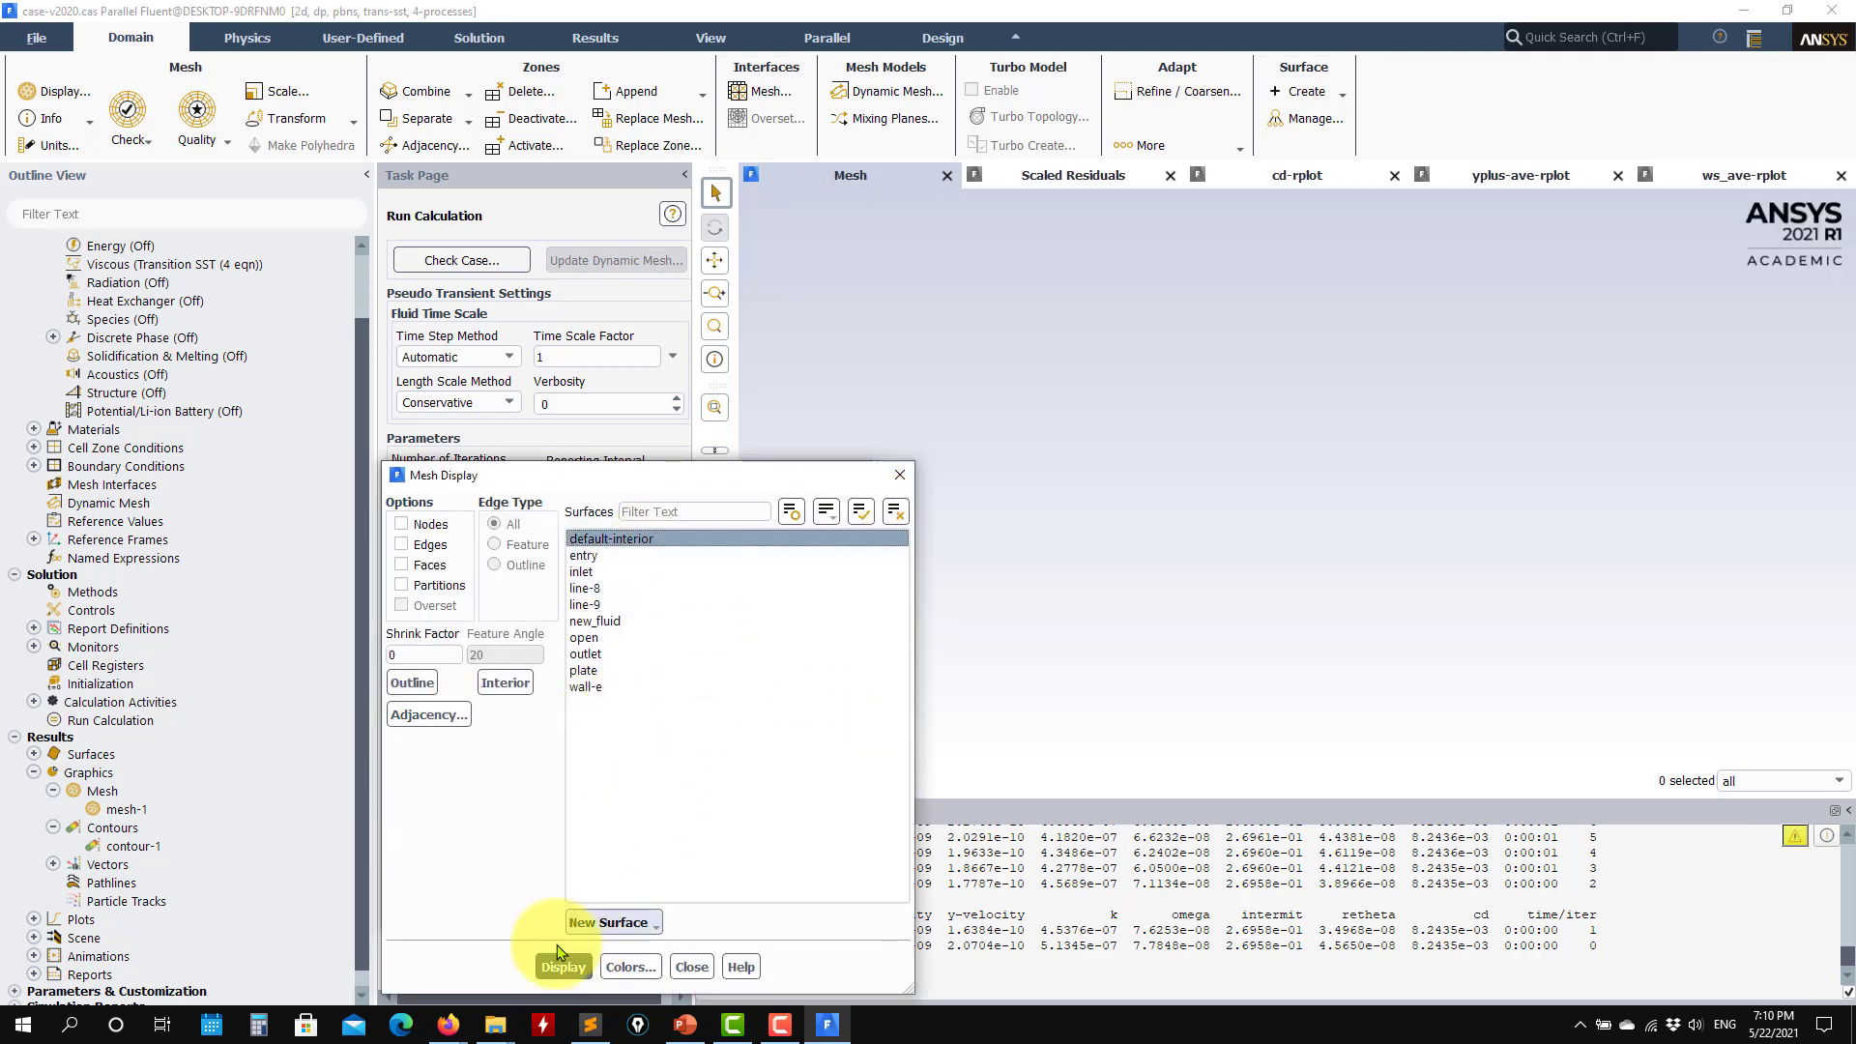
left_click(561, 967)
left_click(692, 967)
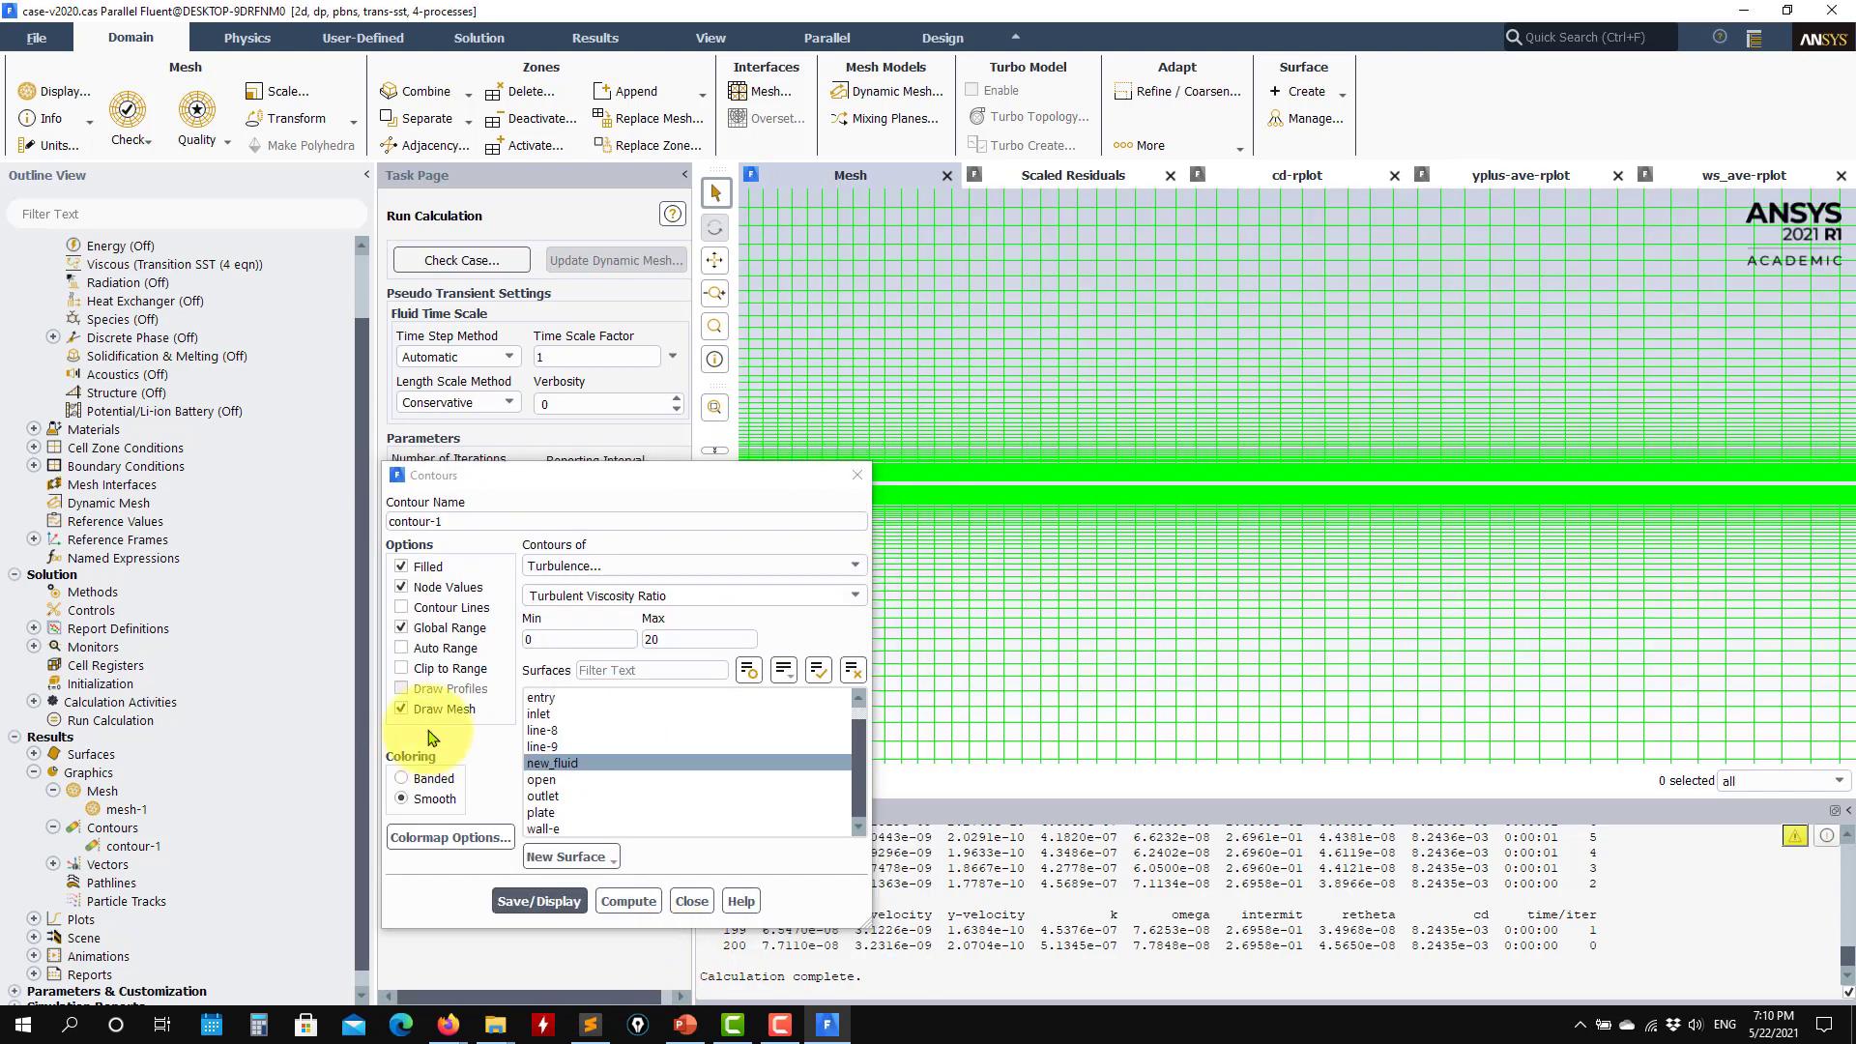
left_click(539, 901)
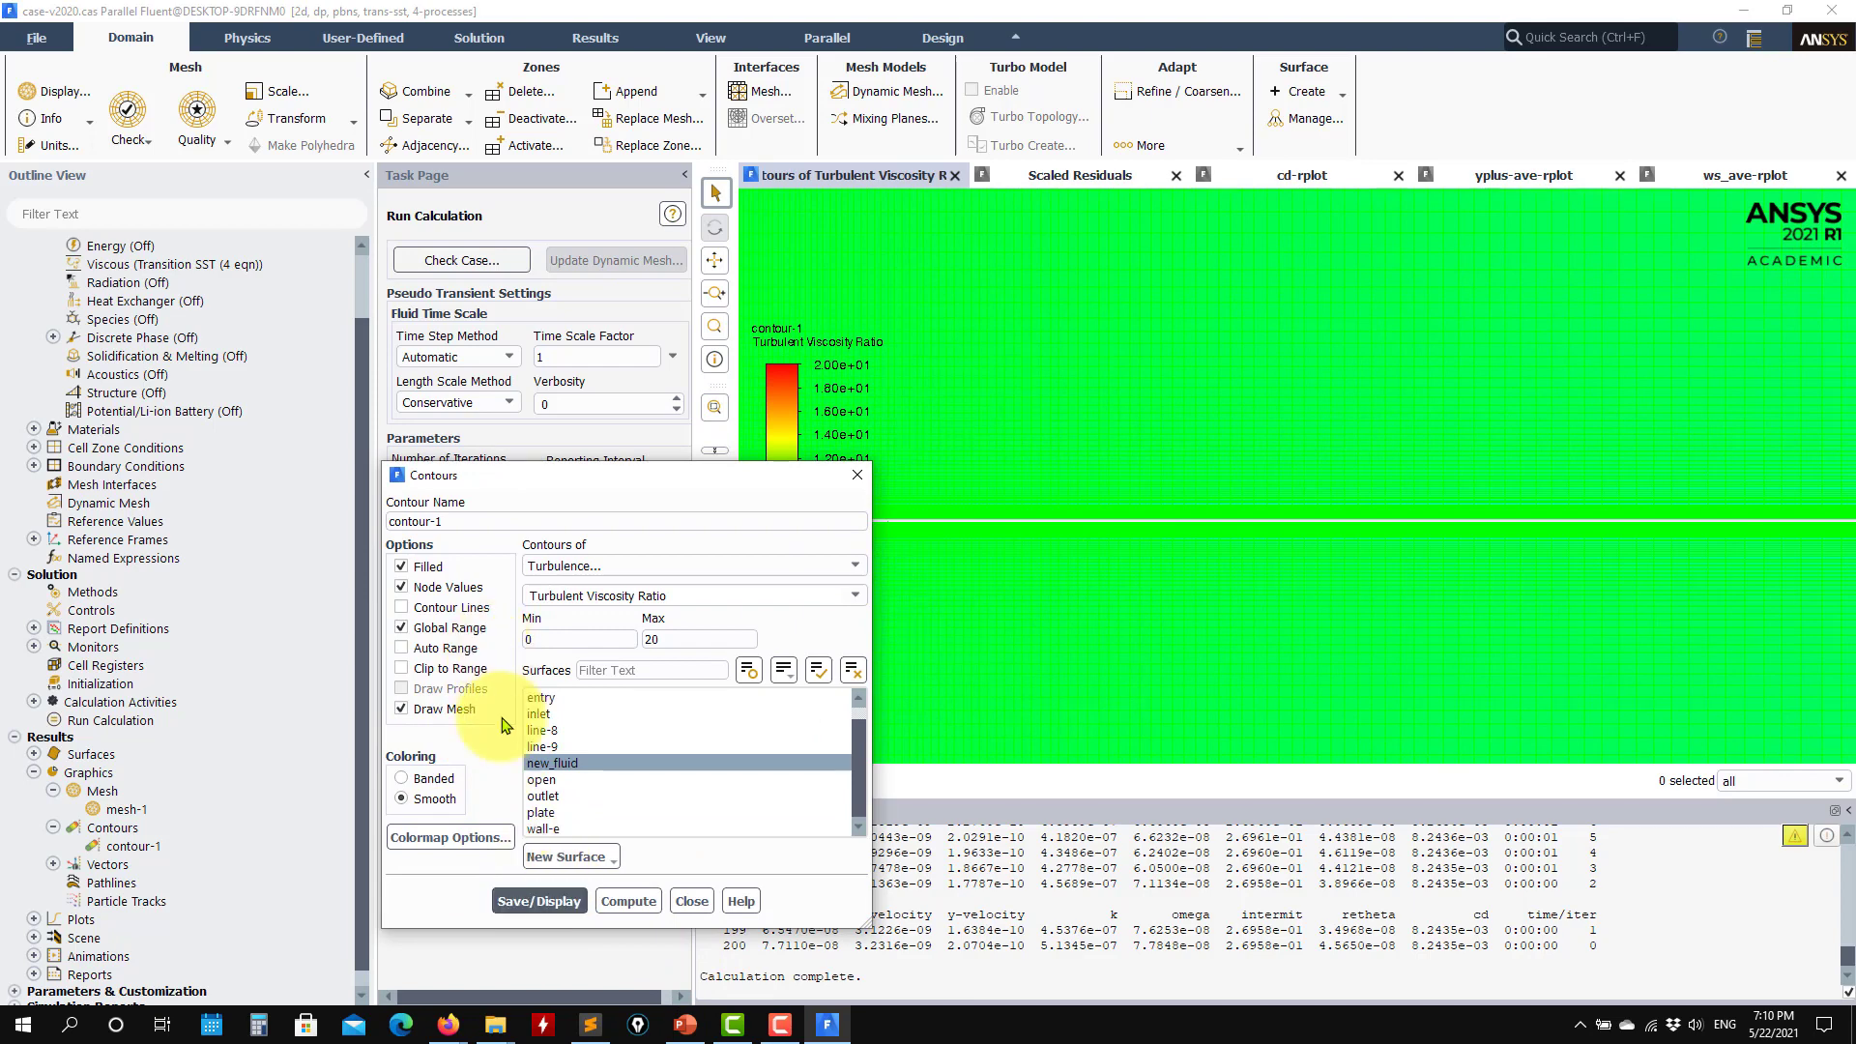
left_click(539, 901)
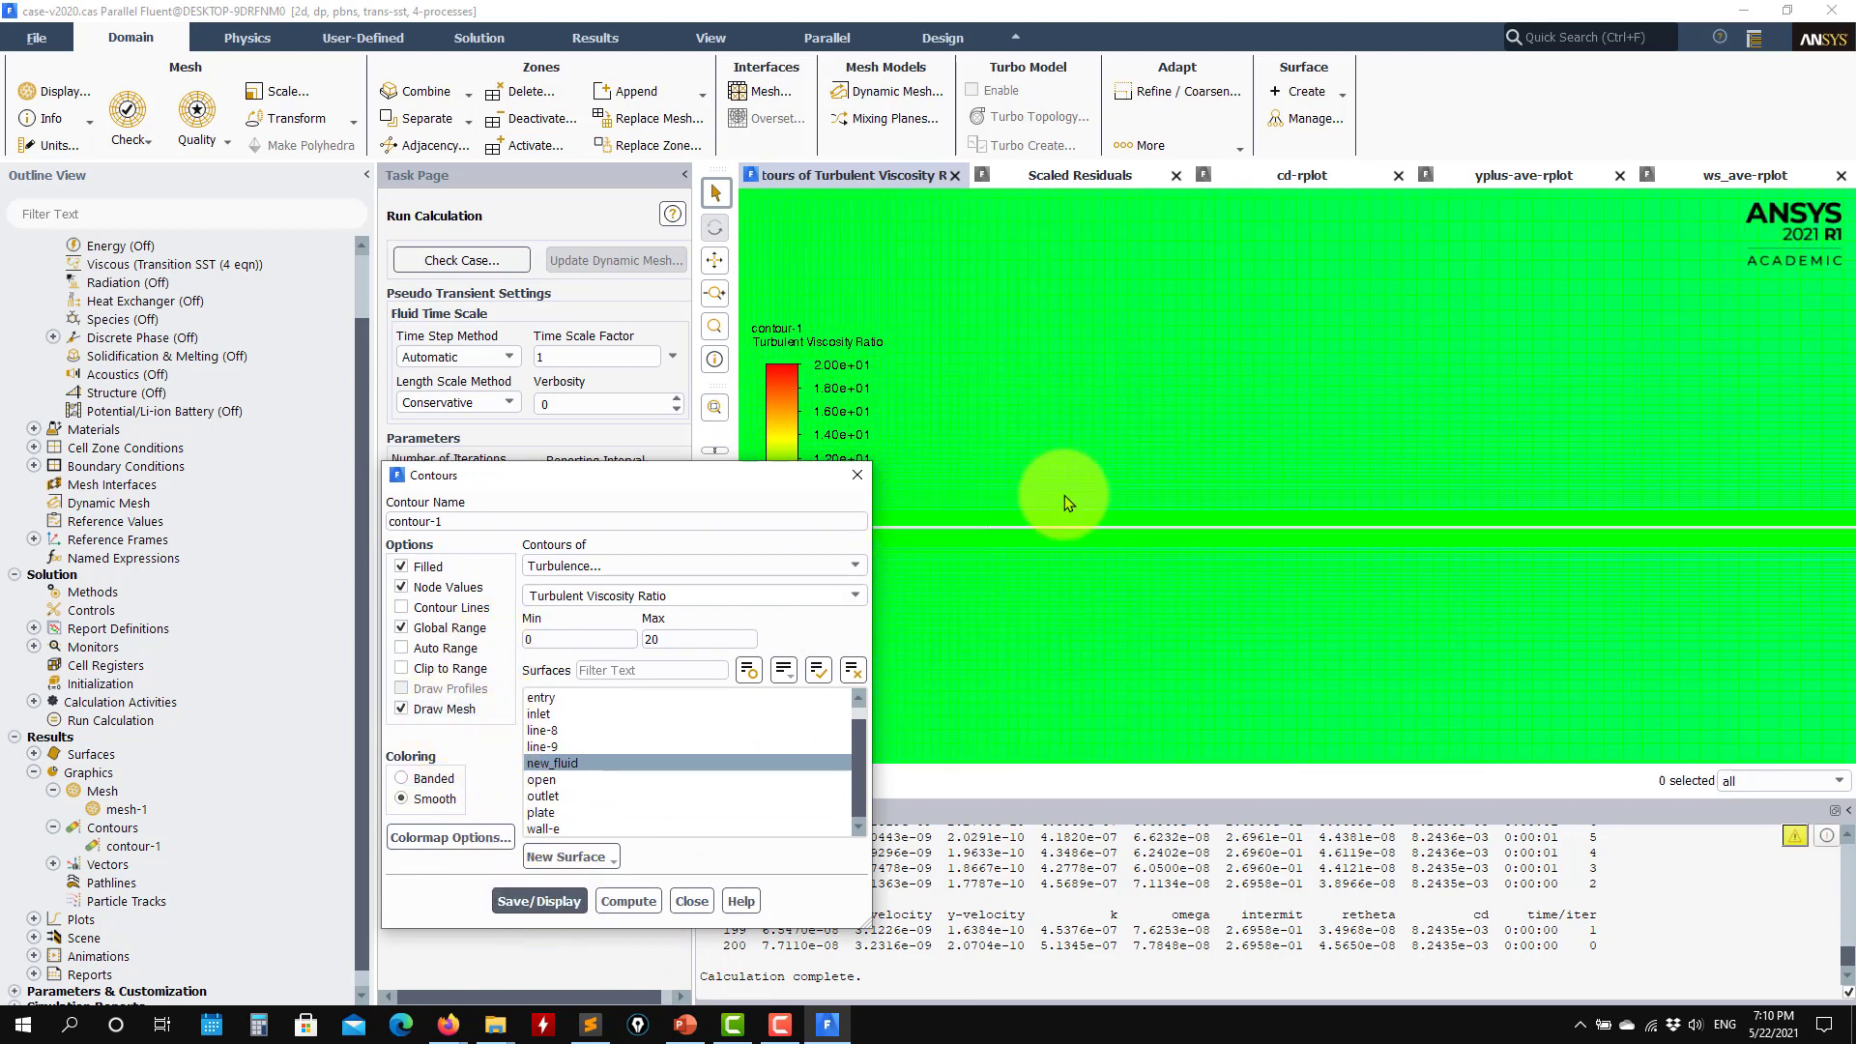
- Examine the turbulent viscosity ratio and mesh lines close to the plate surface, following the boundary layer downstream
scroll(1179, 403, "down", 2)
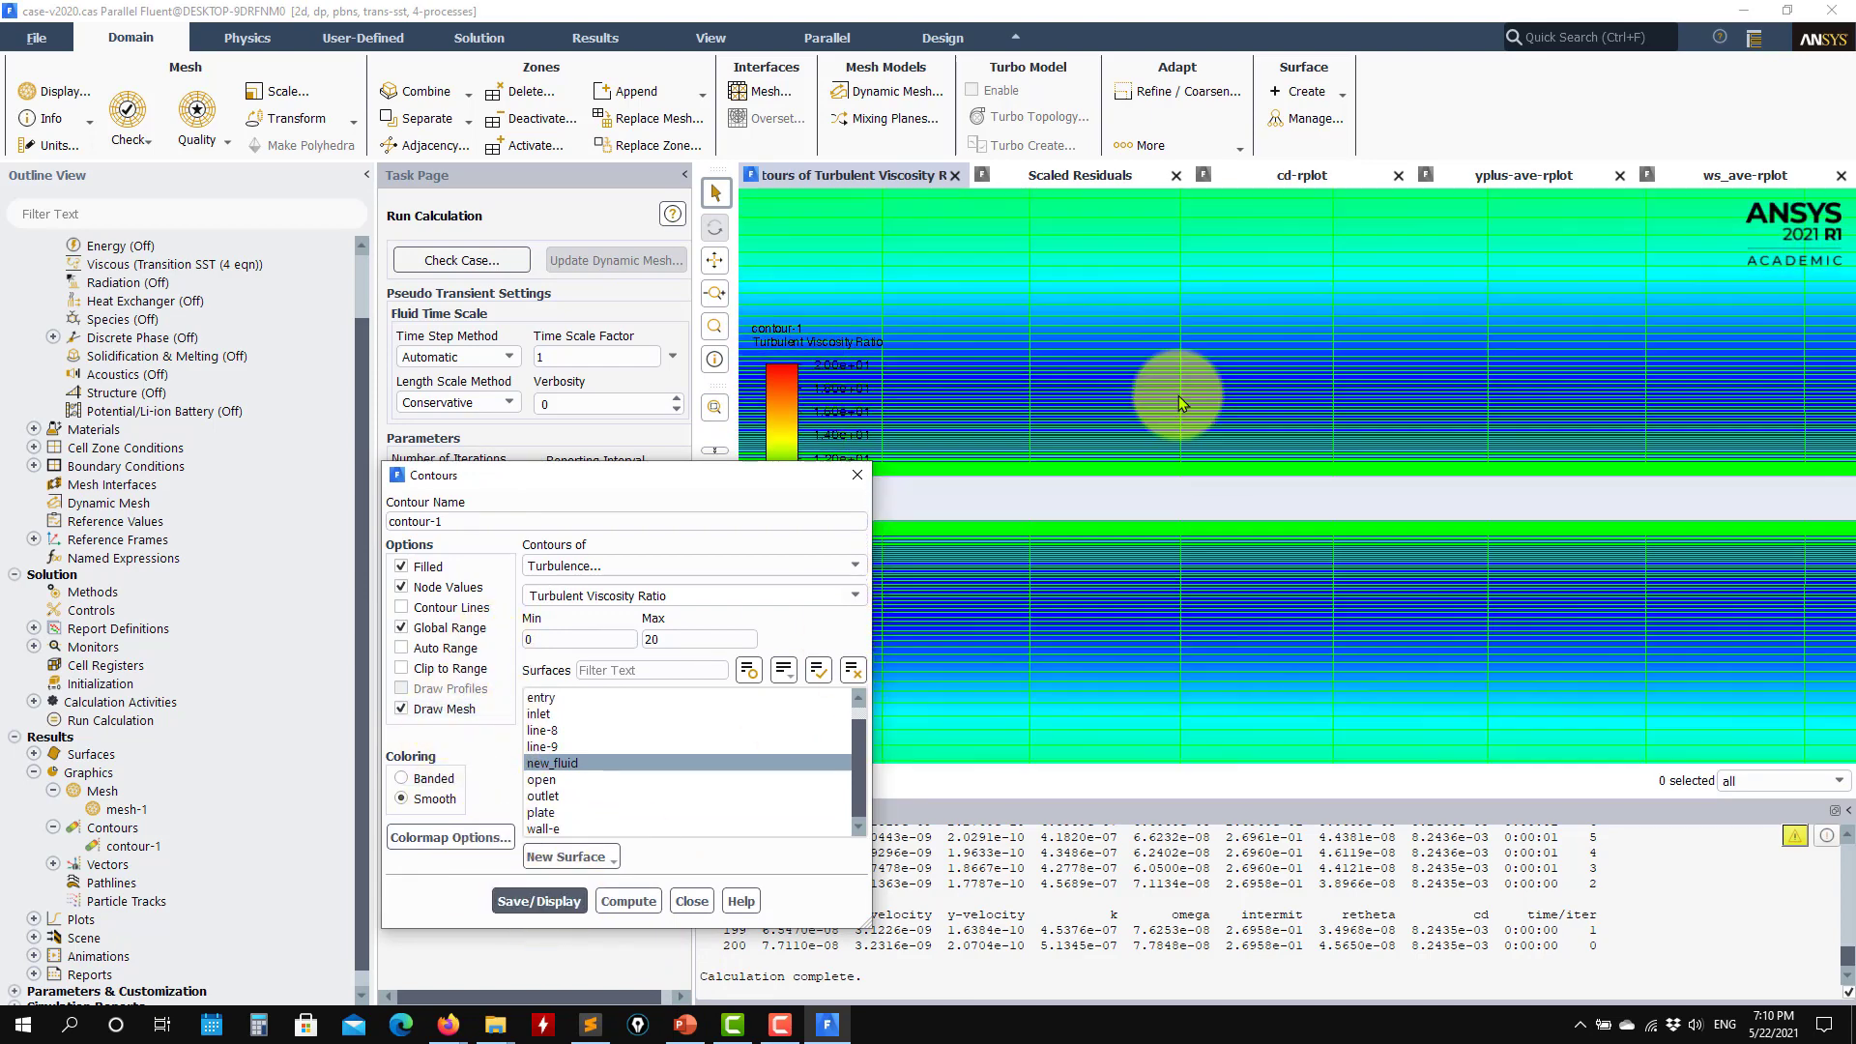
scroll(1172, 419, "up", 3)
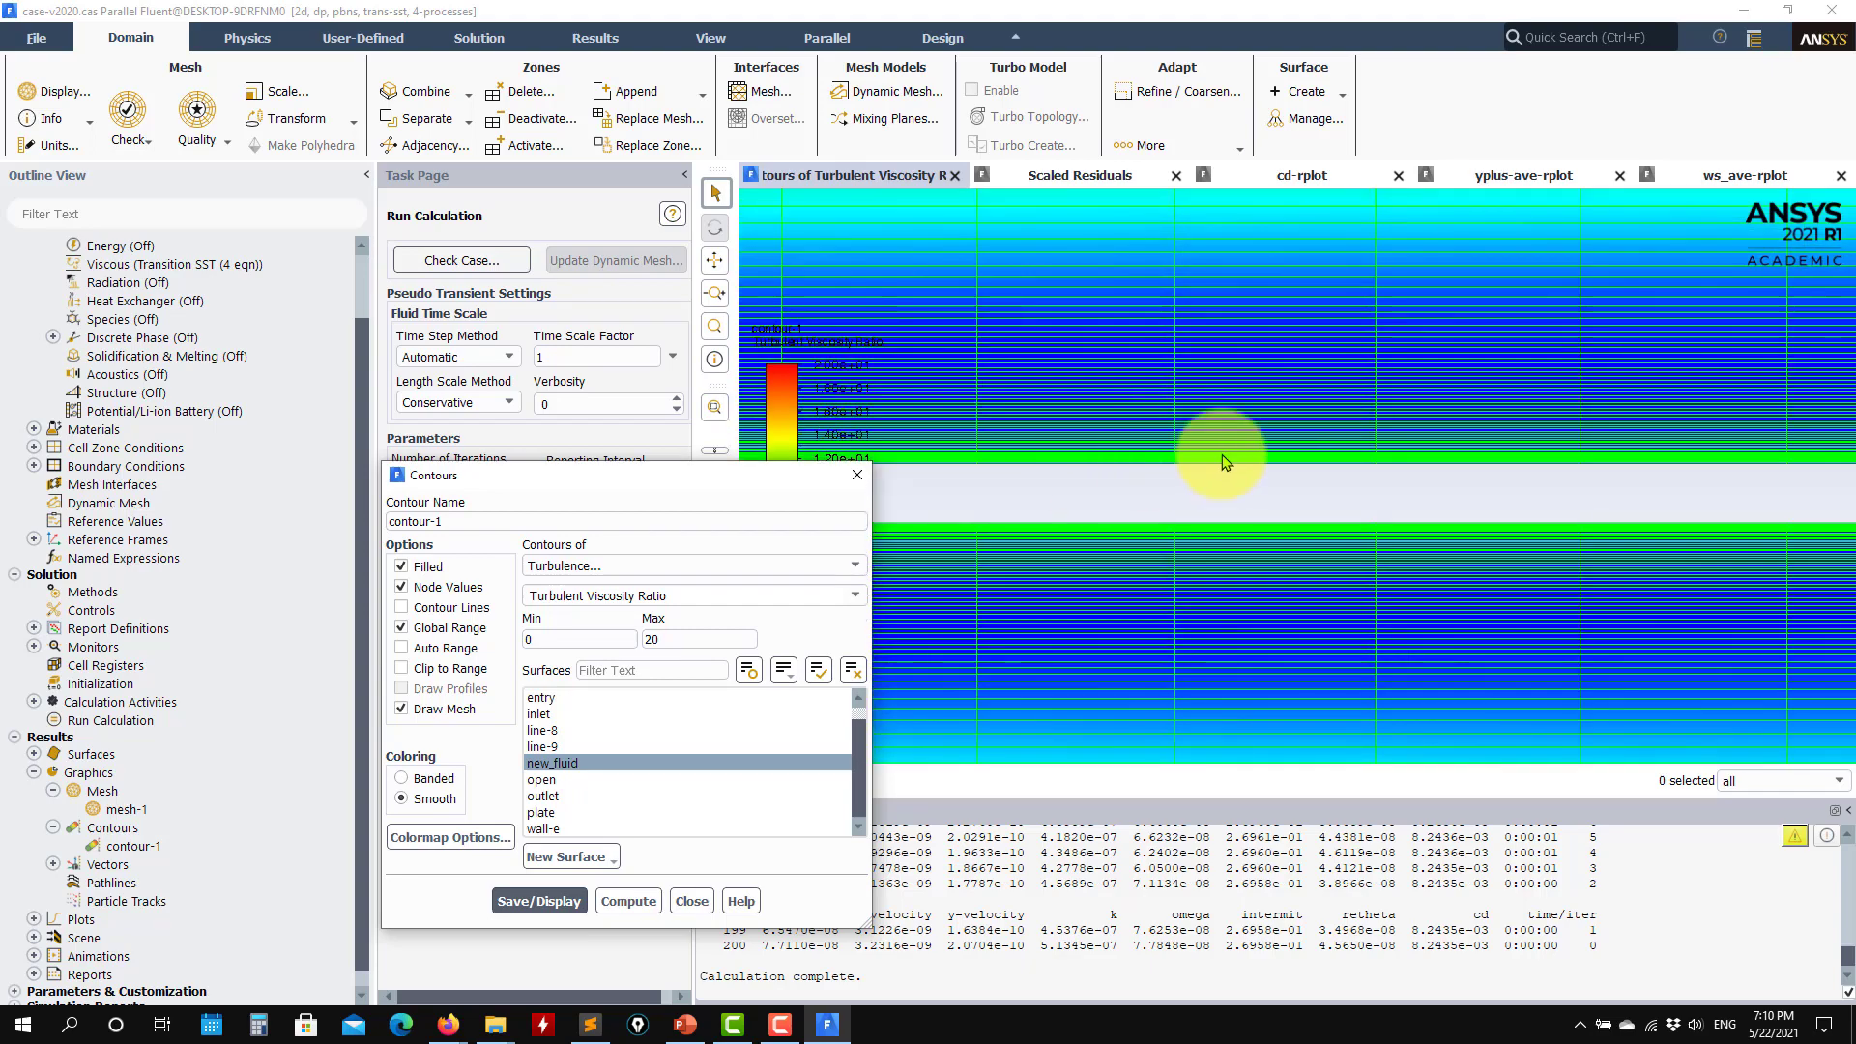
scroll(1208, 445, "down", 4)
scroll(1295, 466, "down", 2)
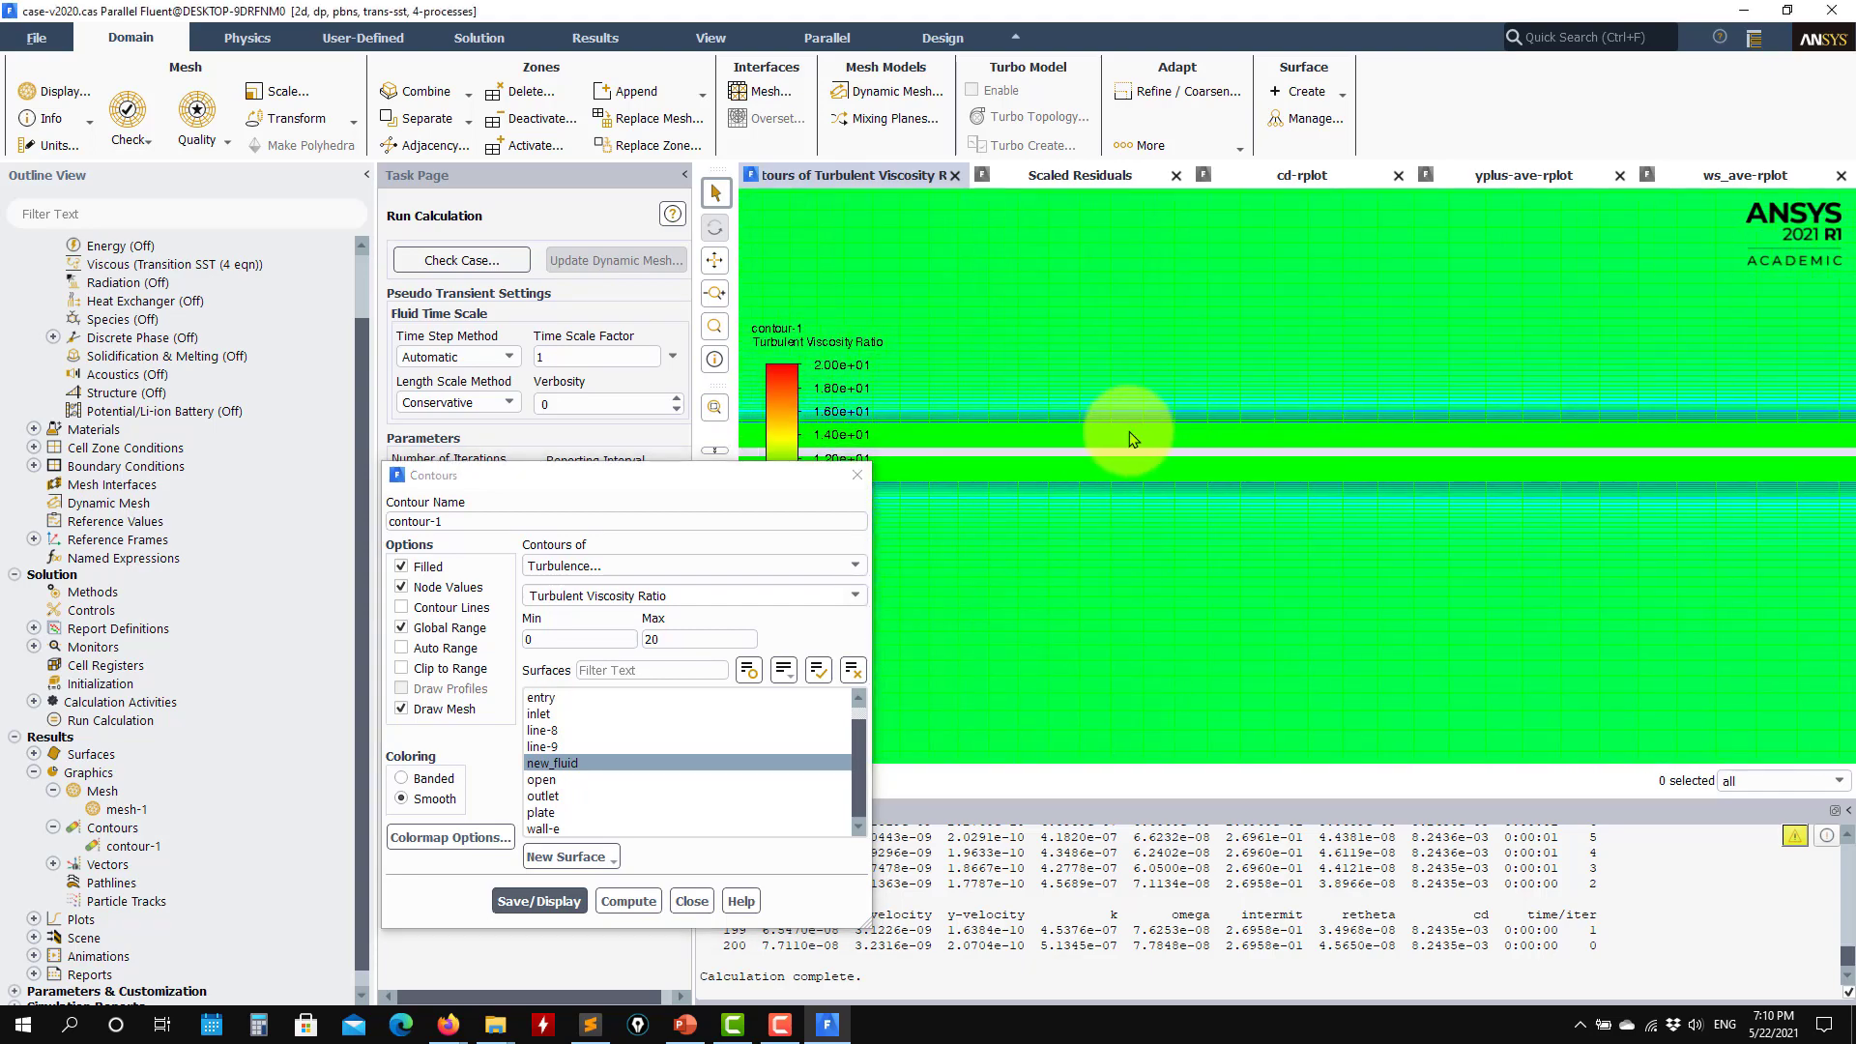
scroll(1534, 453, "down", 2)
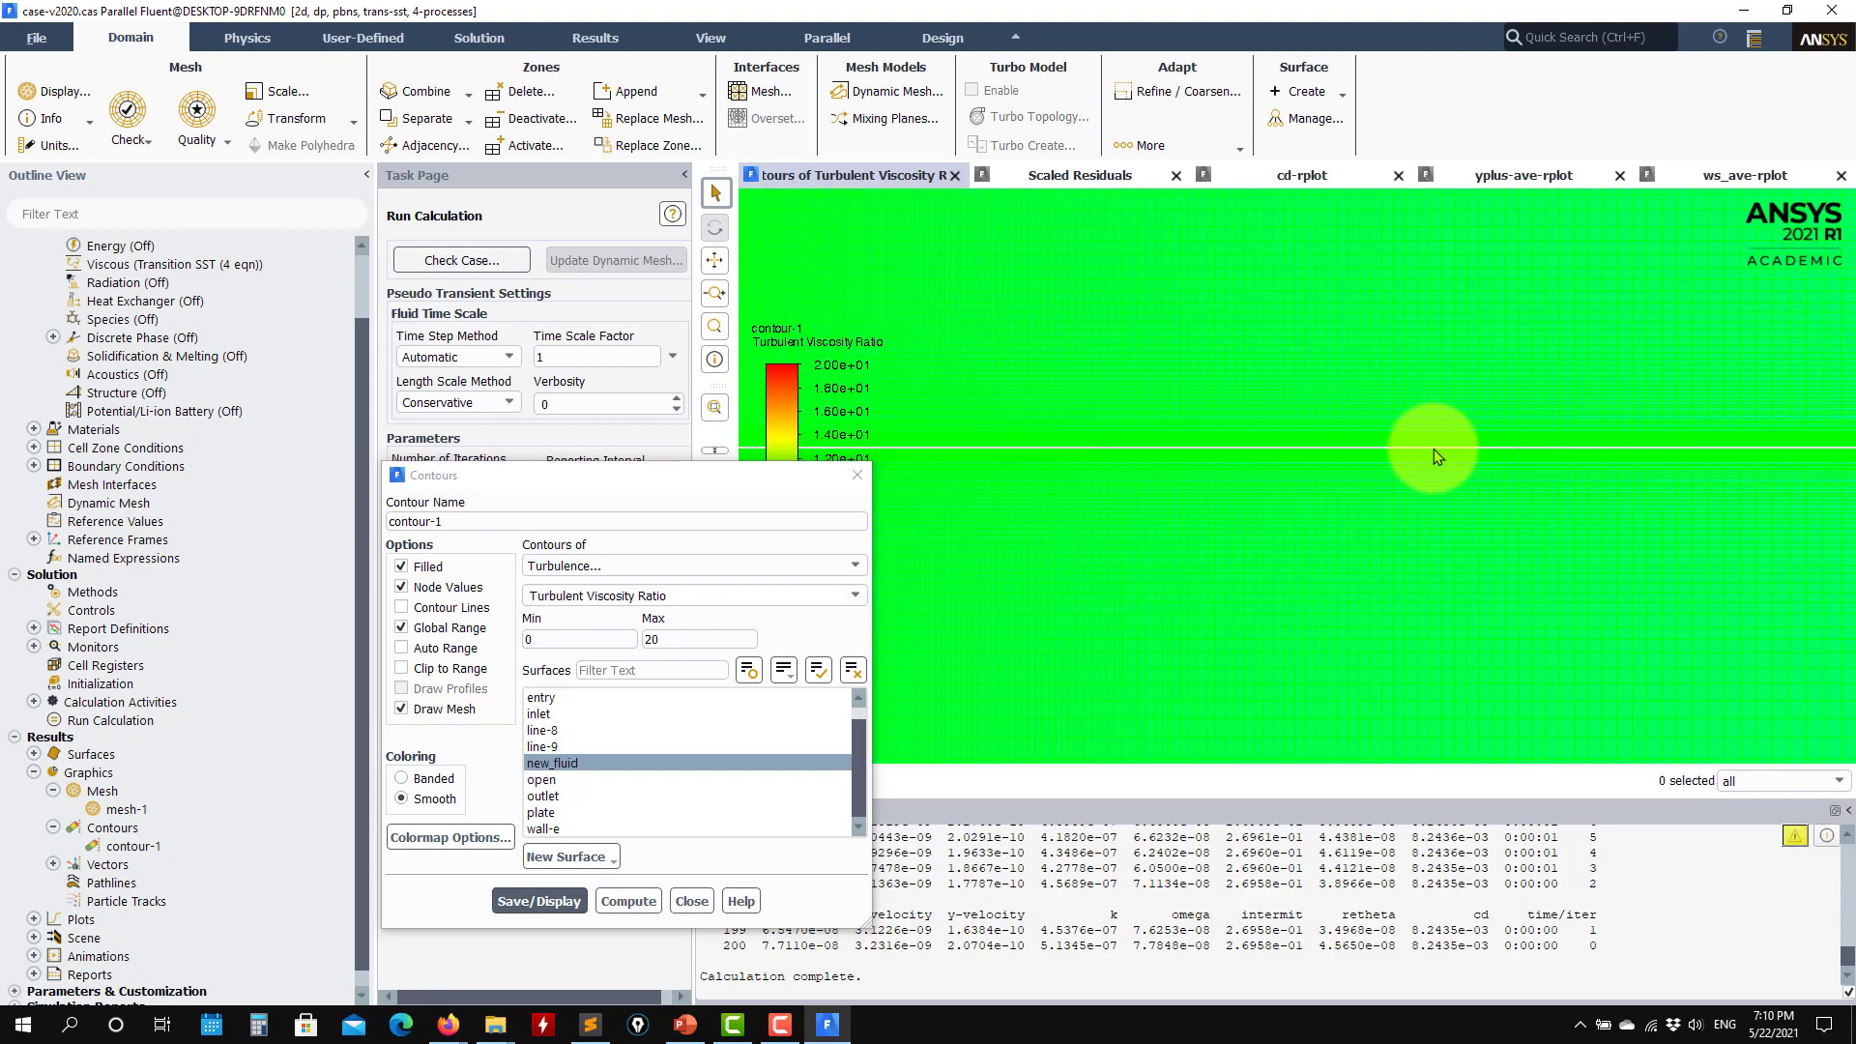
scroll(1586, 408, "down", 2)
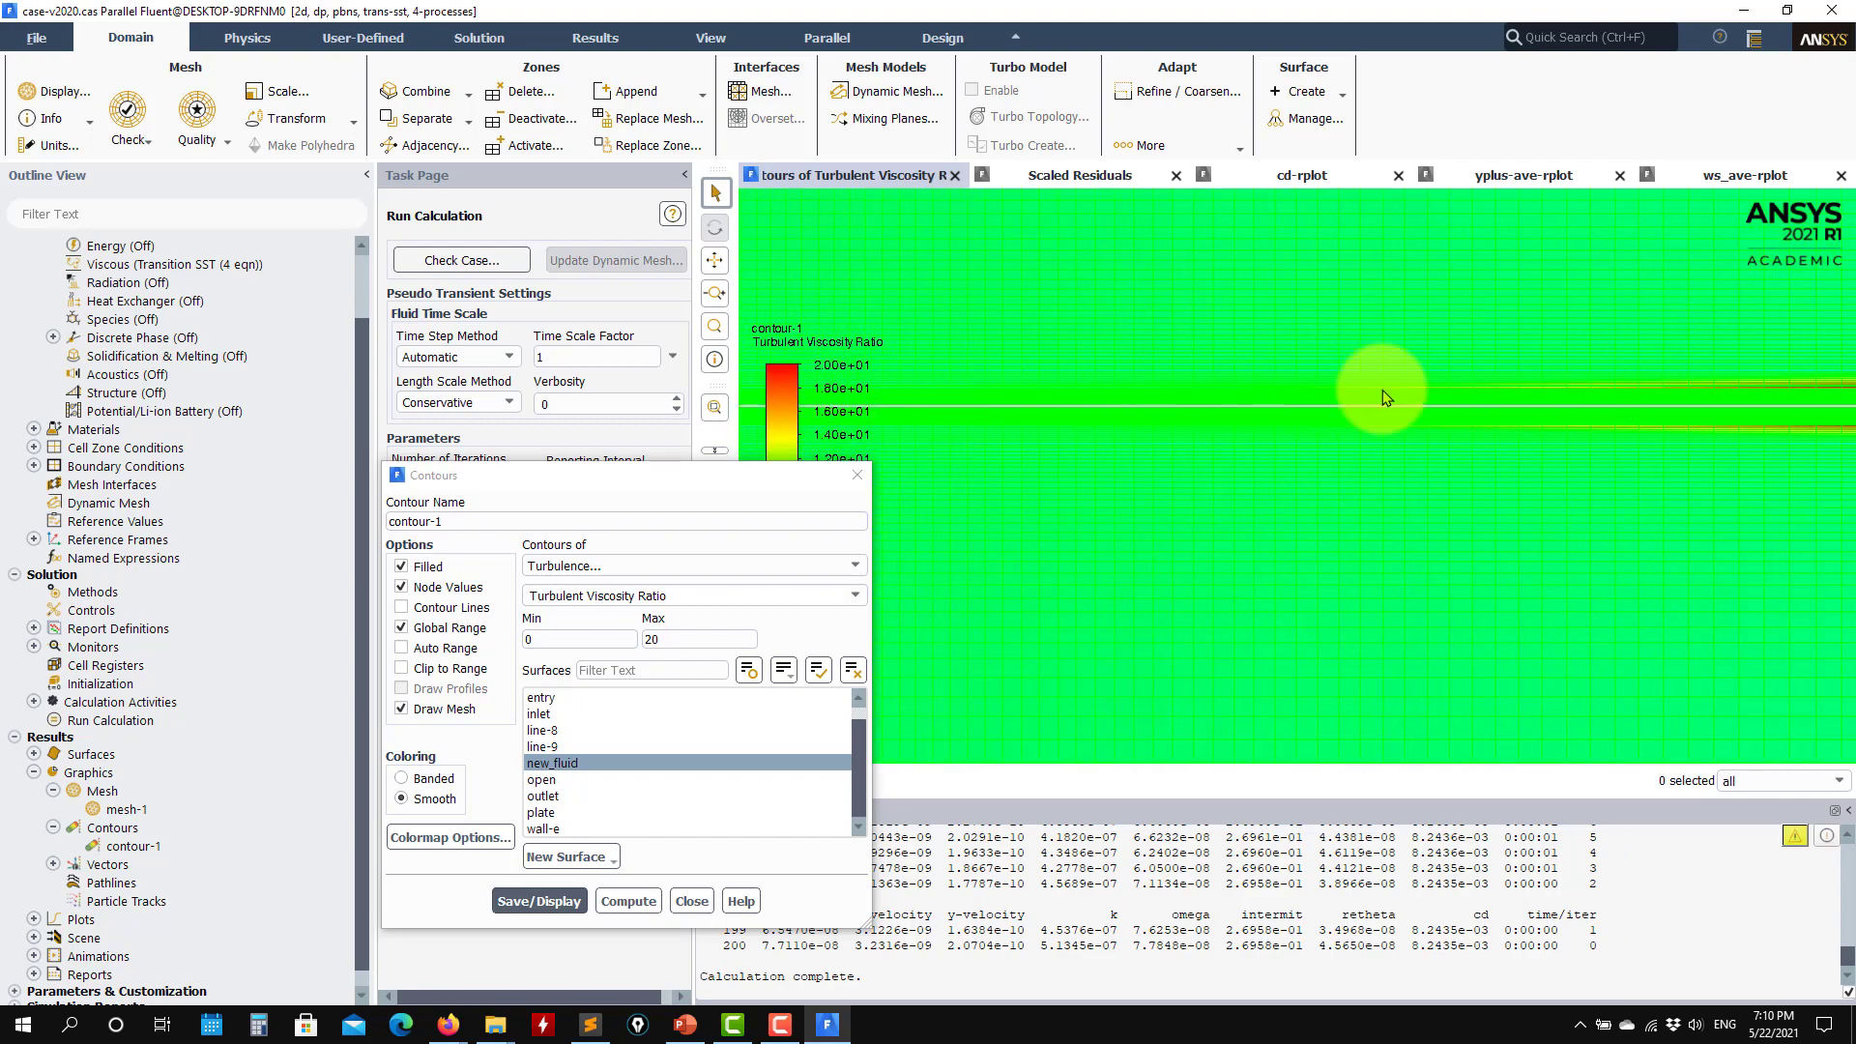
scroll(1774, 377, "down", 2)
scroll(1544, 396, "down", 2)
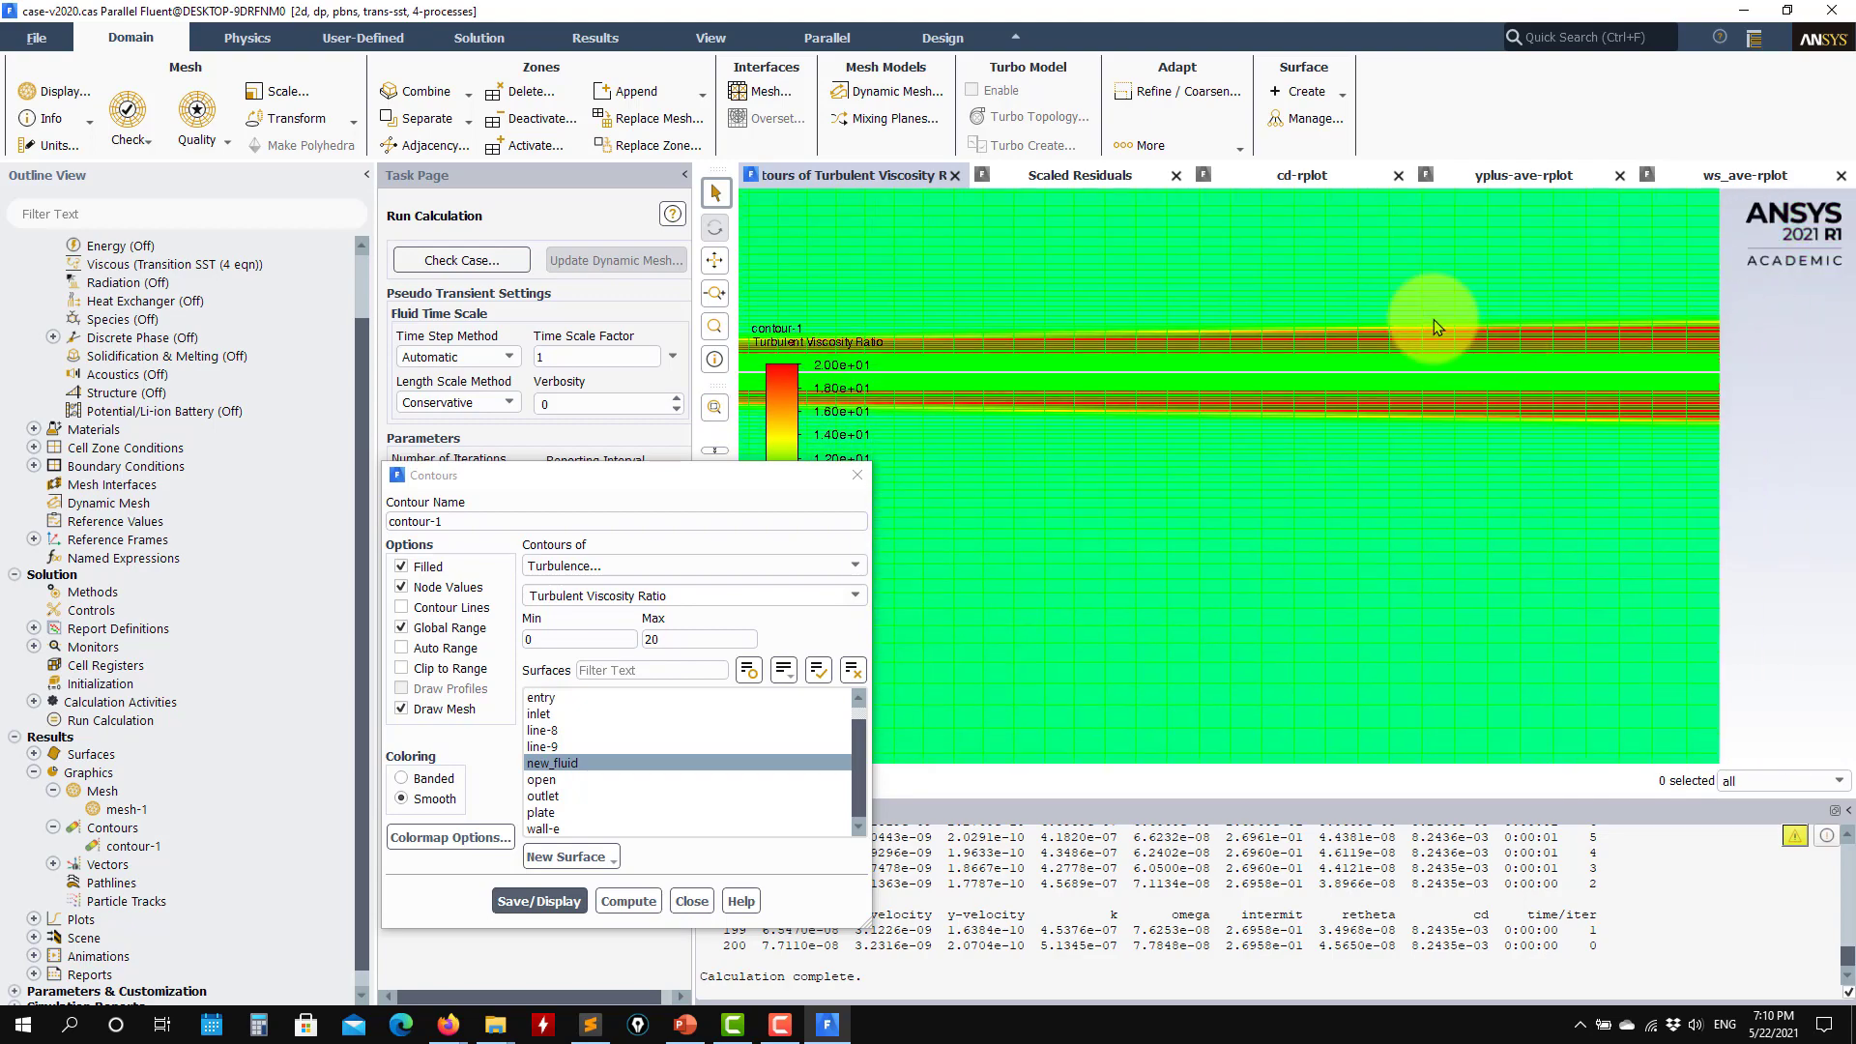
- Examine how many mesh layers resolve the thick turbulent boundary layer near the downstream end of the domain
scroll(1435, 319, "up", 3)
scroll(1396, 571, "up", 3)
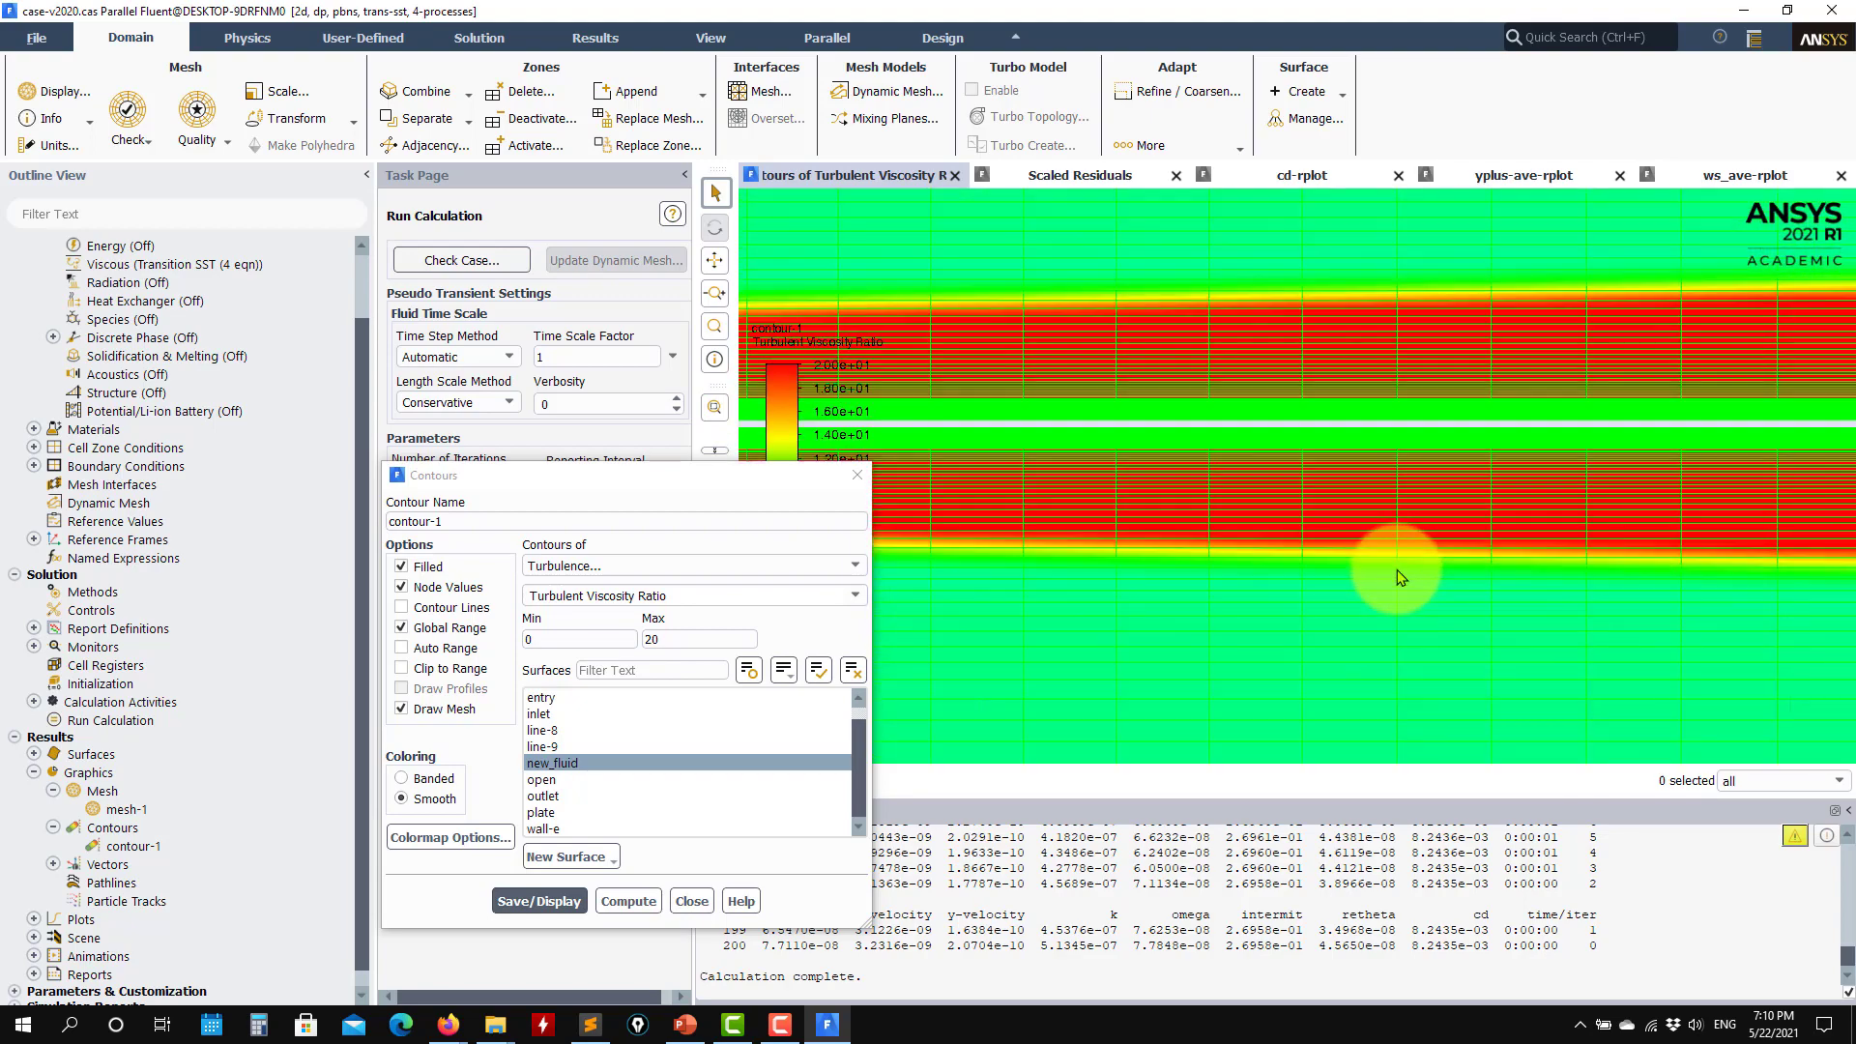
scroll(1344, 513, "up", 5)
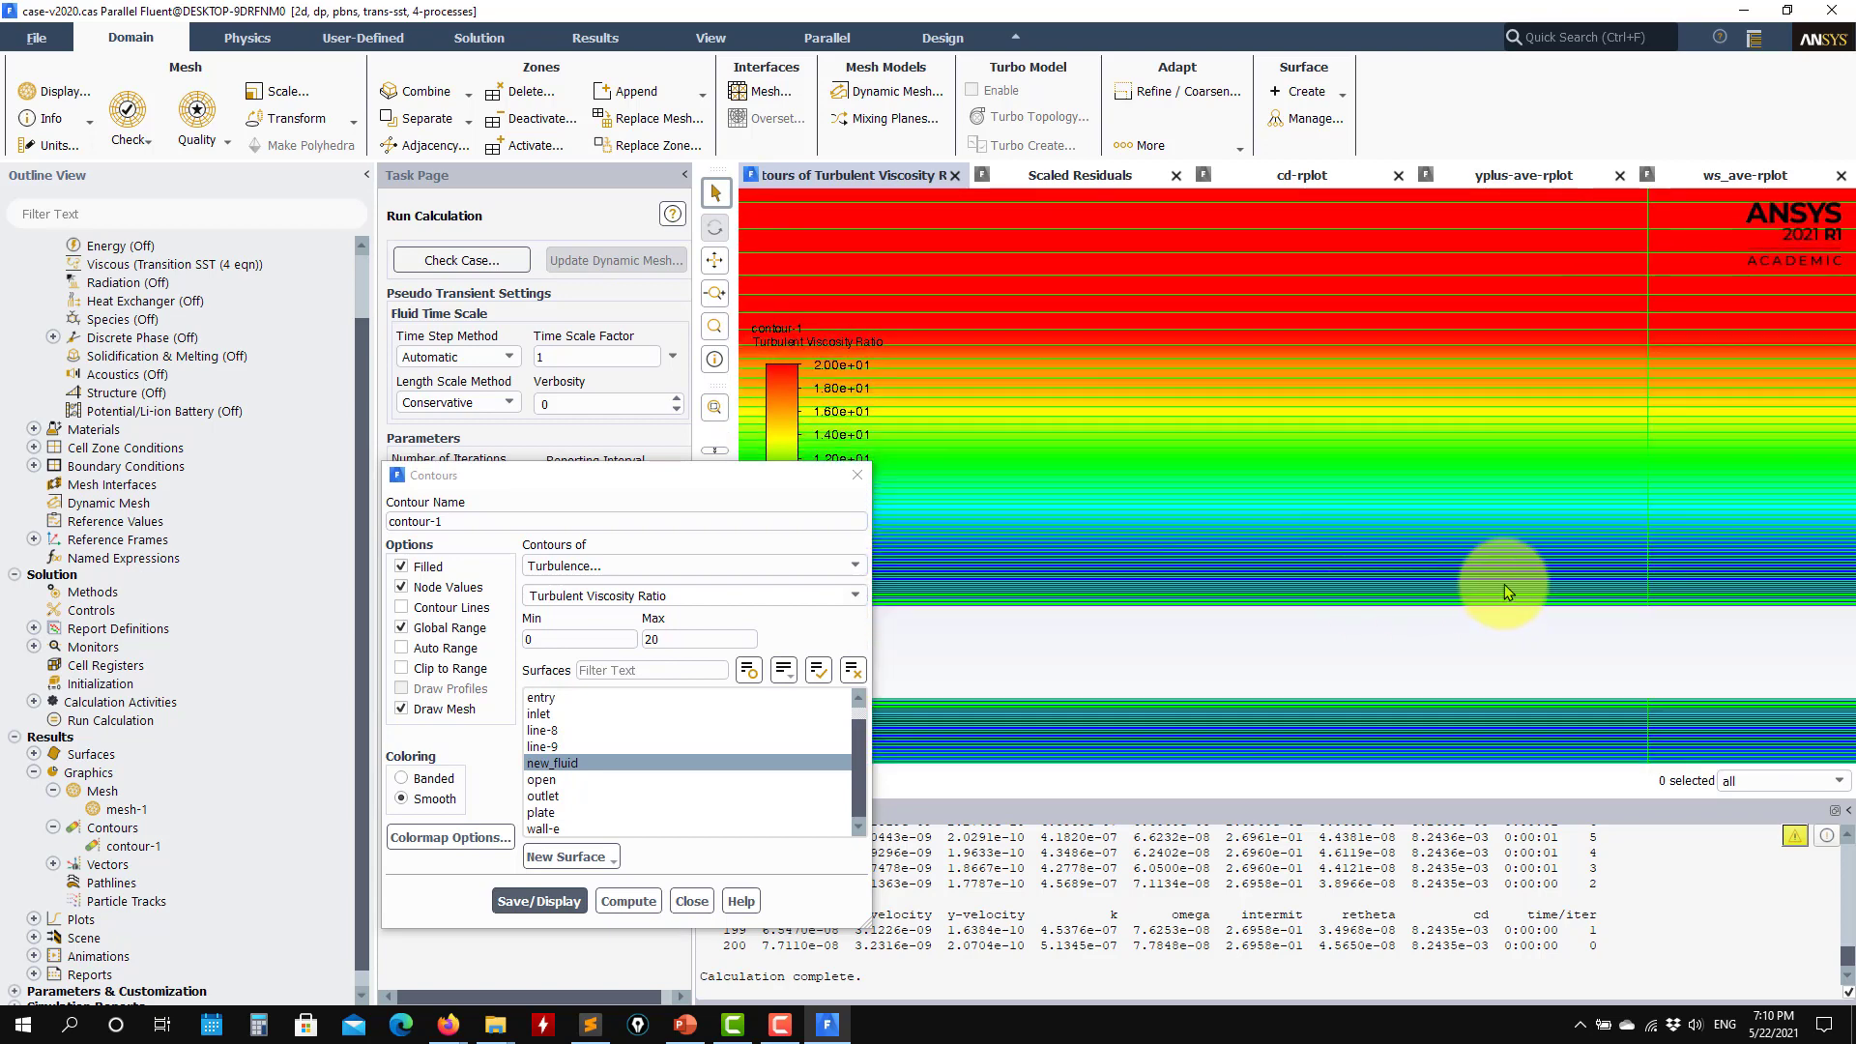
scroll(1496, 540, "up", 5)
scroll(1496, 536, "down", 3)
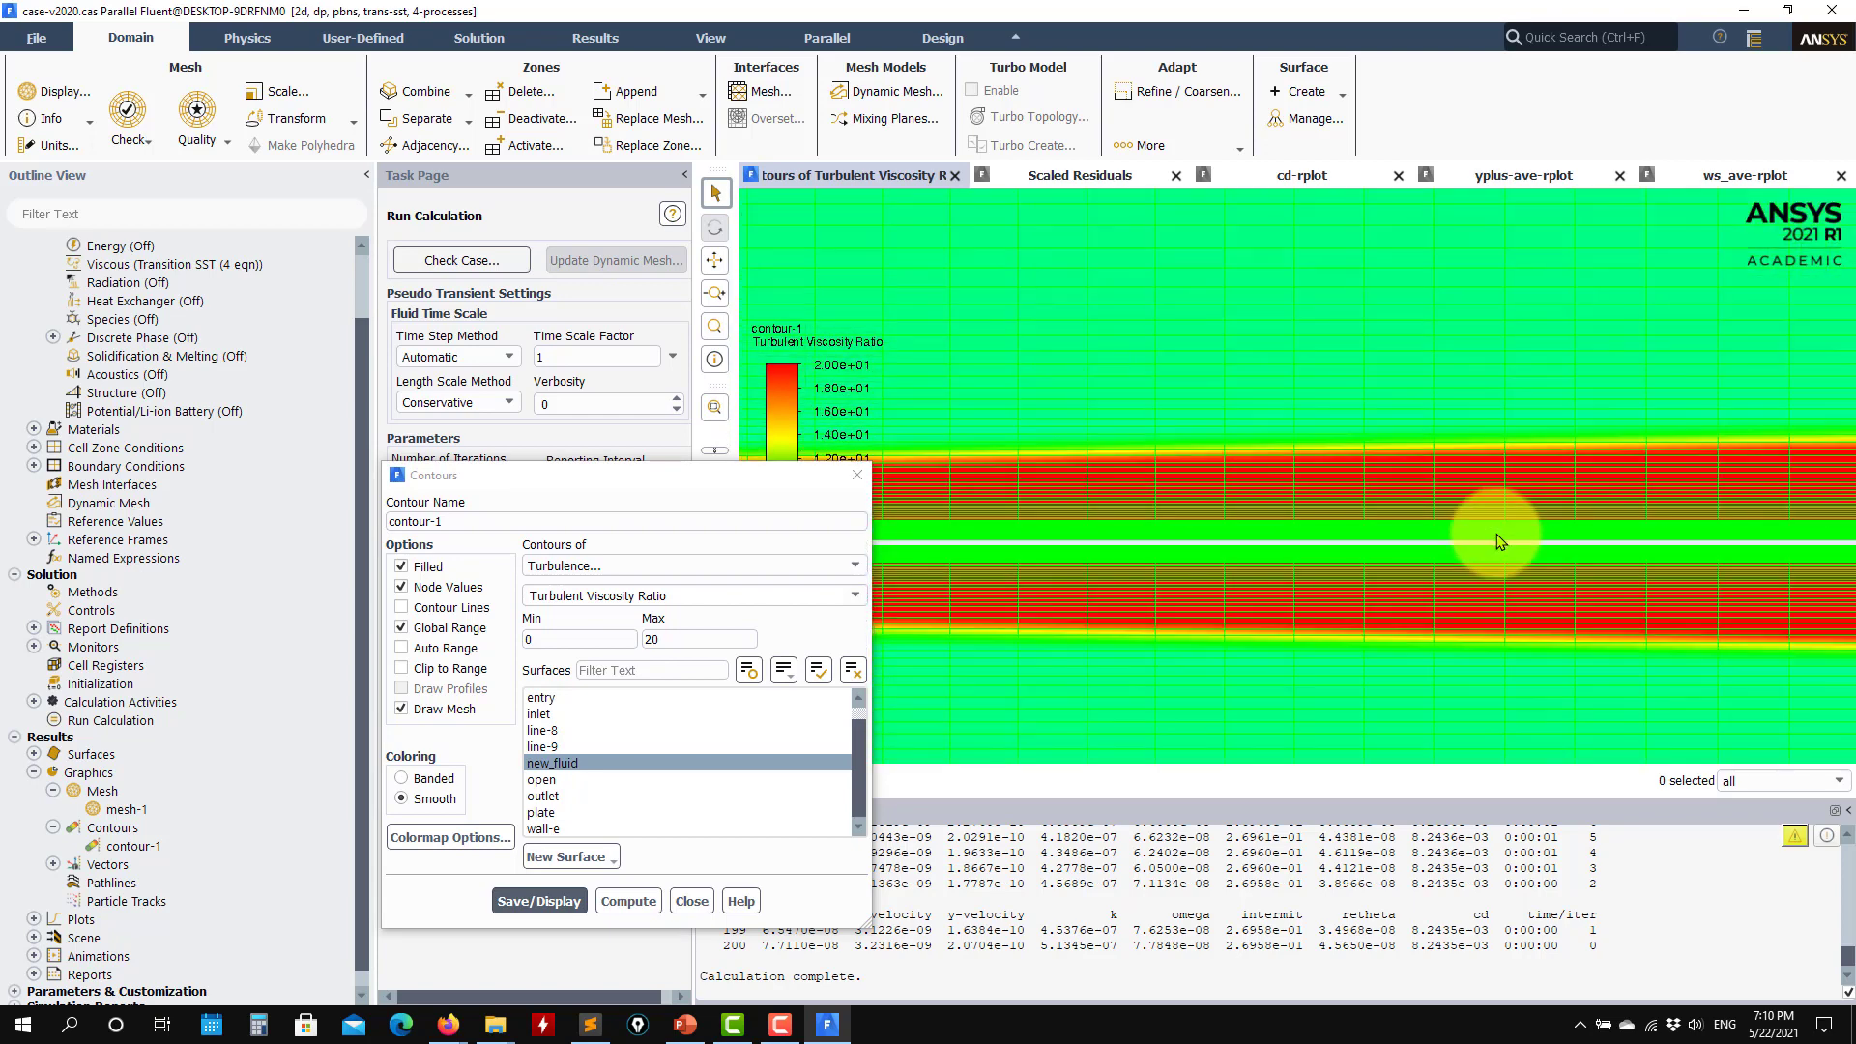
left_click_drag(1652, 501, 1349, 457)
scroll(1509, 448, "up", 2)
scroll(1506, 449, "up", 1)
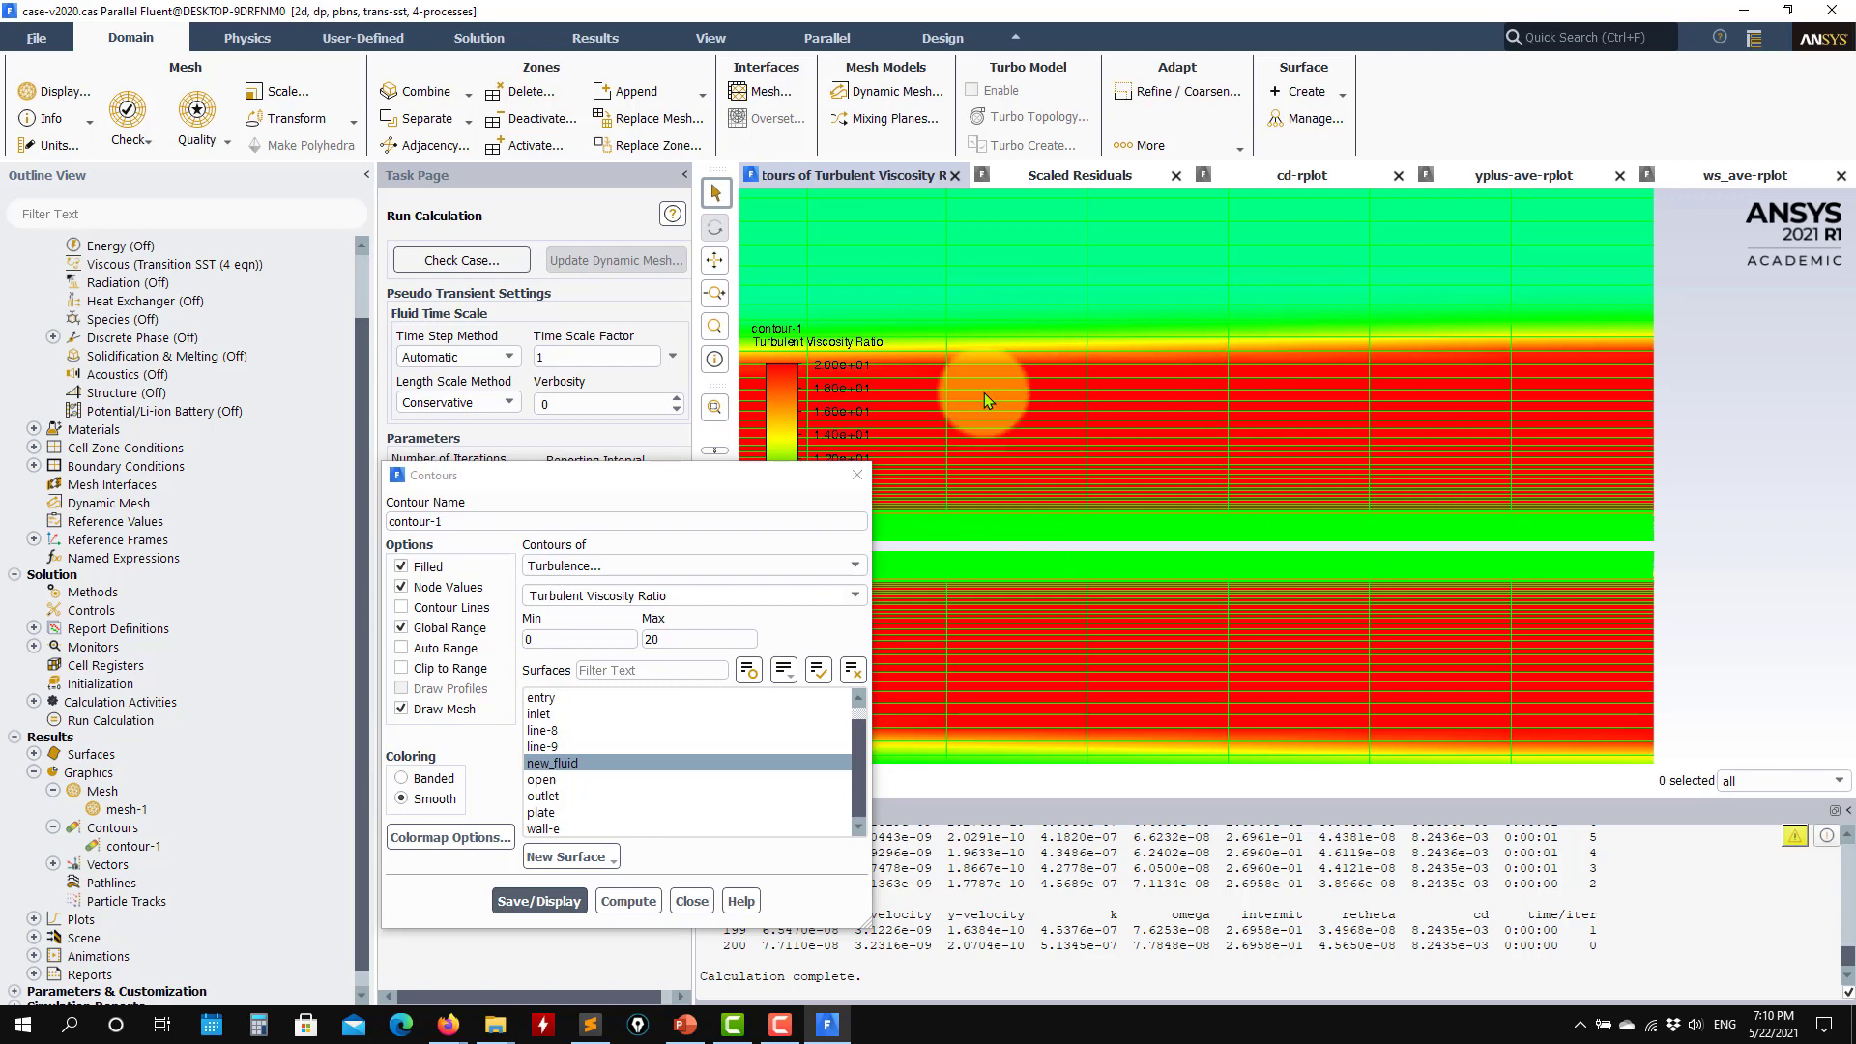
scroll(1164, 653, "down", 3)
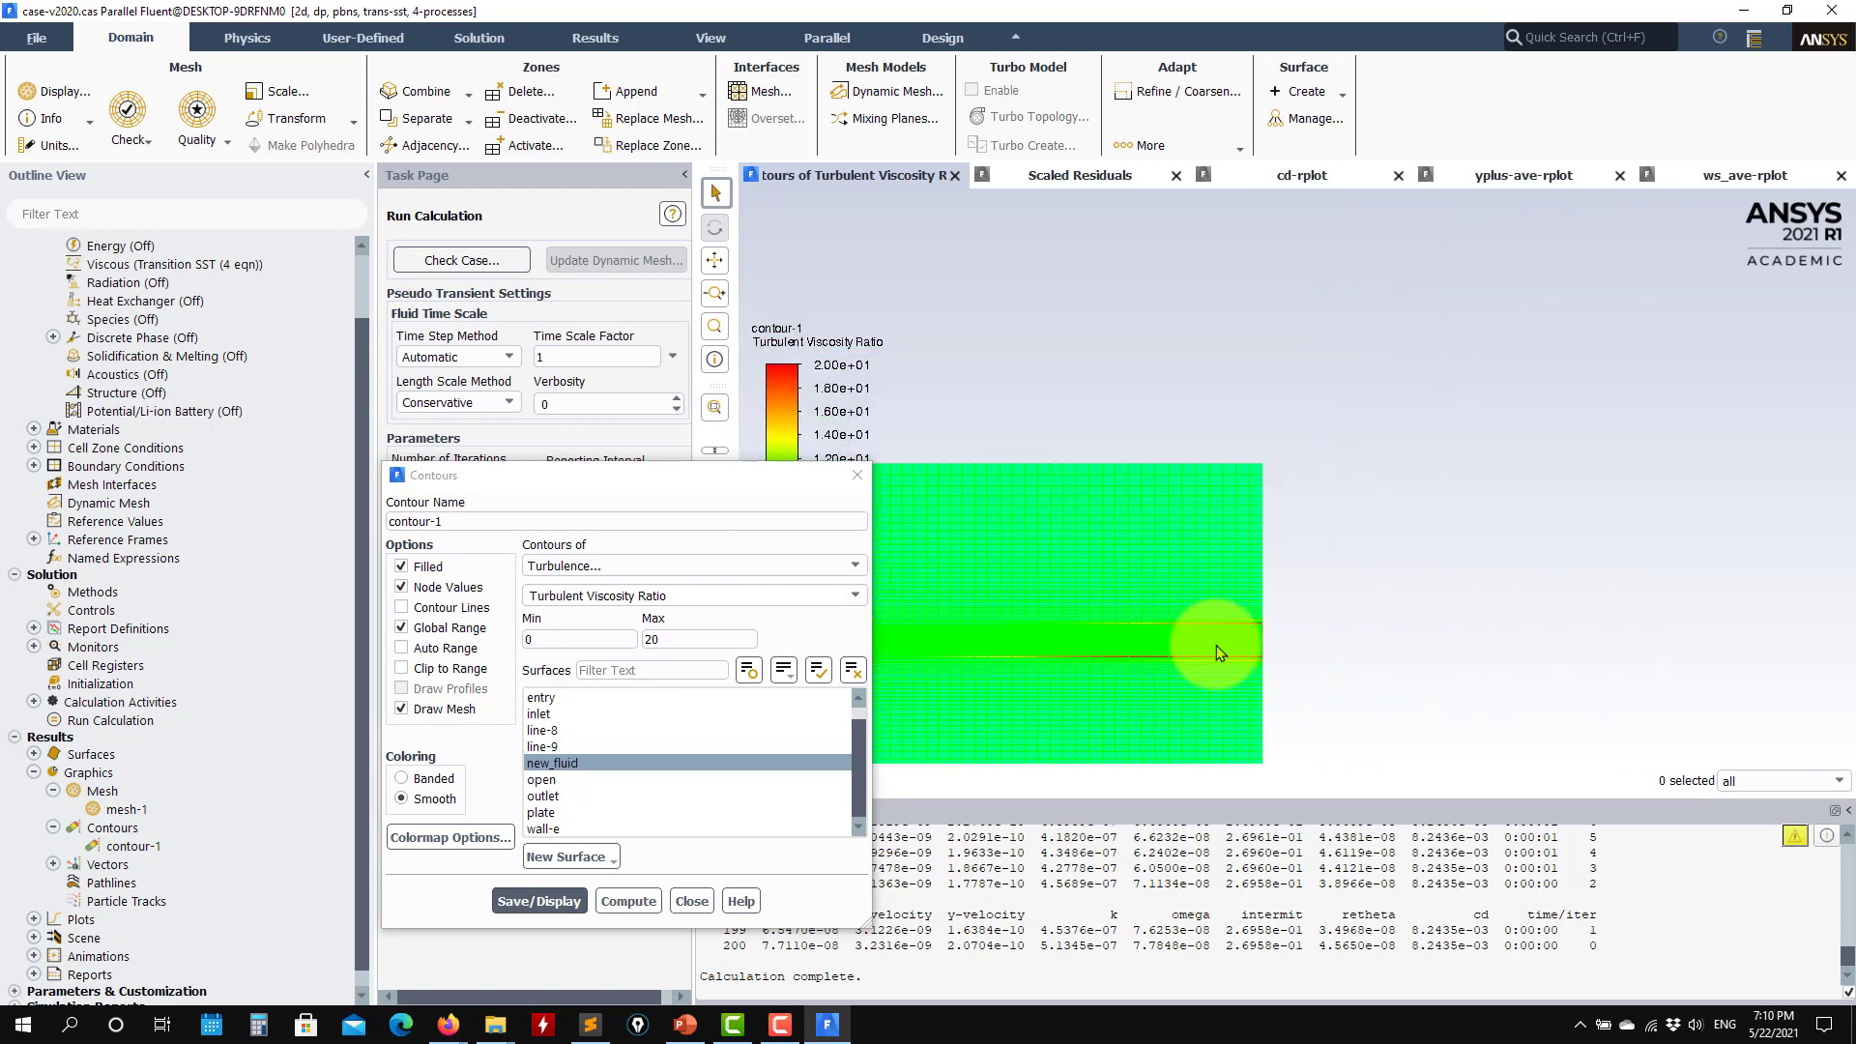
- Enable Auto Range for the Turbulent Viscosity Ratio contours of contour-1 and redisplay them
left_click(851, 565)
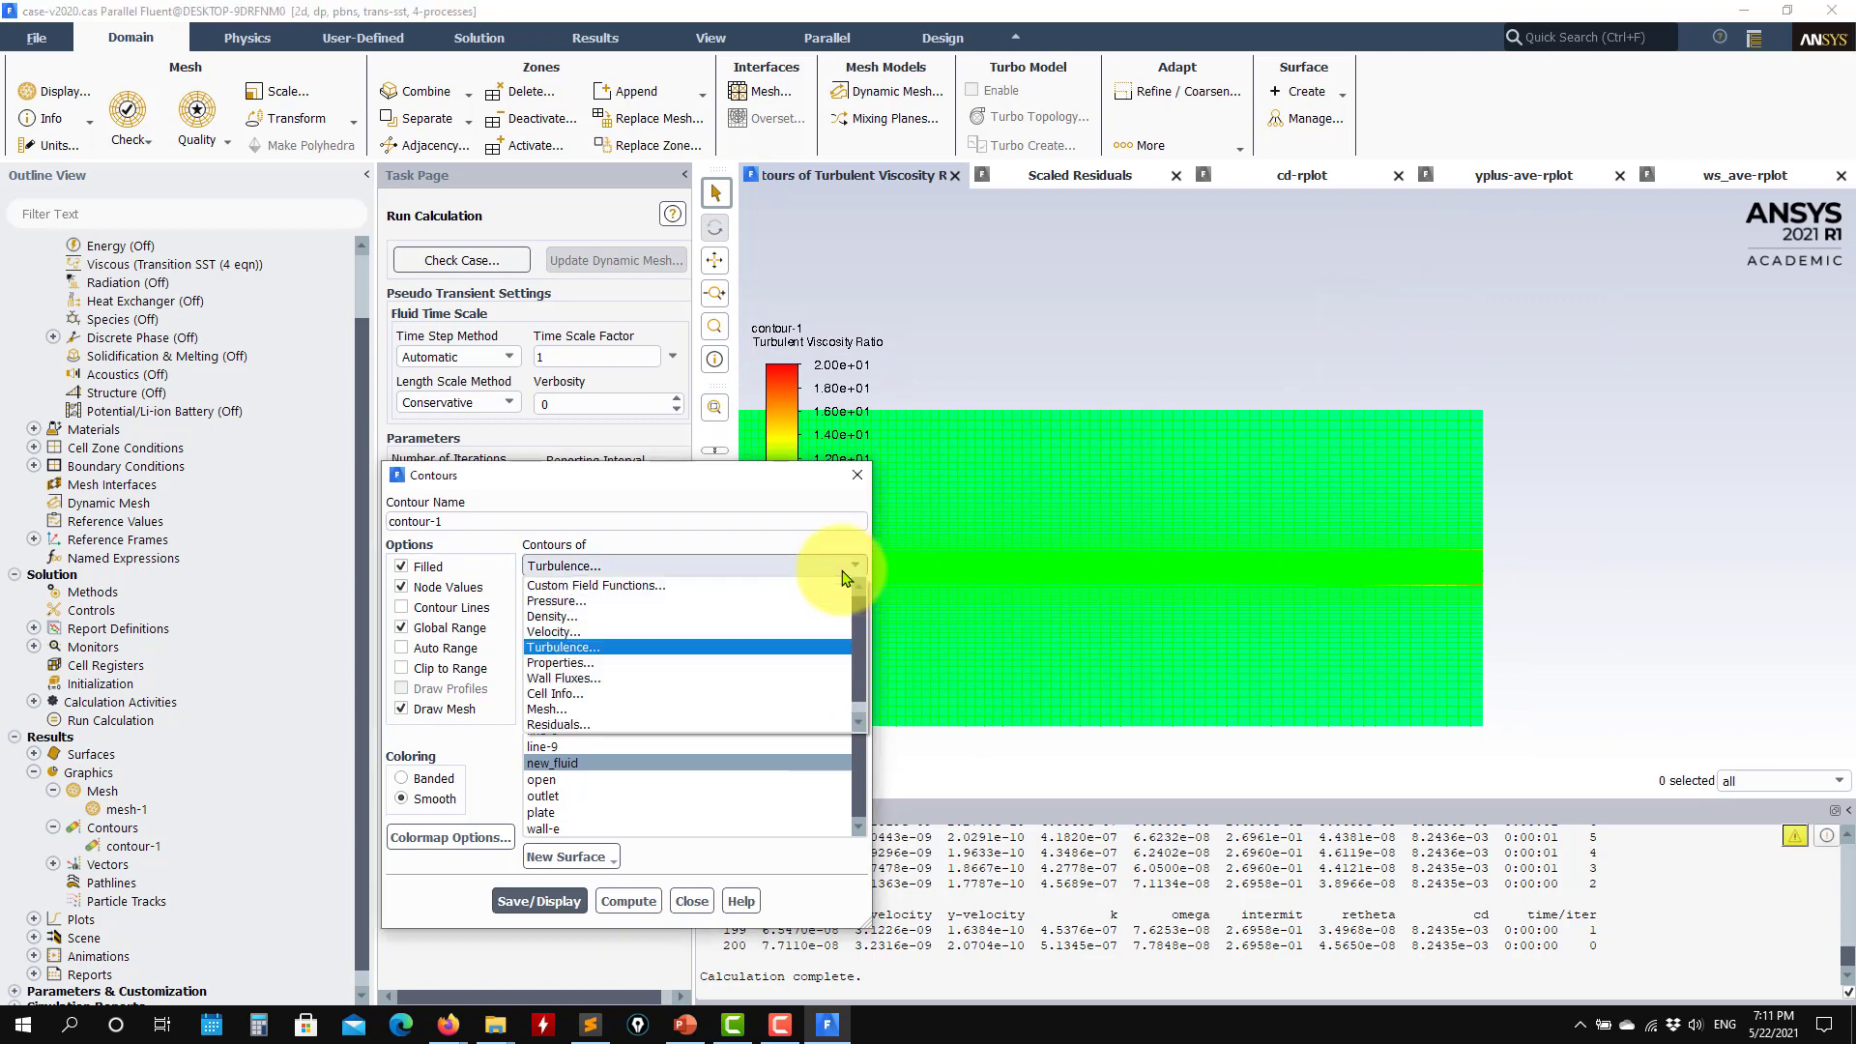
left_click(774, 647)
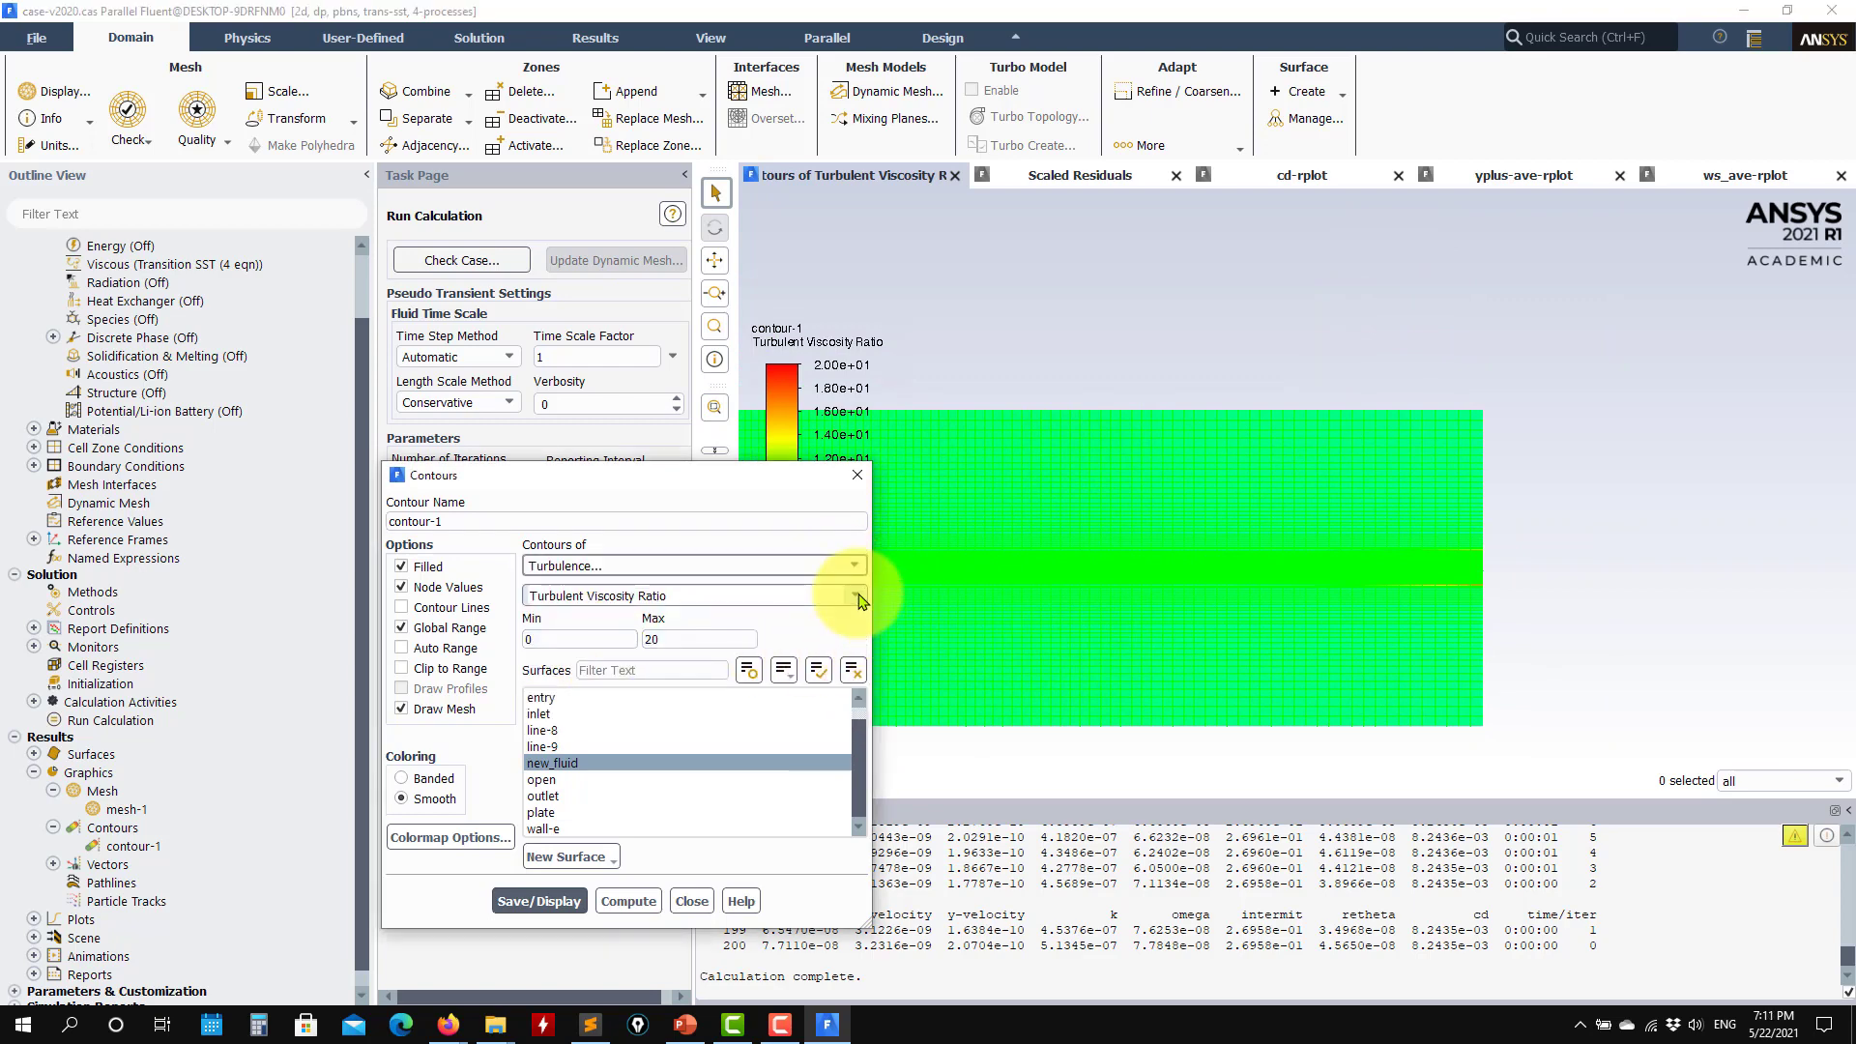
left_click(859, 600)
left_click(433, 648)
left_click(433, 648)
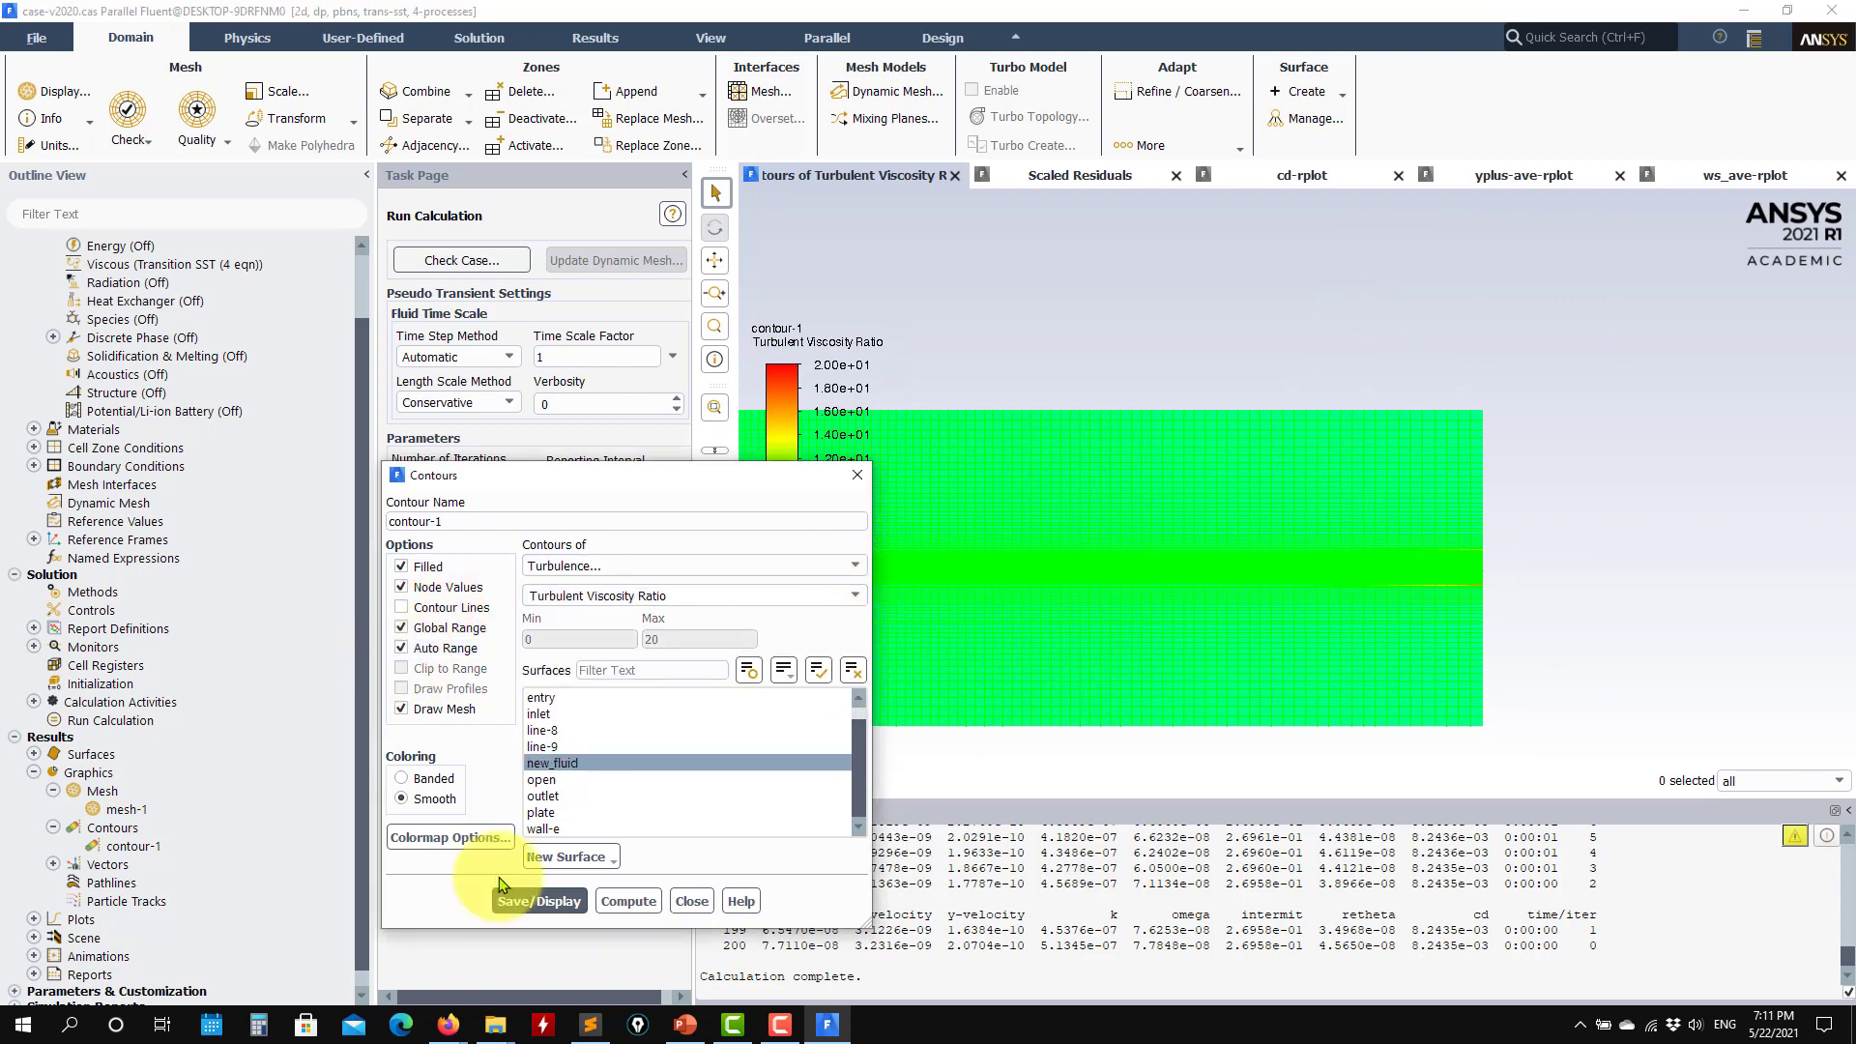
left_click(500, 891)
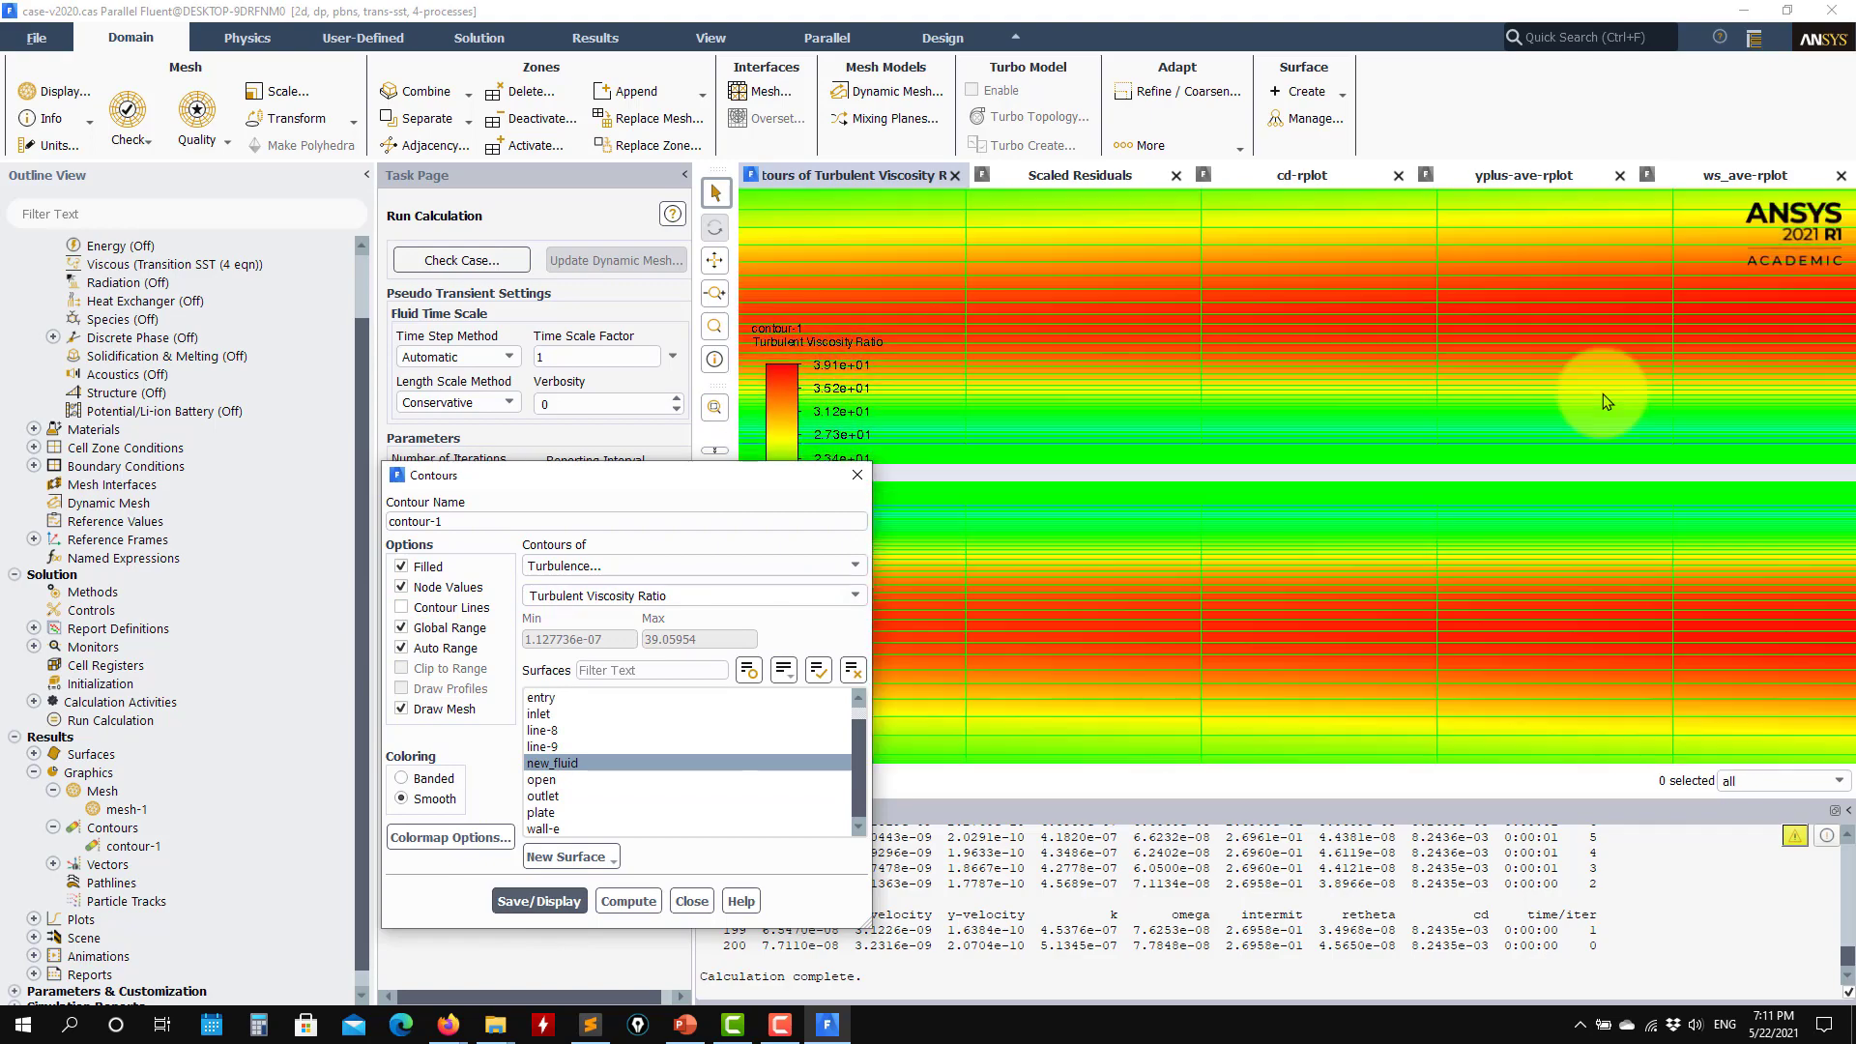
- Examine the auto-ranged turbulent viscosity ratio contours across the boundary layer, from the outlet back upstream along the plate
scroll(1554, 427, "down", 5)
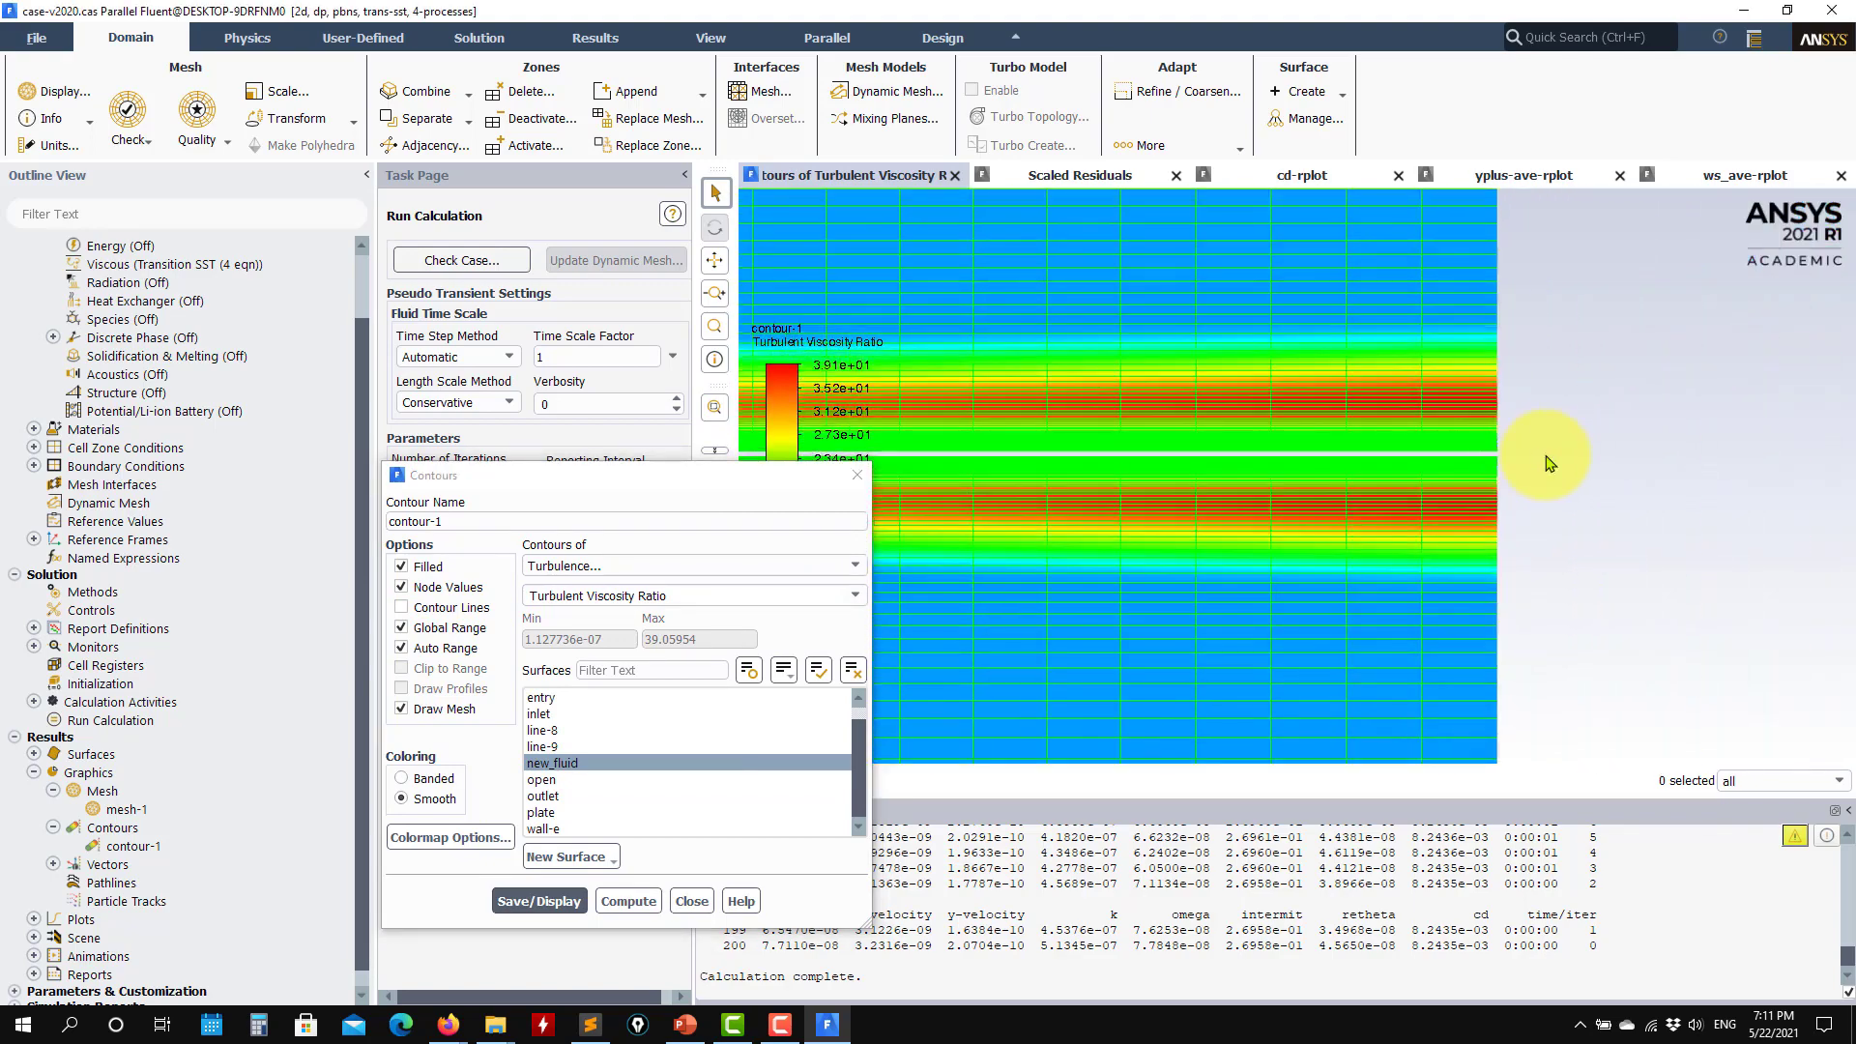
scroll(1546, 462, "up", 5)
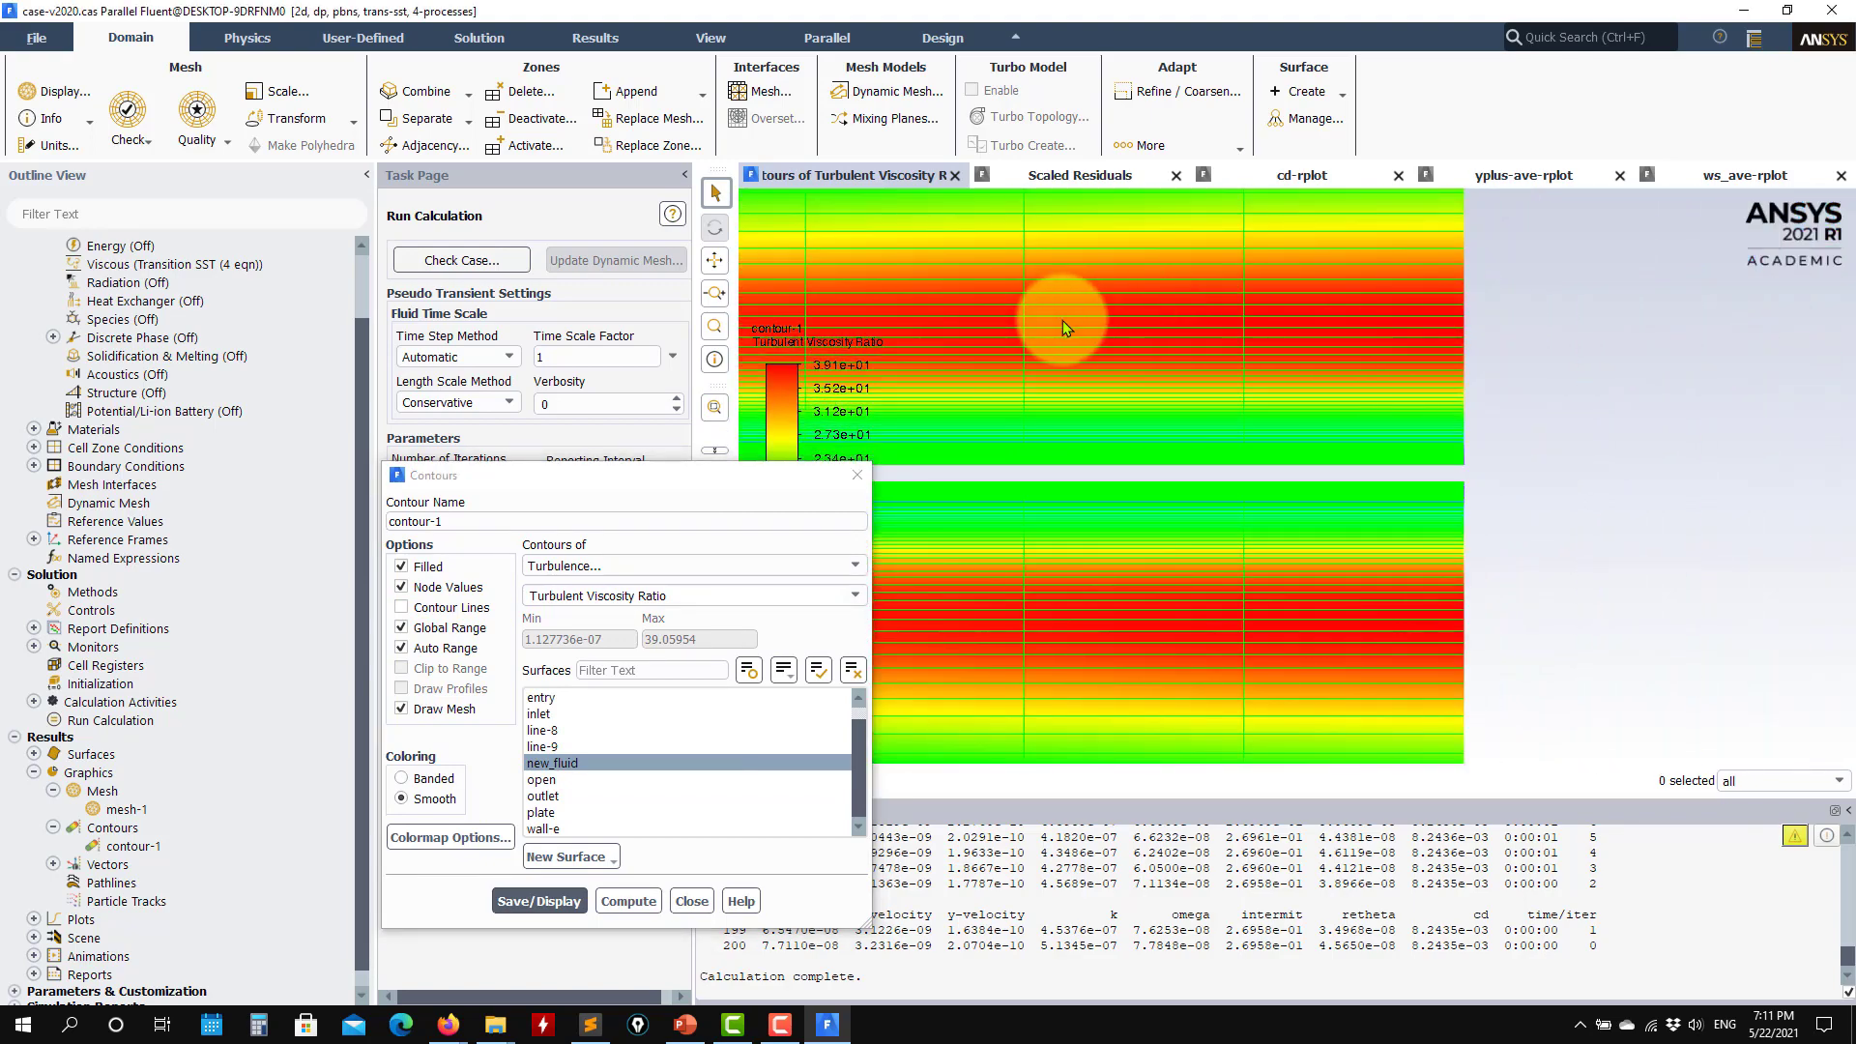
left_click_drag(1251, 358, 1412, 381)
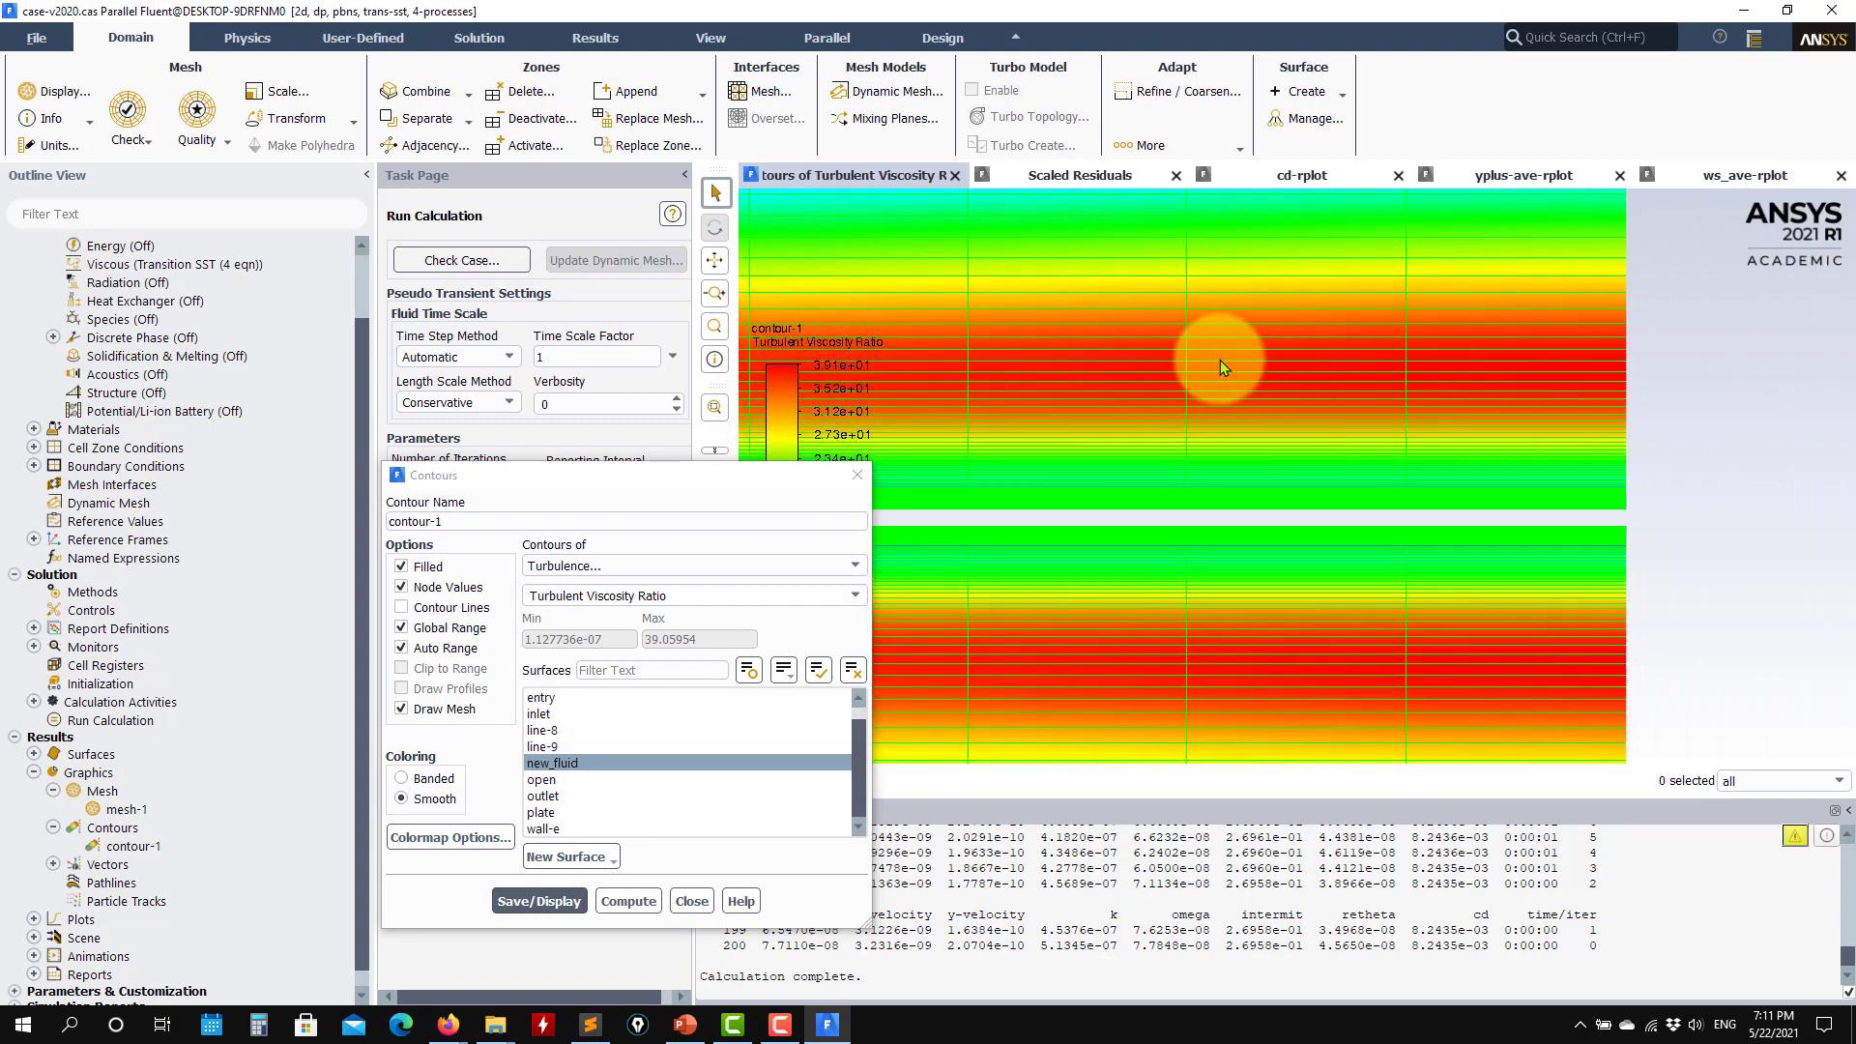
scroll(1286, 382, "down", 2)
scroll(1273, 375, "down", 1)
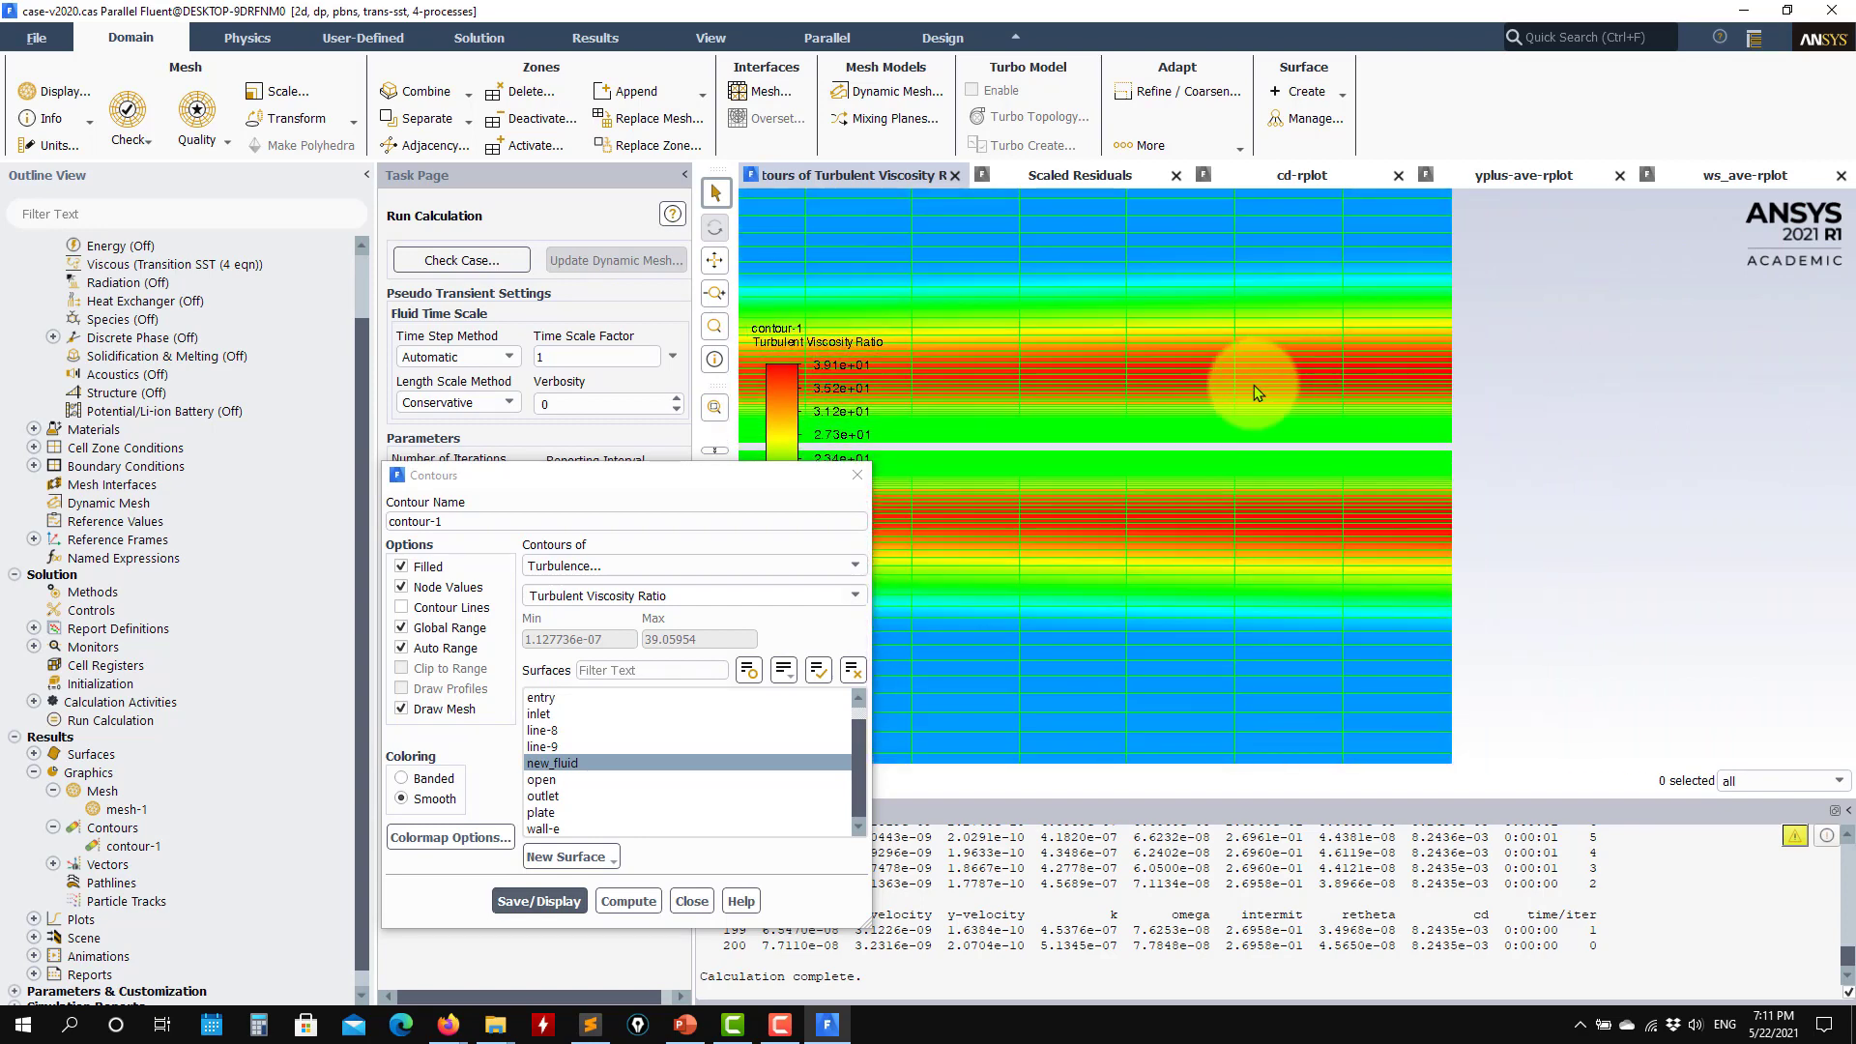
scroll(1268, 369, "down", 2)
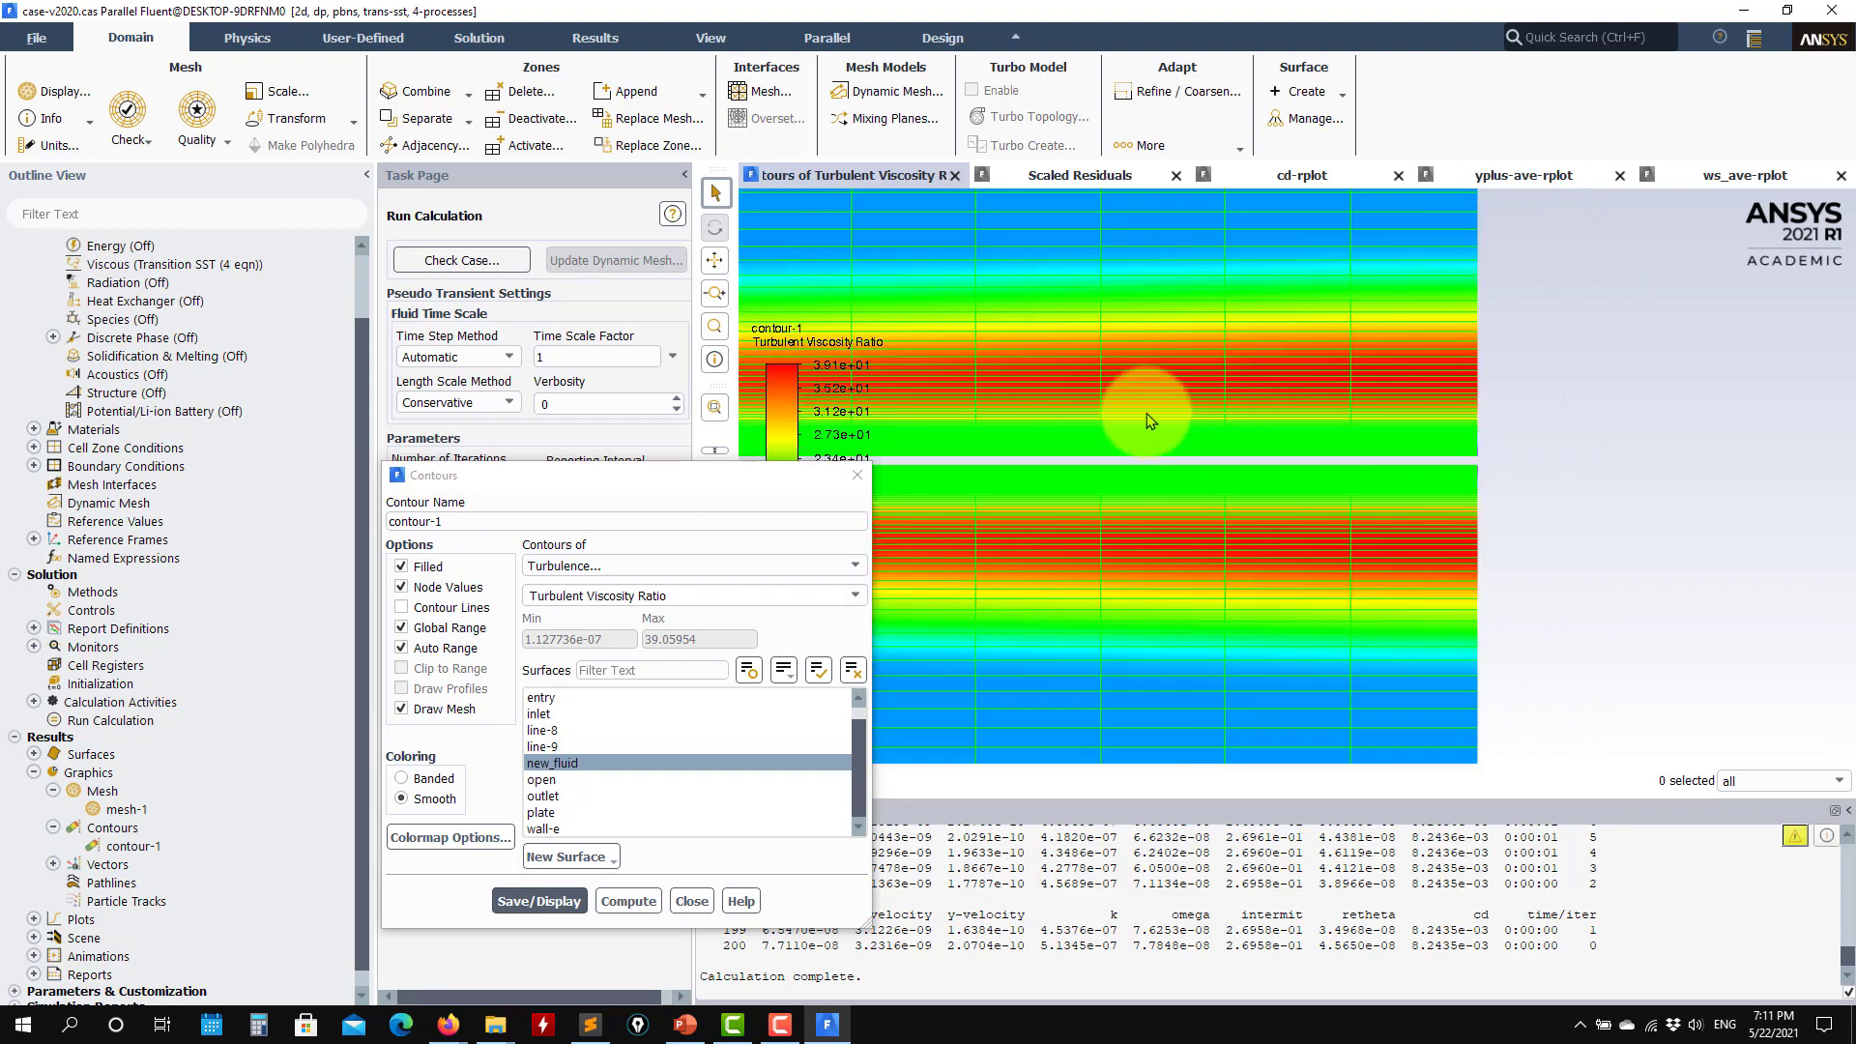
scroll(1203, 375, "down", 3)
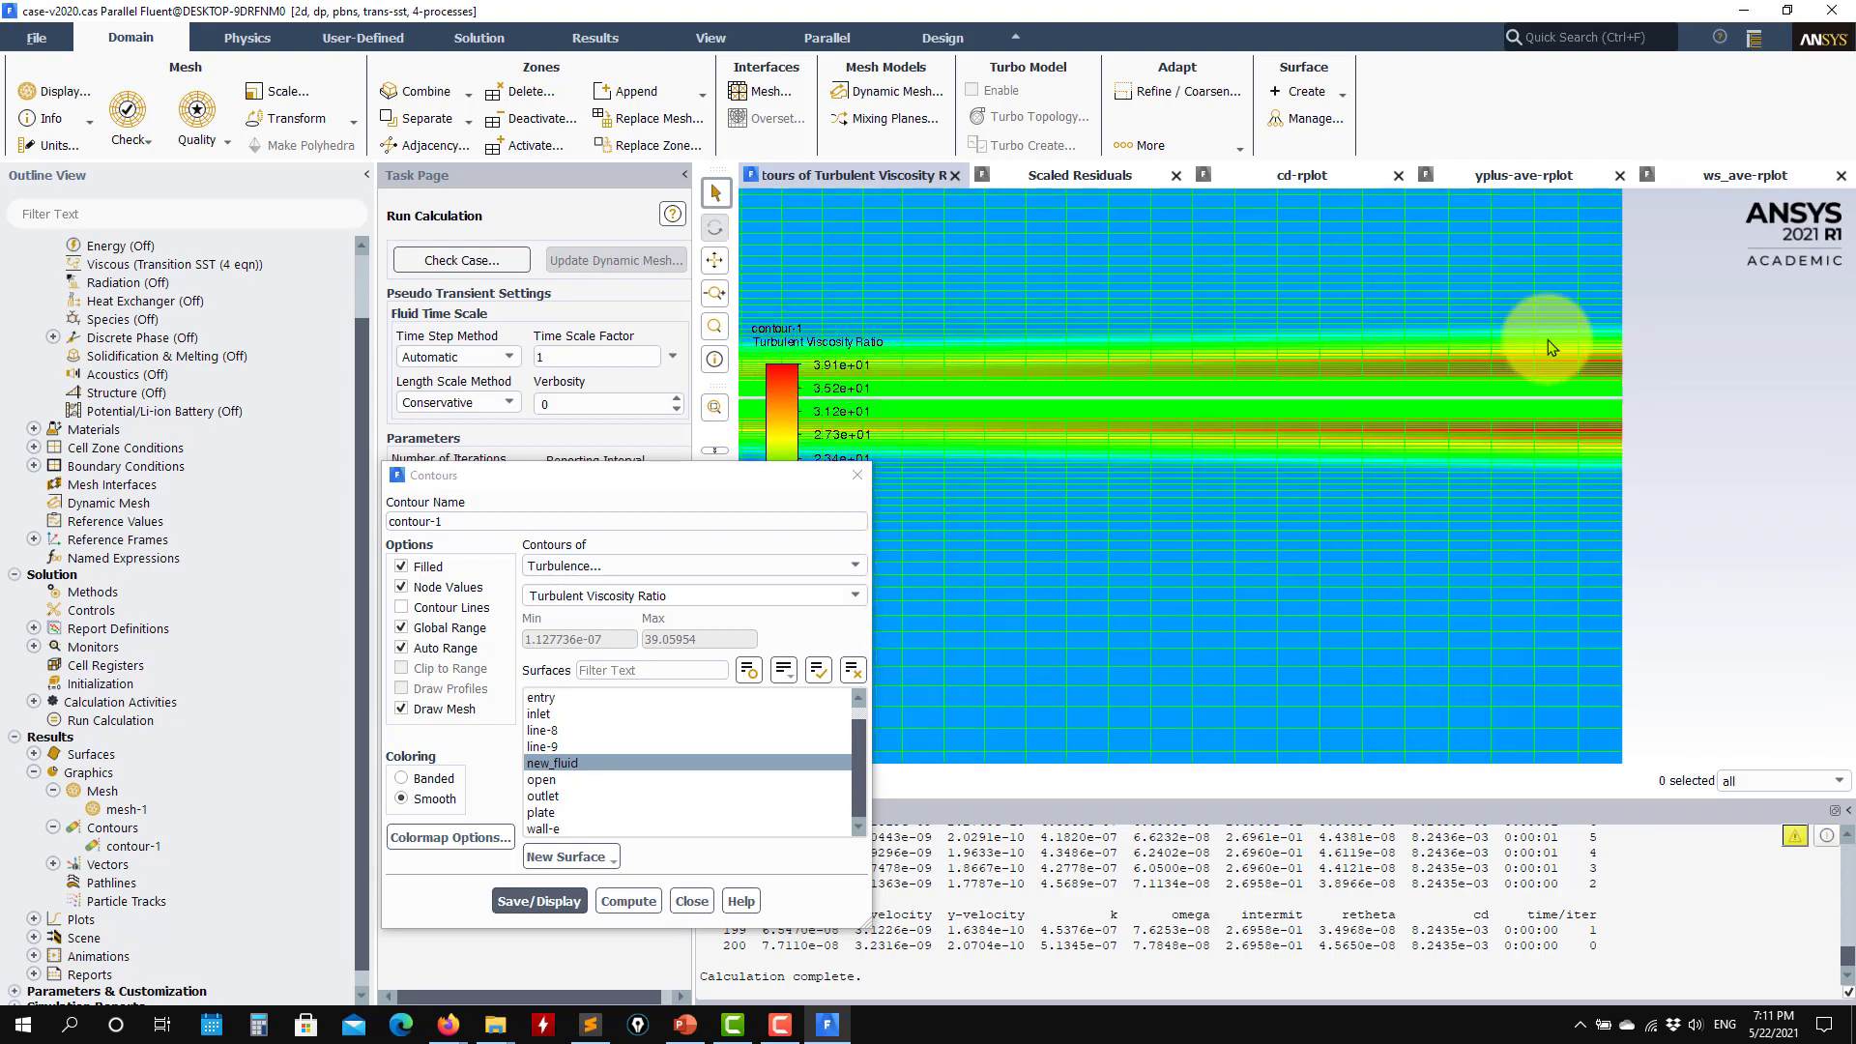
scroll(1122, 425, "up", 3)
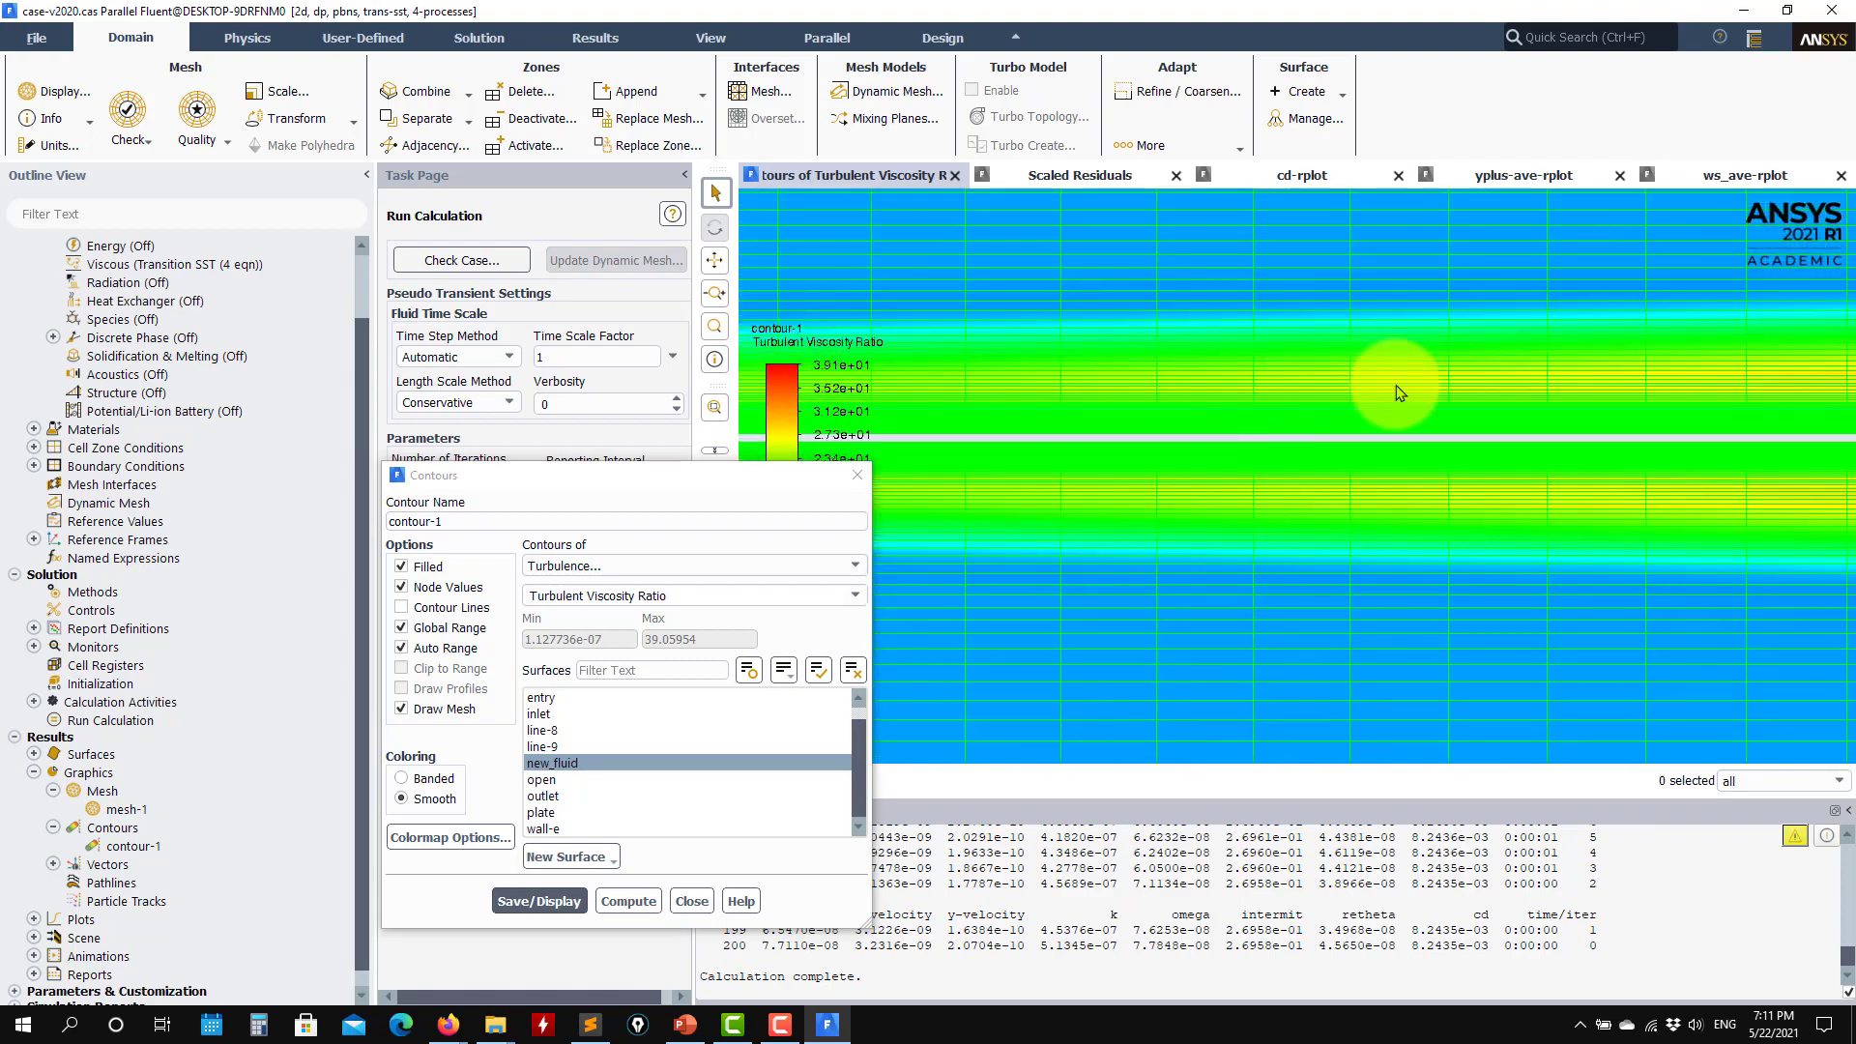
scroll(1648, 368, "up", 1)
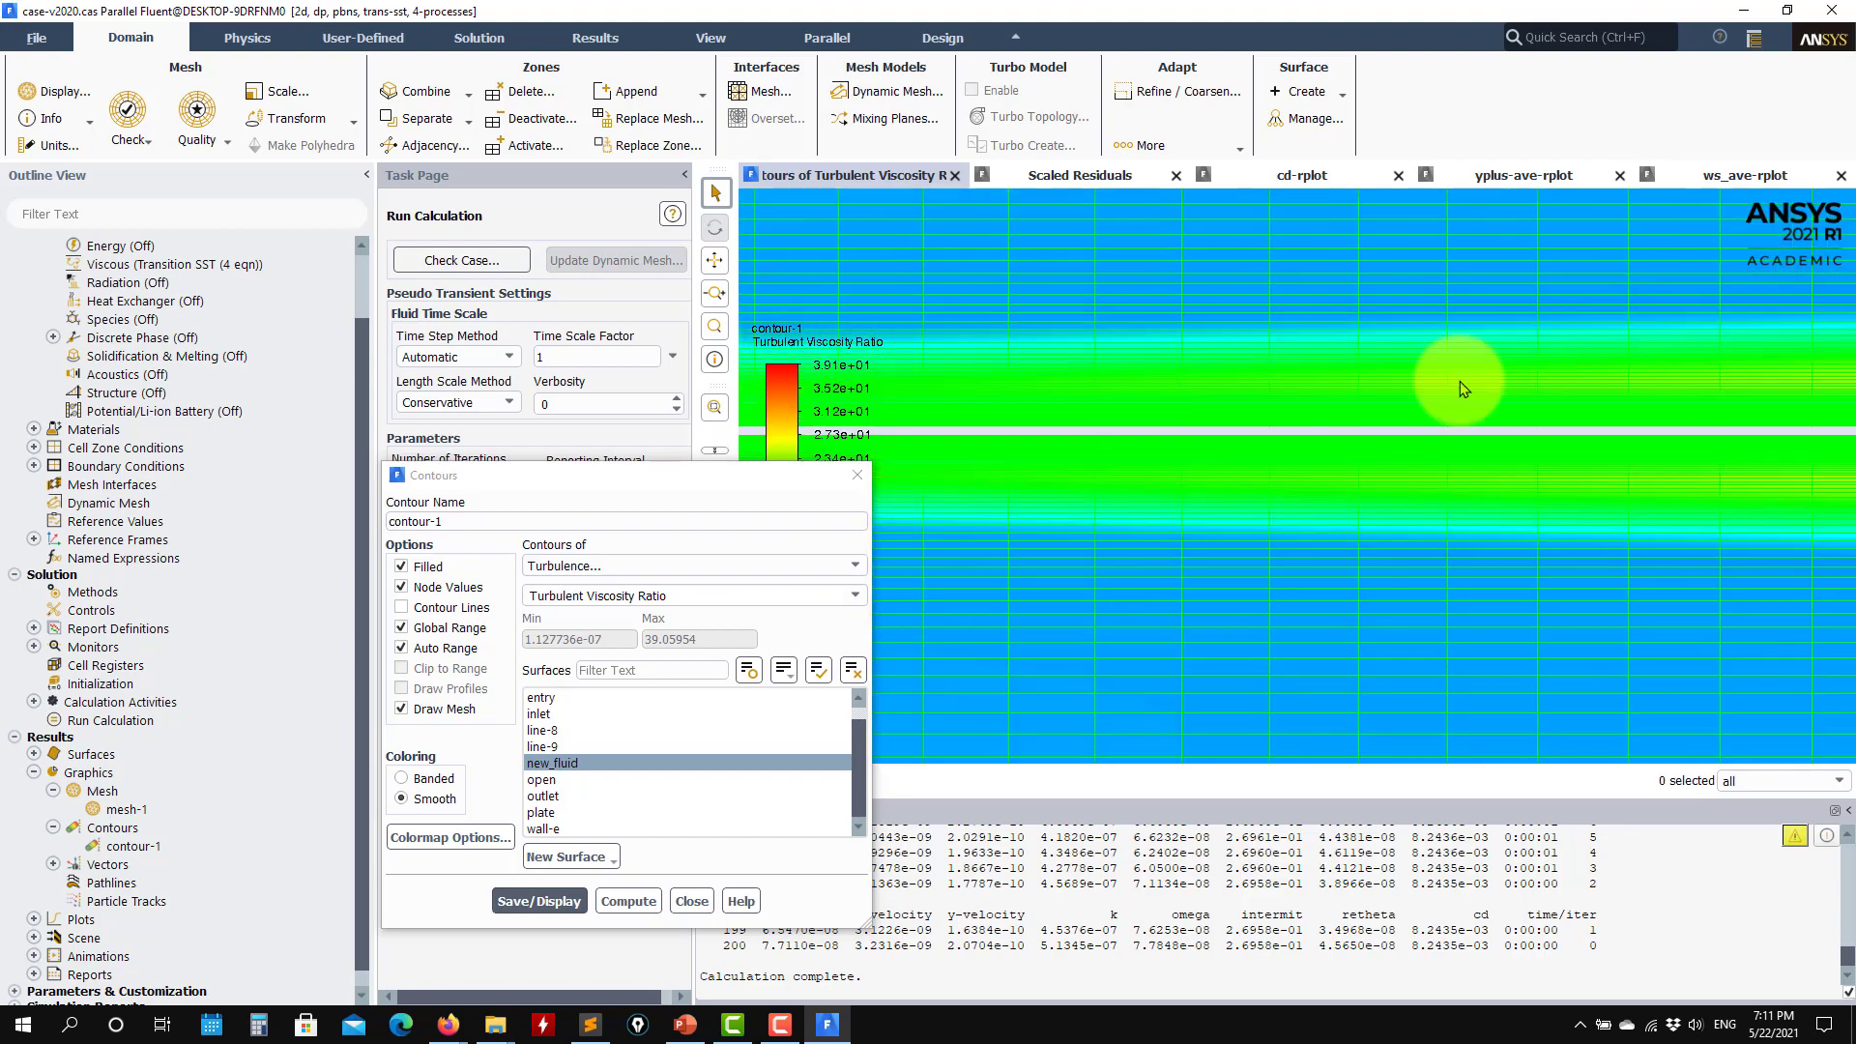
scroll(1215, 397, "up", 3)
scroll(1179, 387, "down", 5)
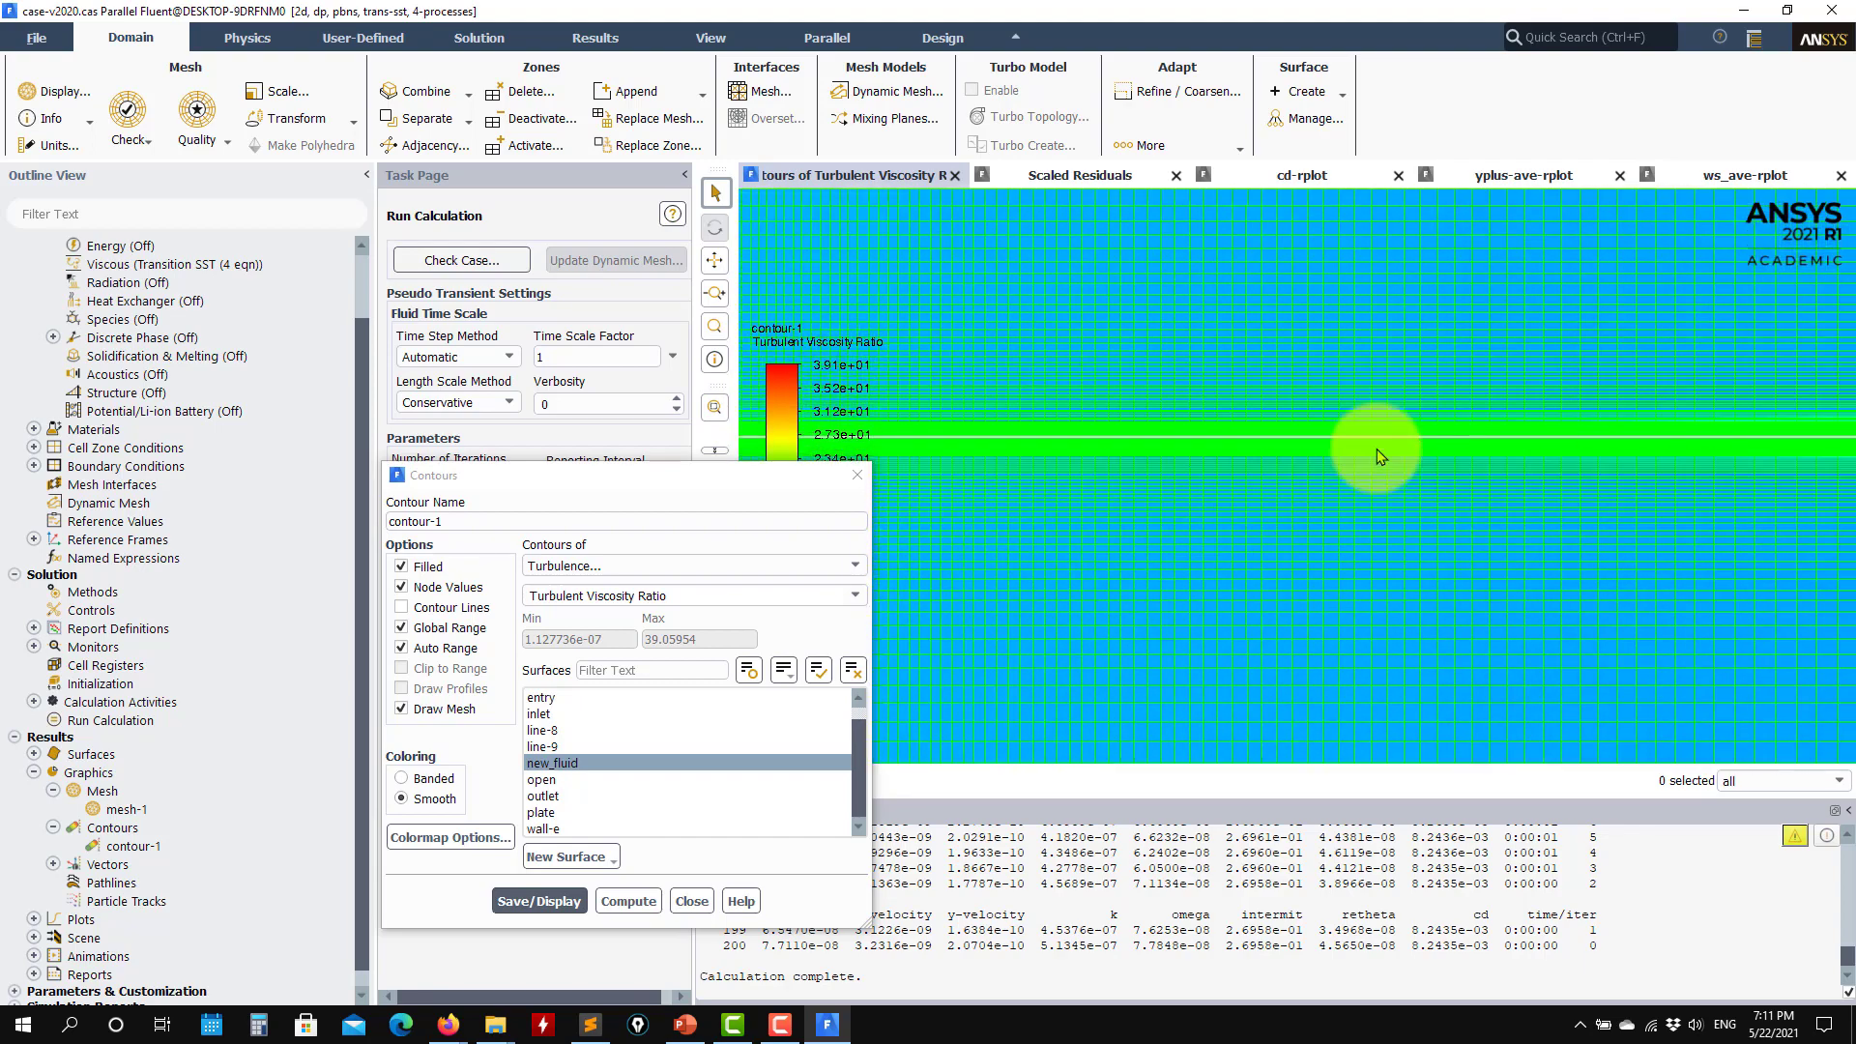
- Change the contour-1 variable to Intermittency, under Turbulence, on the new_fluid surface and display it
scroll(1363, 455, "down", 3)
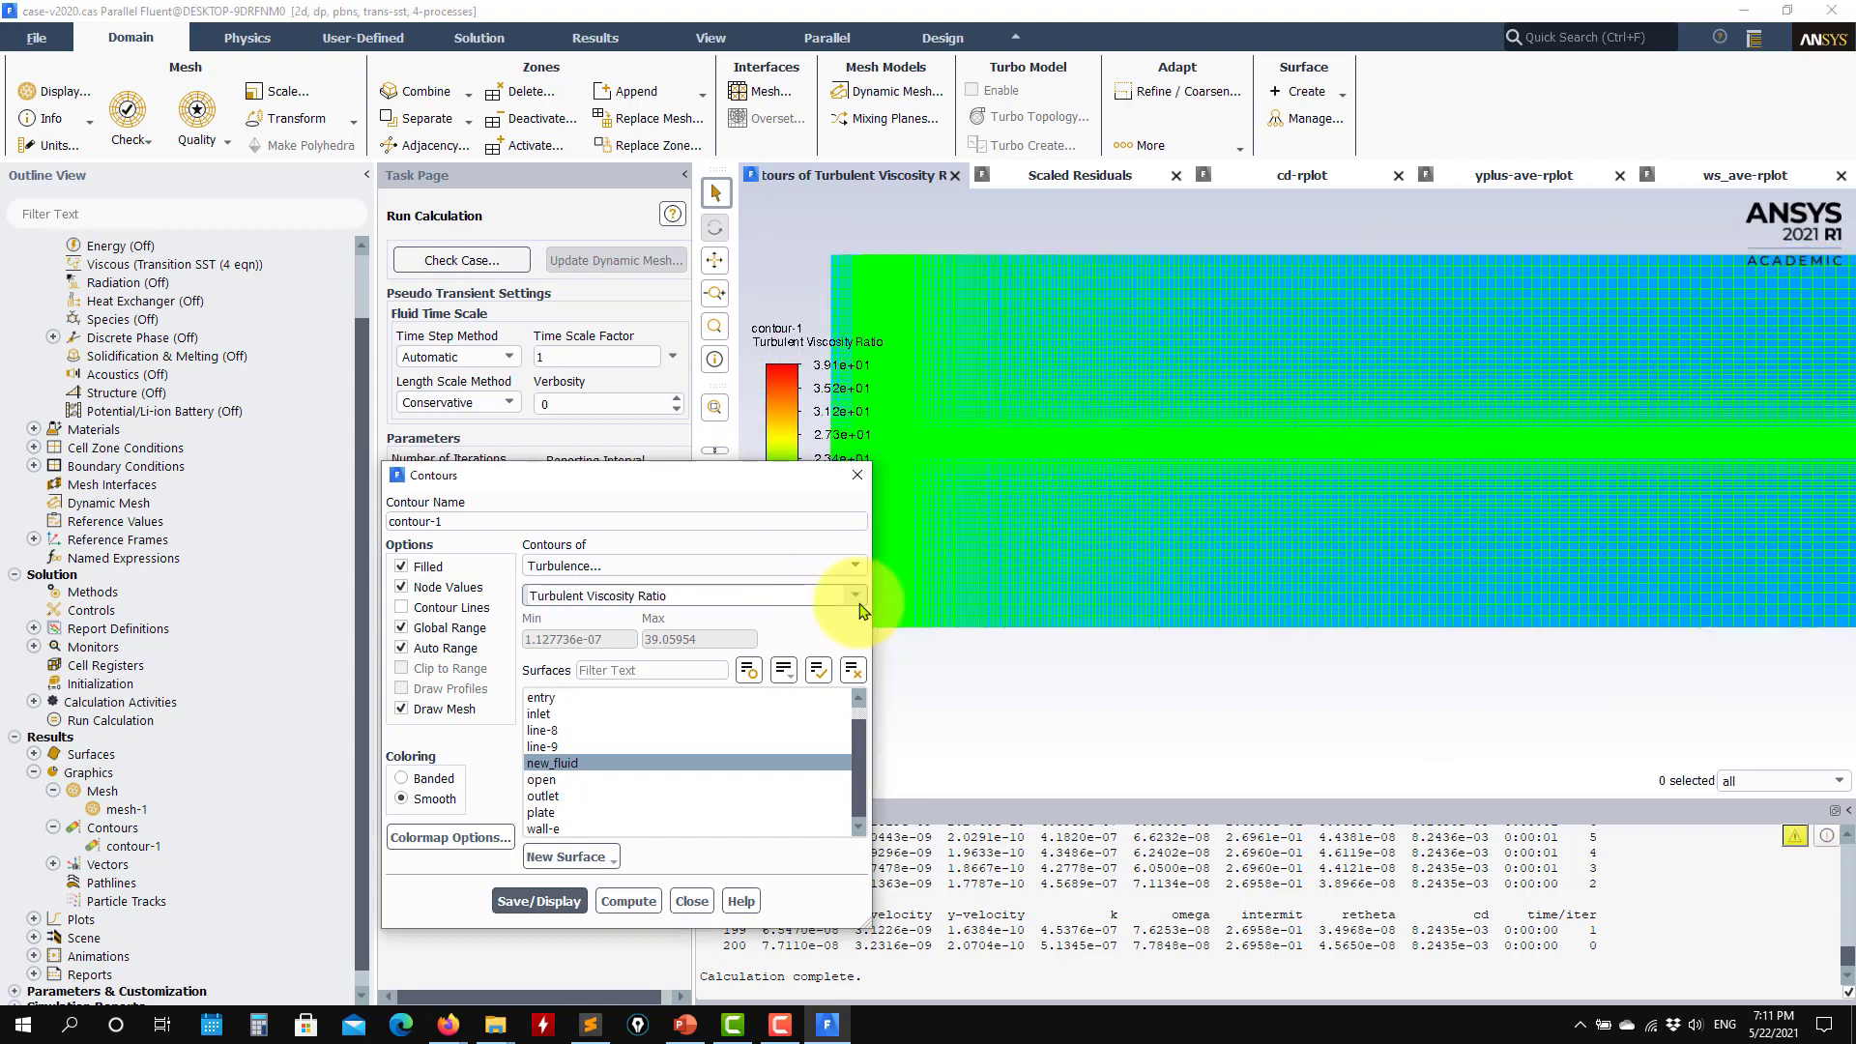
left_click(854, 595)
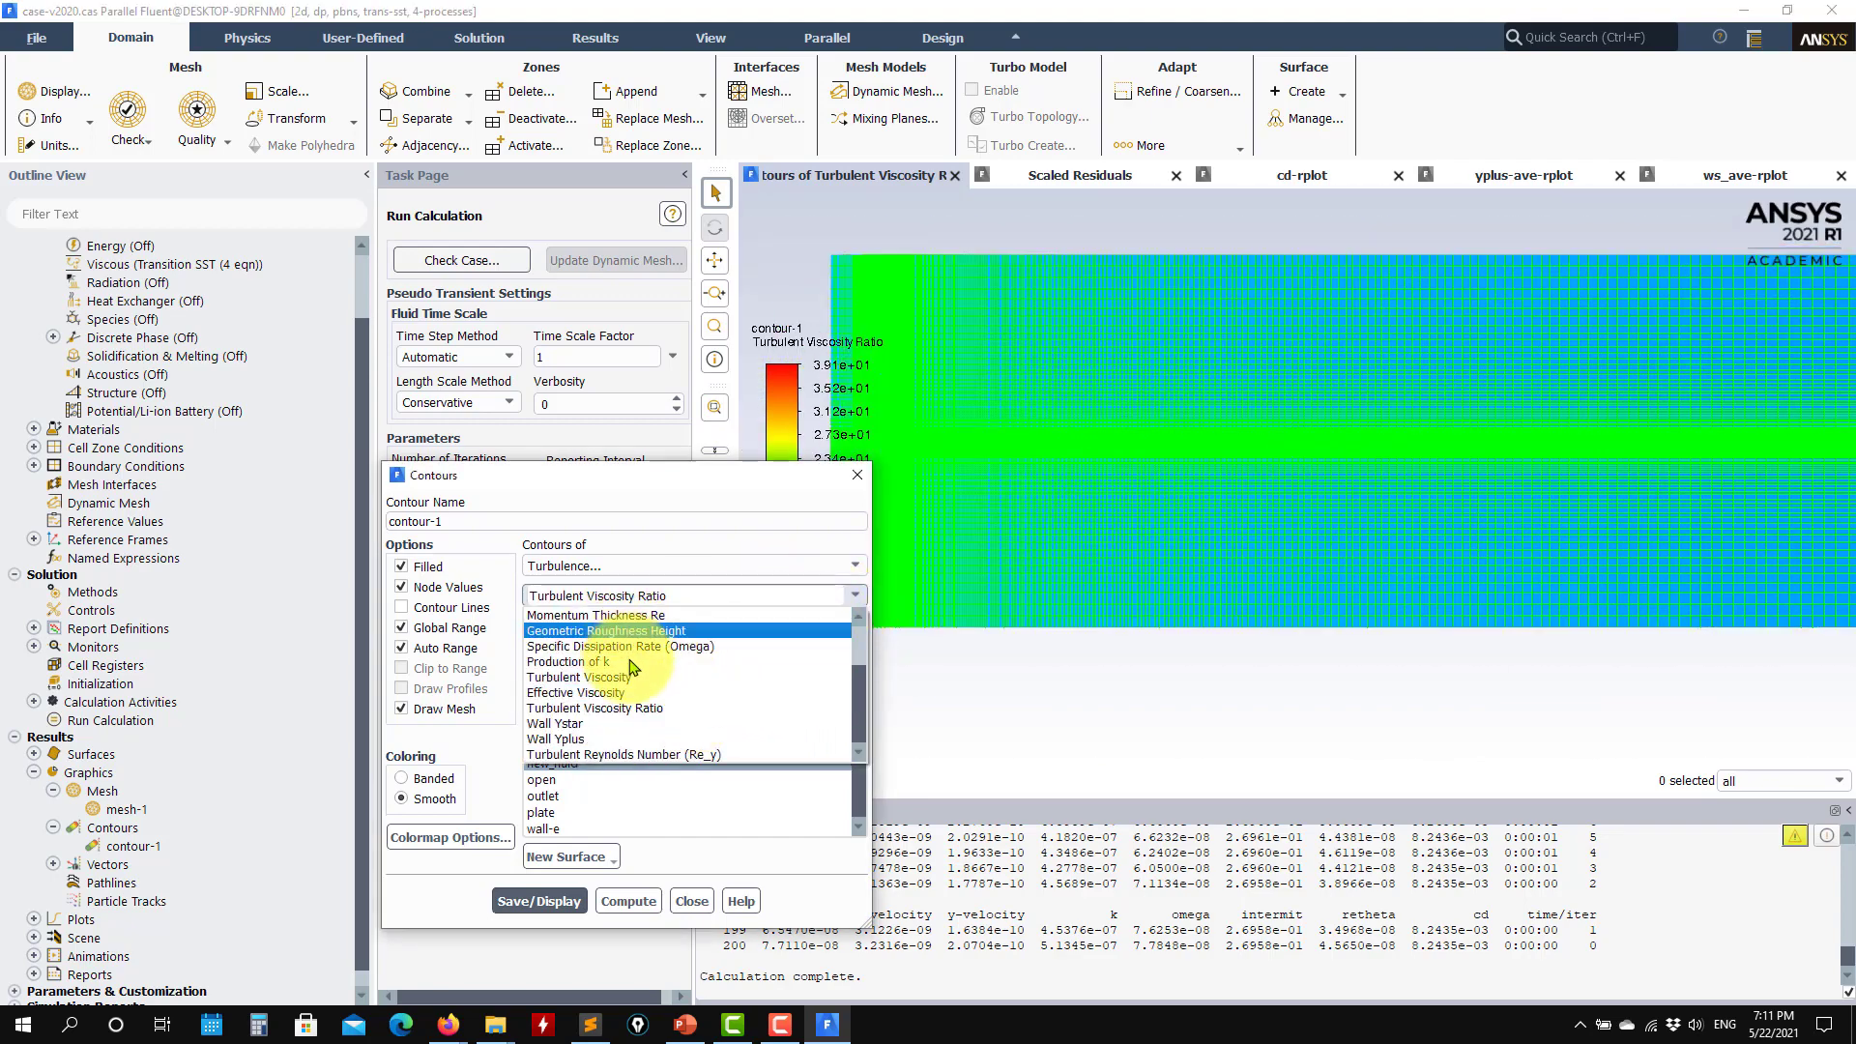
scroll(642, 643, "up", 1)
scroll(619, 677, "down", 2)
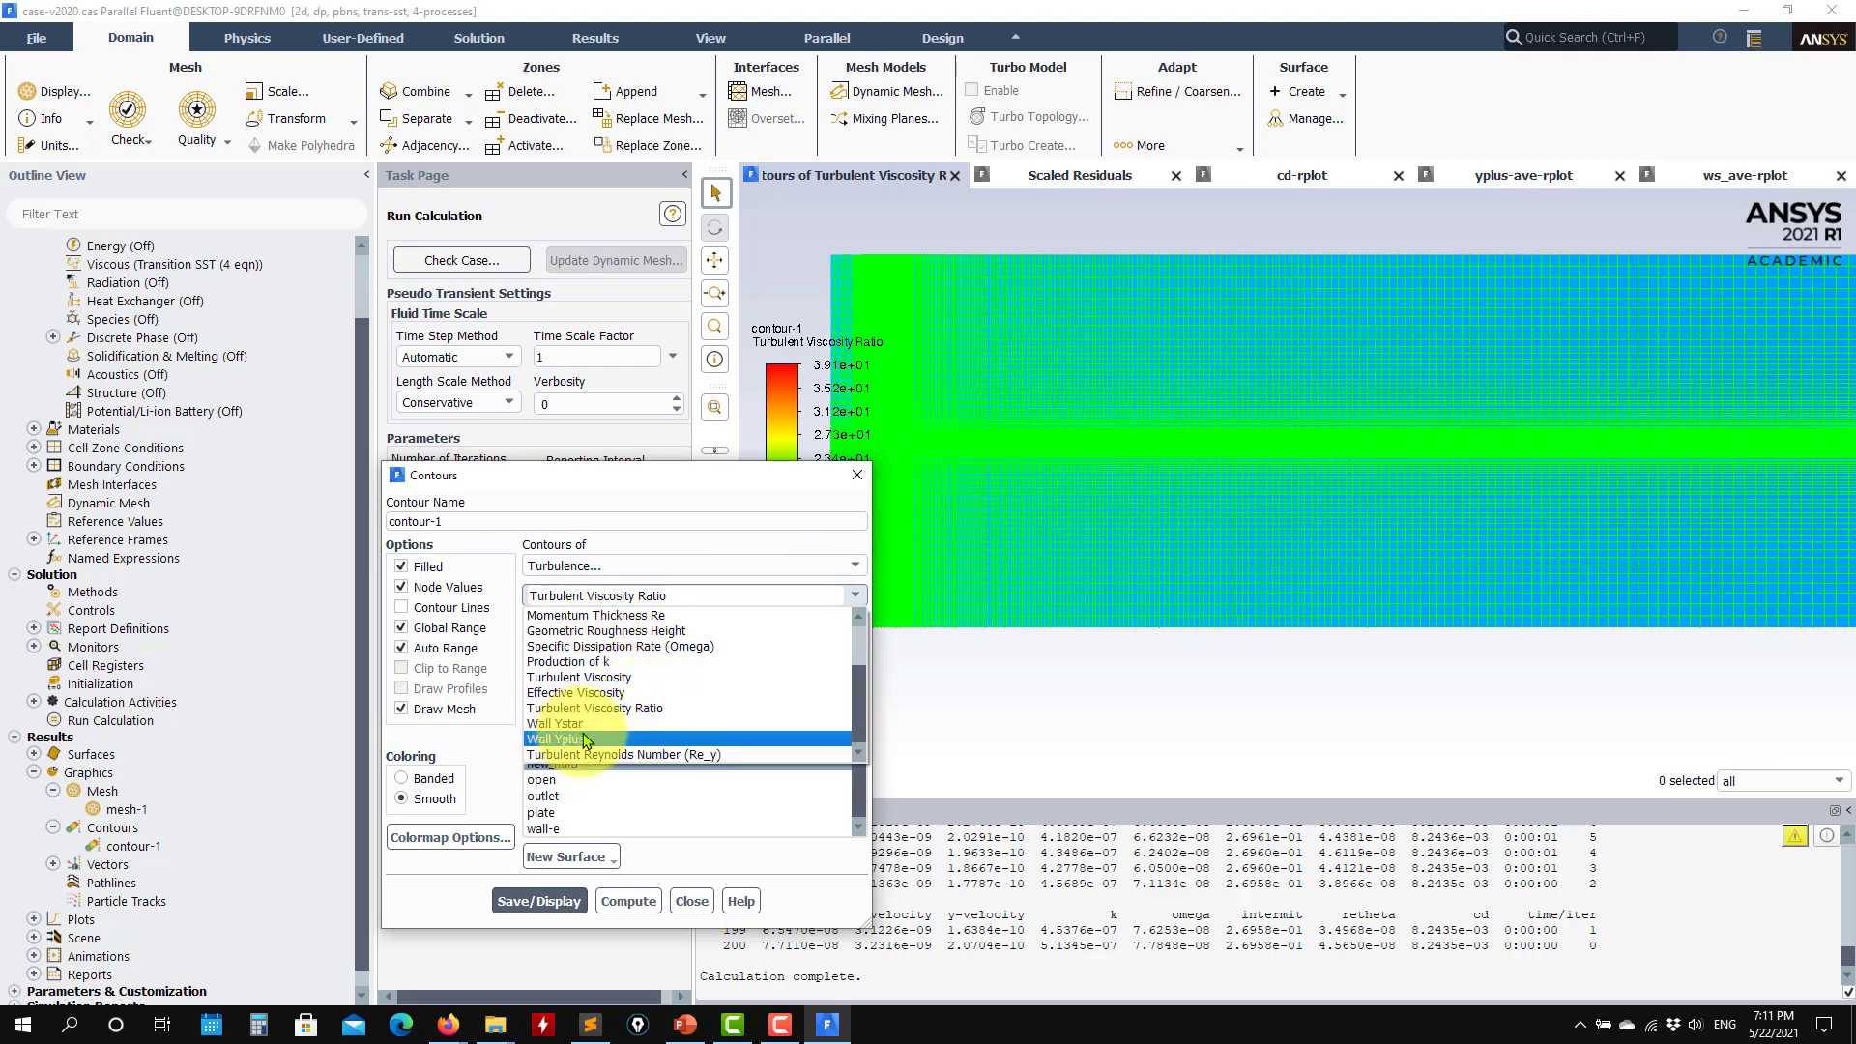
scroll(600, 706, "up", 3)
left_click(589, 616)
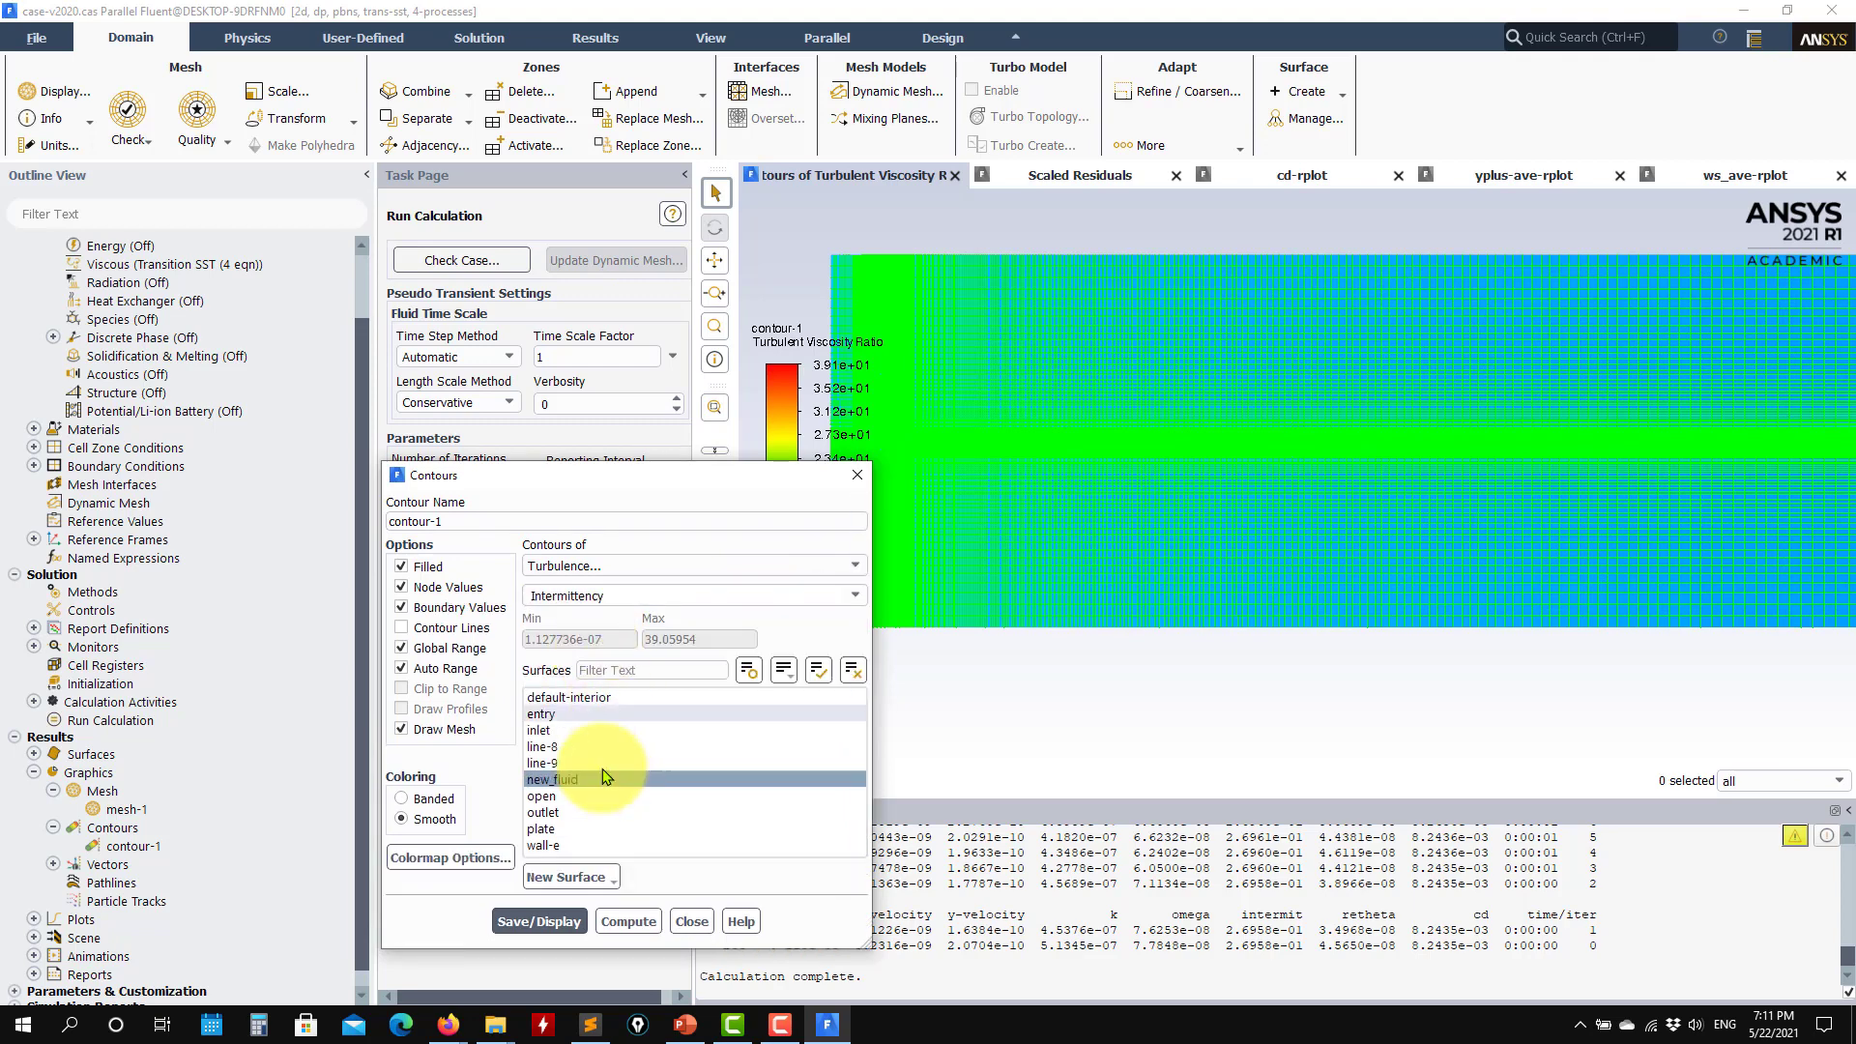
left_click(538, 921)
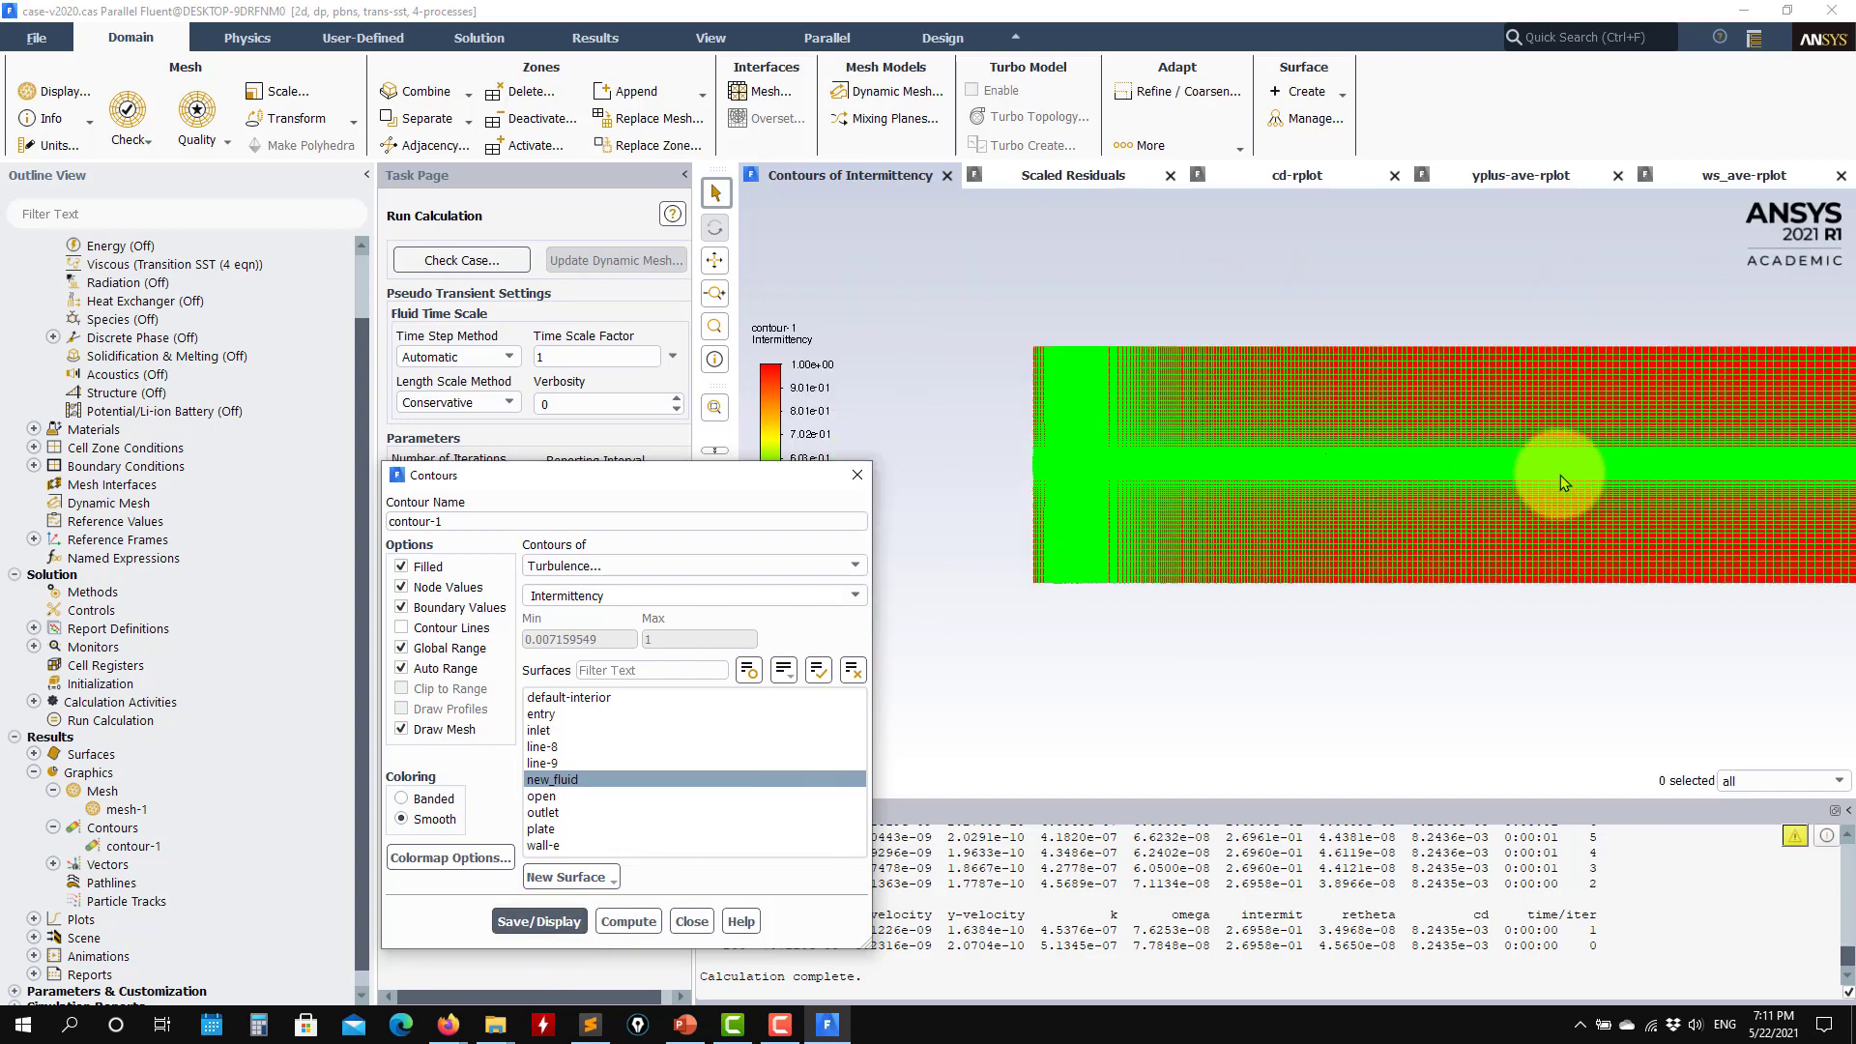
- Turn off mesh drawing for the Intermittency contours and redisplay them
scroll(1560, 474, "up", 10)
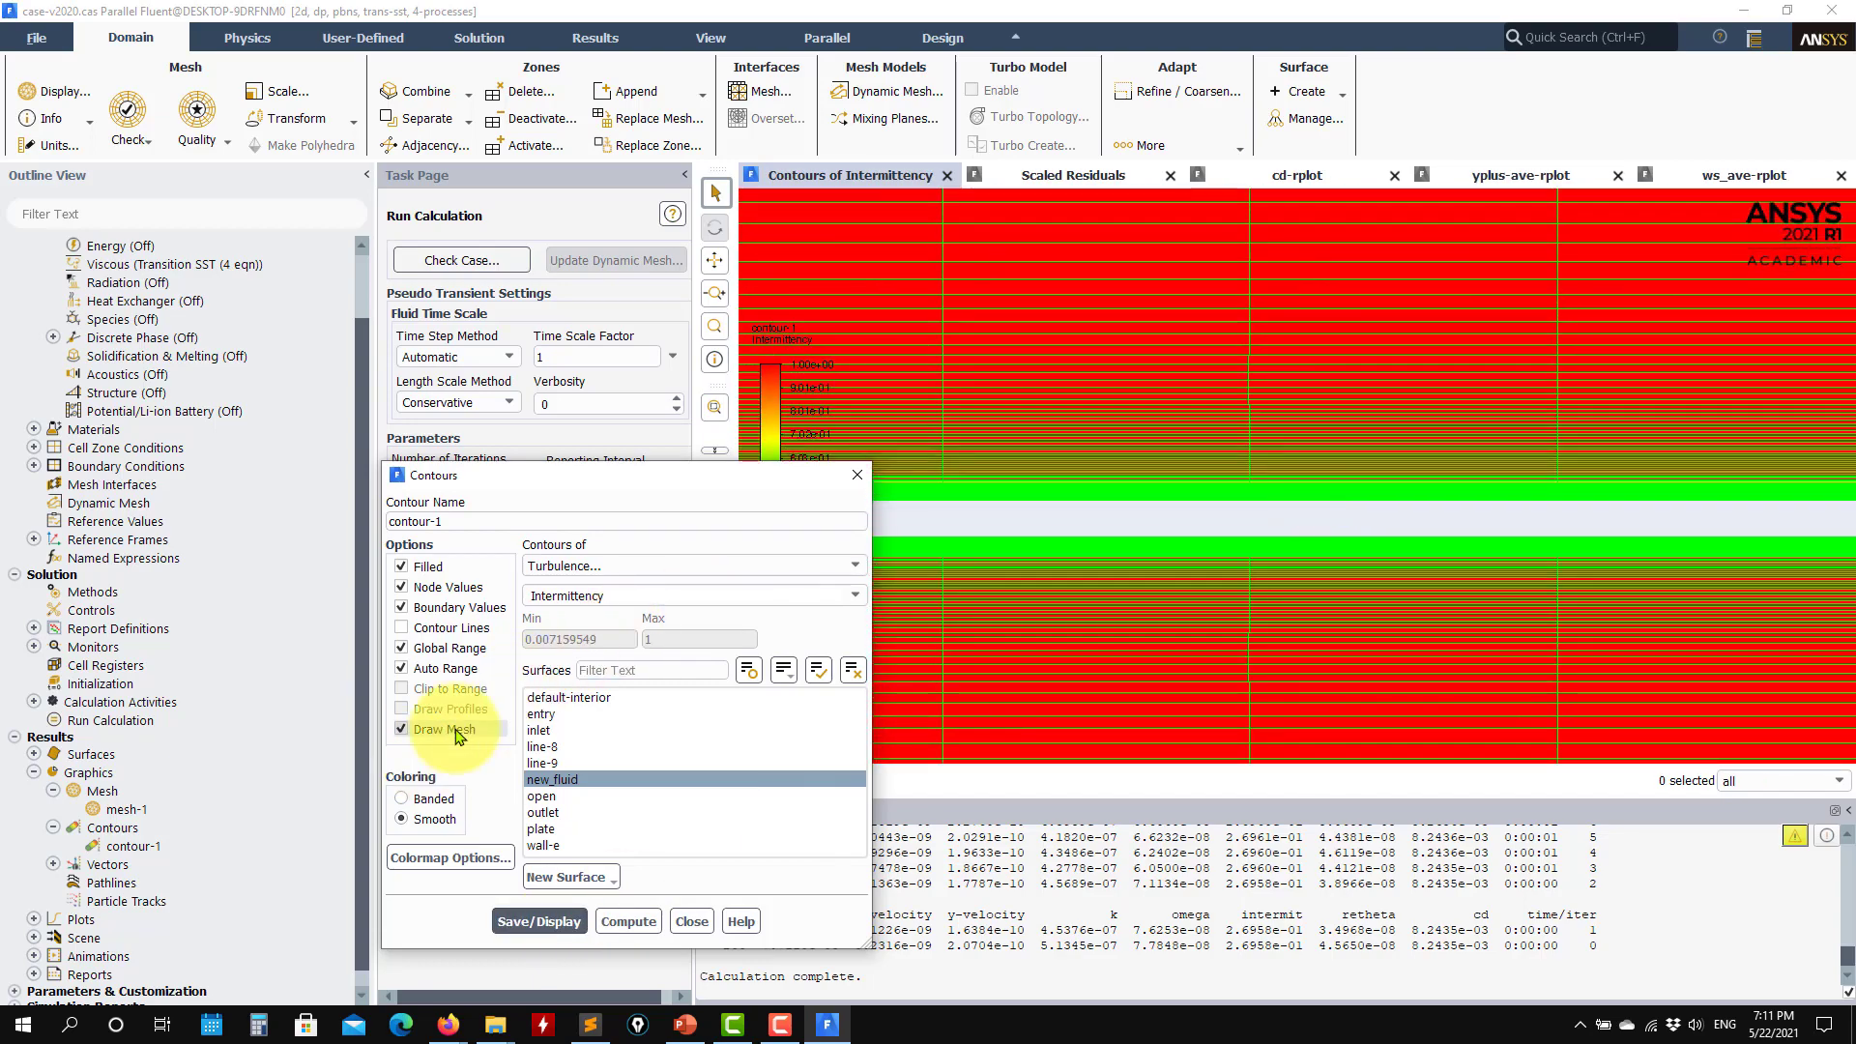
left_click(458, 733)
left_click(538, 922)
- Examine the intermittency contours along the plate's boundary layer, from the leading edge through the transition region downstream, and close the contour settings
scroll(1233, 543, "down", 5)
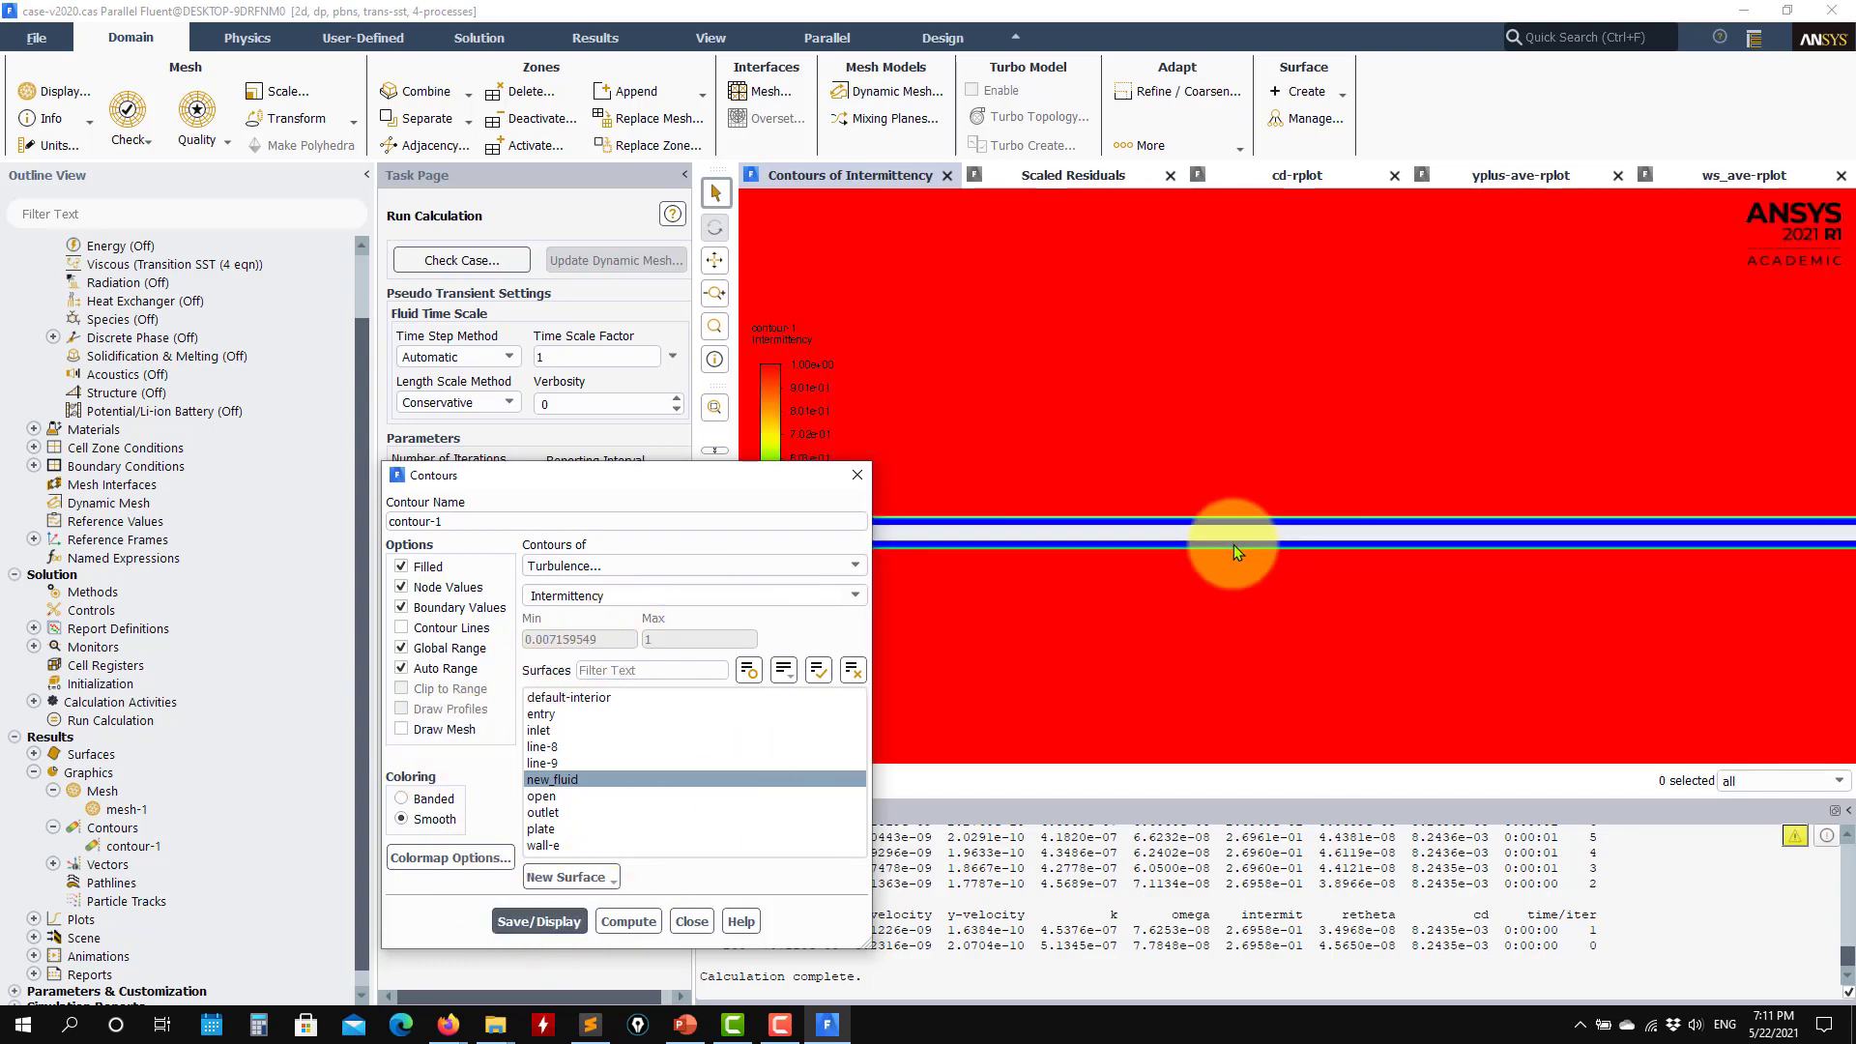
scroll(1072, 584, "down", 2)
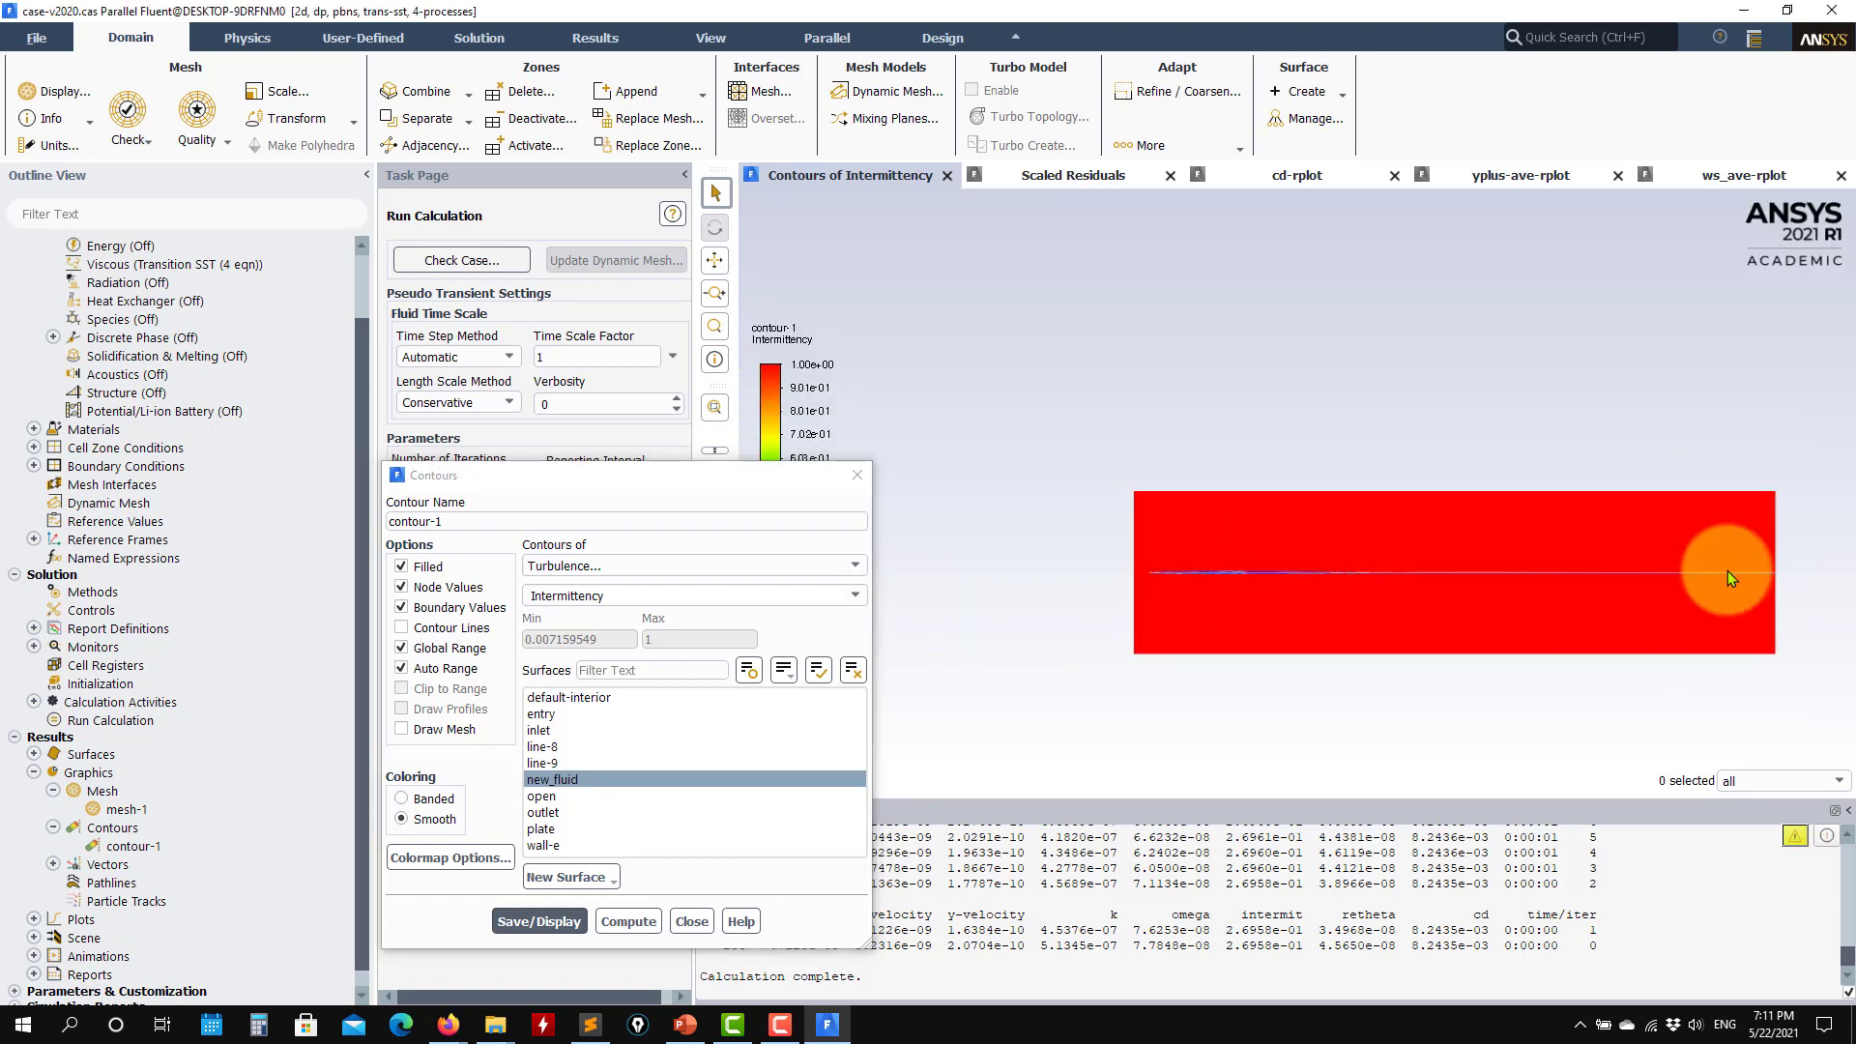
scroll(1183, 578, "up", 6)
scroll(1040, 445, "up", 2)
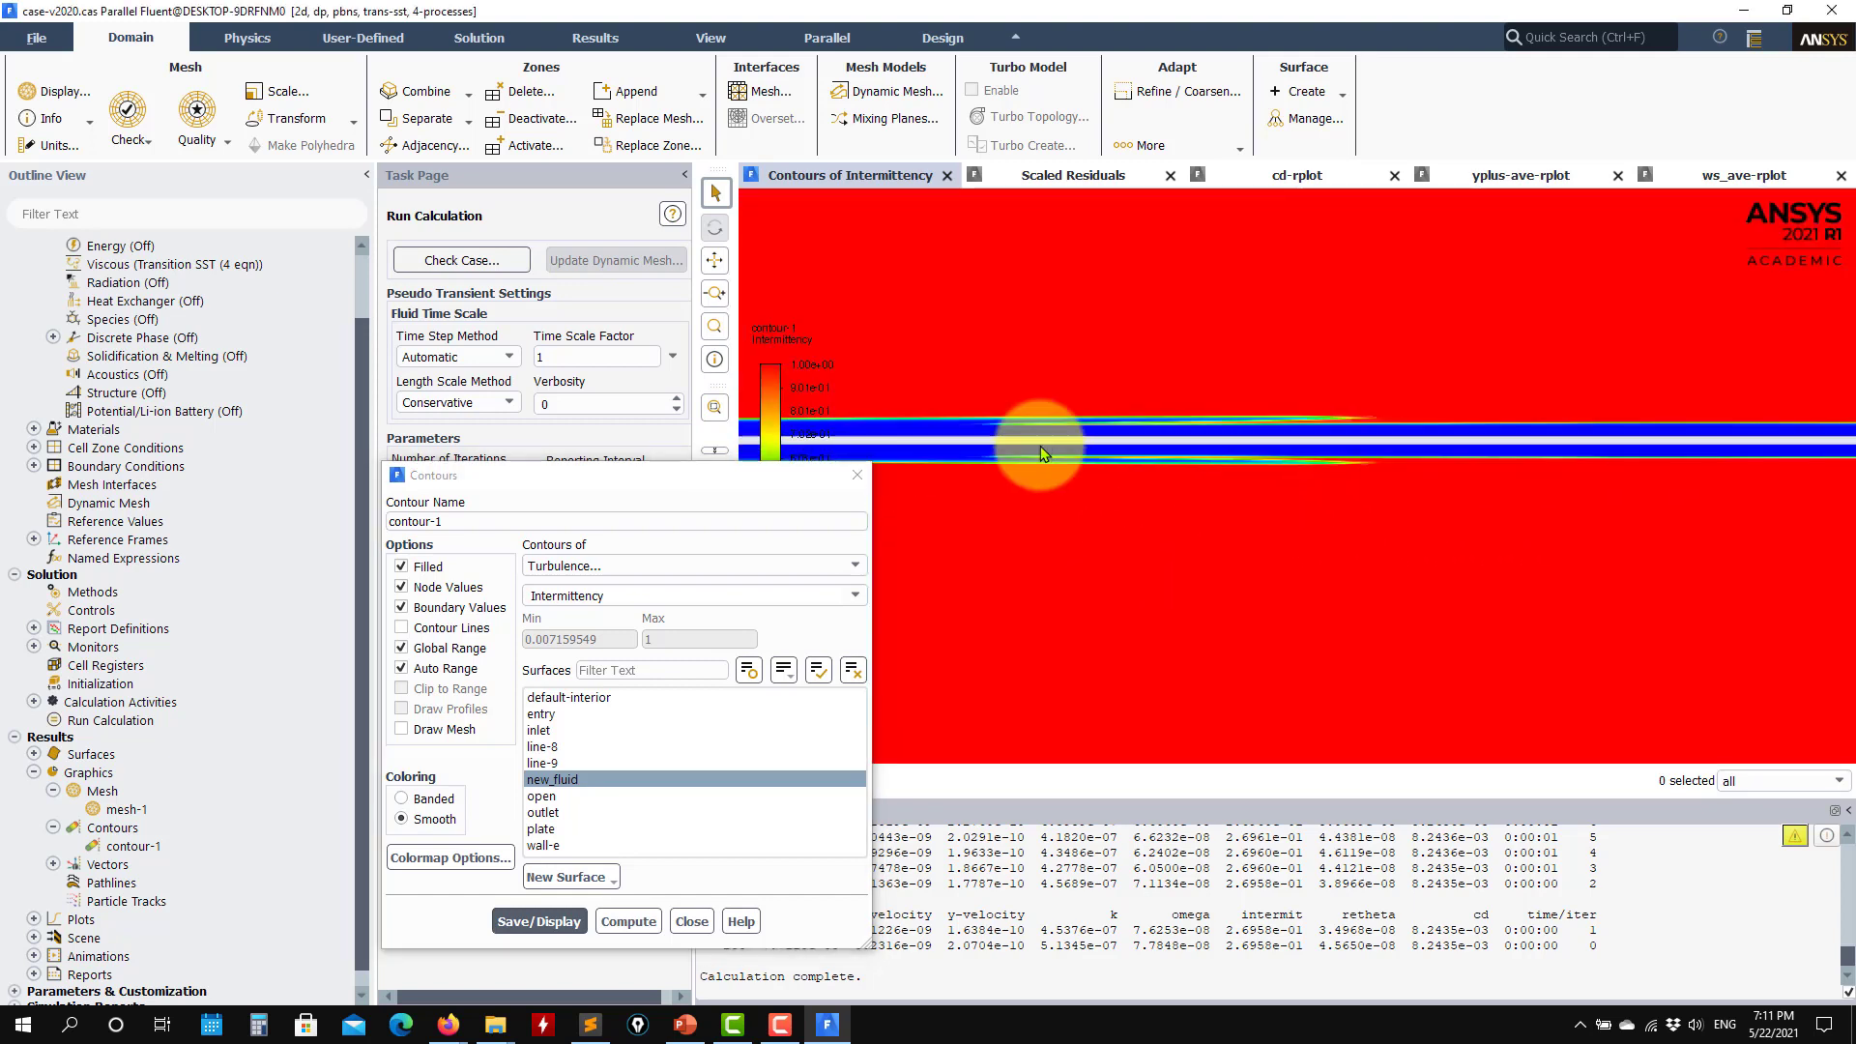
left_click_drag(864, 418, 1380, 409)
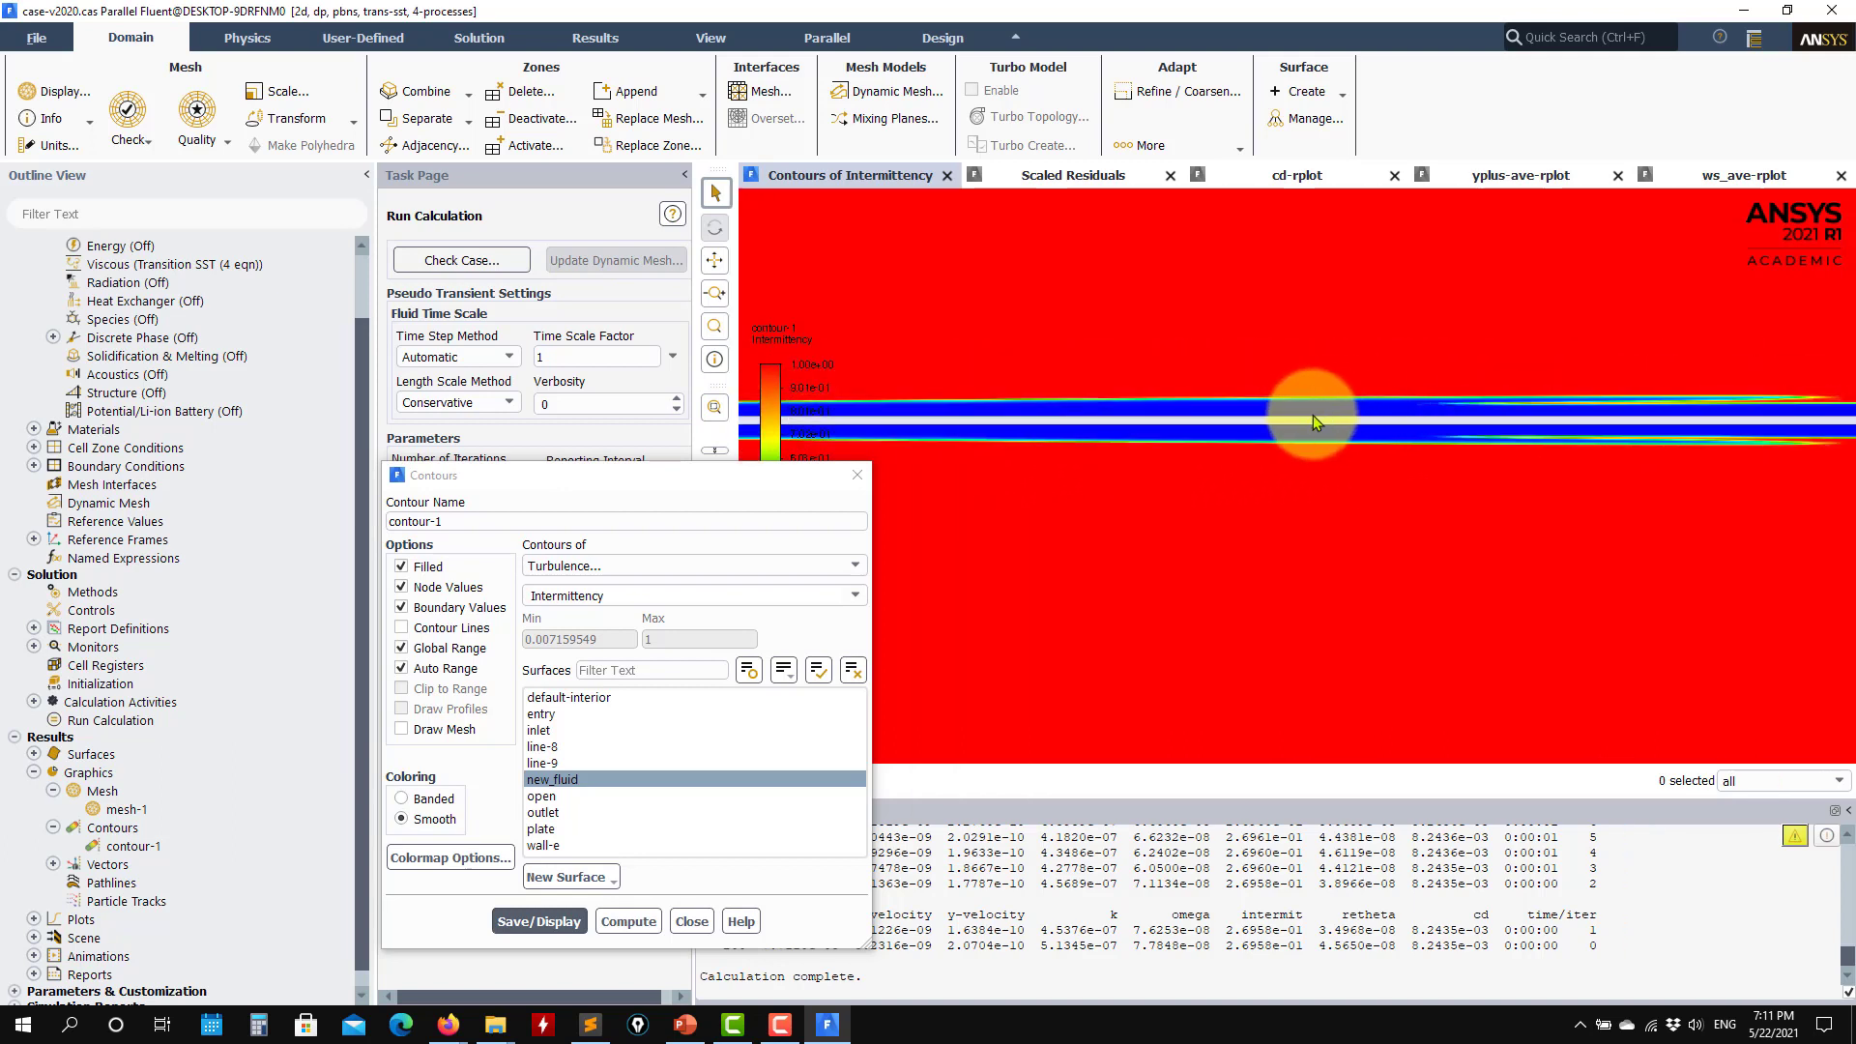
left_click_drag(1413, 450, 1585, 427)
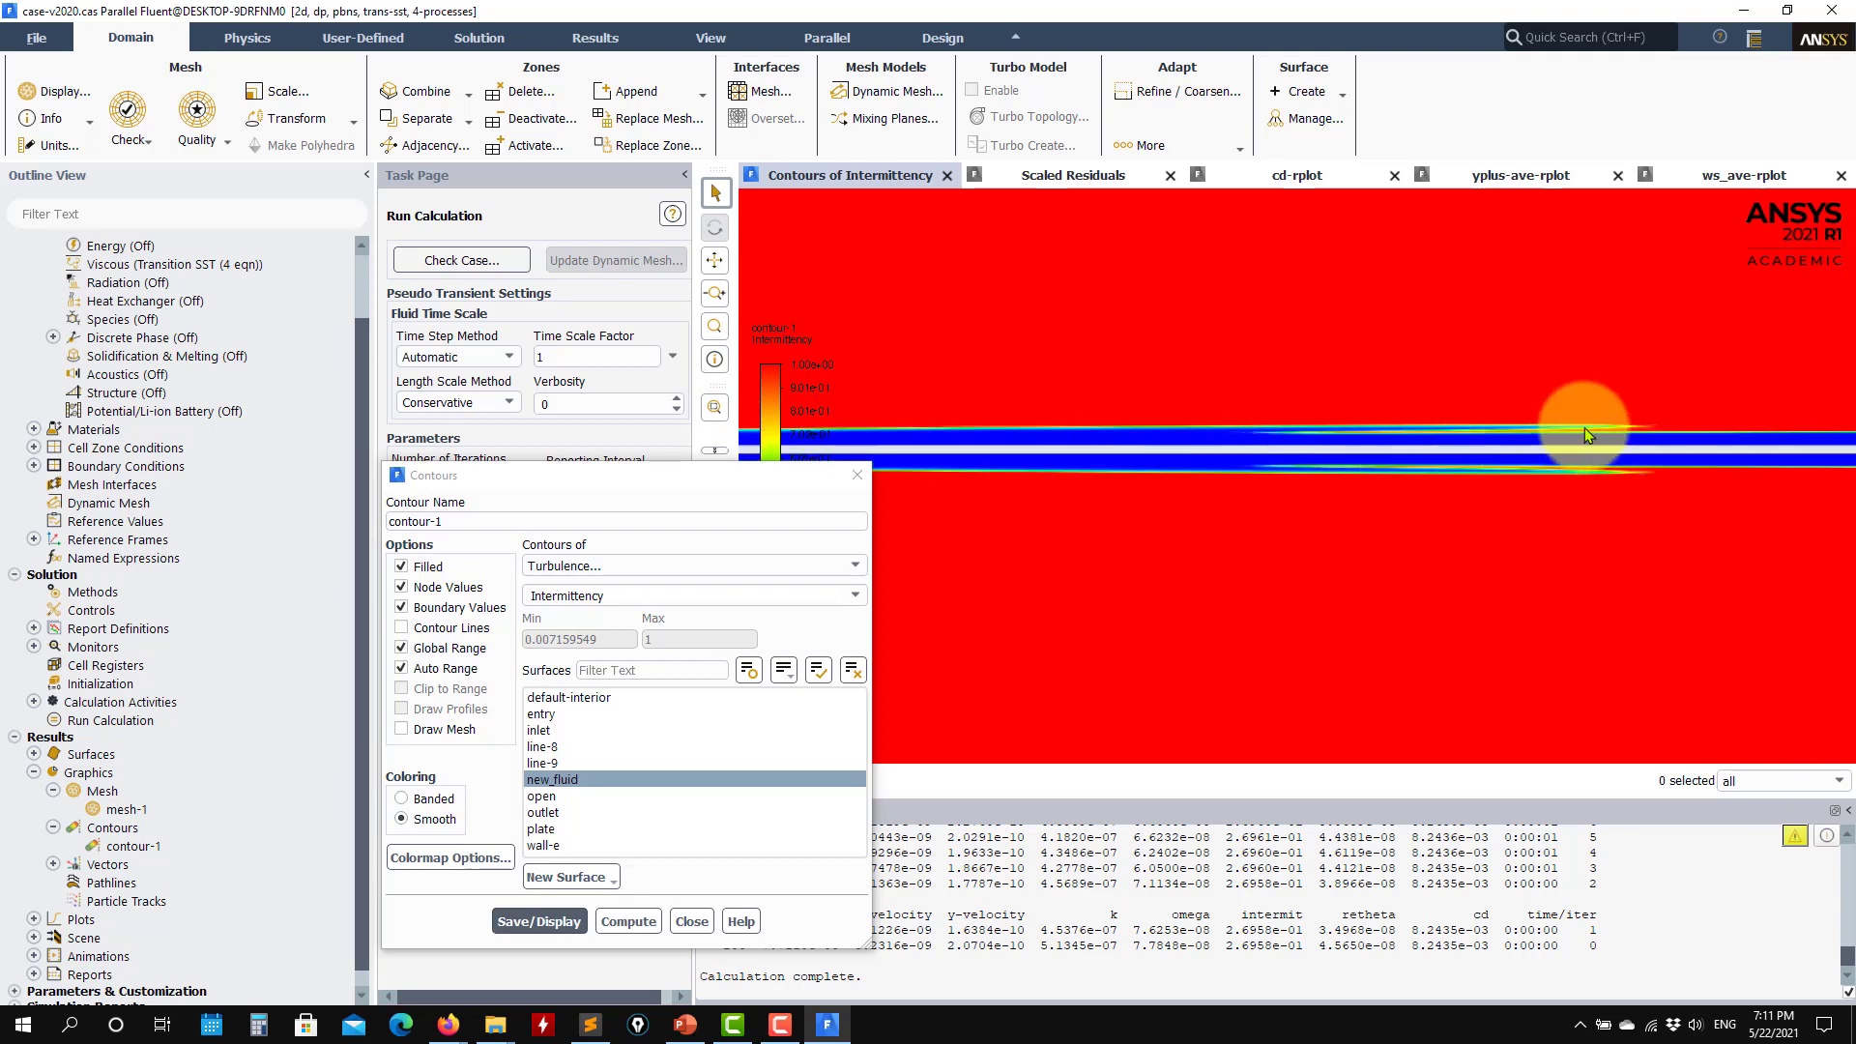
left_click_drag(1236, 414, 1419, 437)
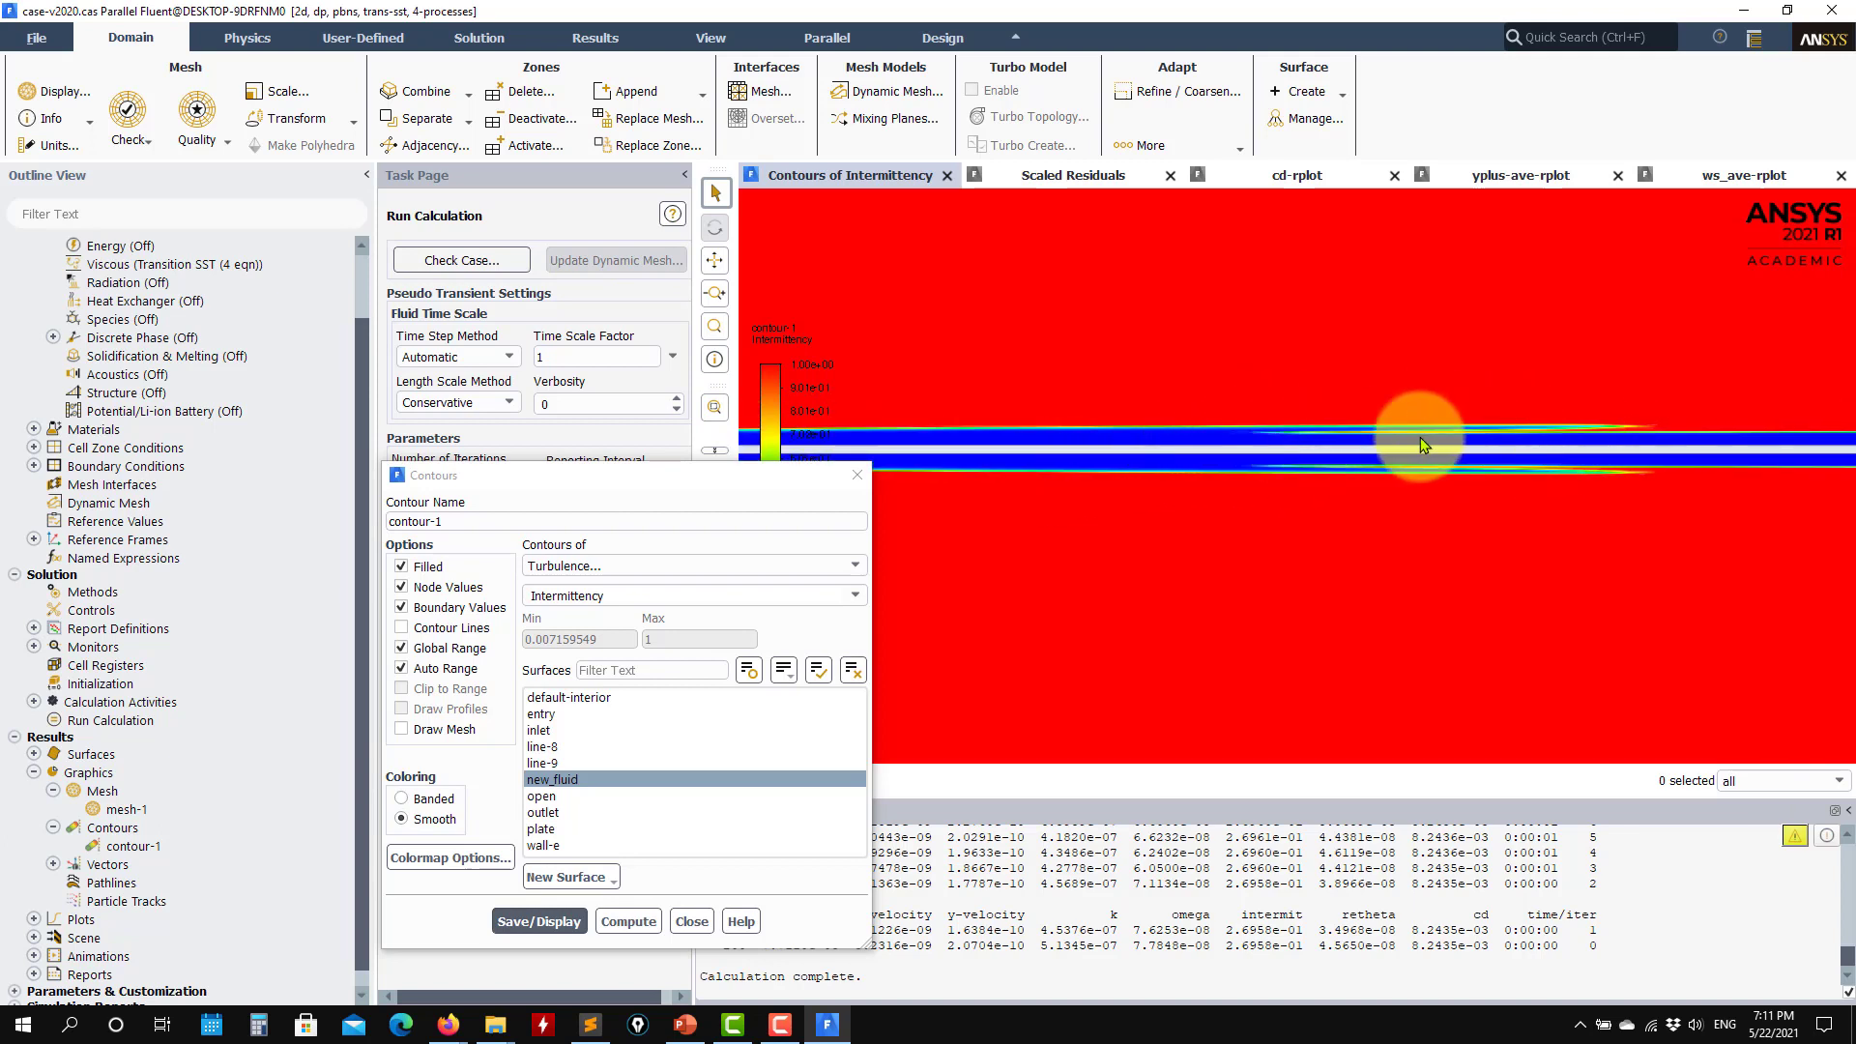
left_click_drag(1498, 491, 1204, 512)
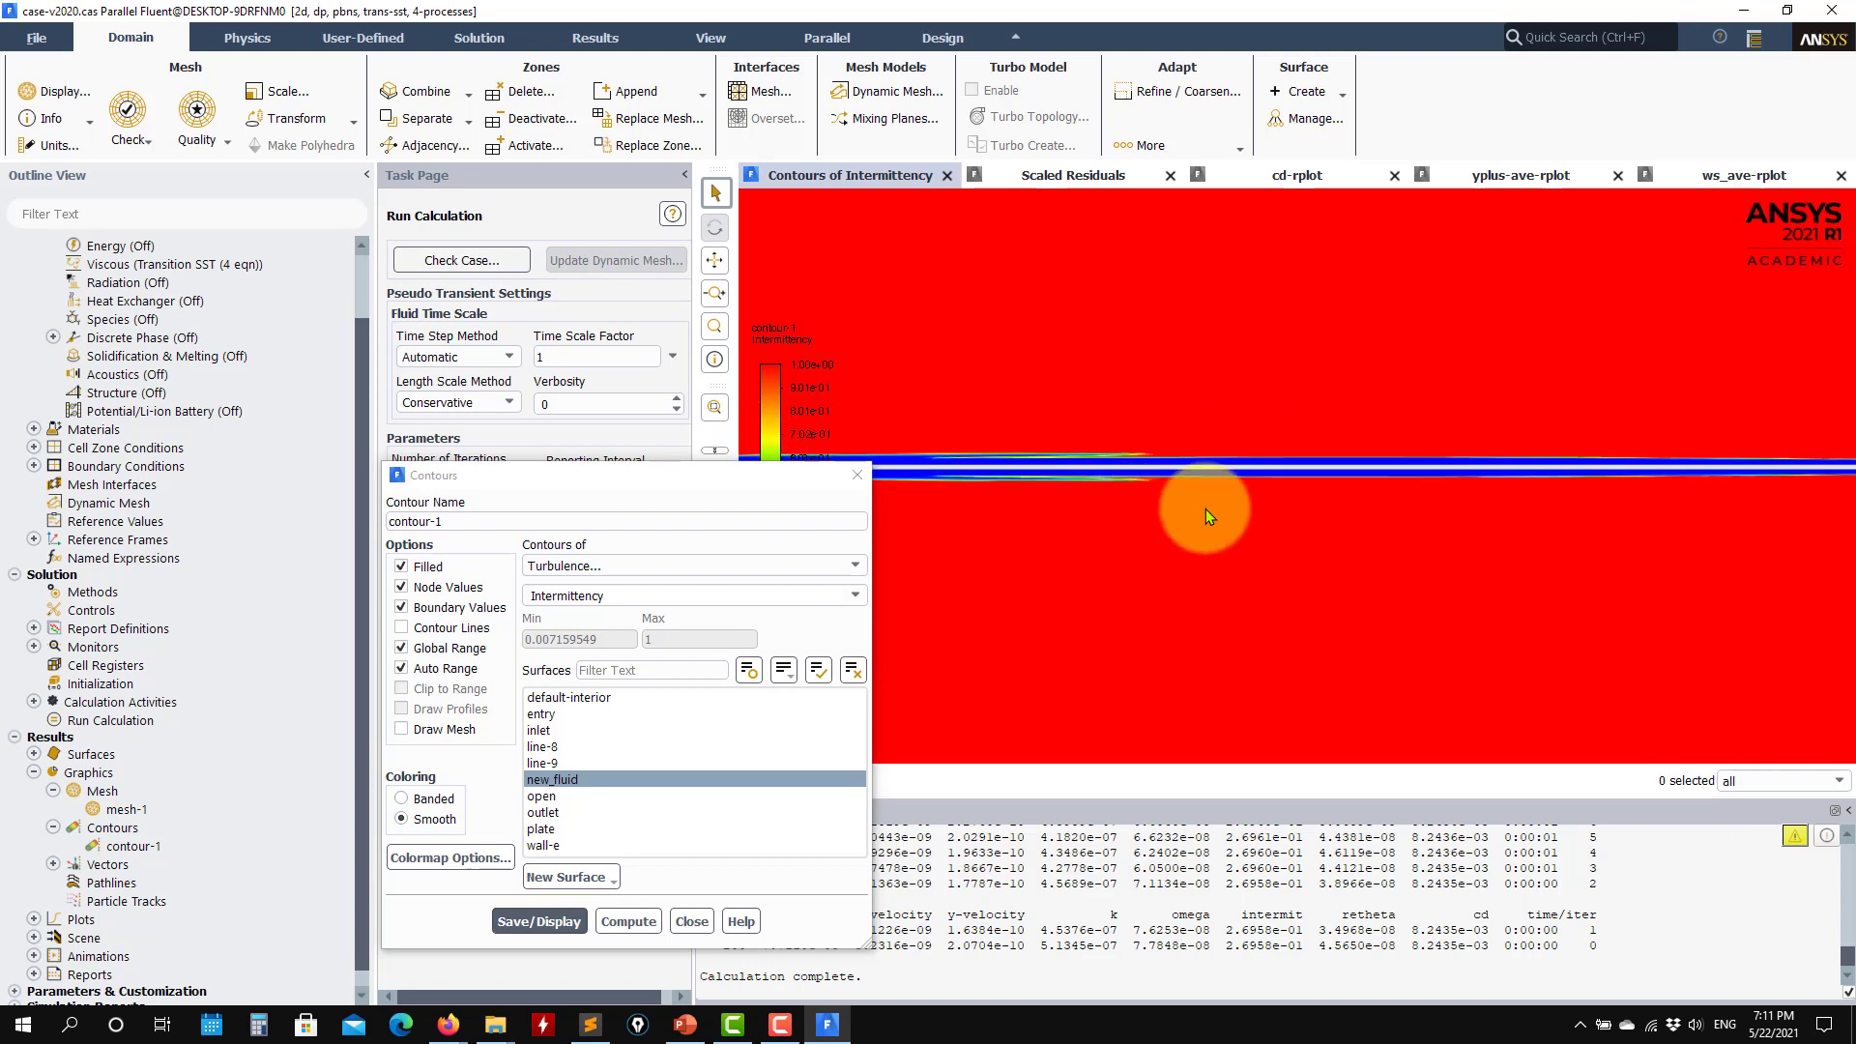
left_click_drag(1394, 483, 1651, 507)
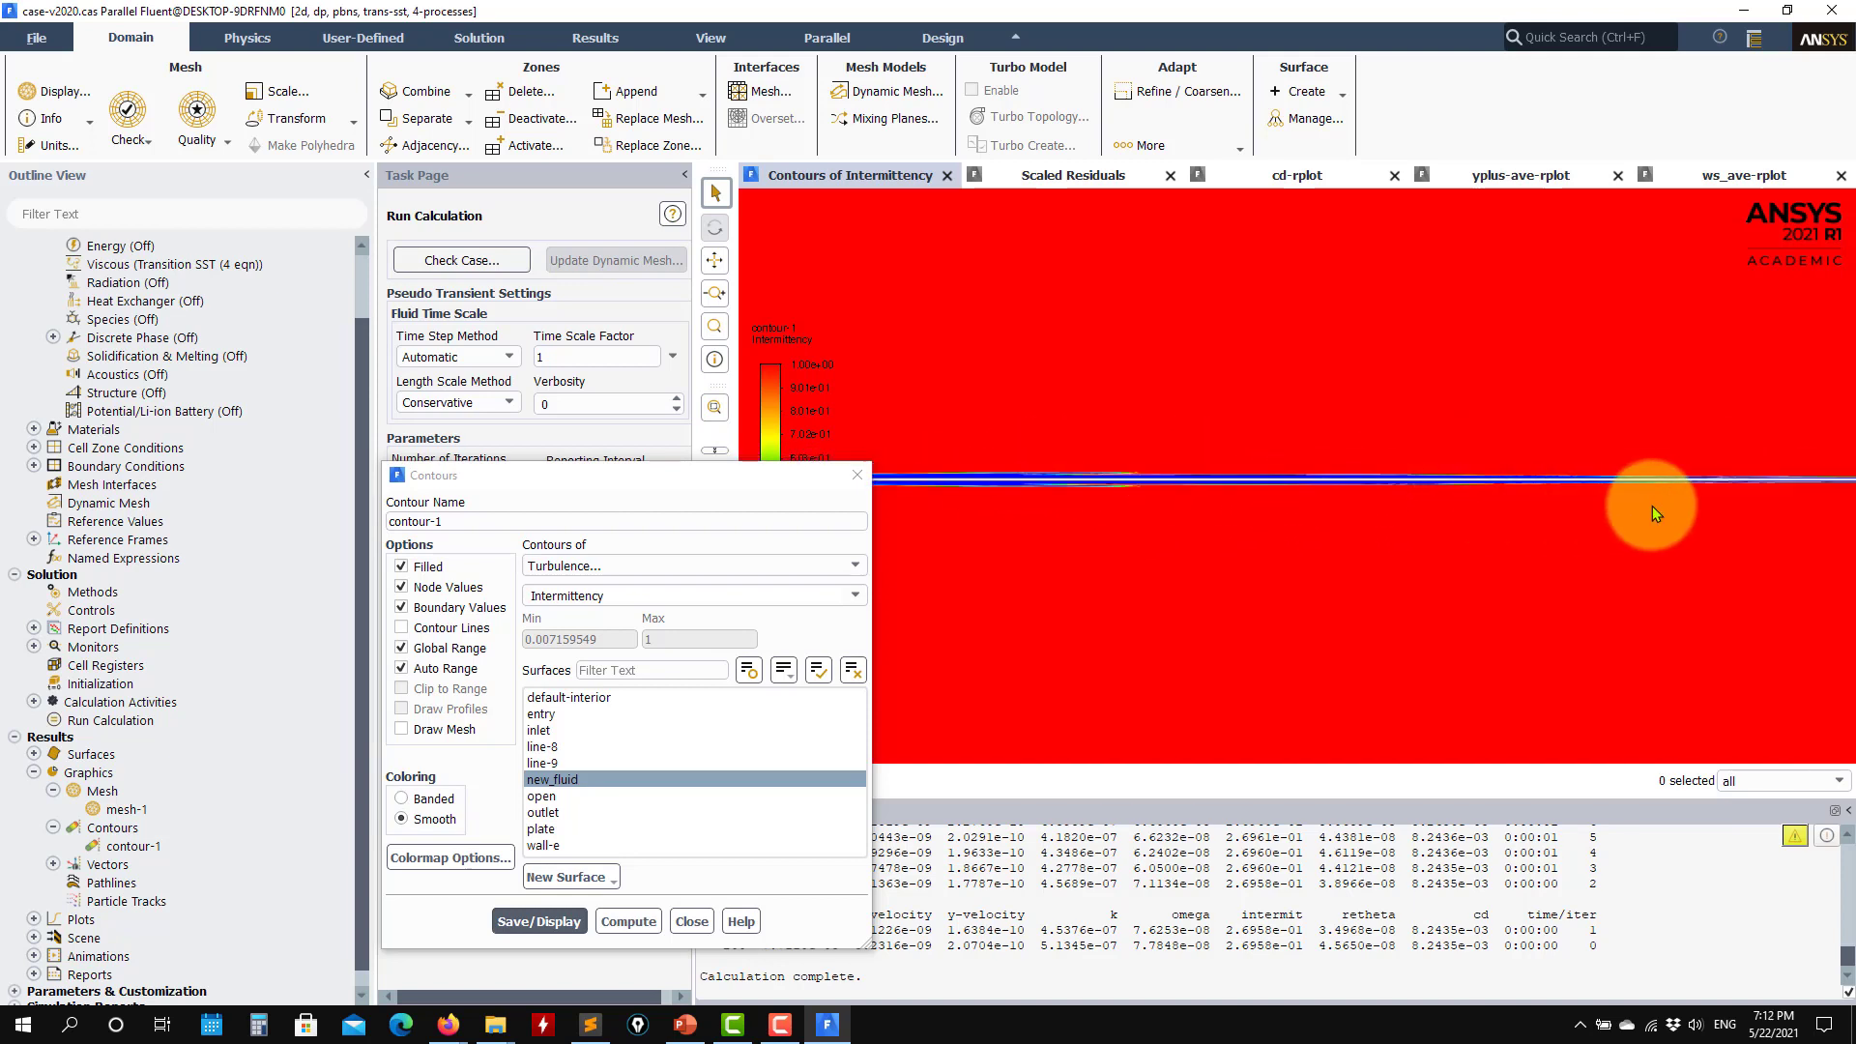
left_click_drag(1319, 499, 1501, 487)
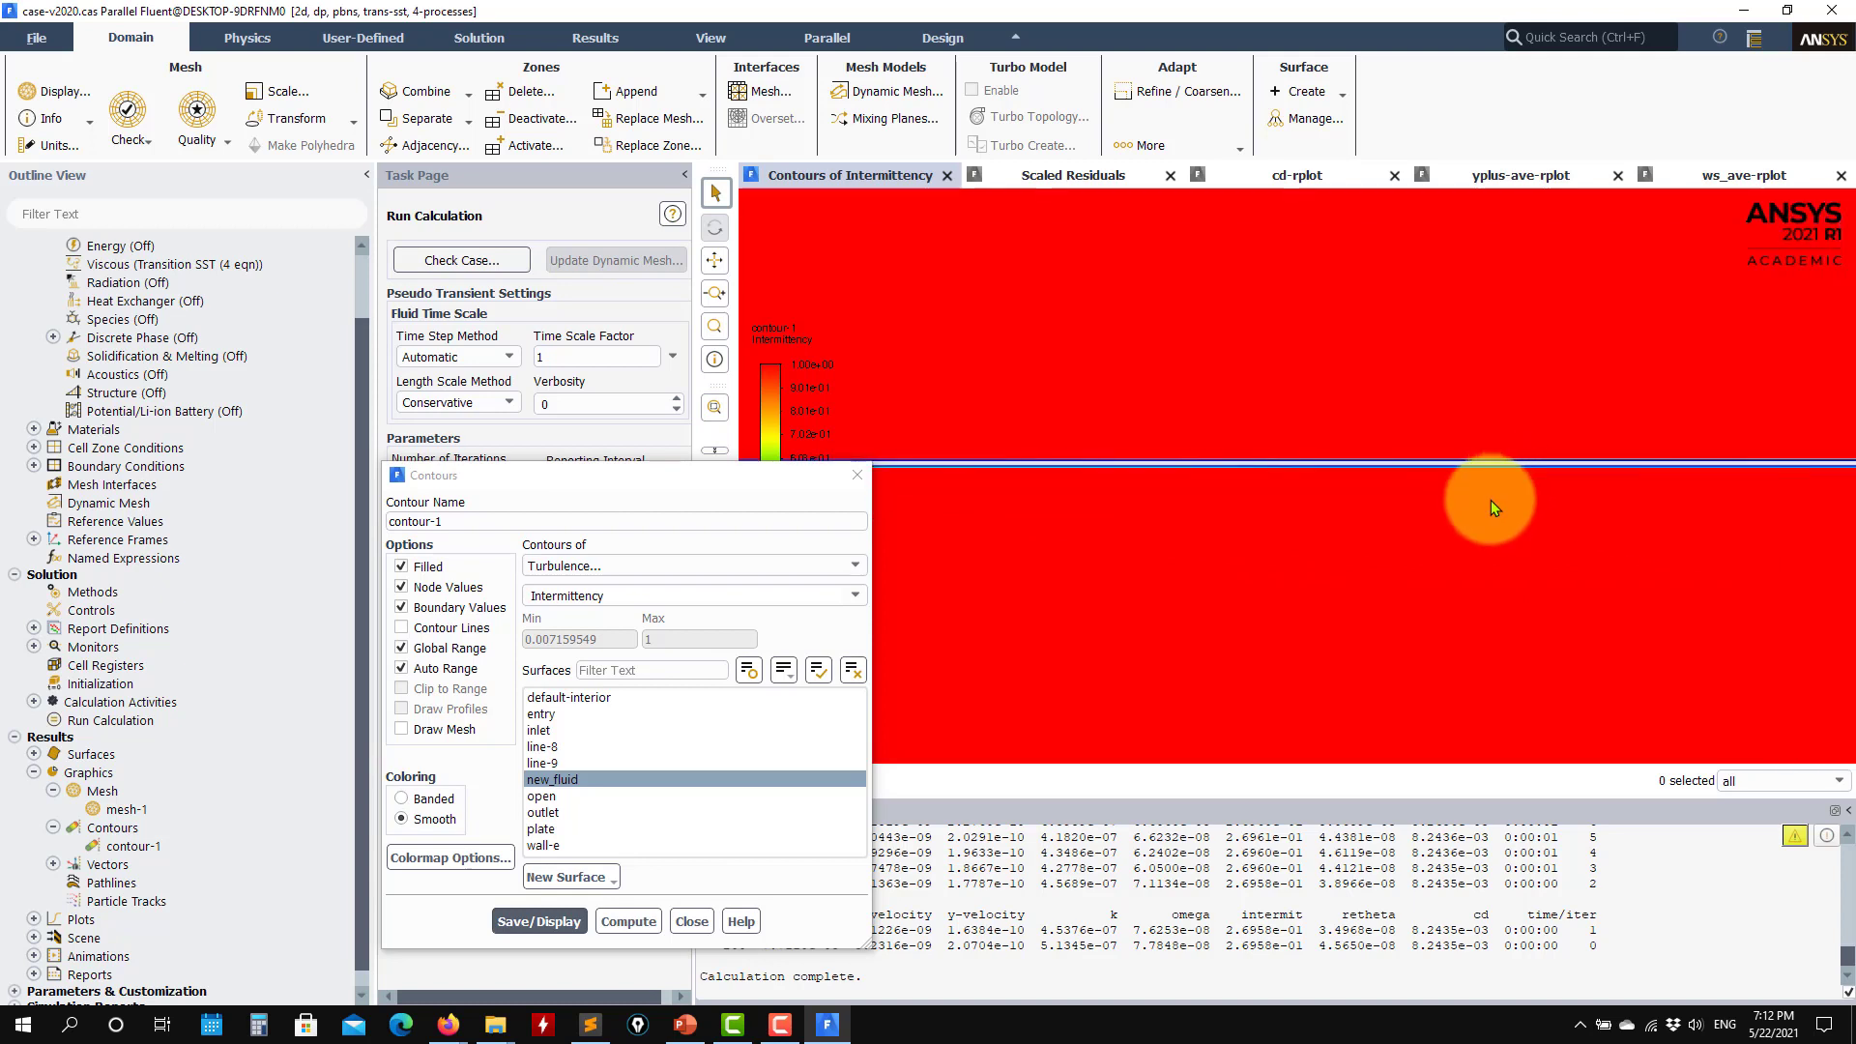
left_click_drag(1491, 501, 1465, 444)
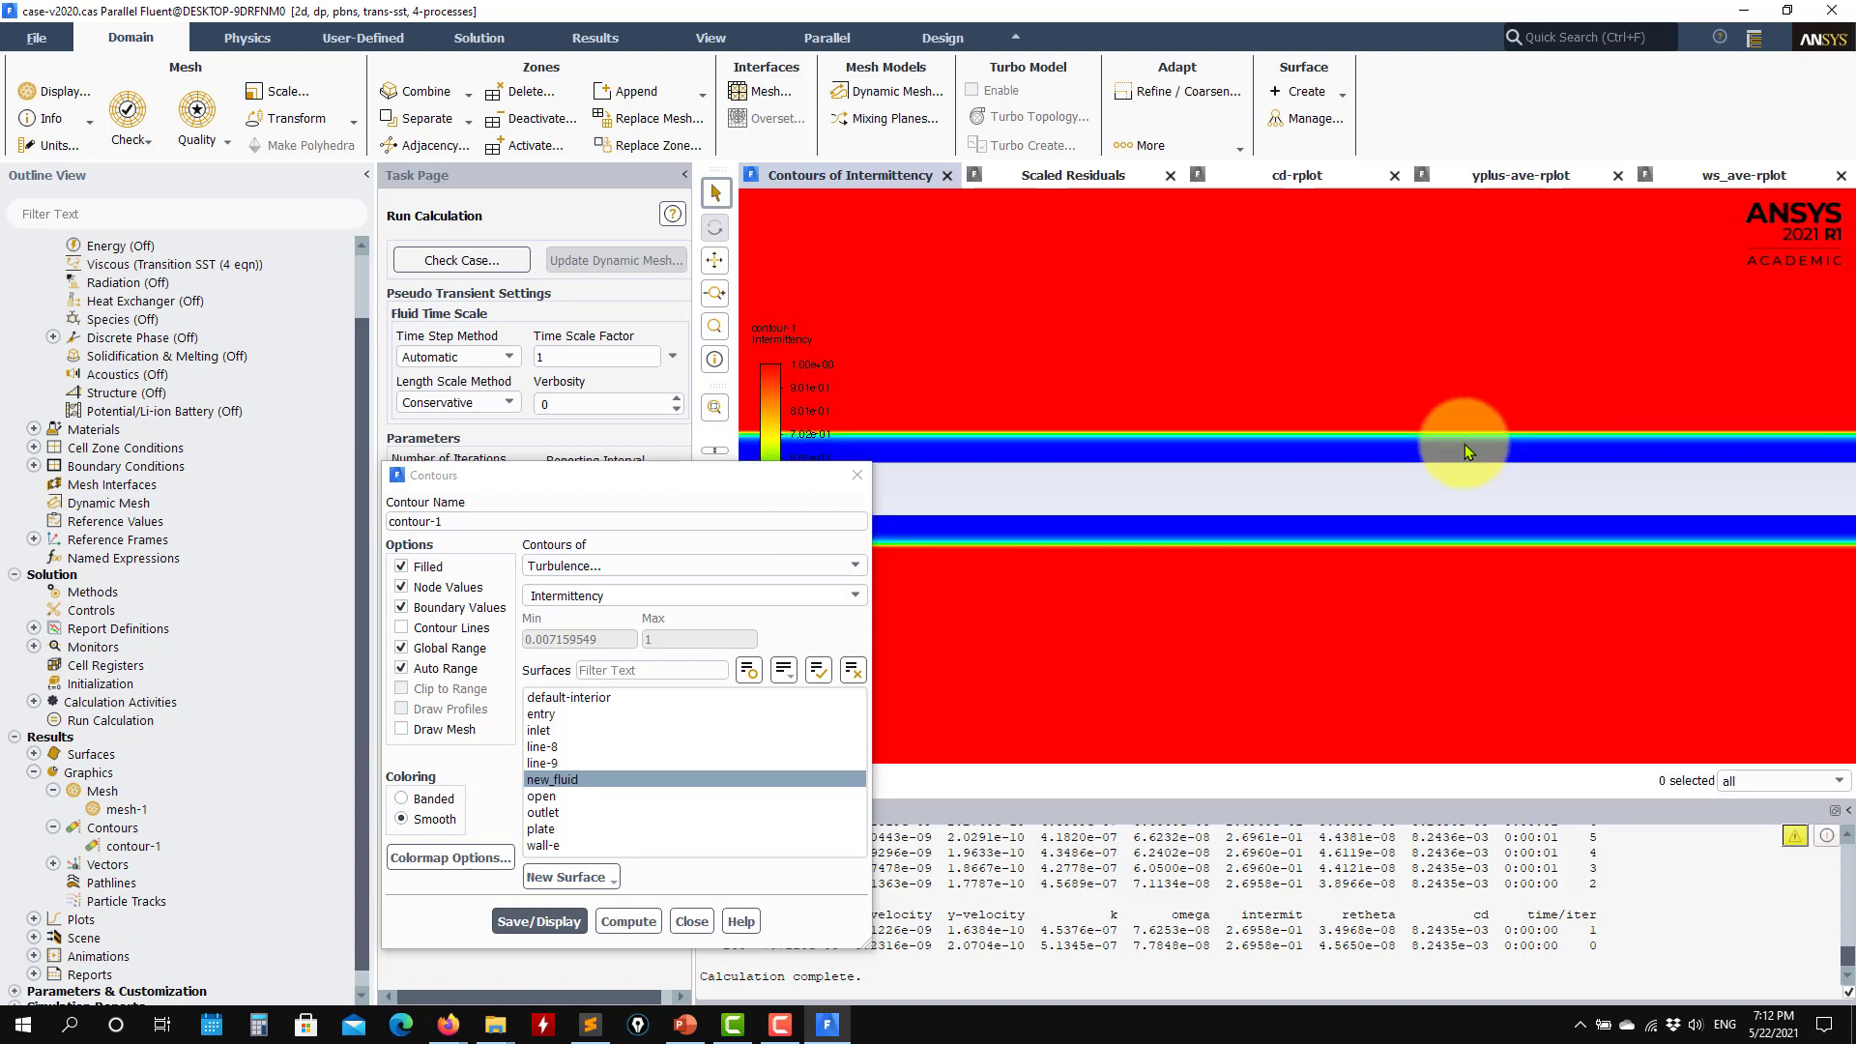
left_click_drag(1465, 444, 1533, 477)
left_click(692, 921)
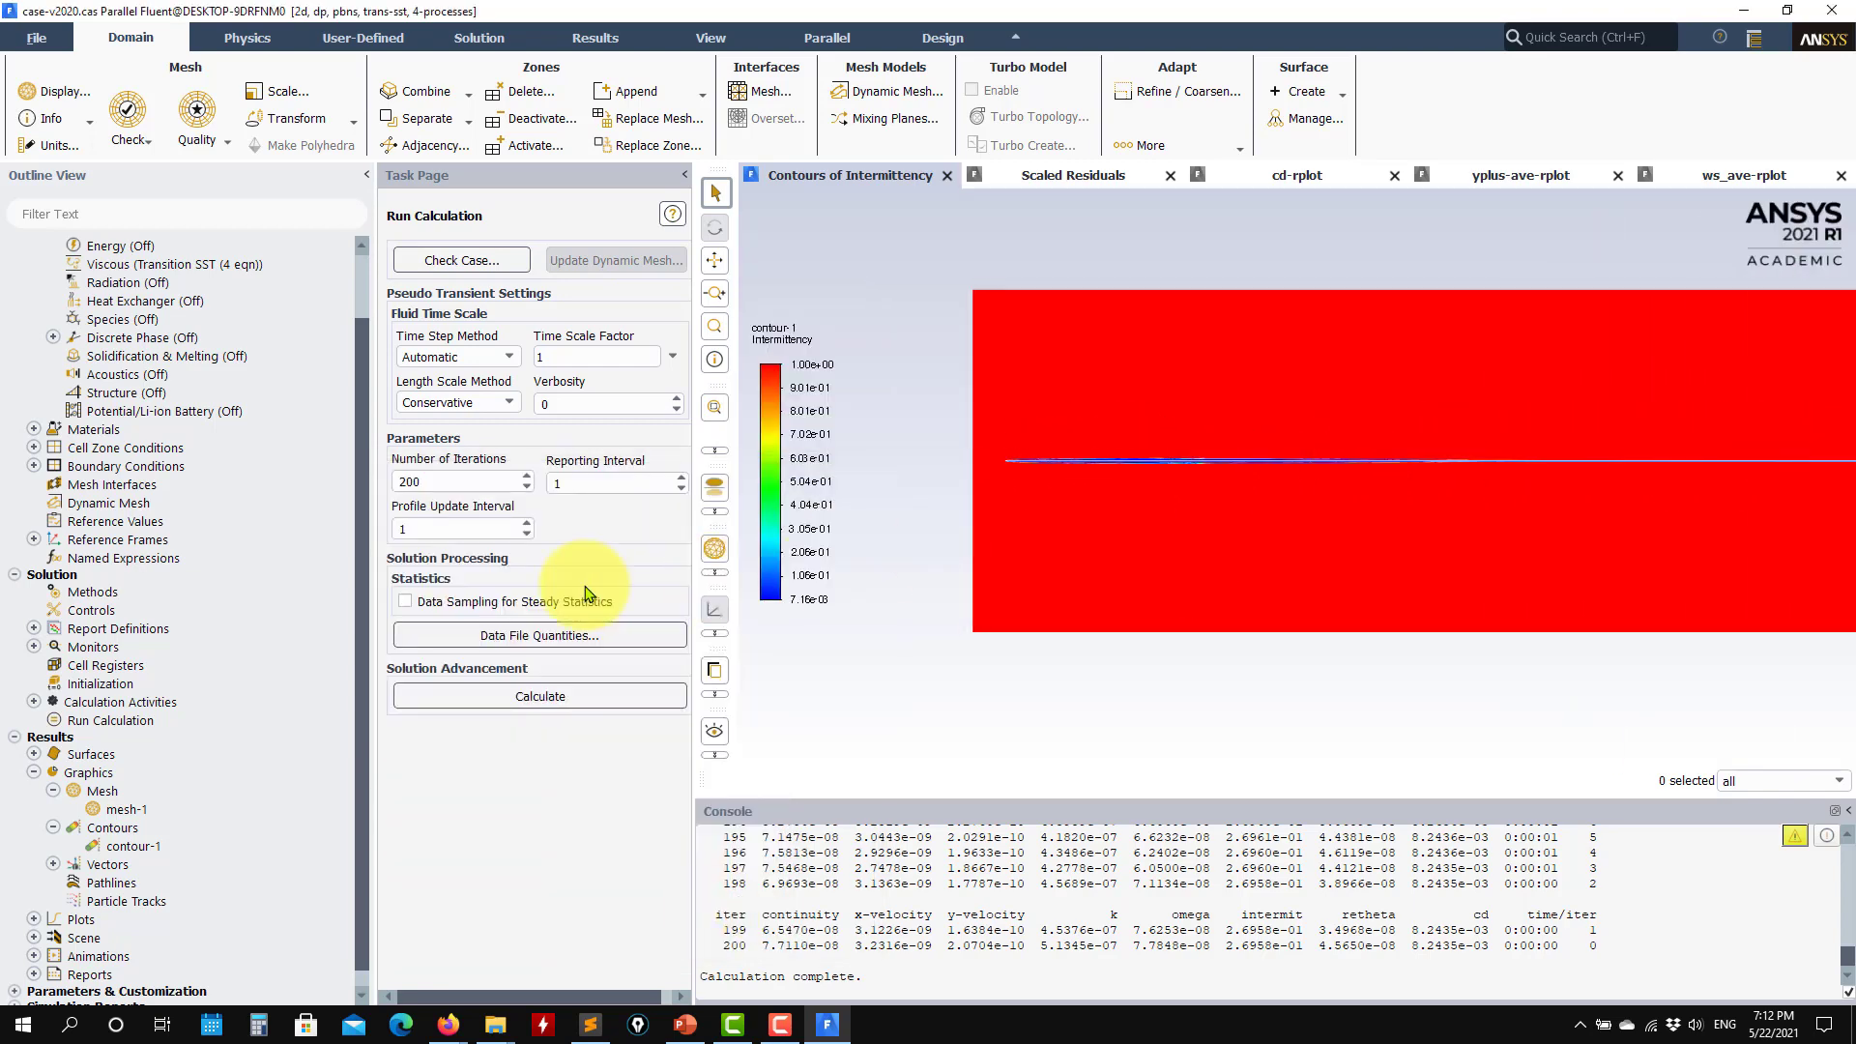
- Switch to PowerPoint to review the qualitative and quantitative results slides in case_presentation.pptx, and return to Fluent
scroll(230, 662, "down", 1)
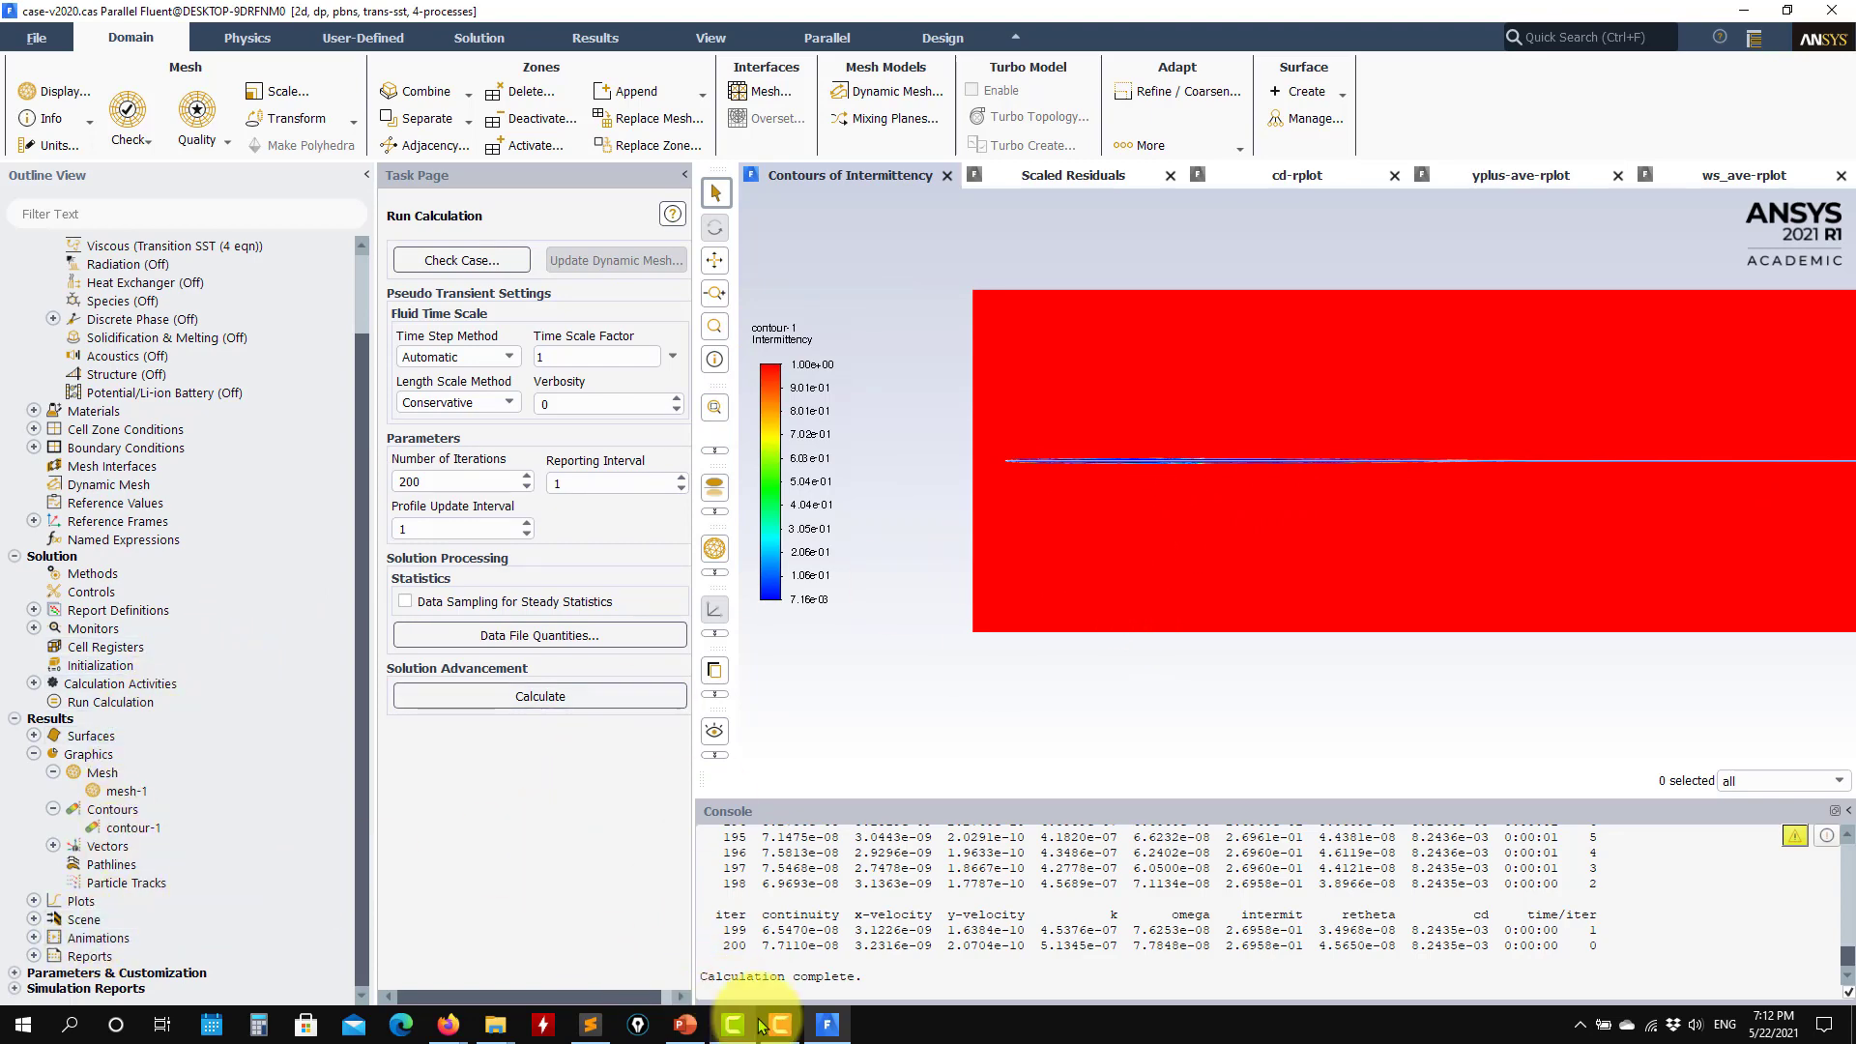
left_click(689, 1027)
left_click(307, 589)
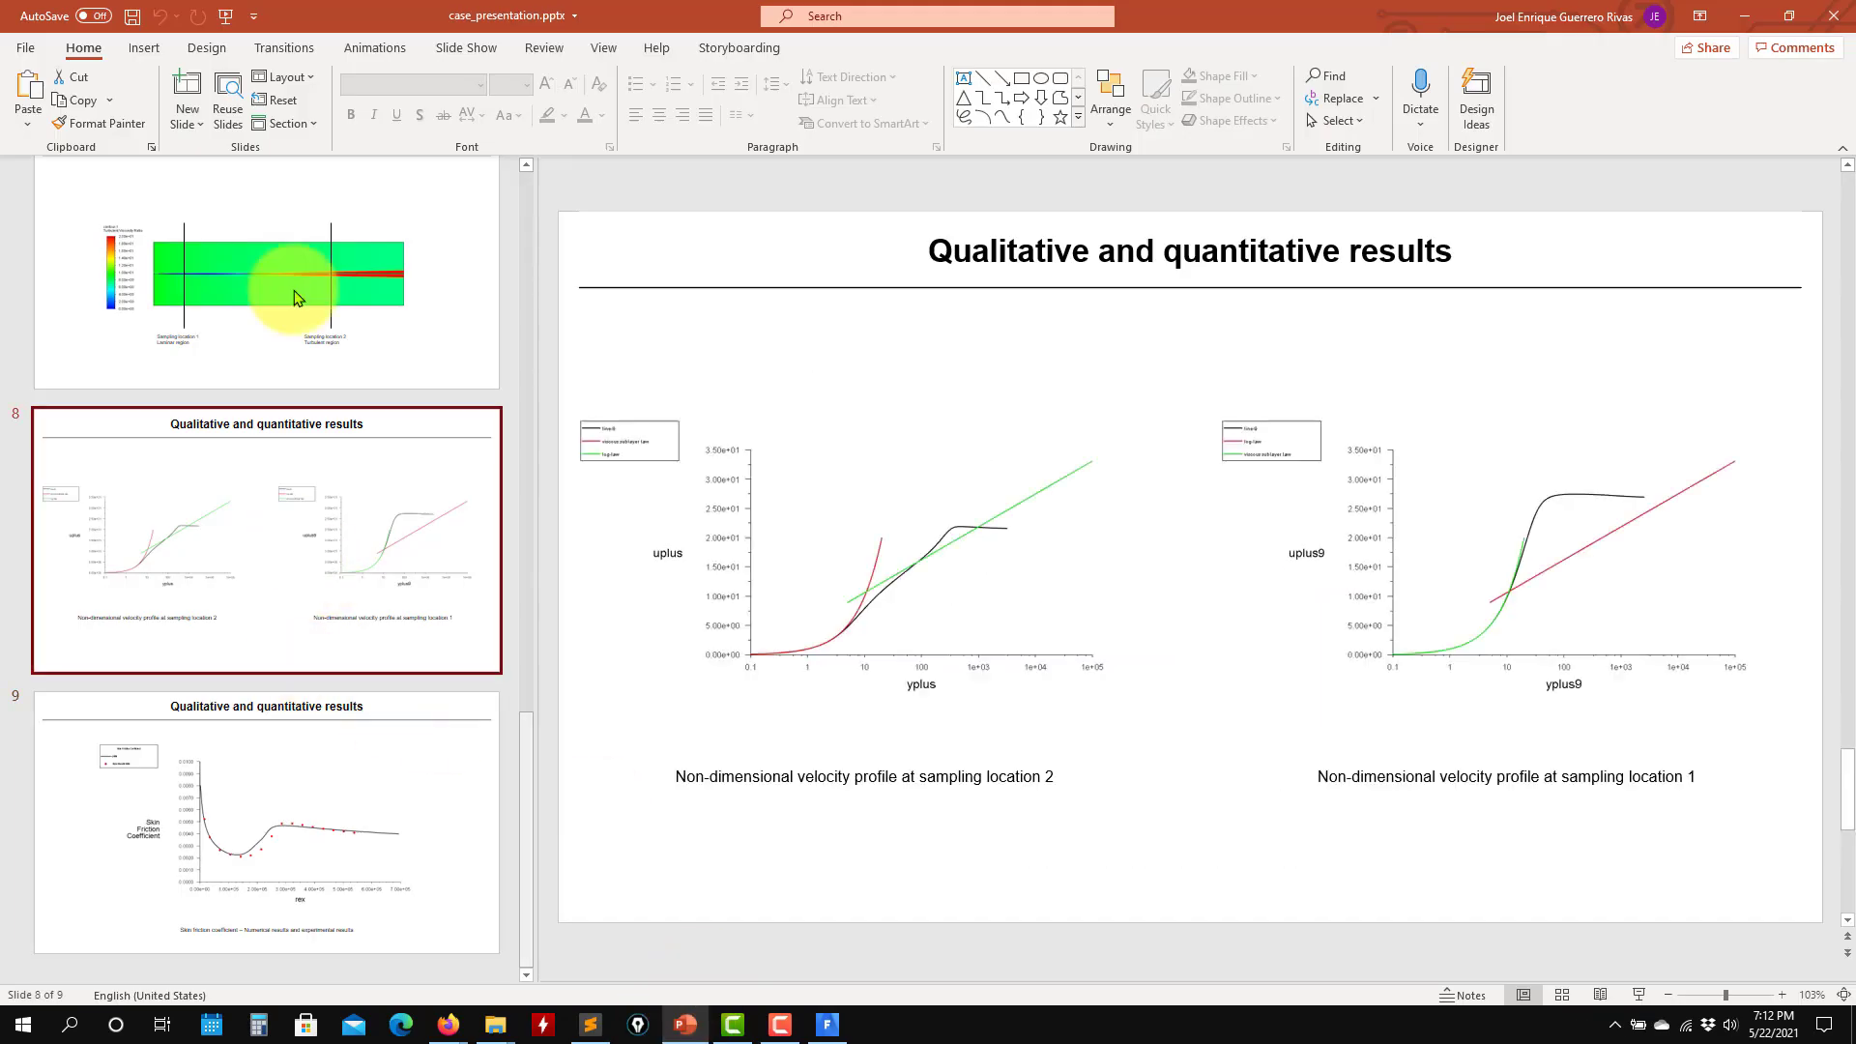
left_click(1746, 15)
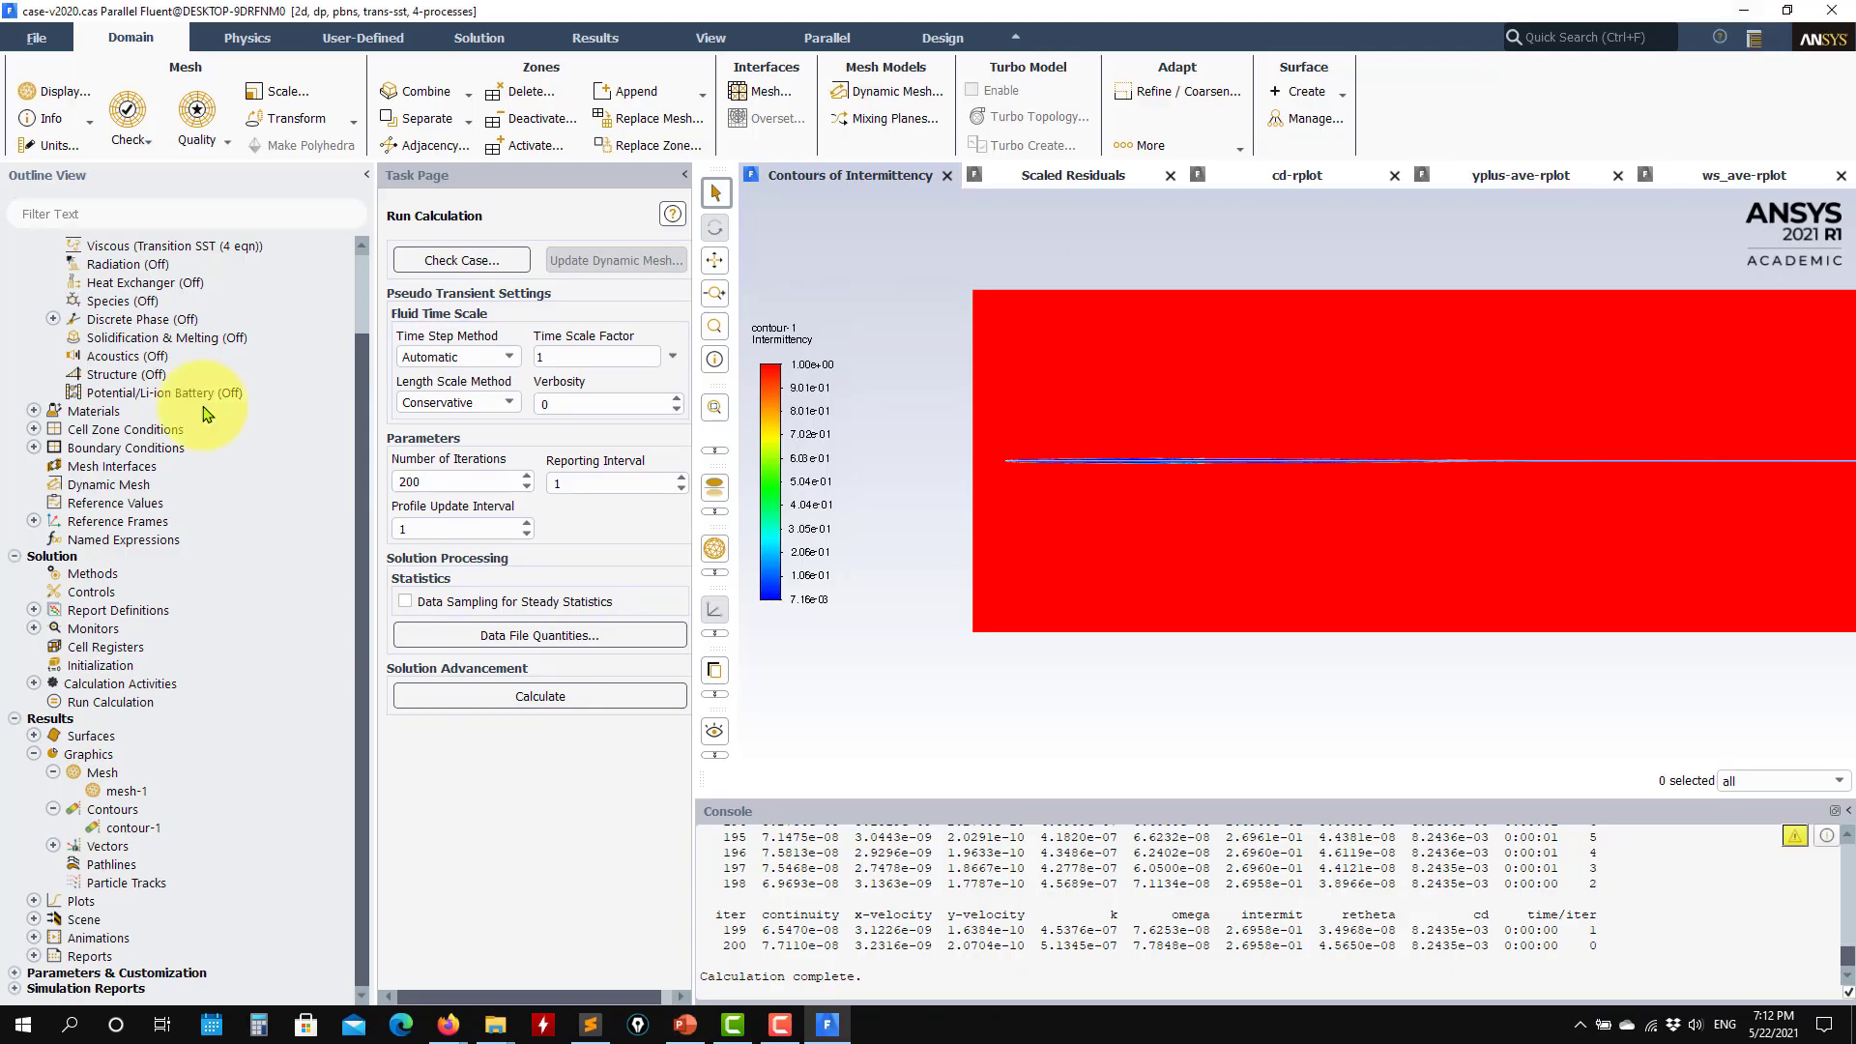
- Open xy-plot-1 and plot the Skin Friction Coefficient against rex on the plate surface
left_click(34, 610)
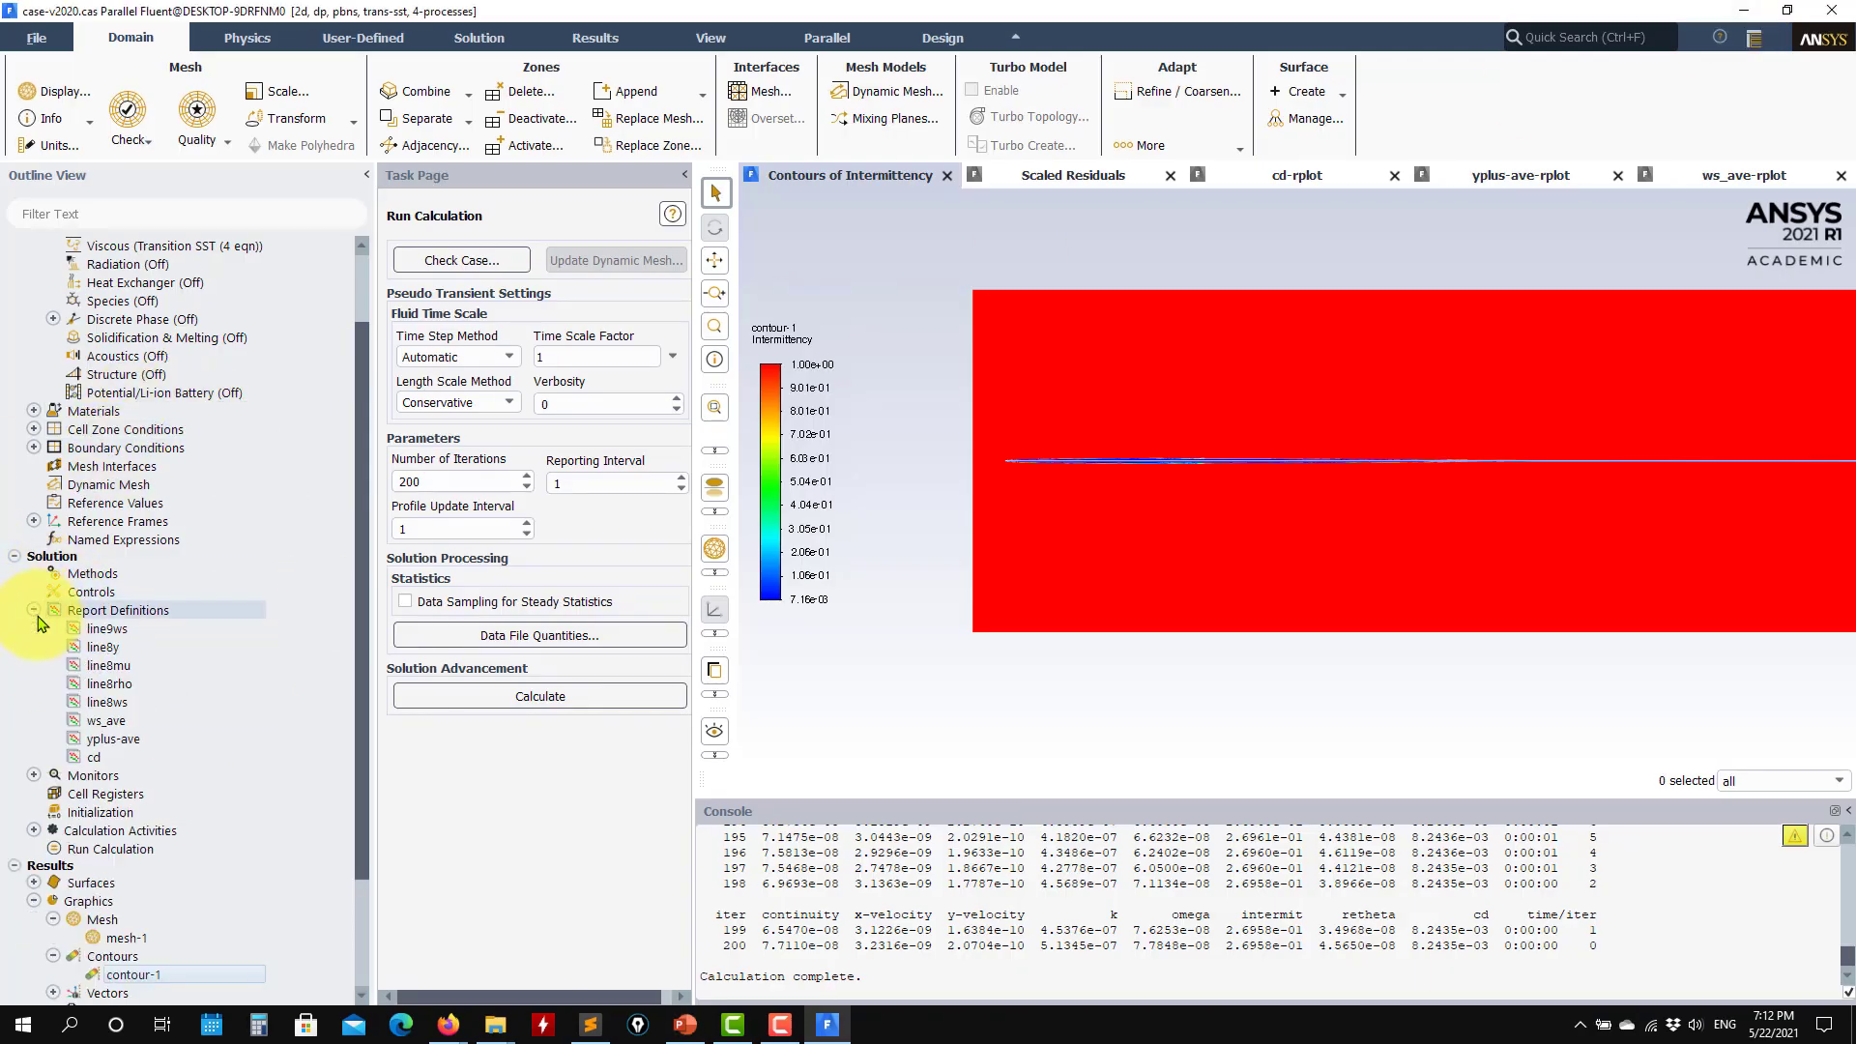
left_click(34, 610)
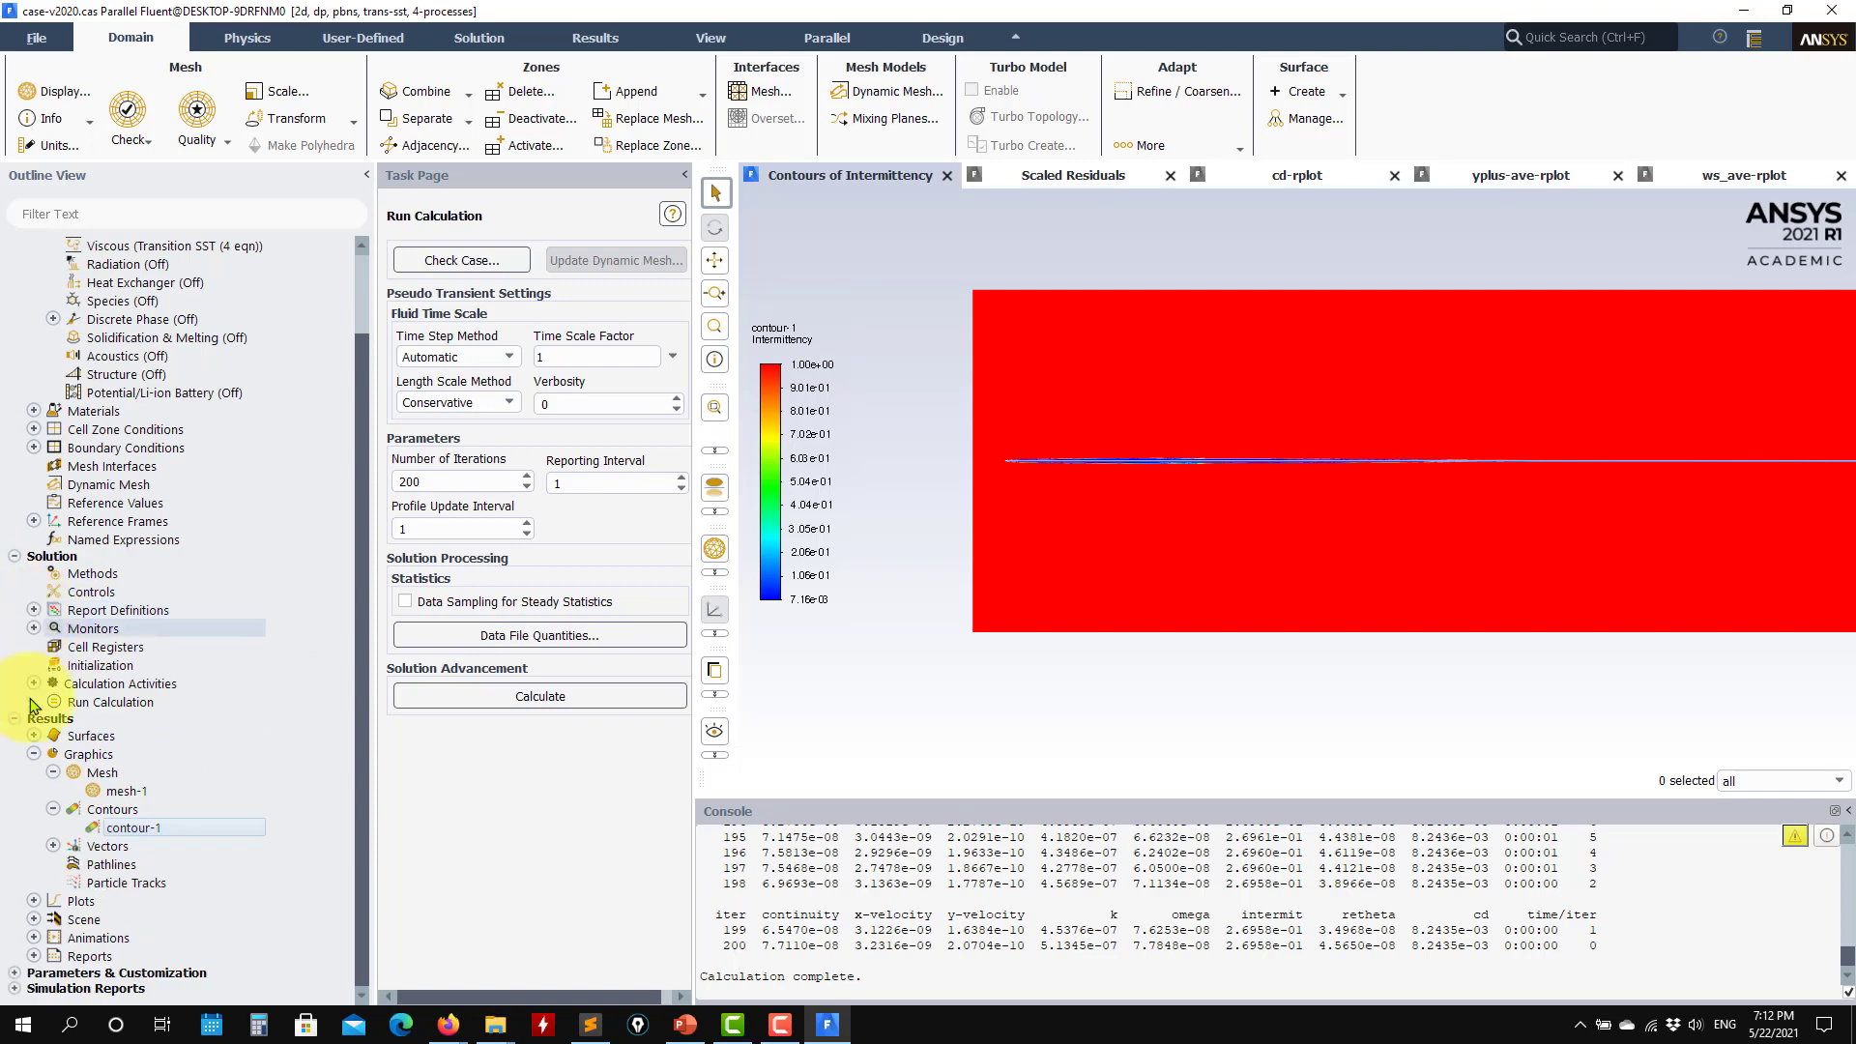
left_click(34, 901)
scroll(153, 936, "down", 4)
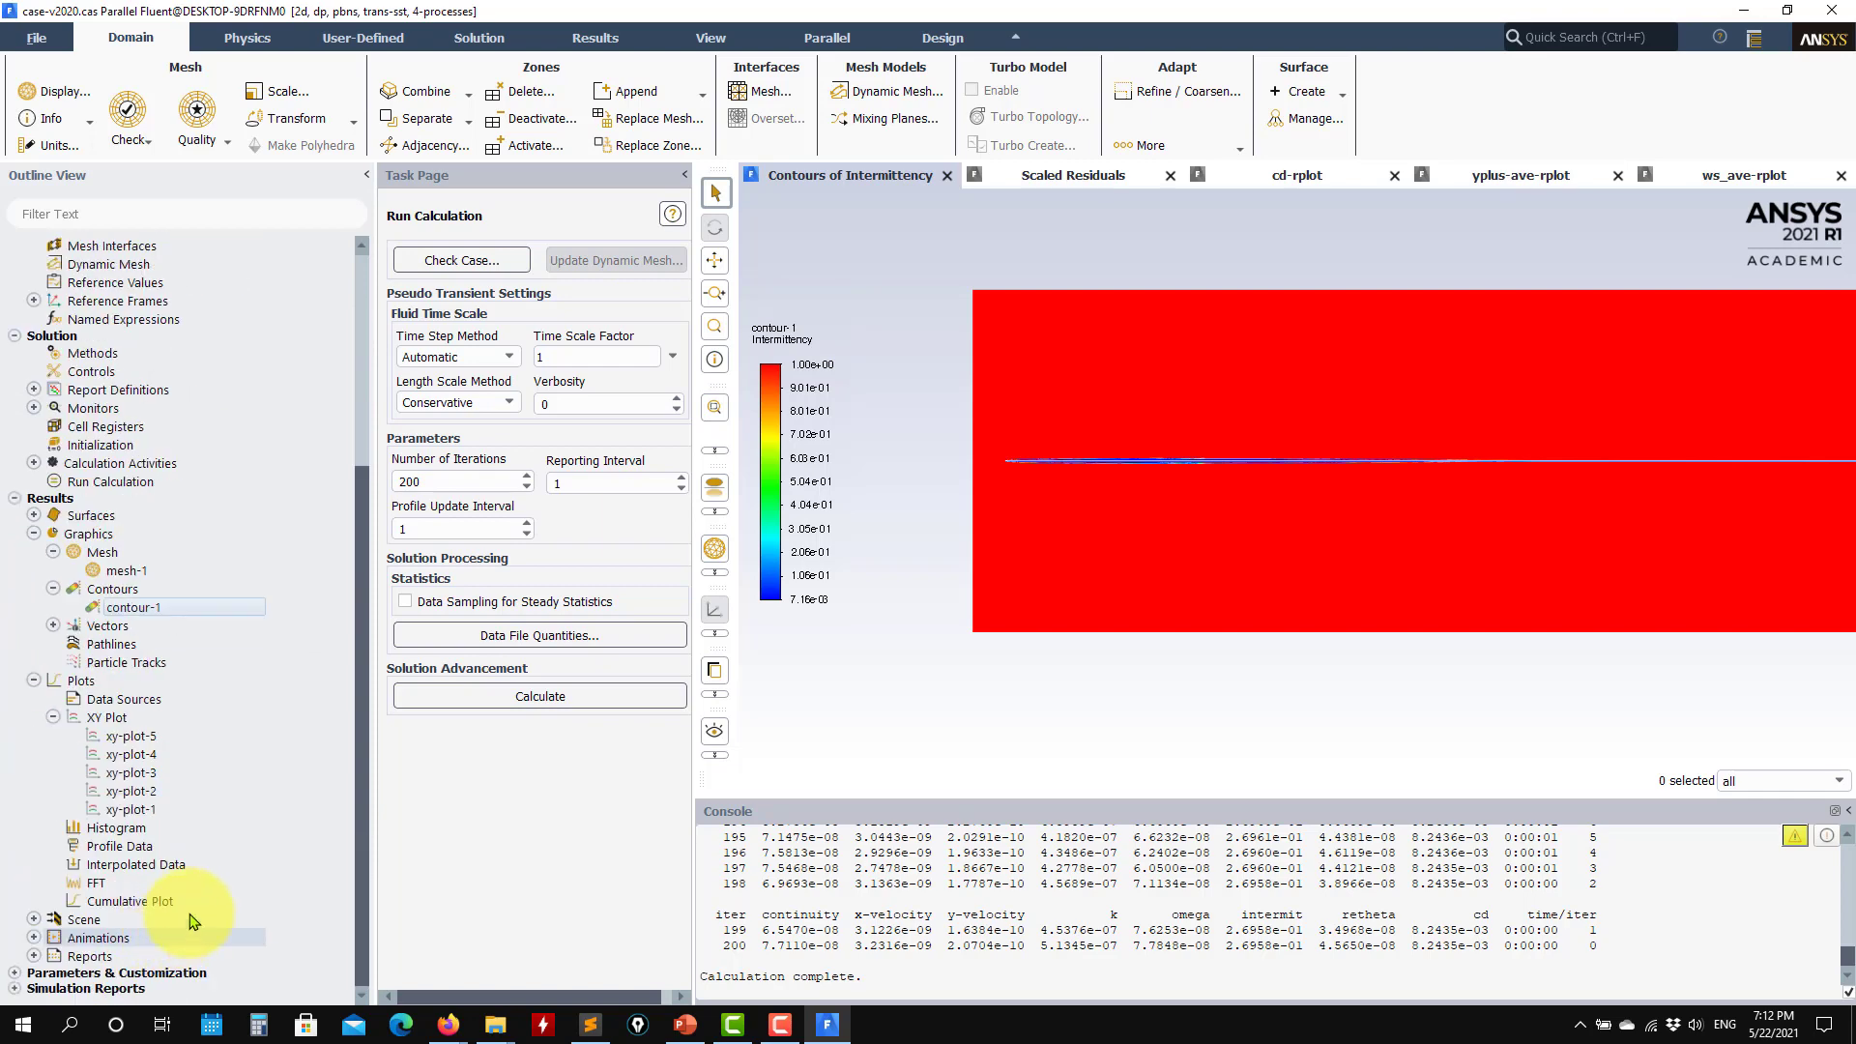
double_click(145, 810)
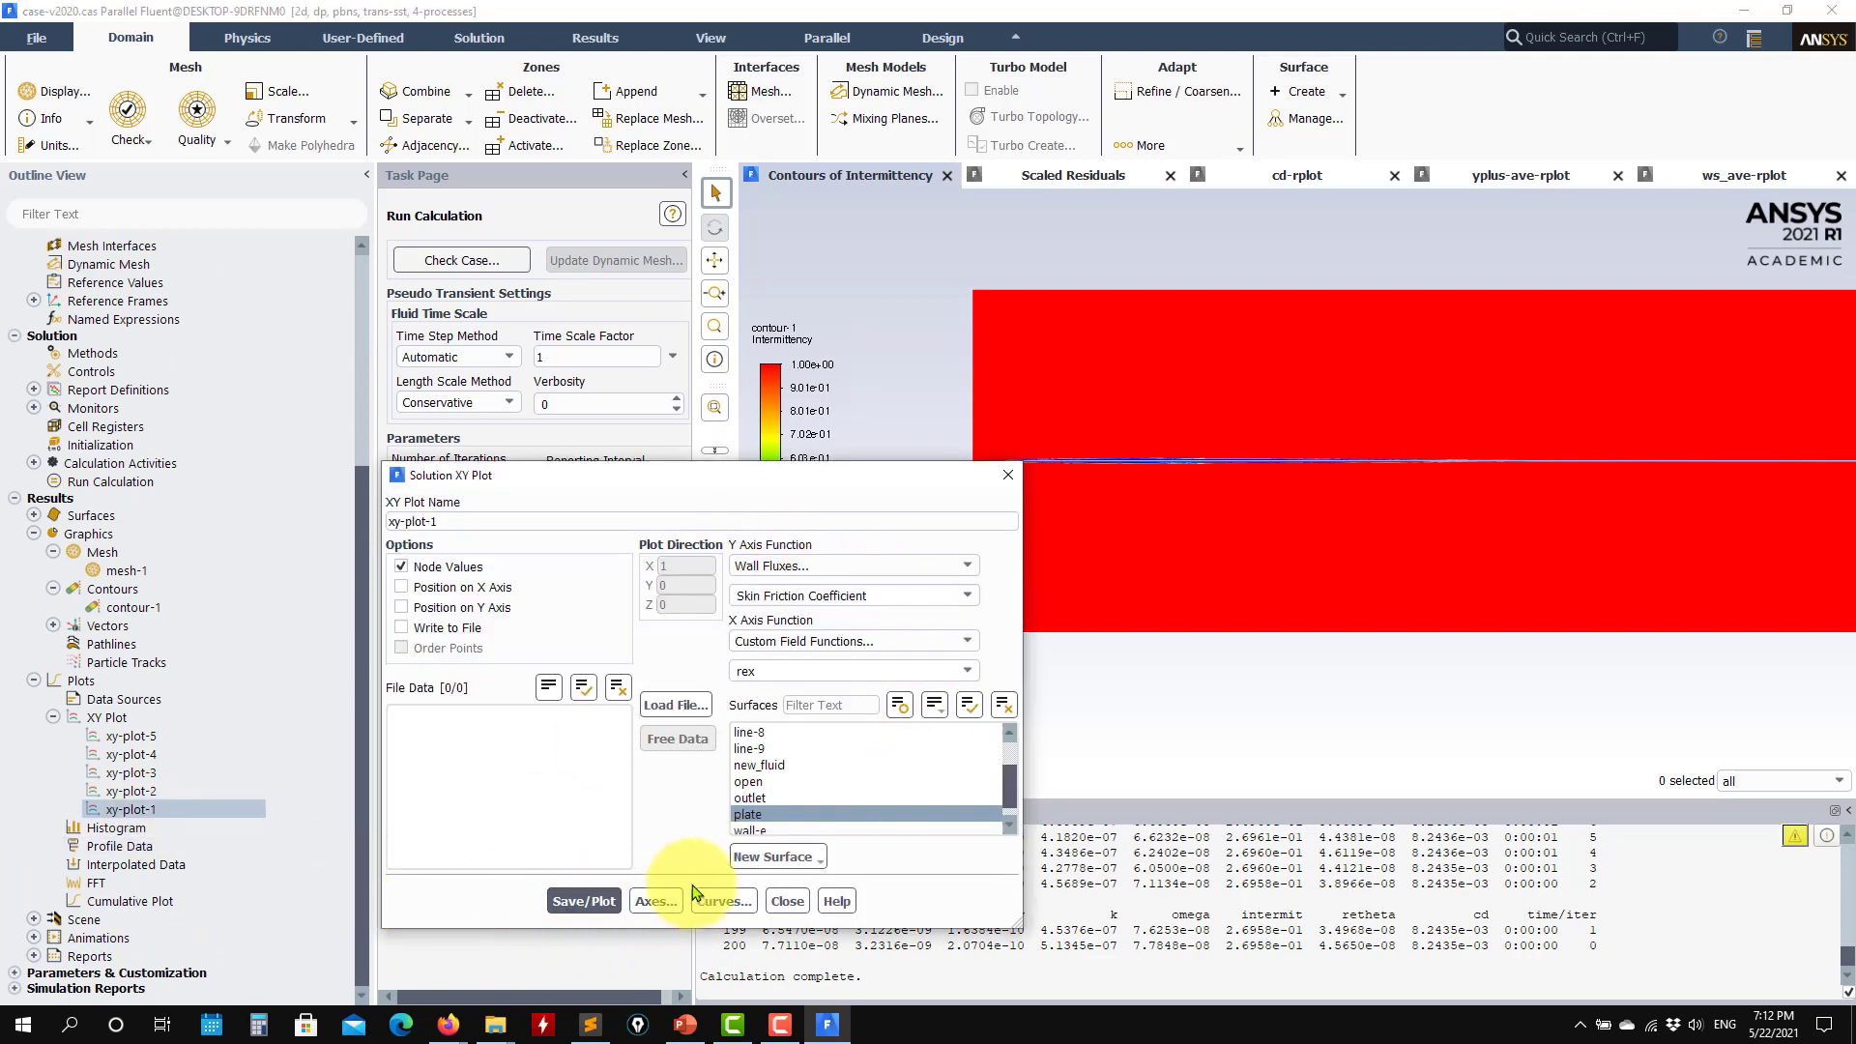
left_click(582, 903)
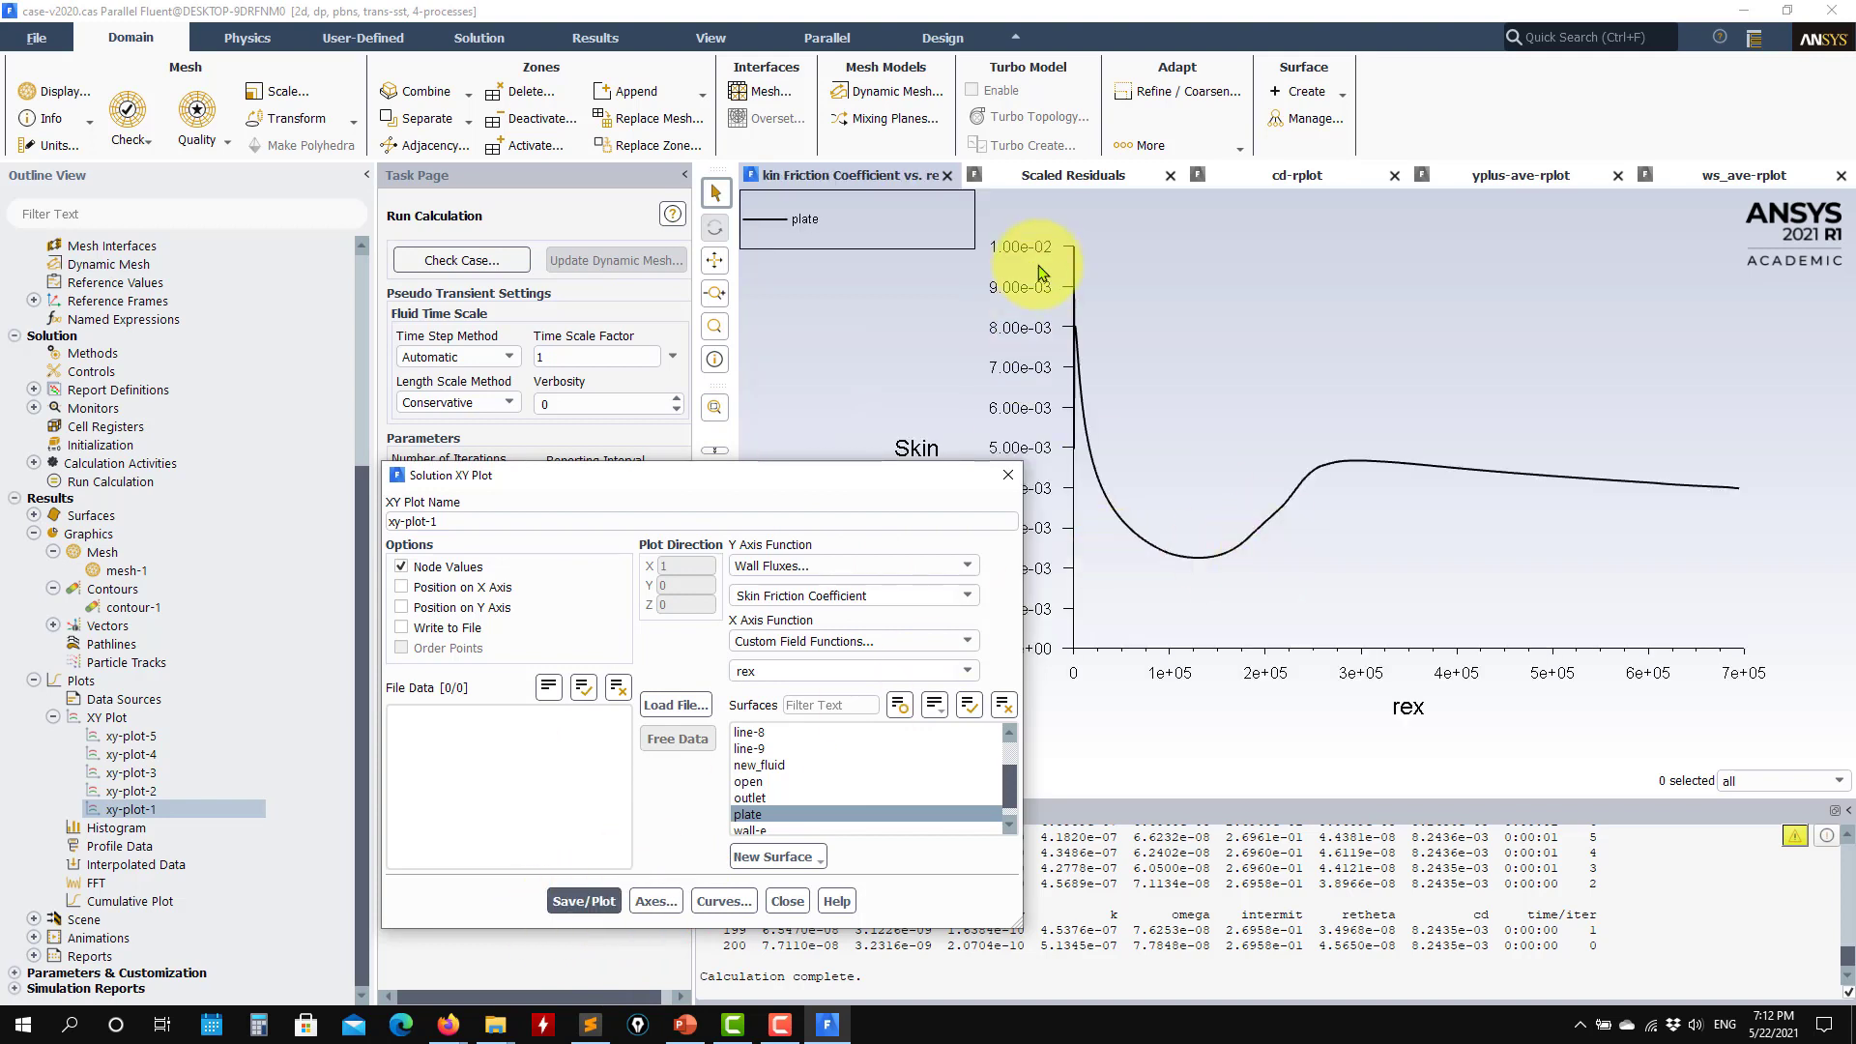
- Switch to File Explorer to look through the experimental and law-of-the-wall files in the case's validation_data folder, and return to Fluent
left_click(507, 1033)
left_click(600, 952)
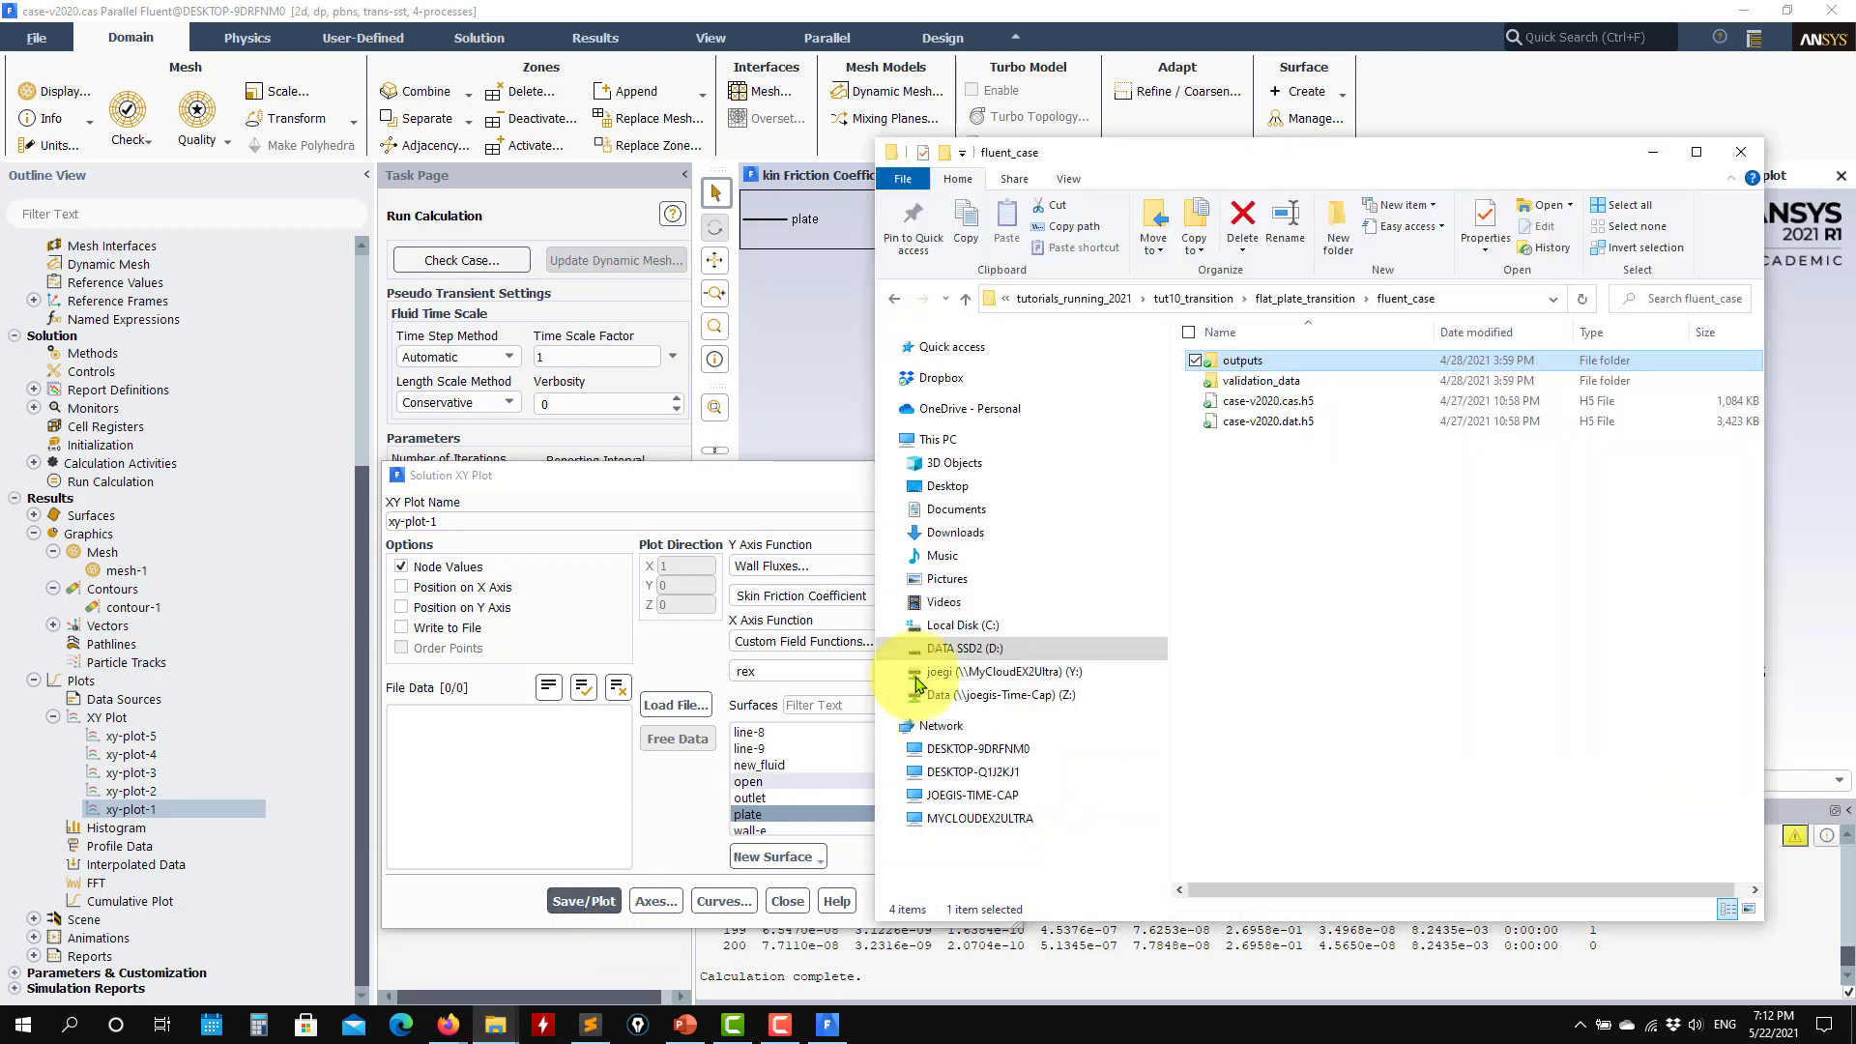
double_click(1276, 381)
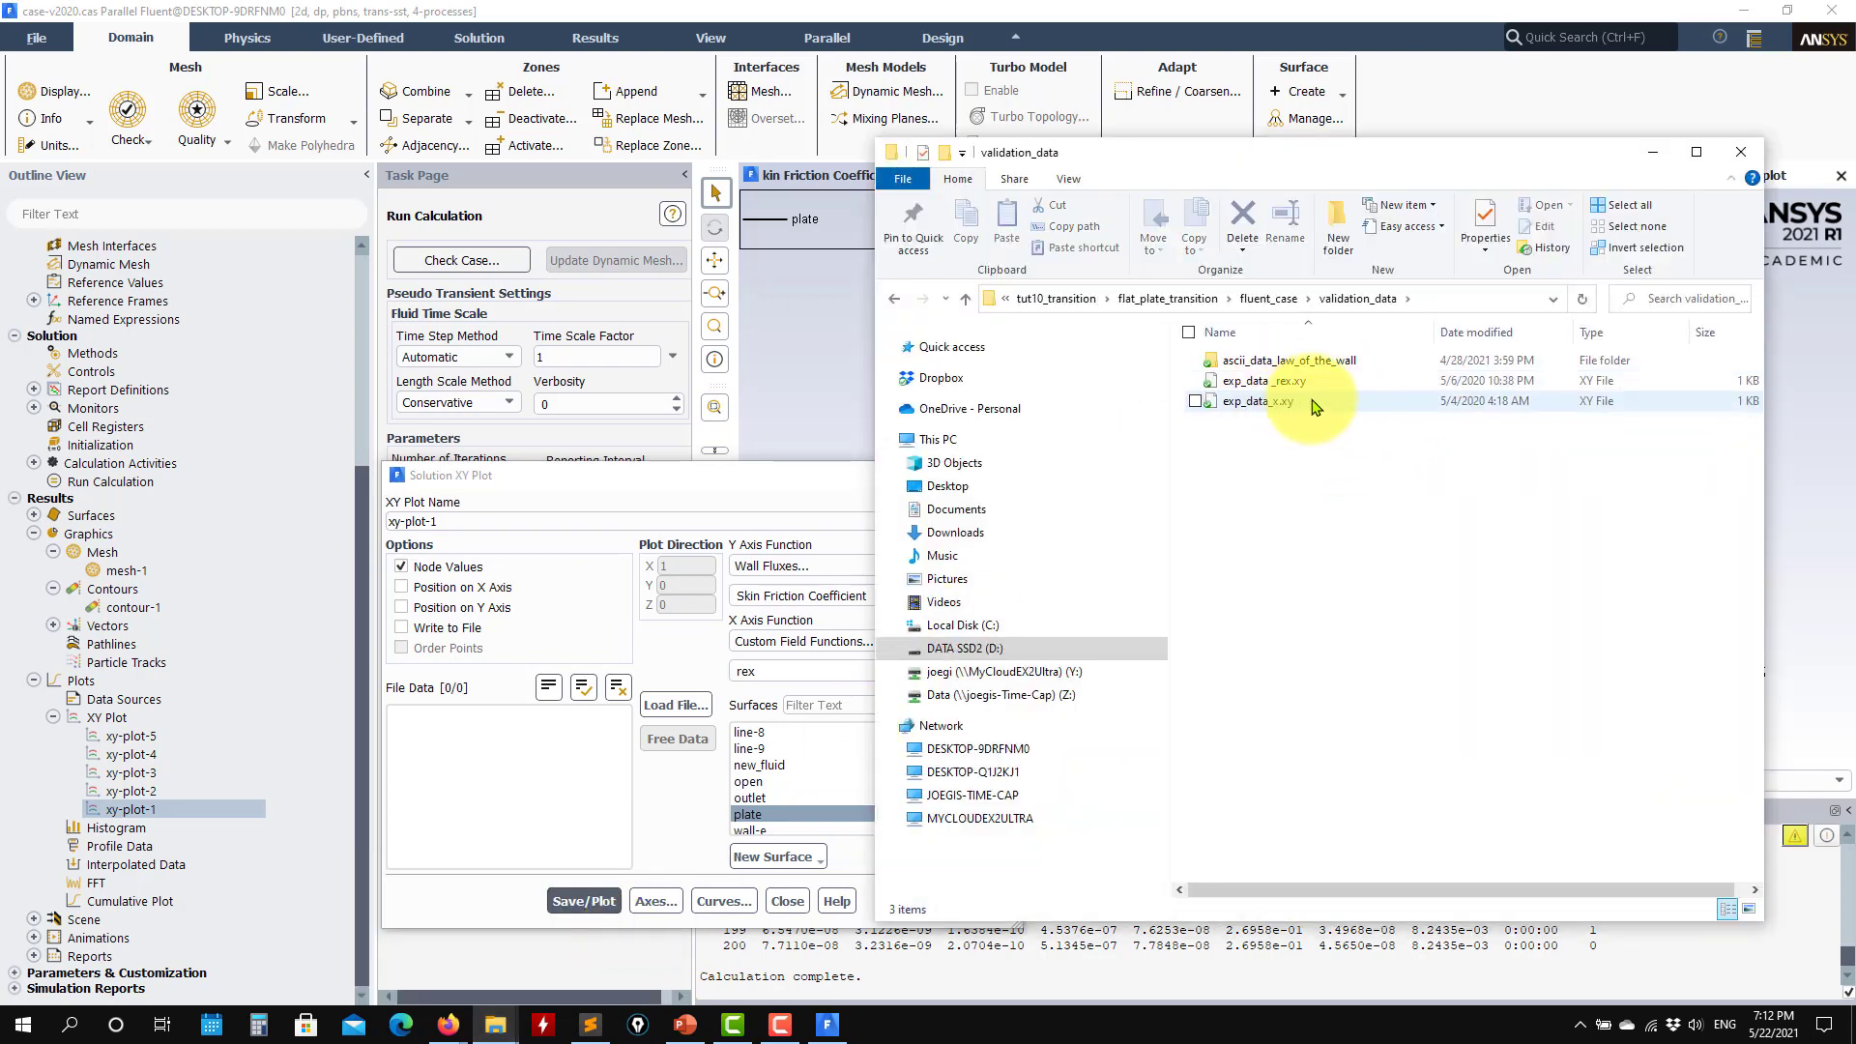
left_click(1653, 151)
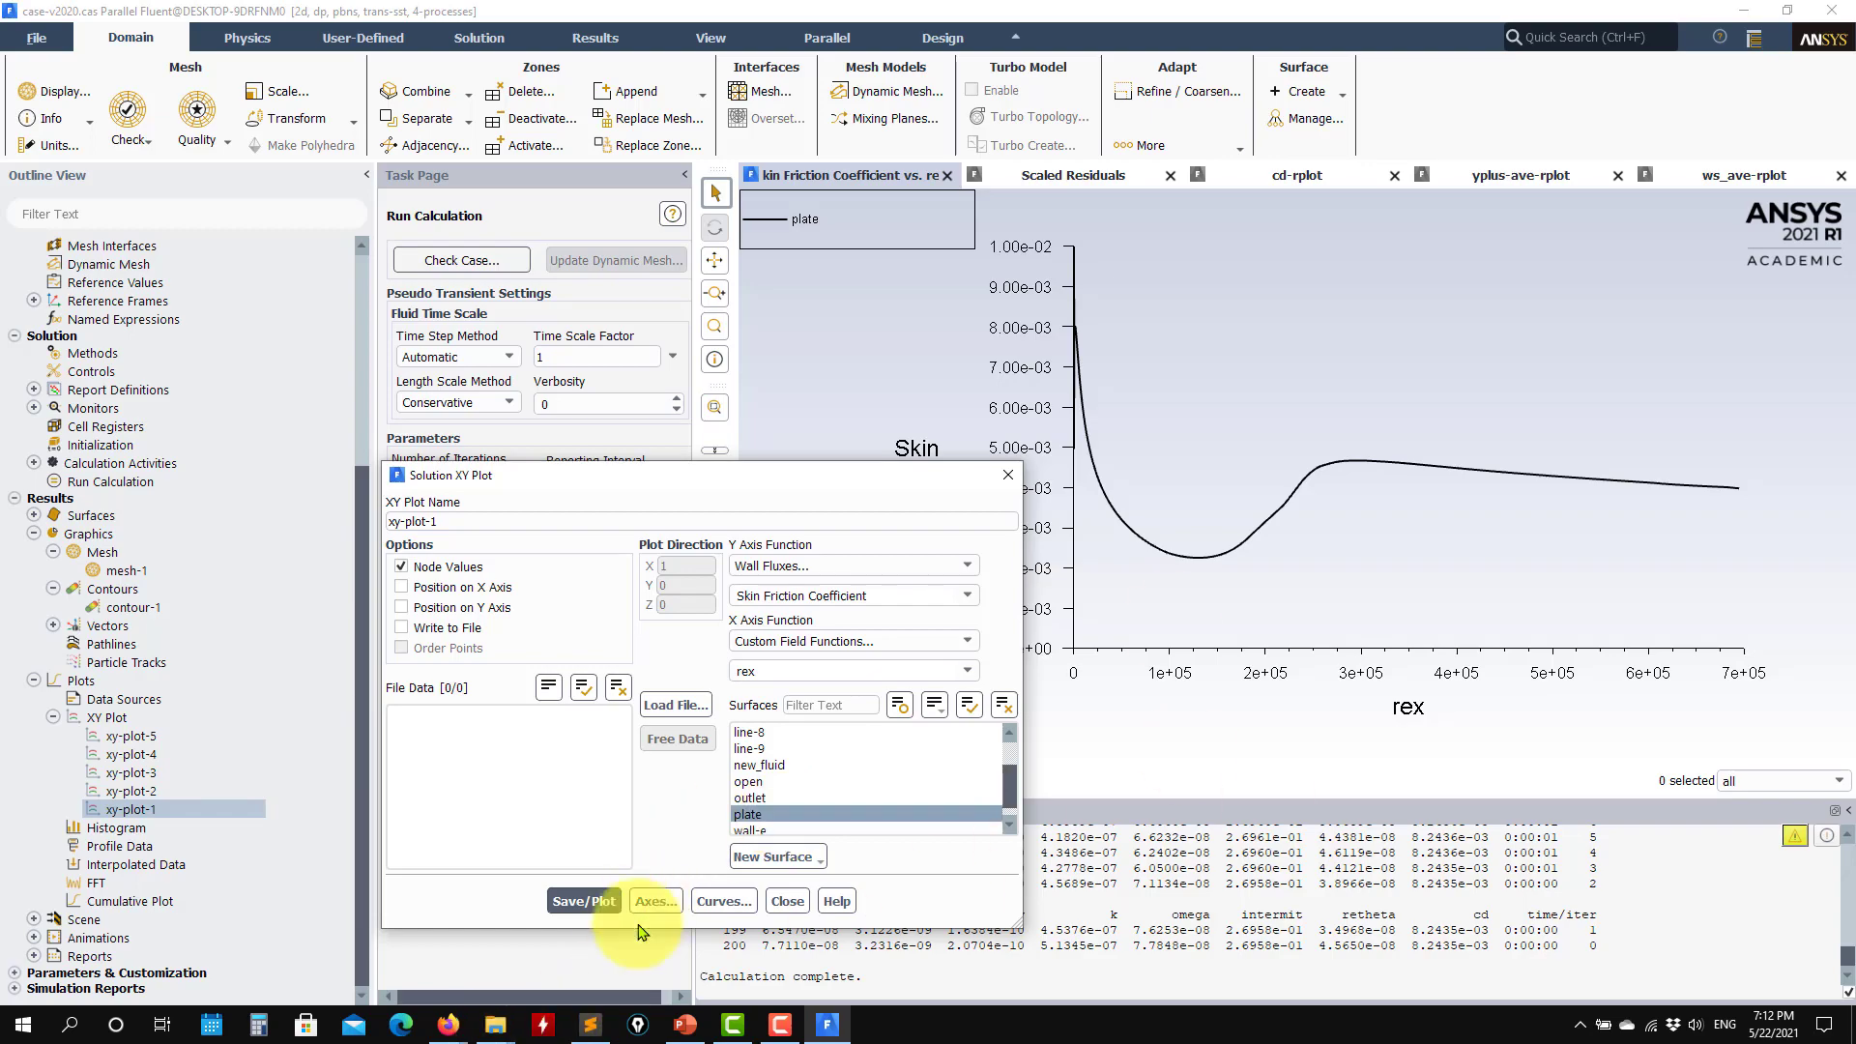
mouse_move(493, 1033)
left_click(604, 976)
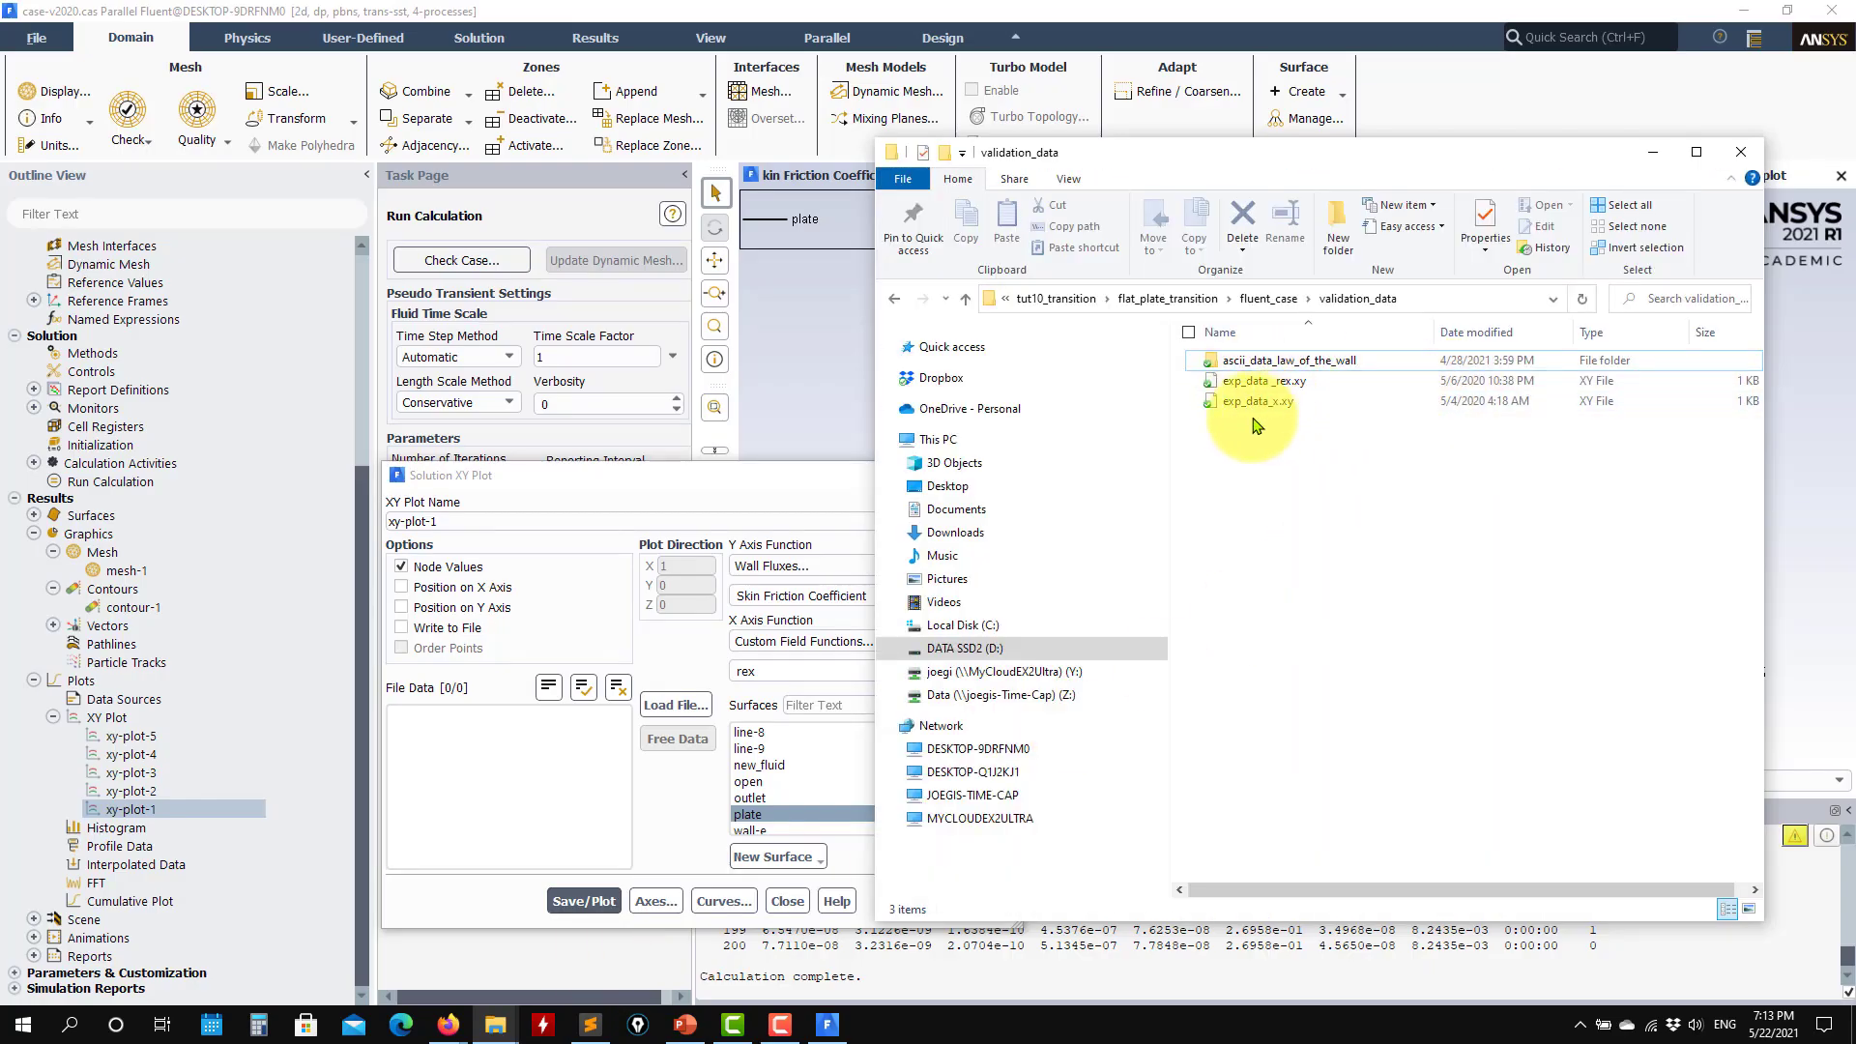
left_click(1286, 360)
left_click(1653, 154)
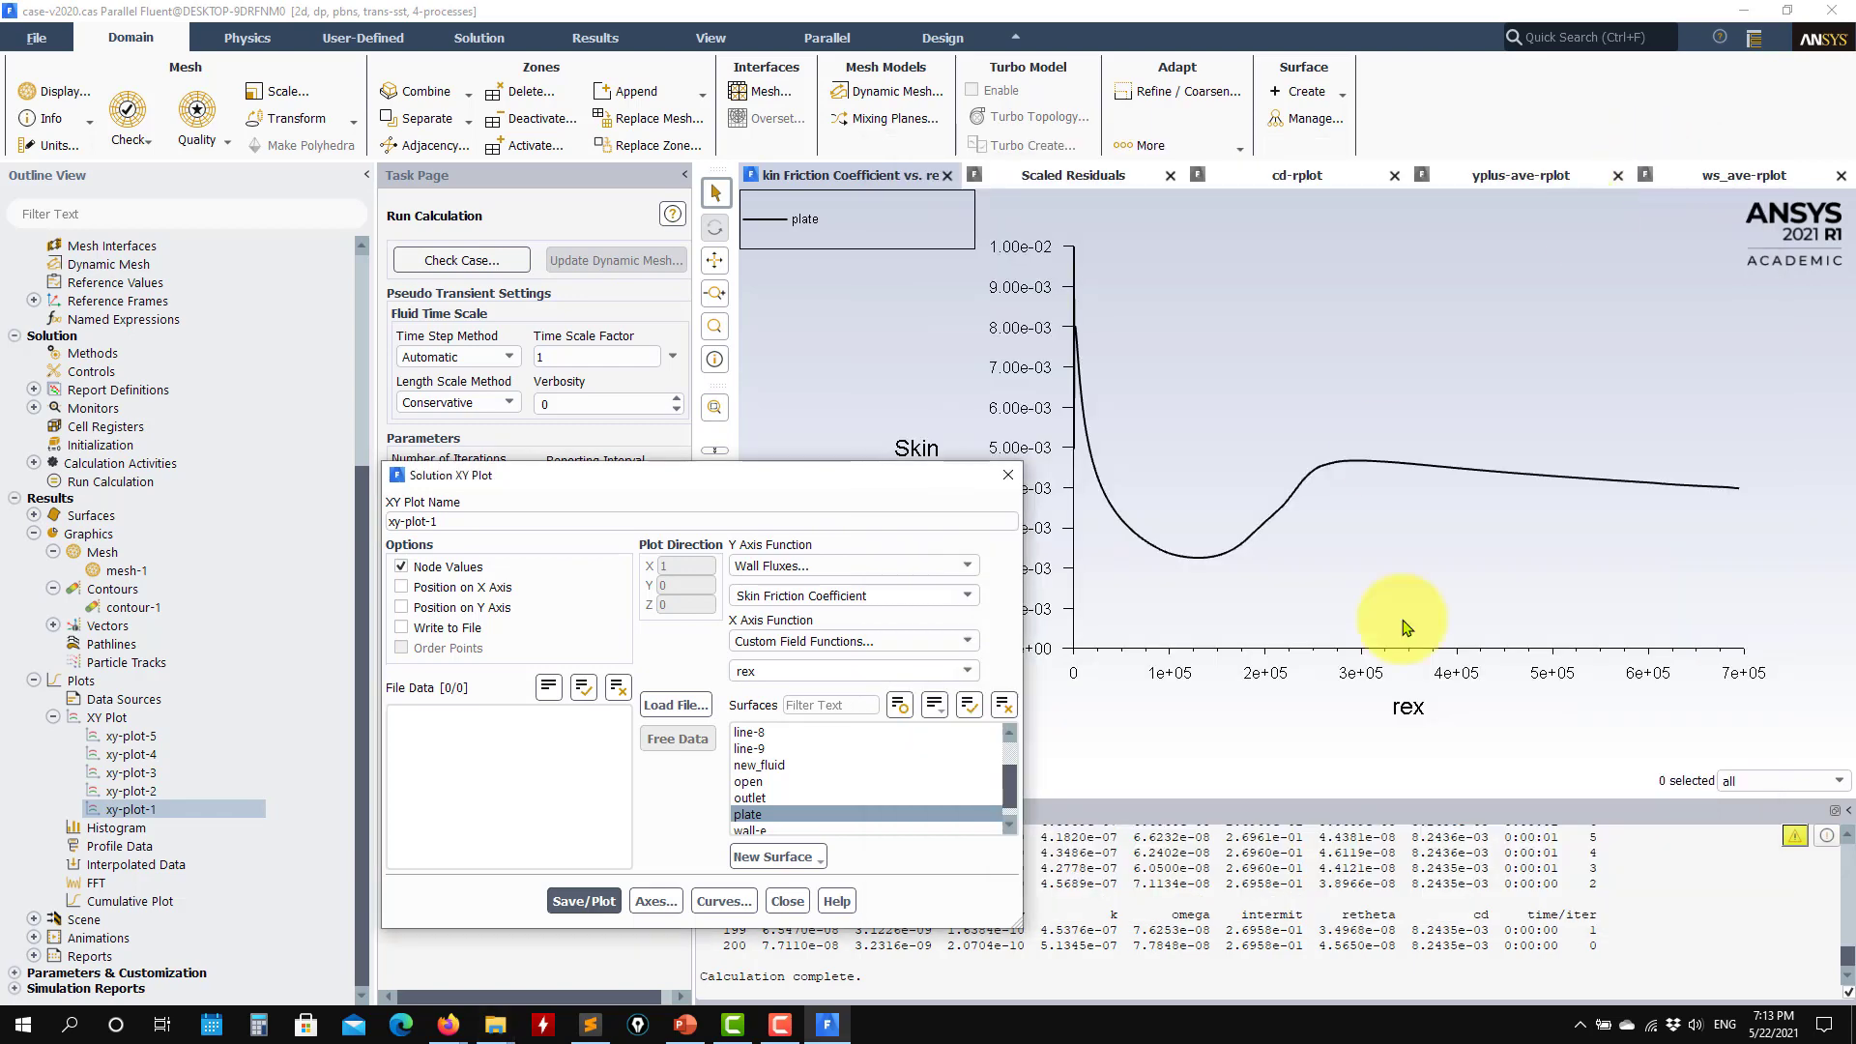
- Load exp_data _rex.xy from the validation_data folder into xy-plot-1 and replot the skin friction comparison
left_click(677, 705)
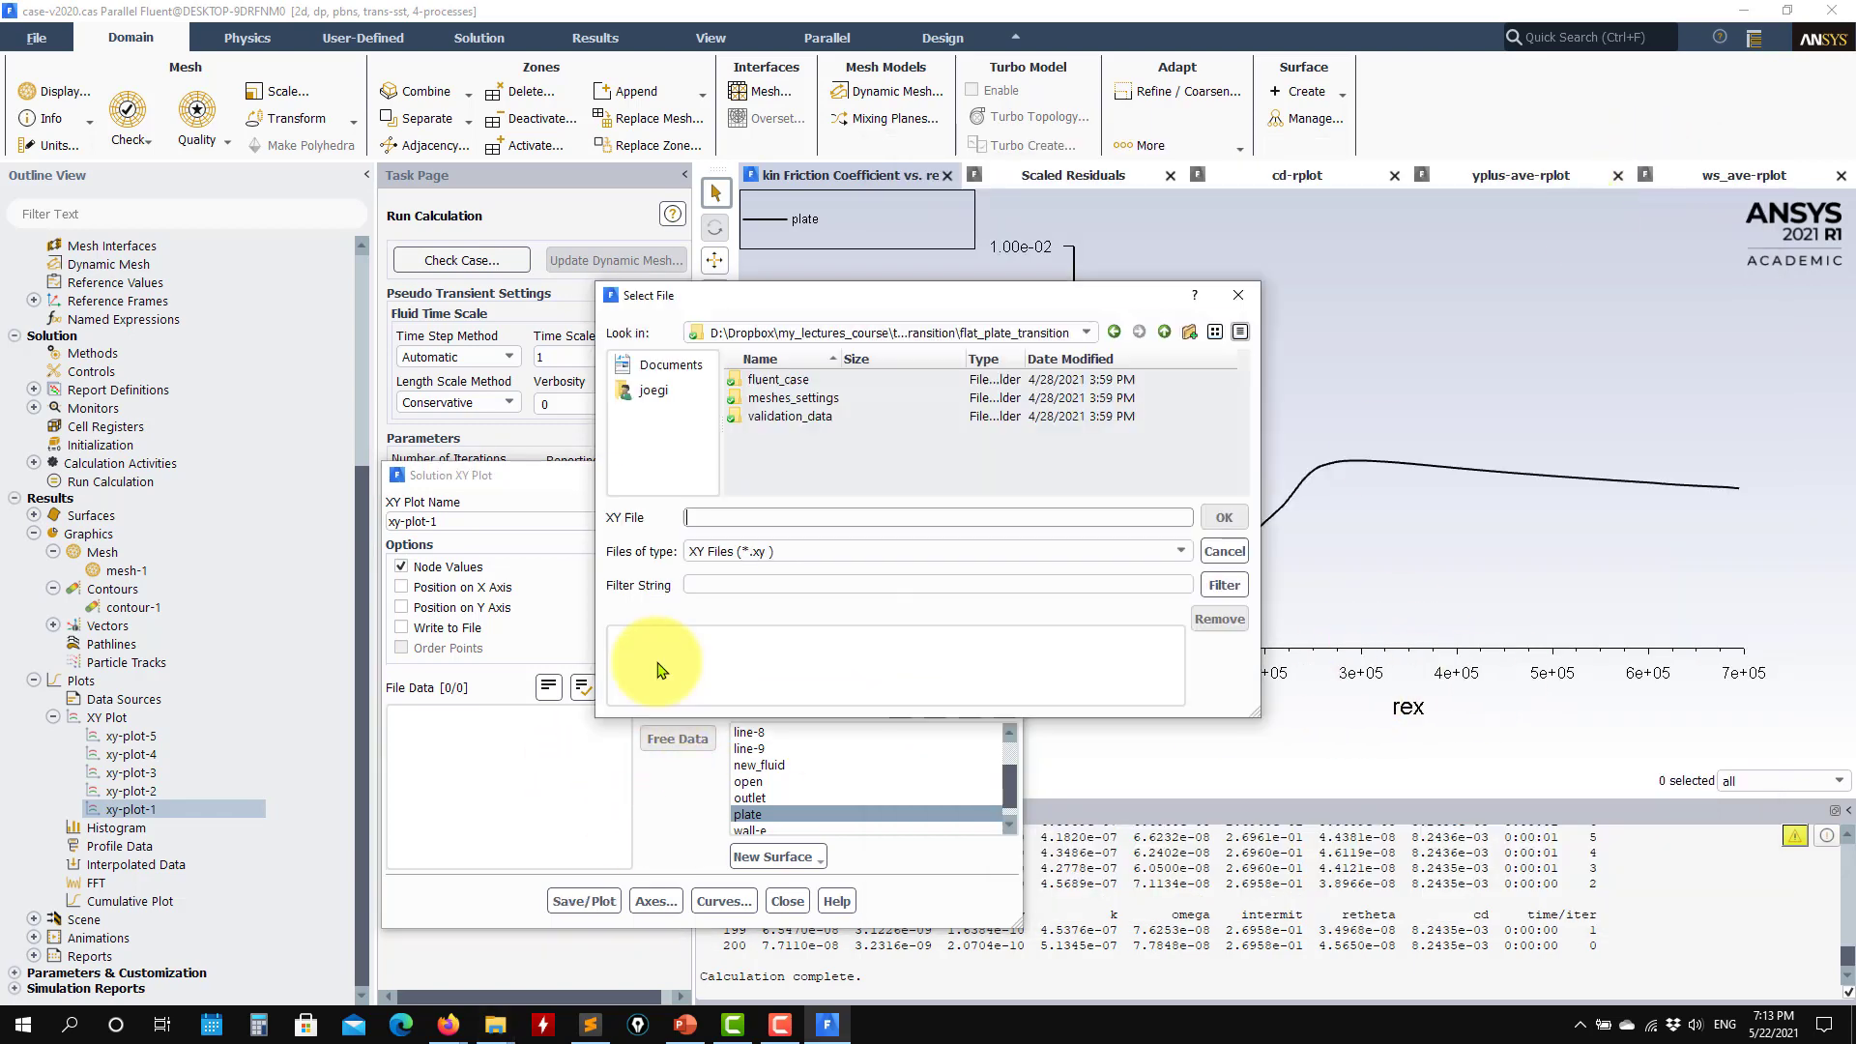
double_click(790, 415)
double_click(799, 398)
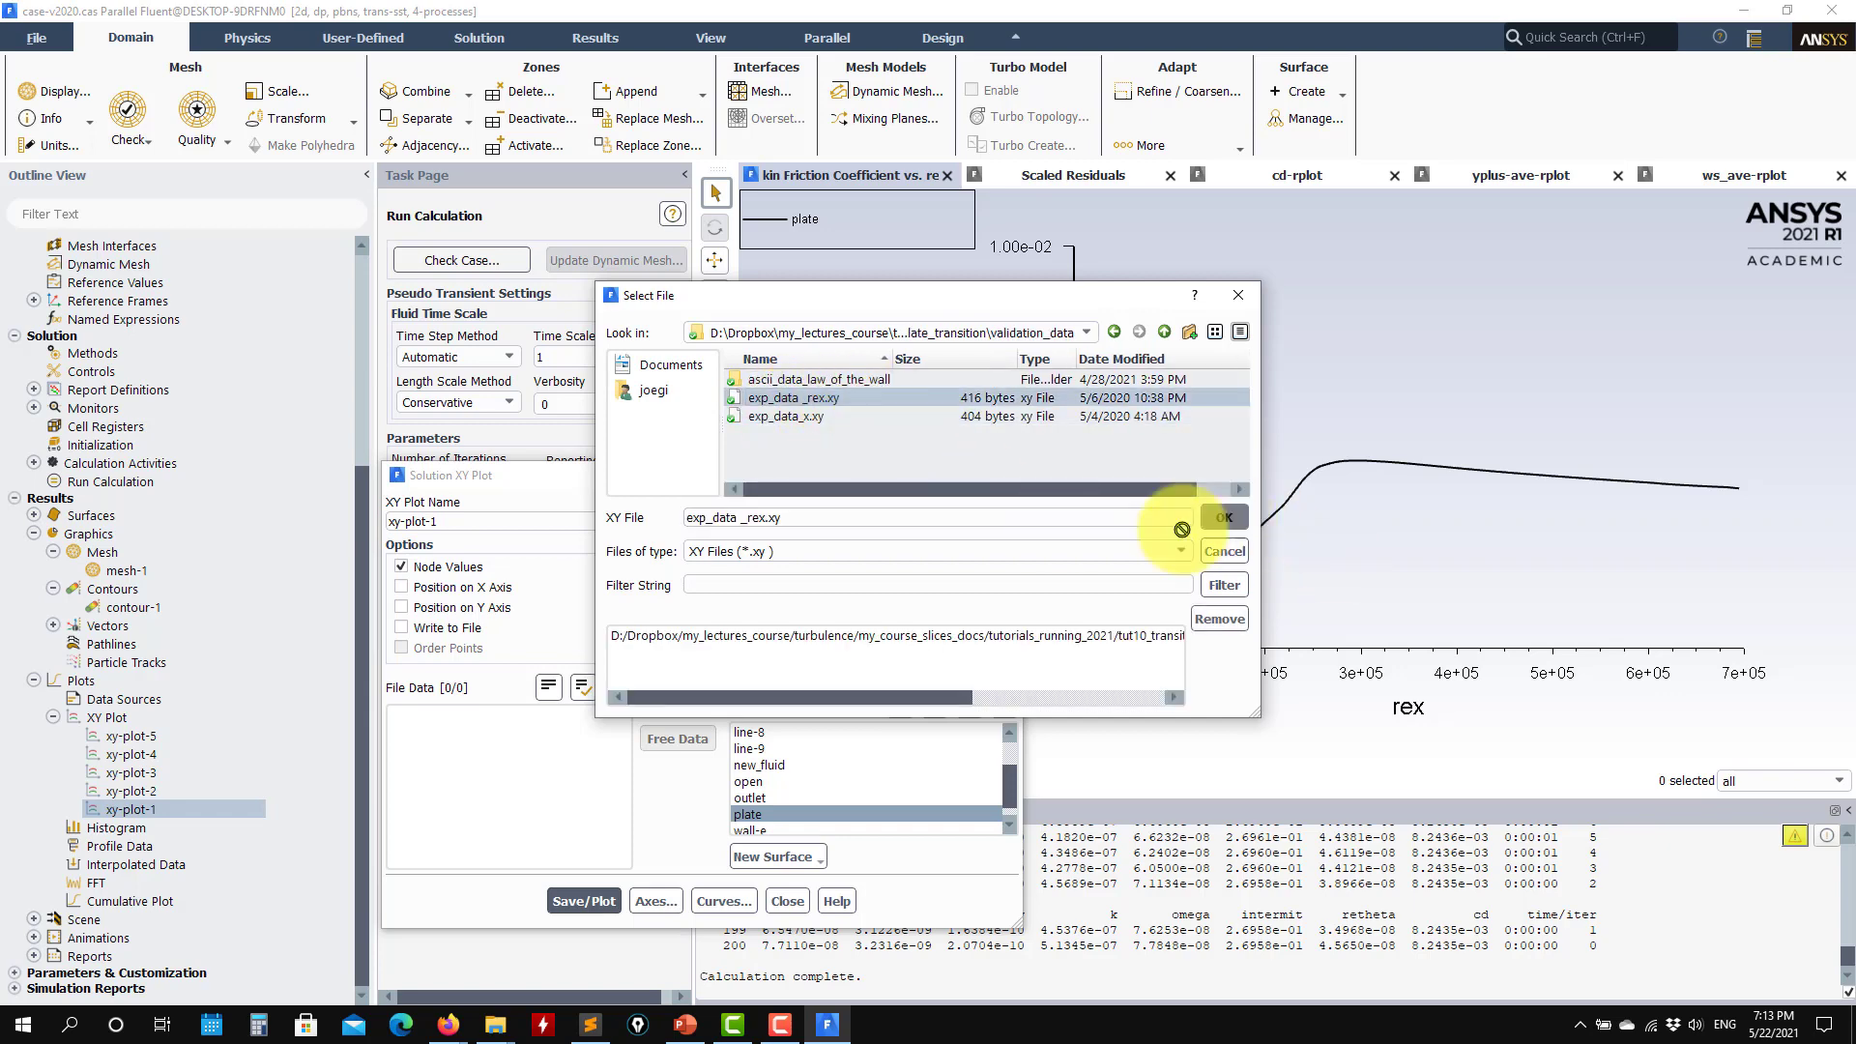
left_click(1224, 518)
left_click(584, 901)
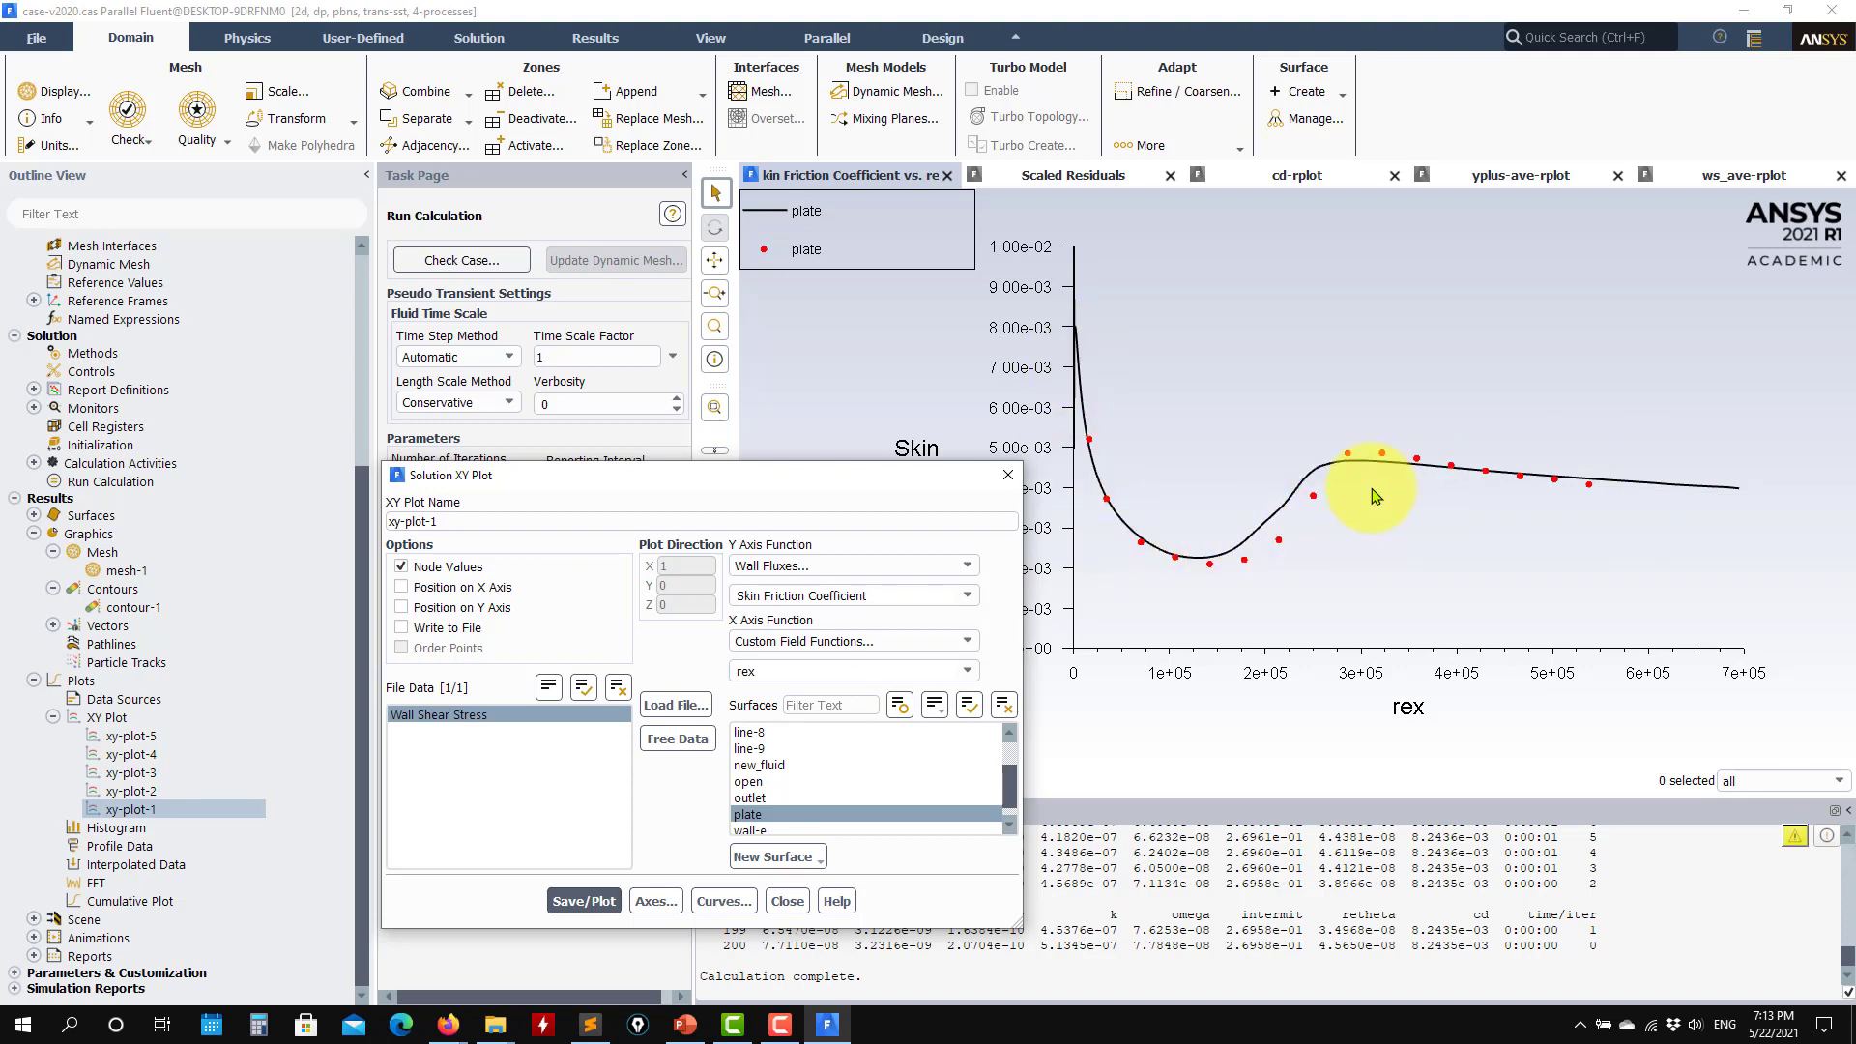
- Open xy-plot-2 and plot uplus against yplus on line-8
double_click(131, 792)
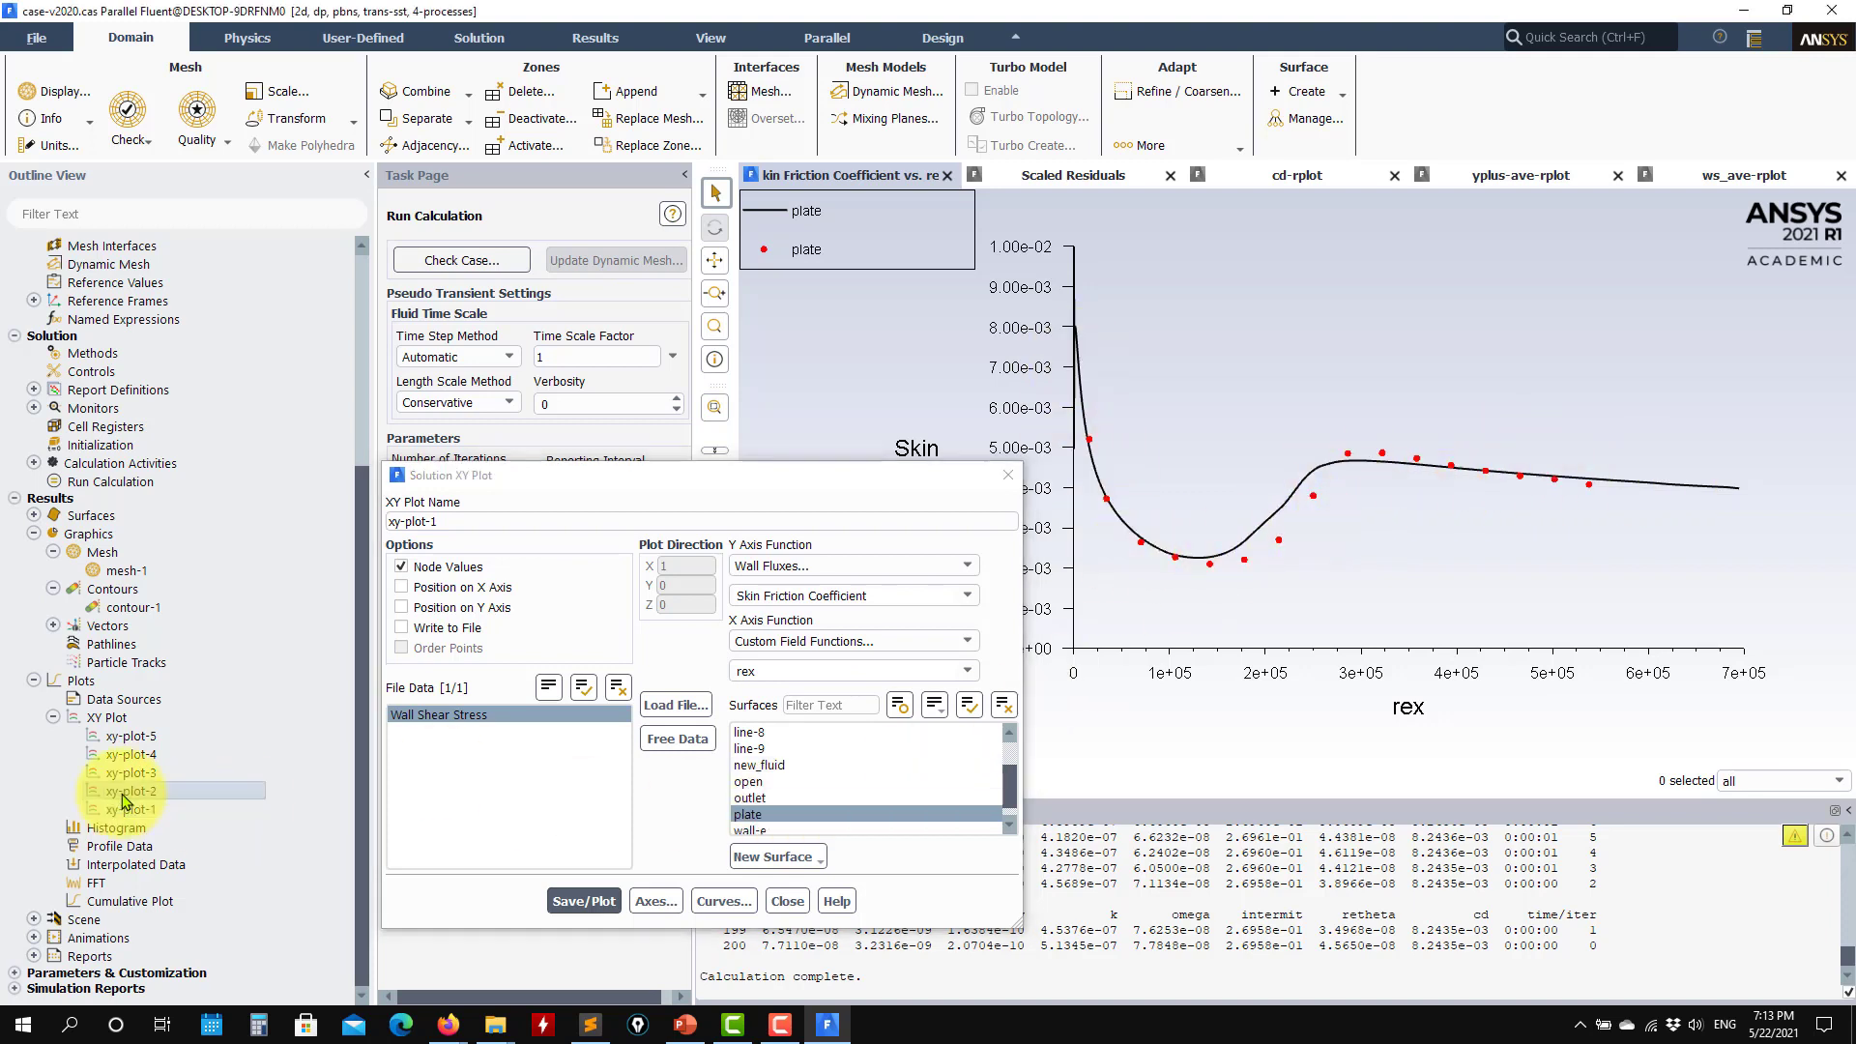
left_click(594, 902)
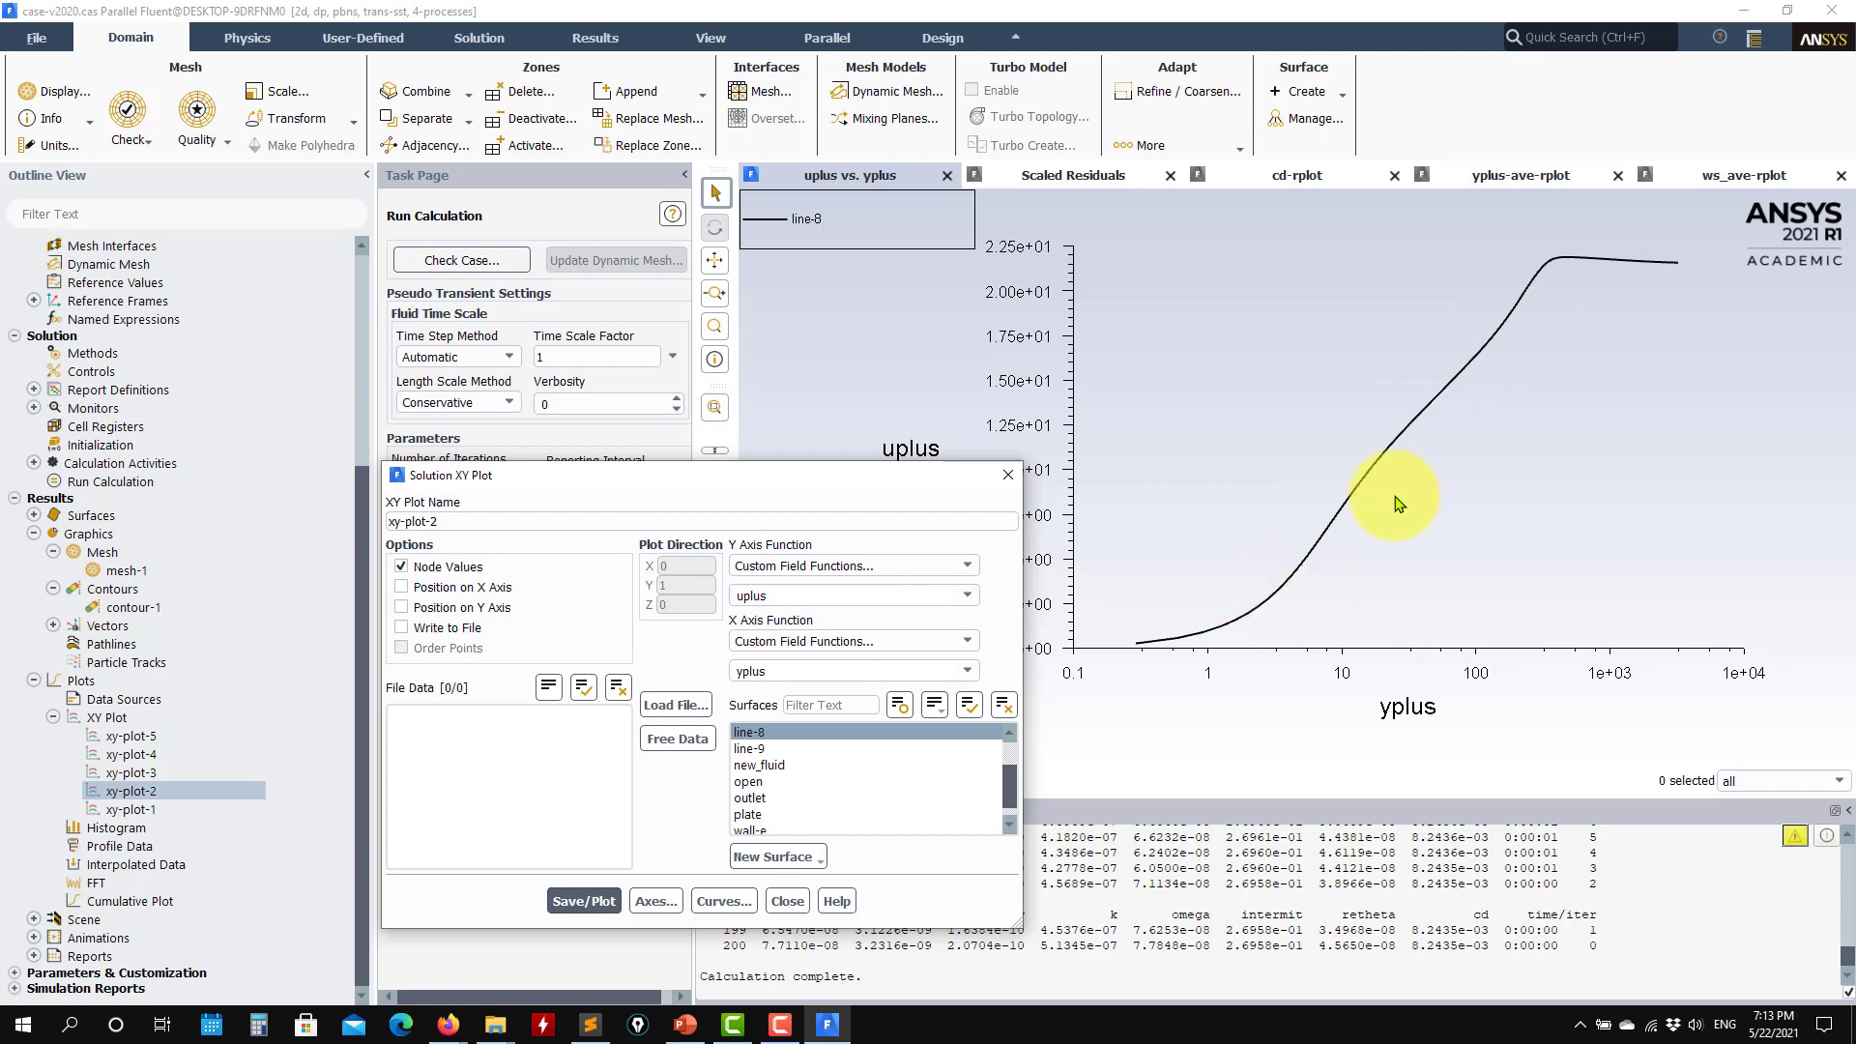
left_click(671, 706)
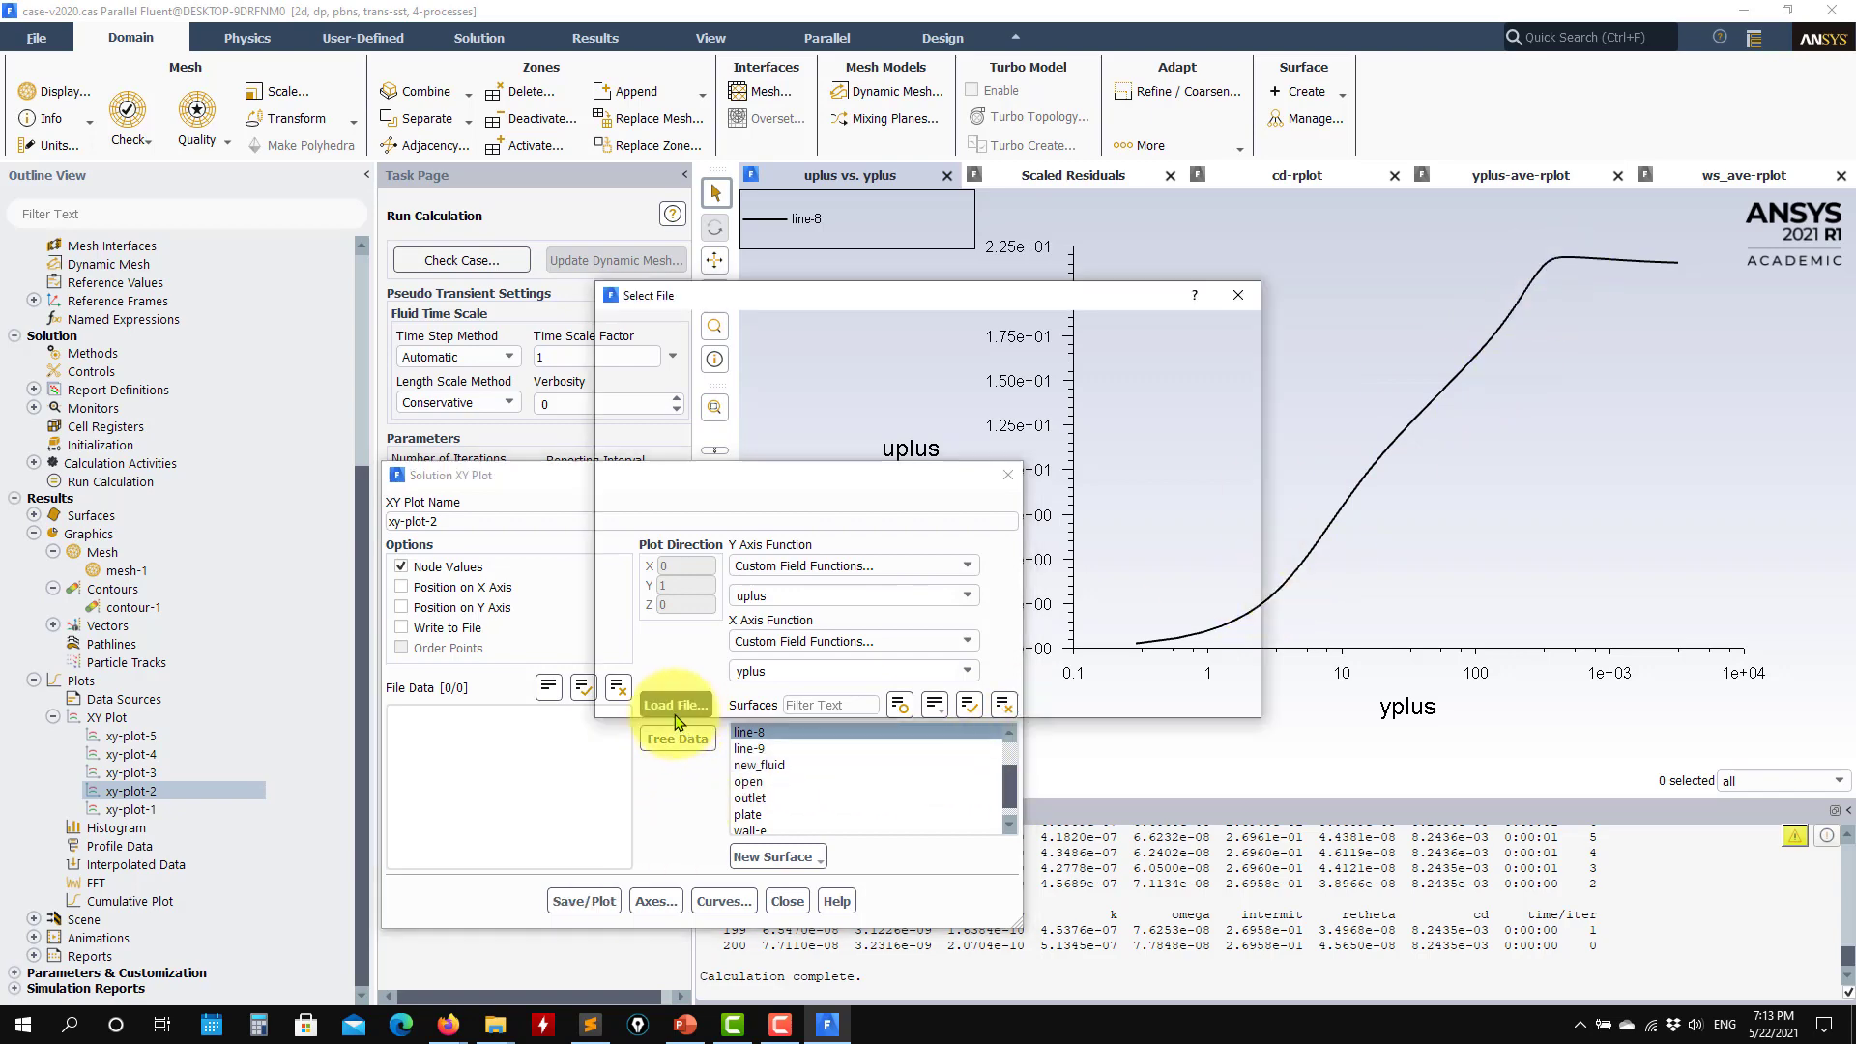
double_click(810, 380)
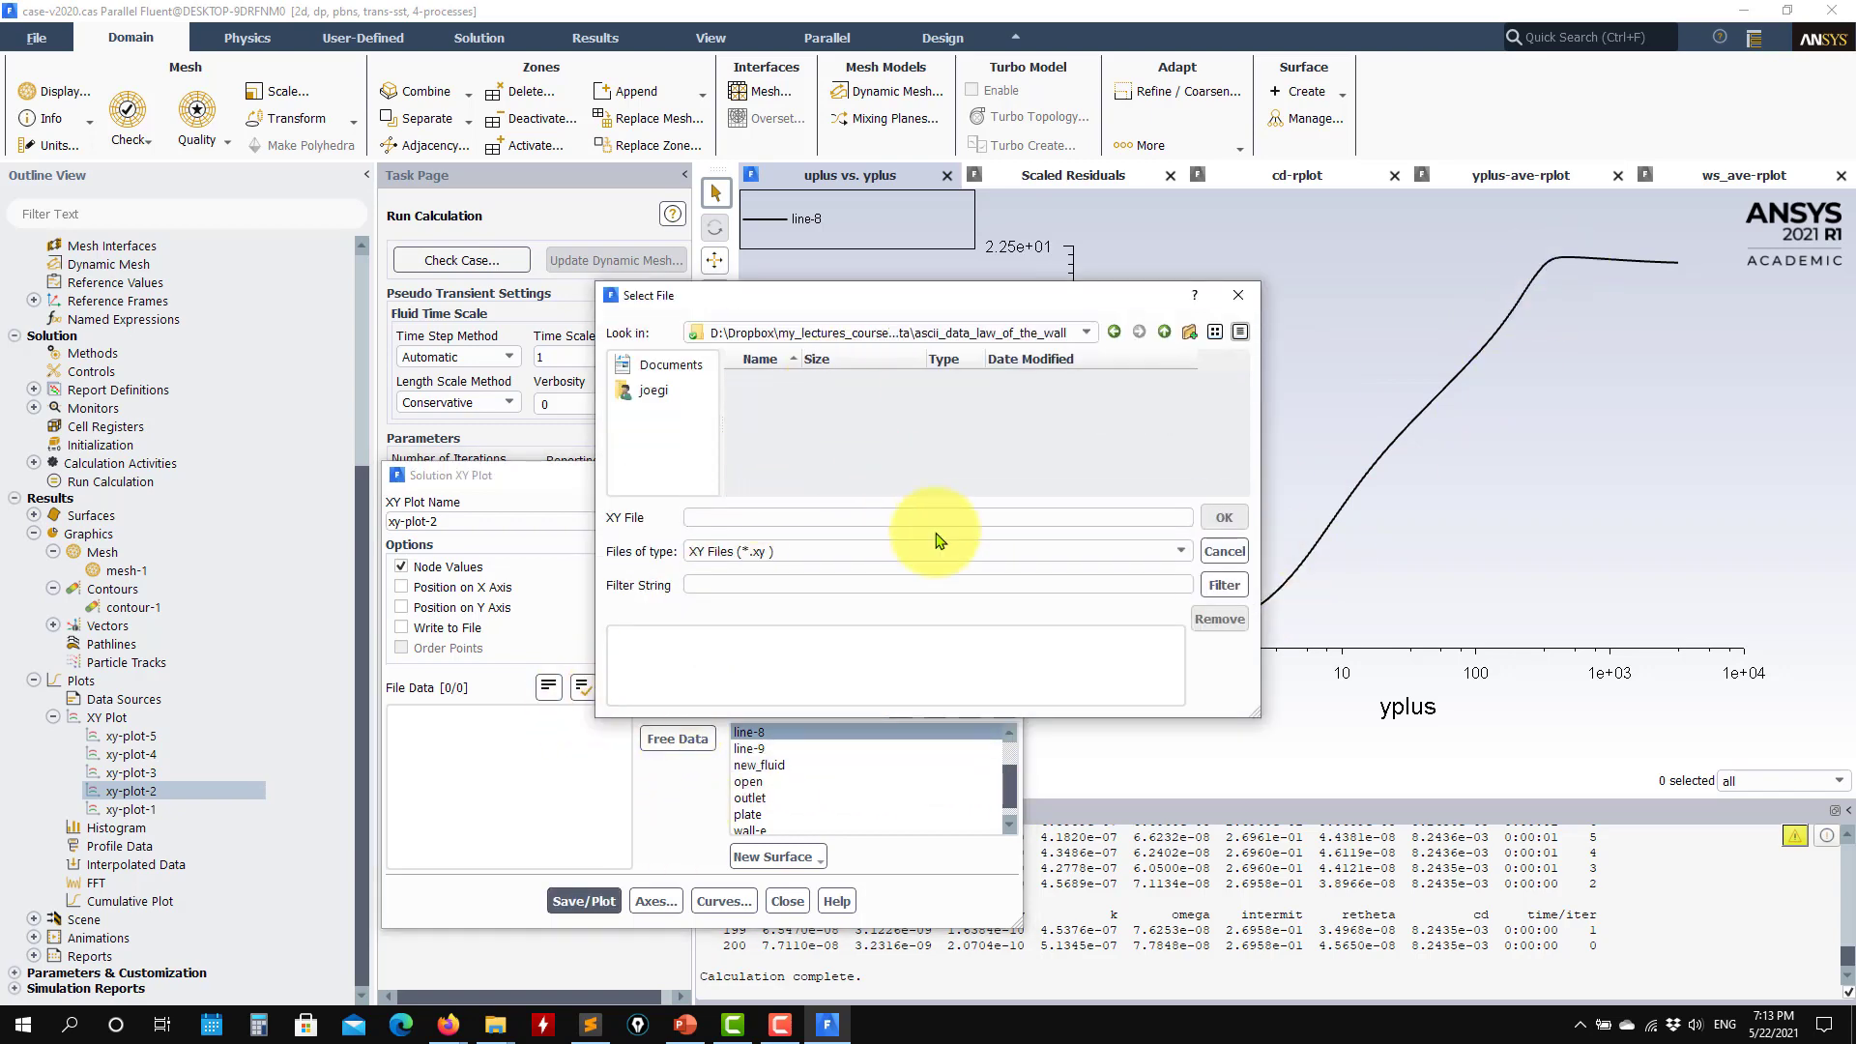
left_click(1223, 551)
- Load wall_law_spalding.txt from the ascii_data_law_of_the_wall folder into xy-plot-2, replot it against line-8, and close the plot setup
left_click(672, 706)
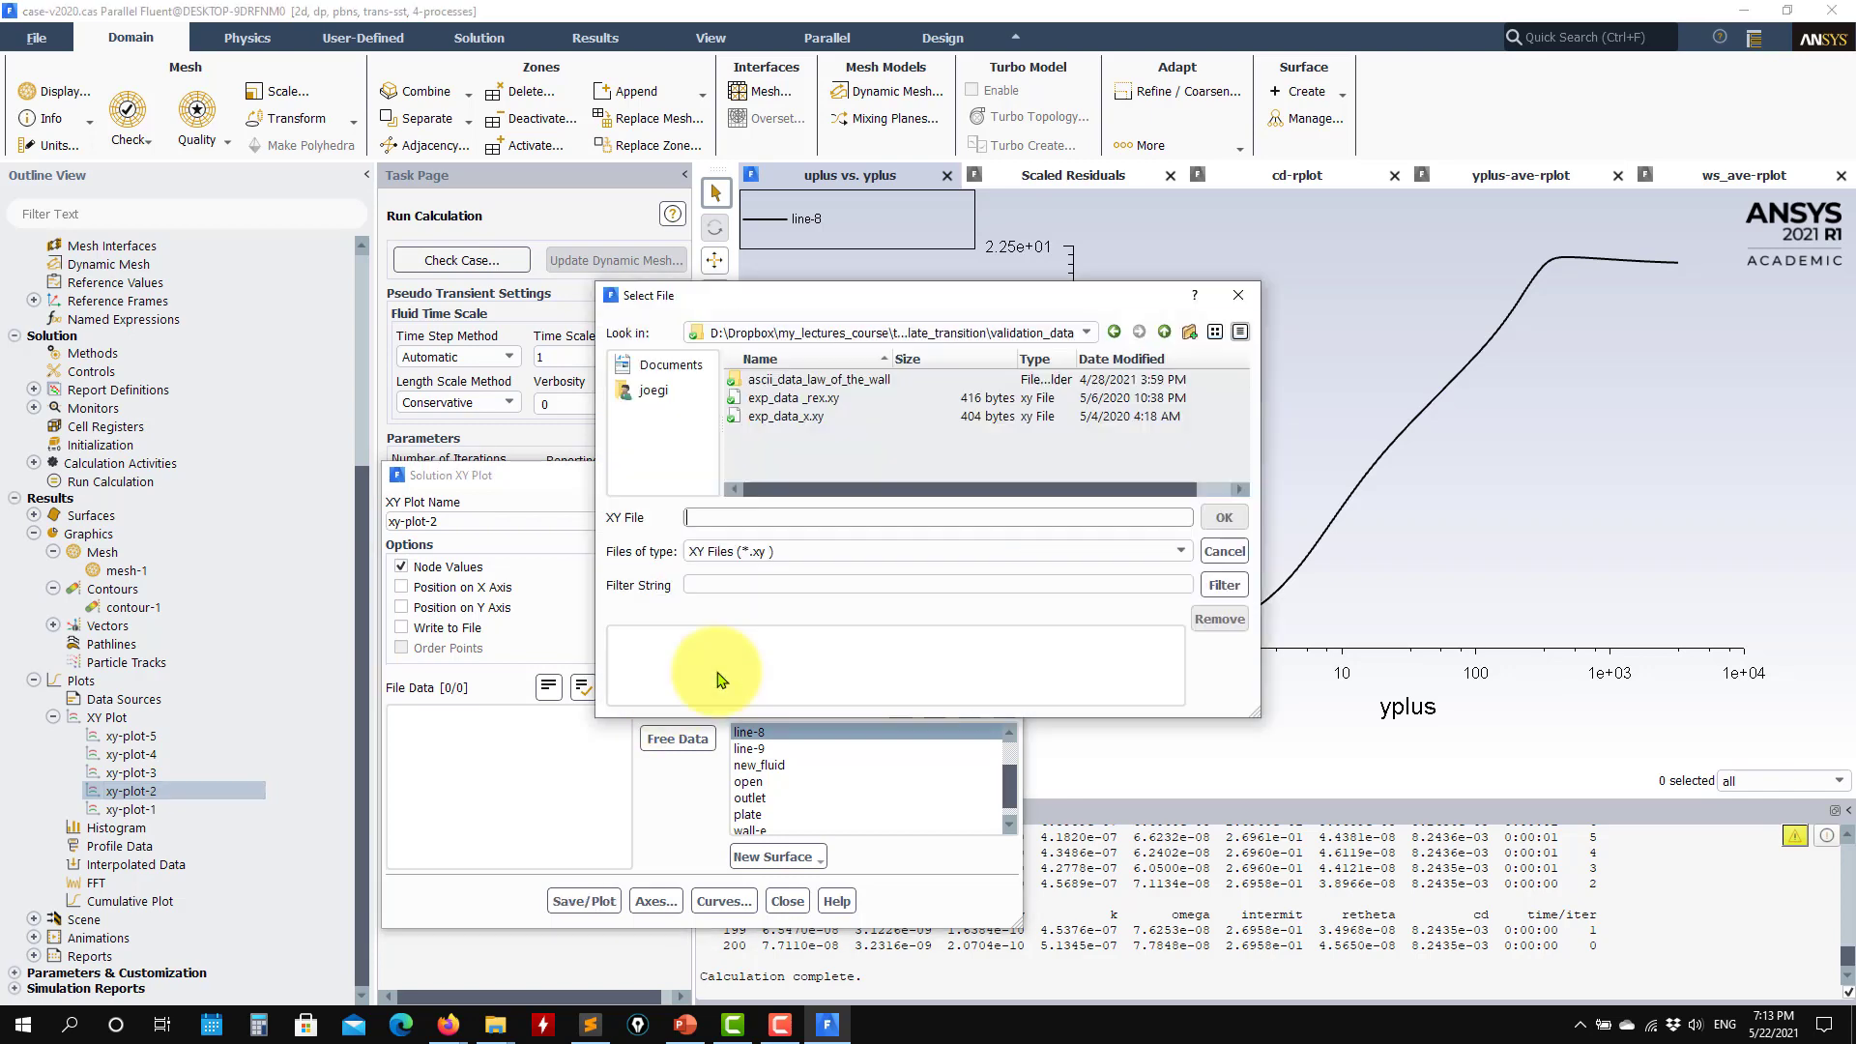
double_click(866, 379)
left_click(1121, 551)
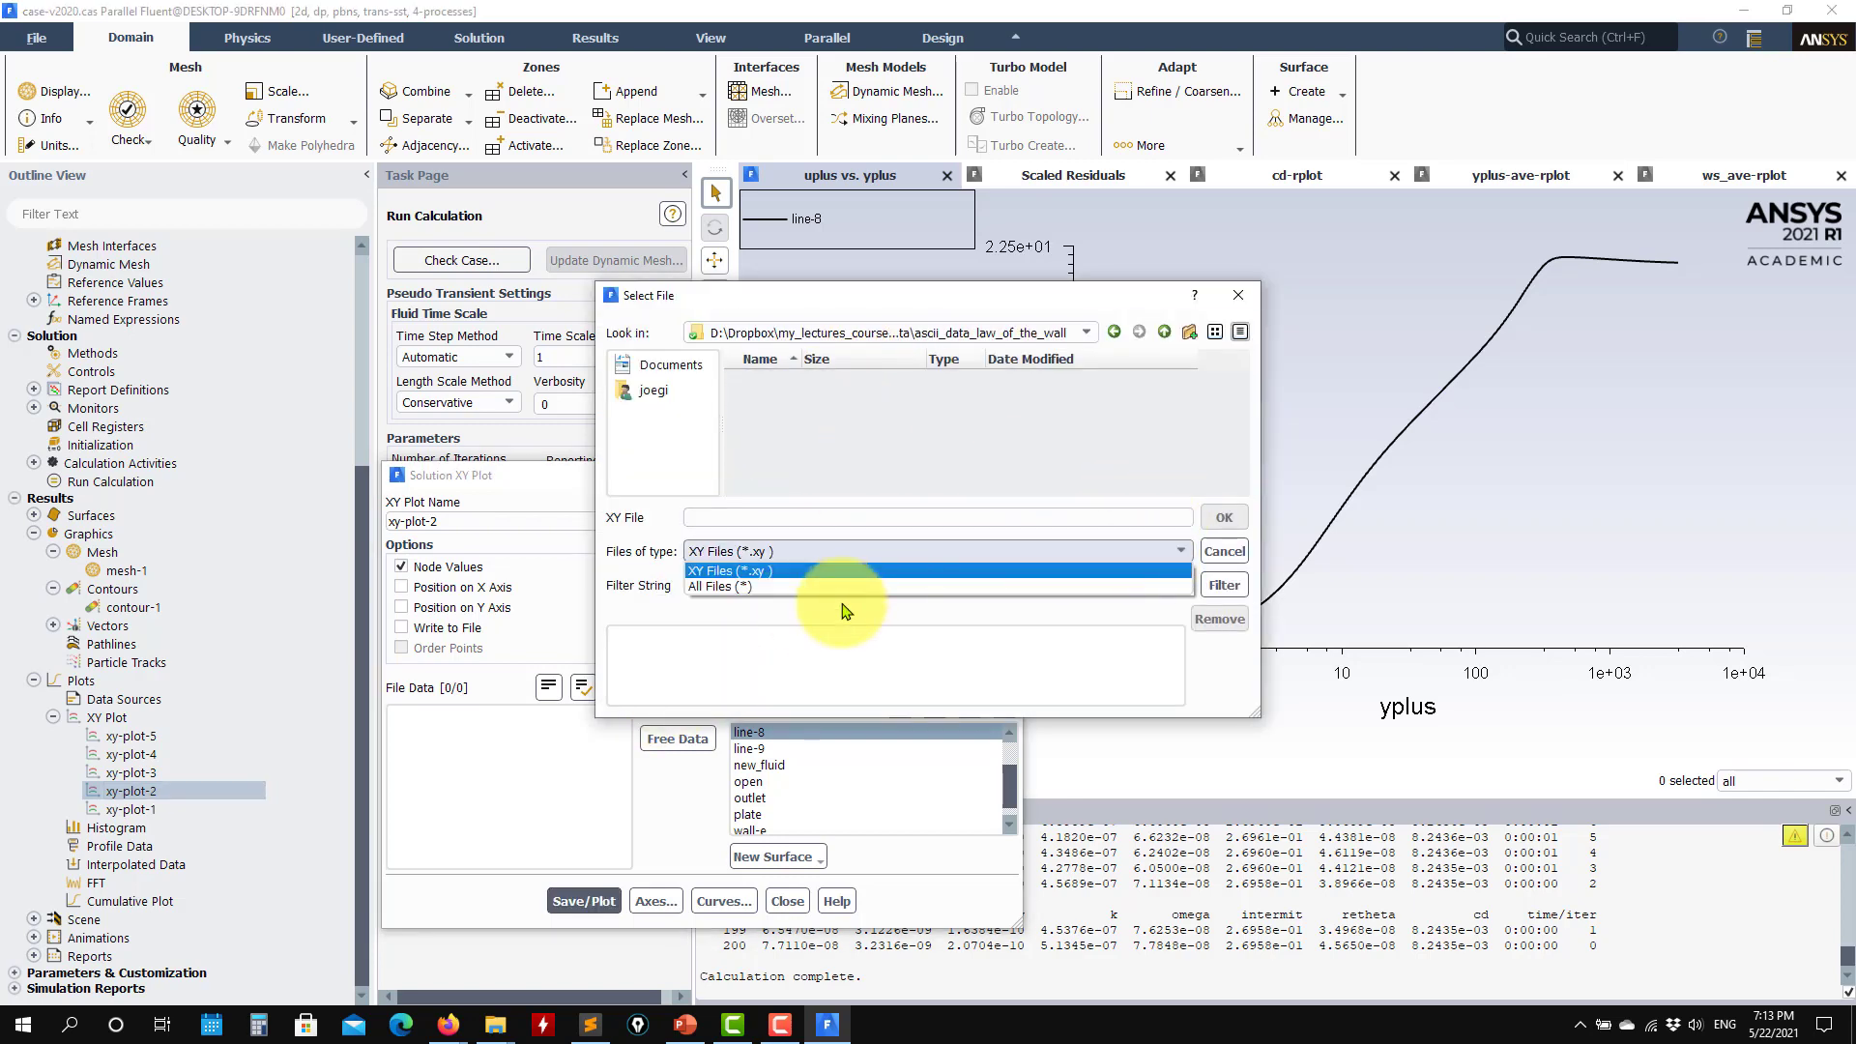
left_click(749, 586)
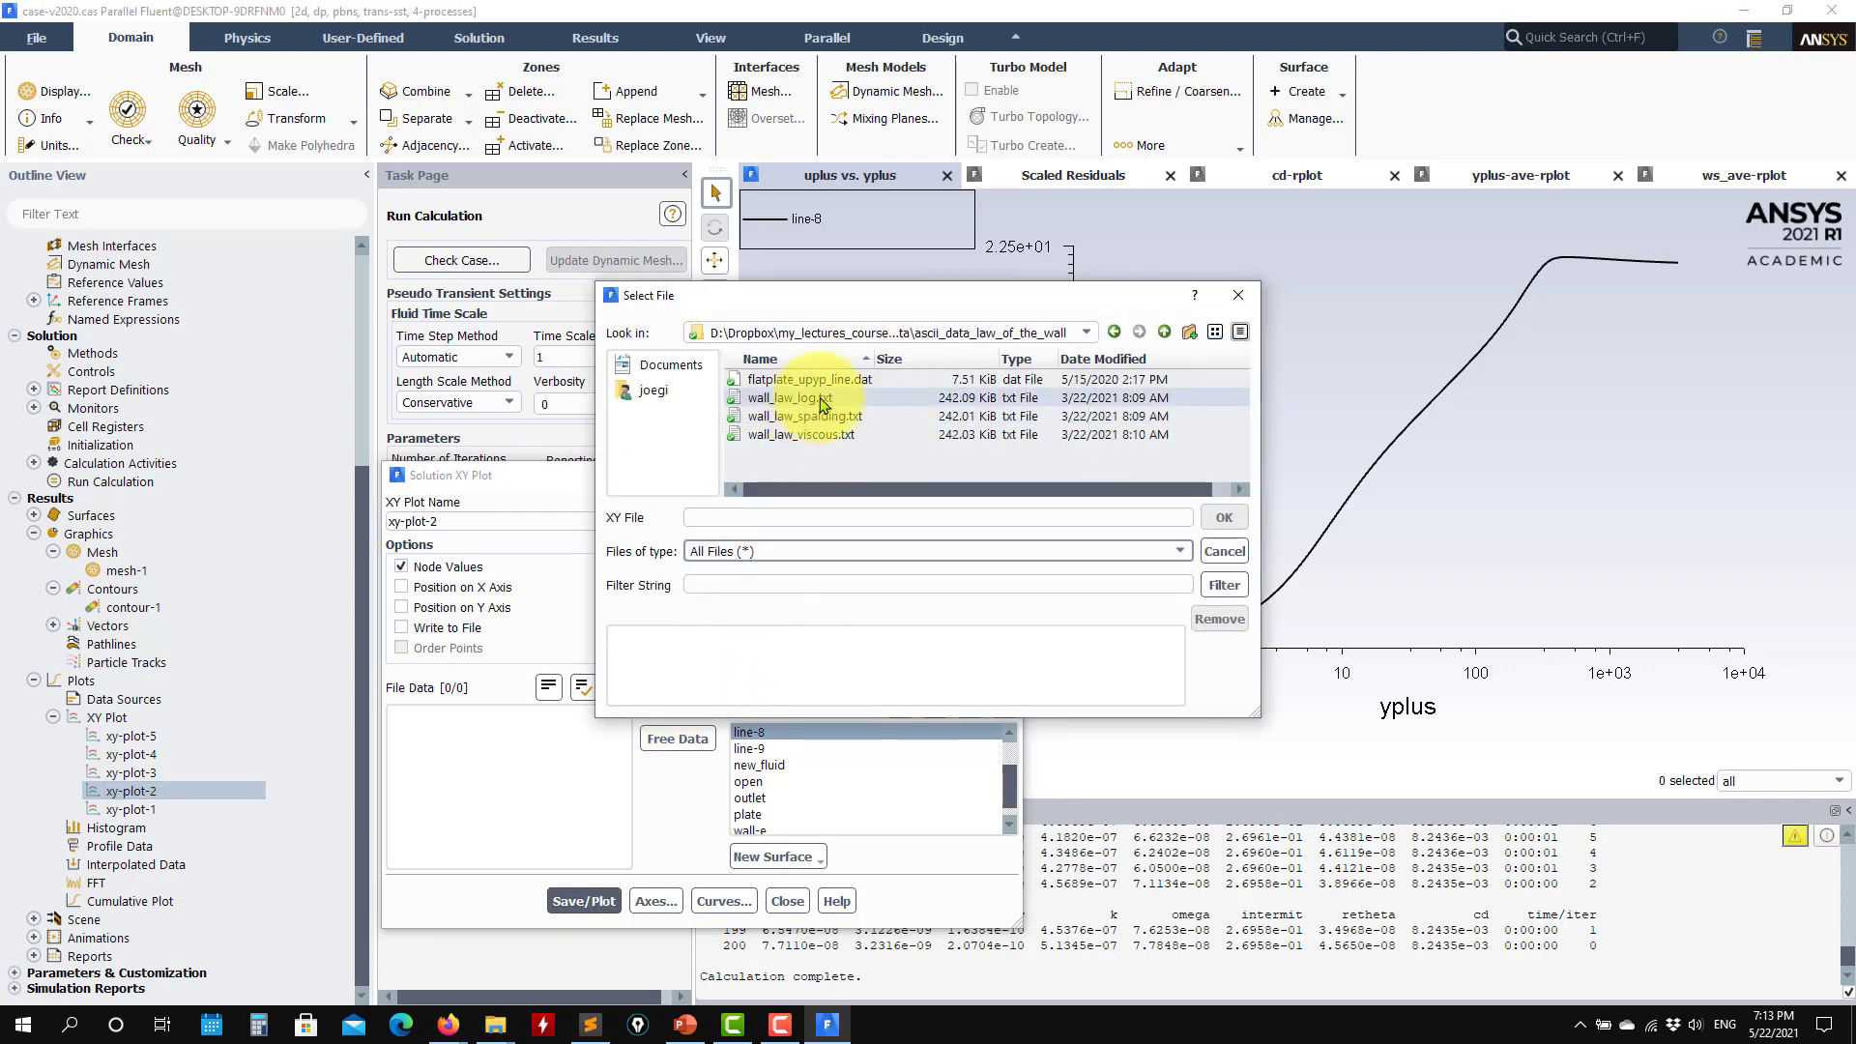
left_click(805, 416)
left_click(1224, 517)
left_click(572, 902)
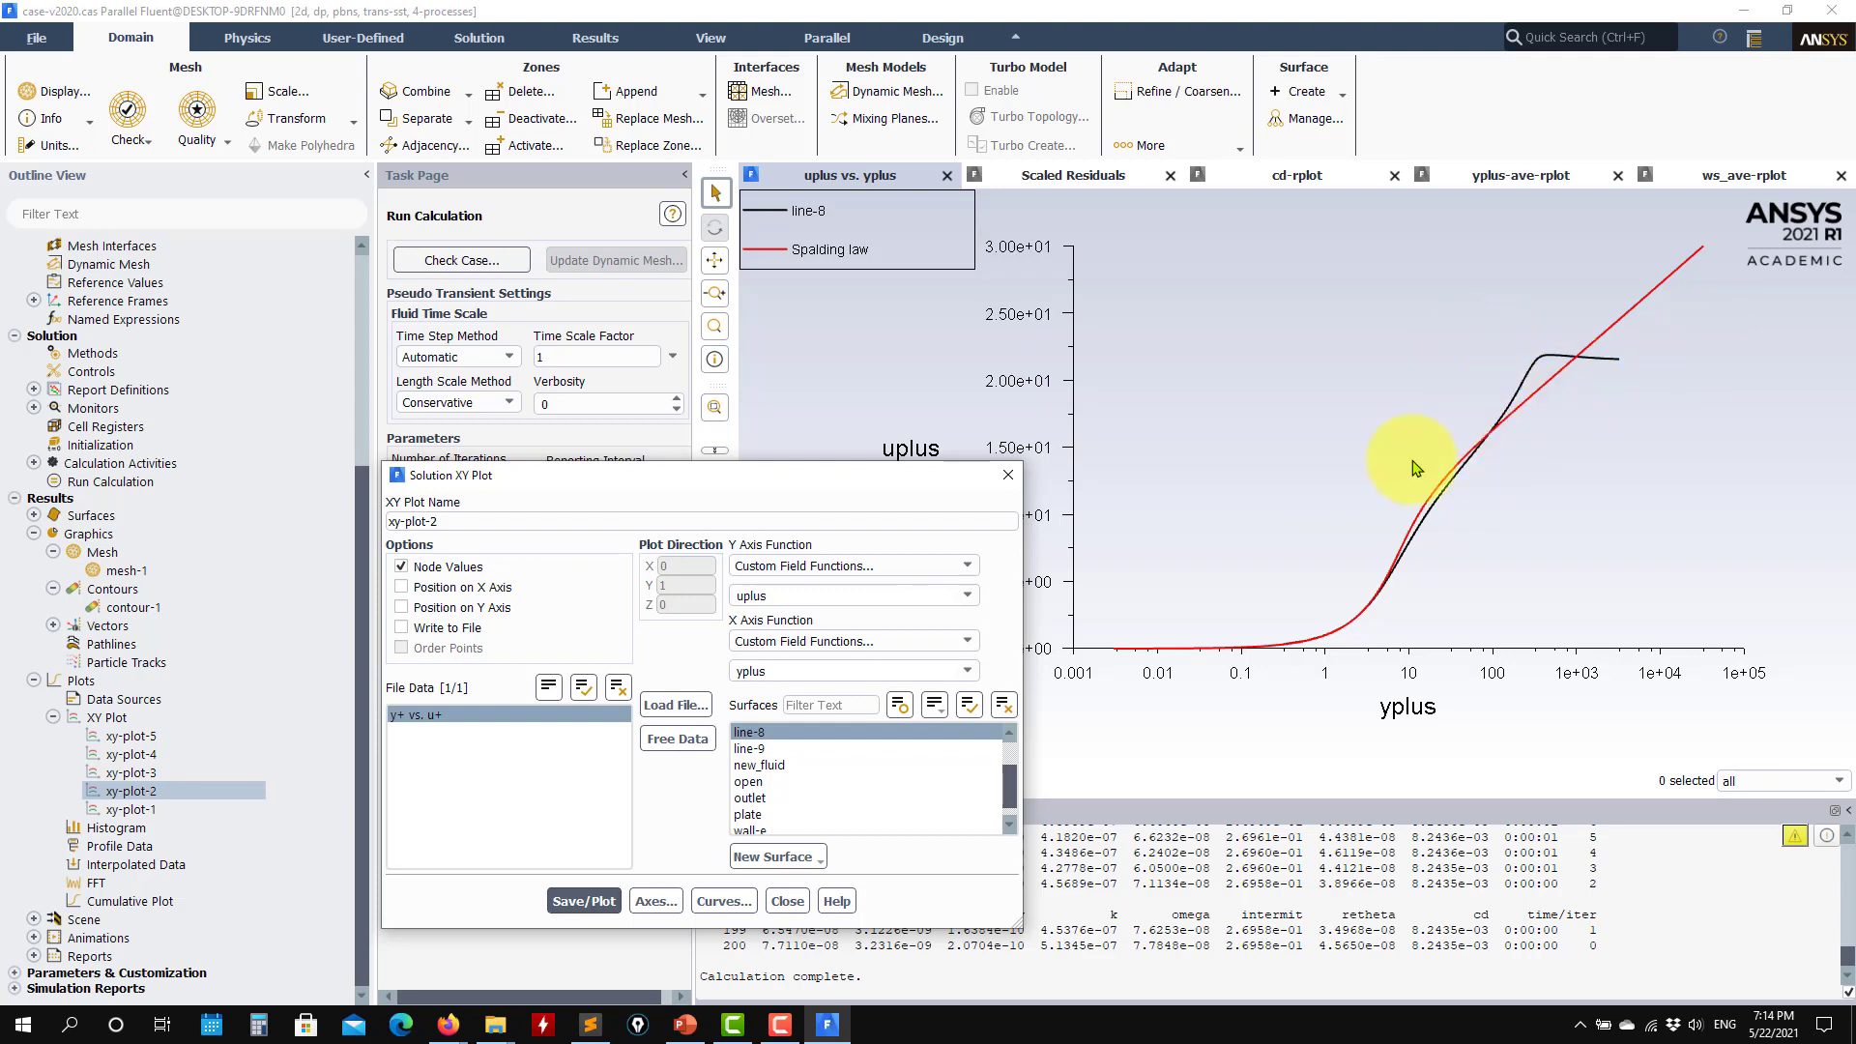
left_click(670, 705)
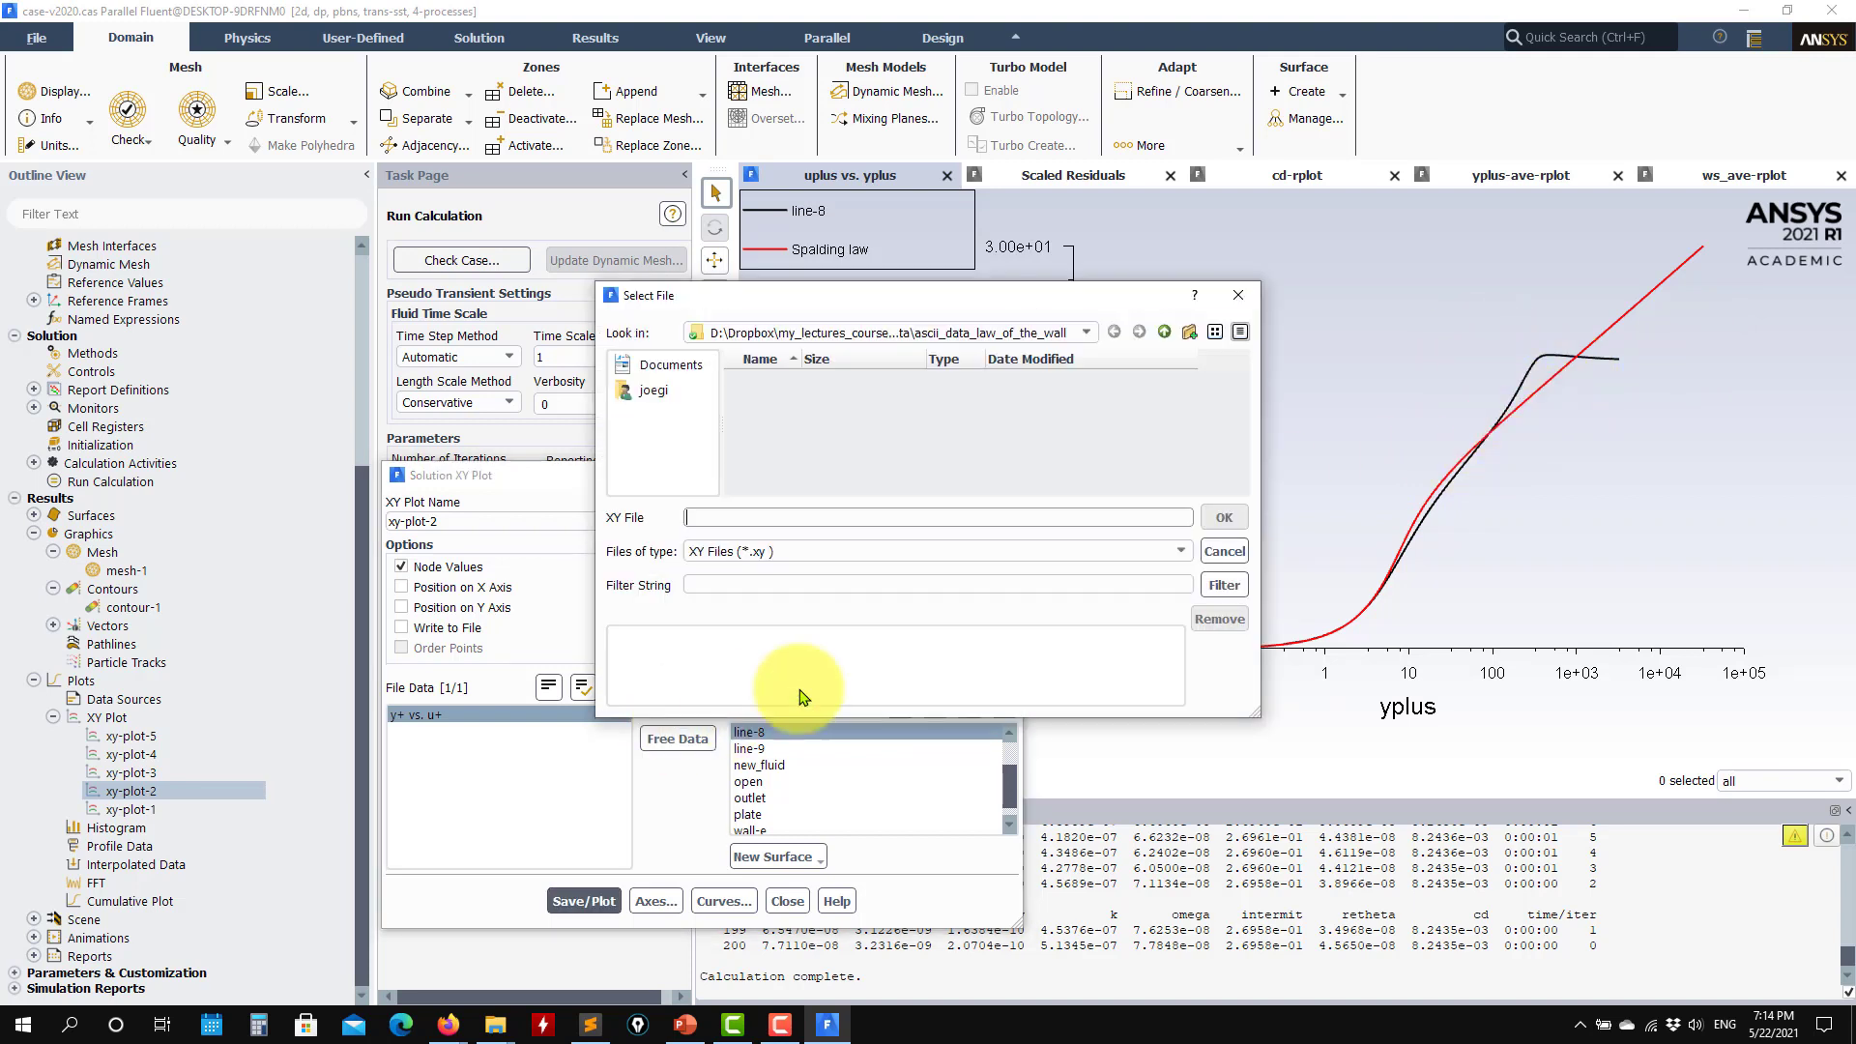
left_click(1224, 551)
left_click(787, 901)
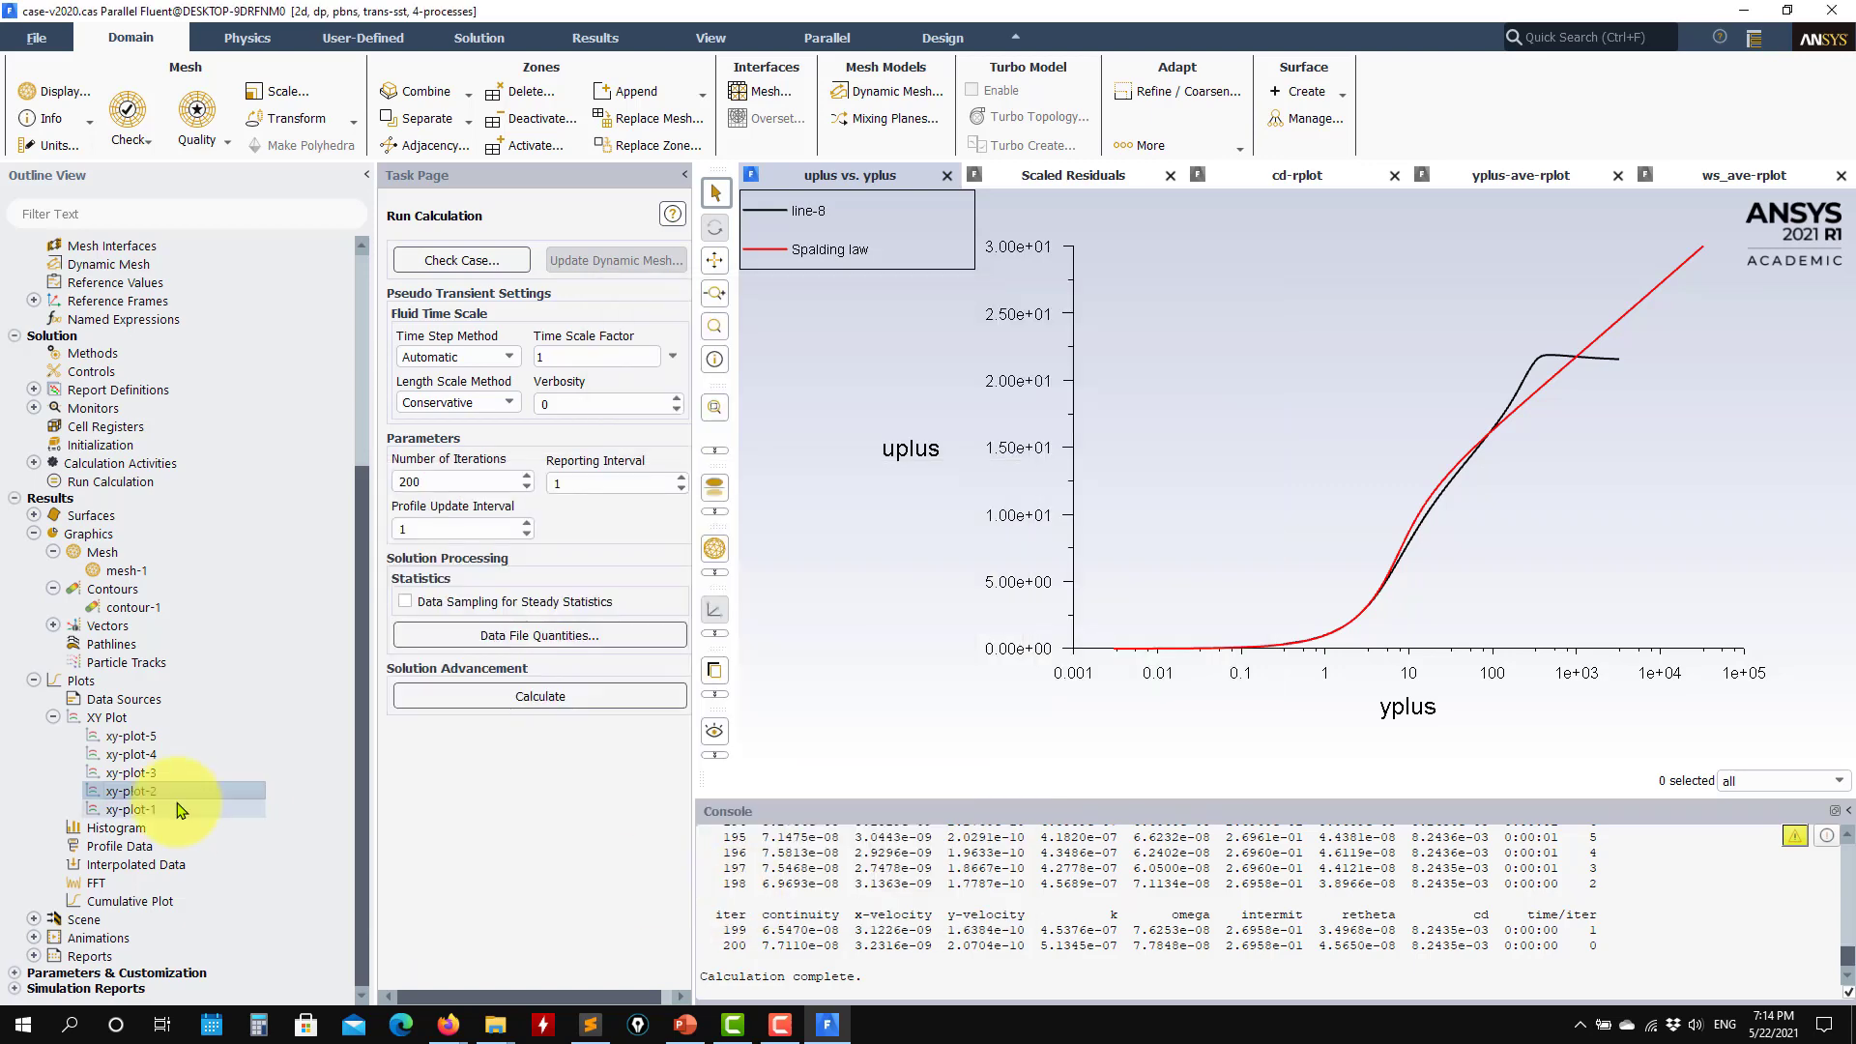
- Open xy-plot-3 and plot the Skin Friction Coefficient against X-Coordinate on the plate surface
double_click(136, 772)
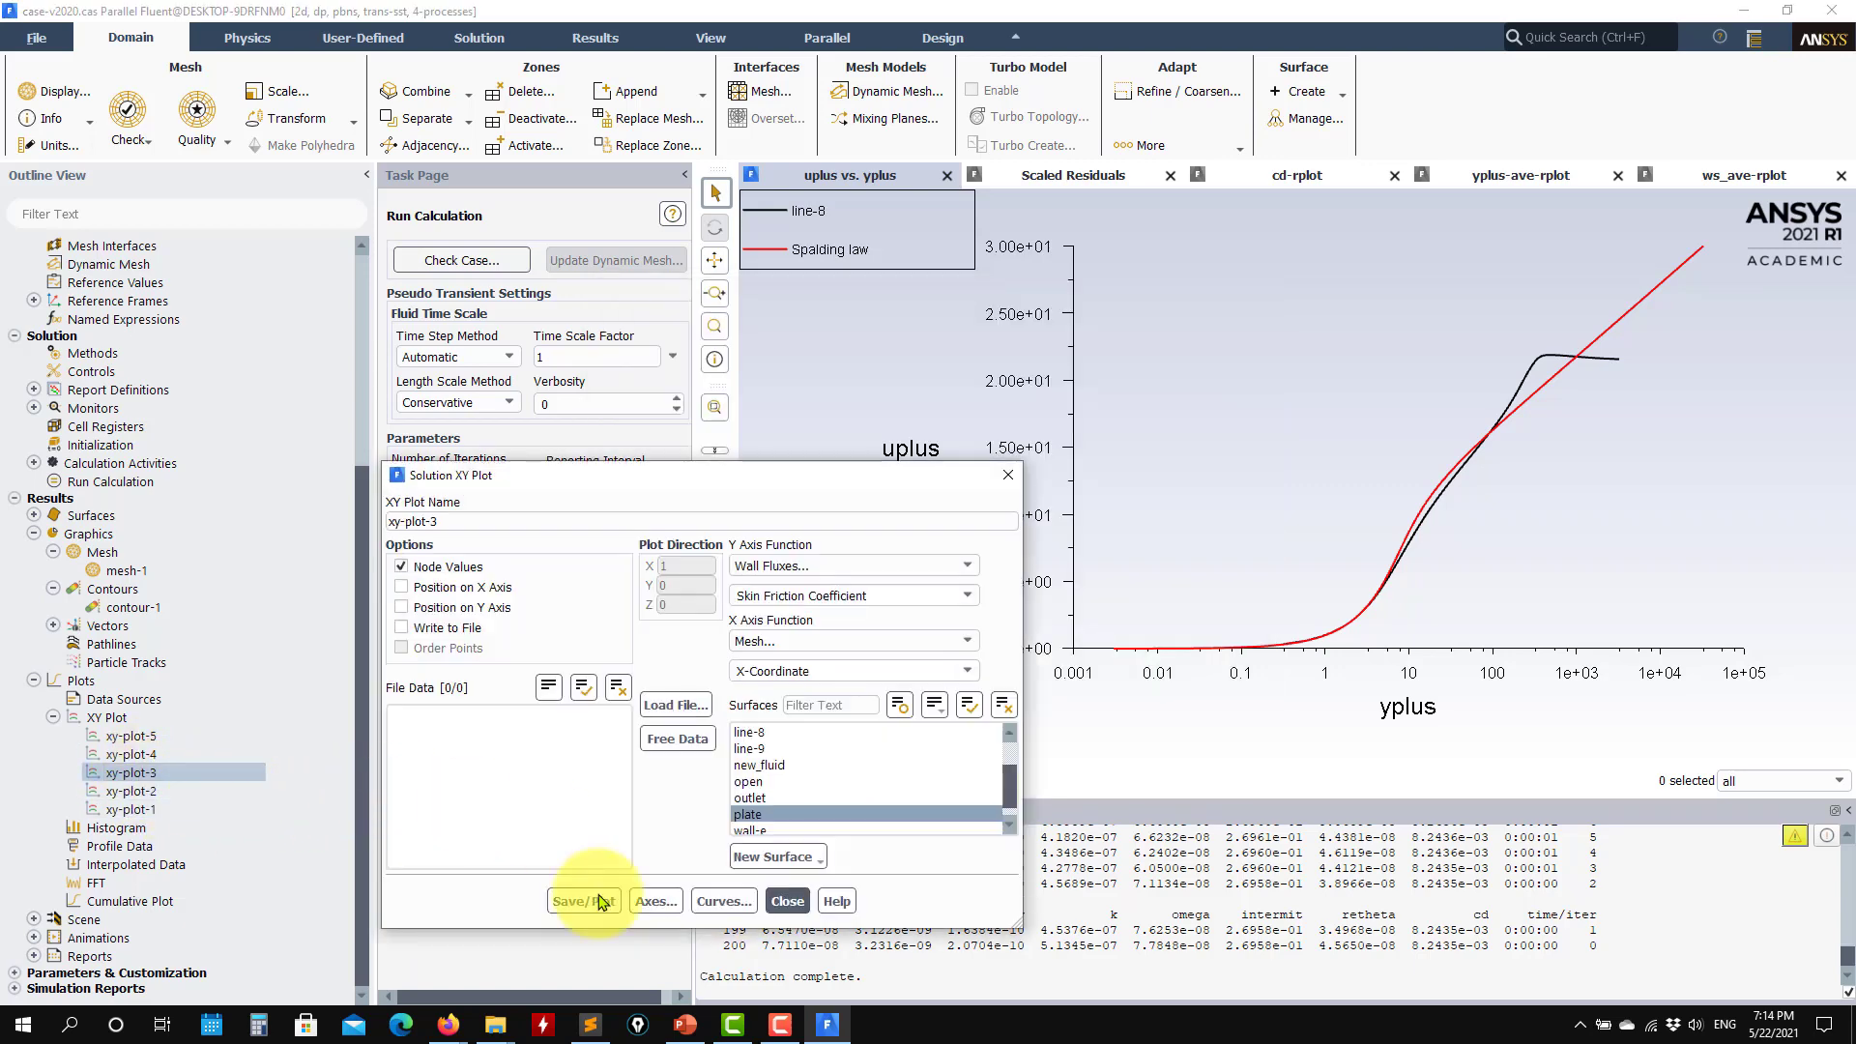
left_click(599, 905)
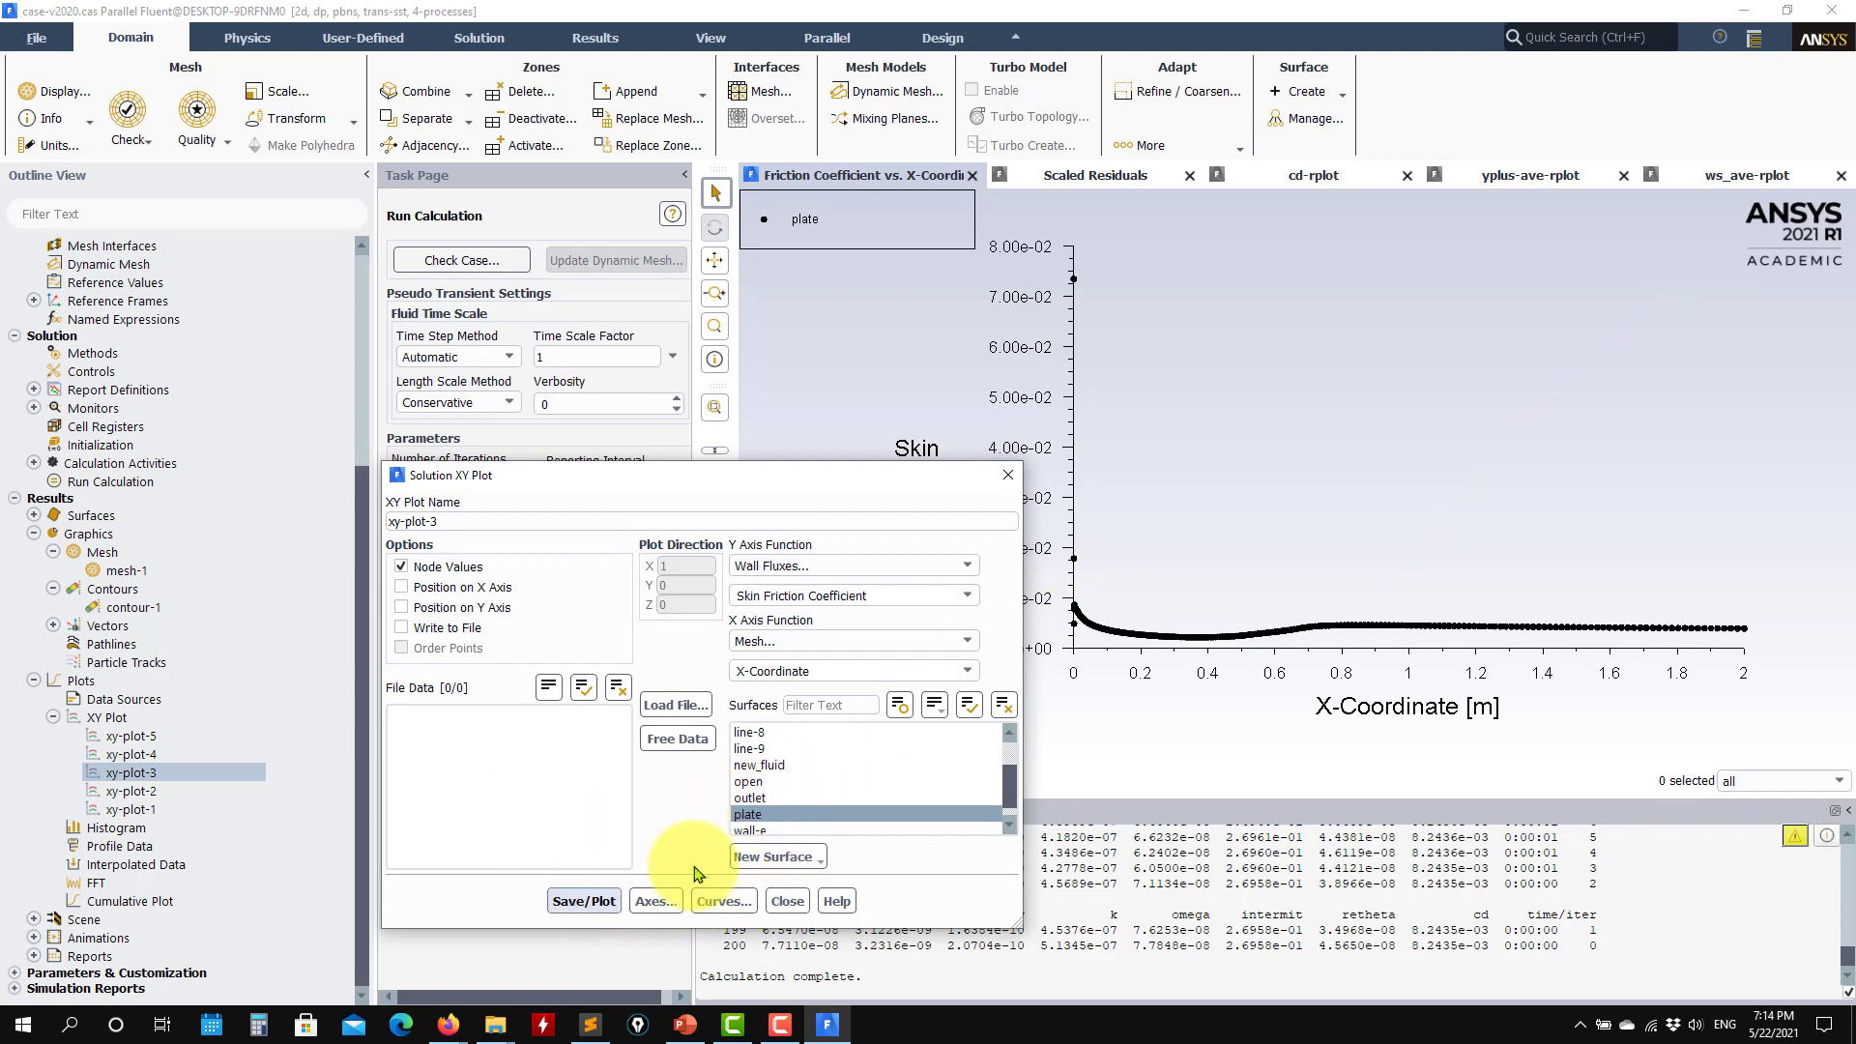
left_click(787, 901)
- Open xy-plot-4 and plot uplus9 against yplus9 on line-9 with wall_law_spalding.txt loaded for comparison
double_click(130, 754)
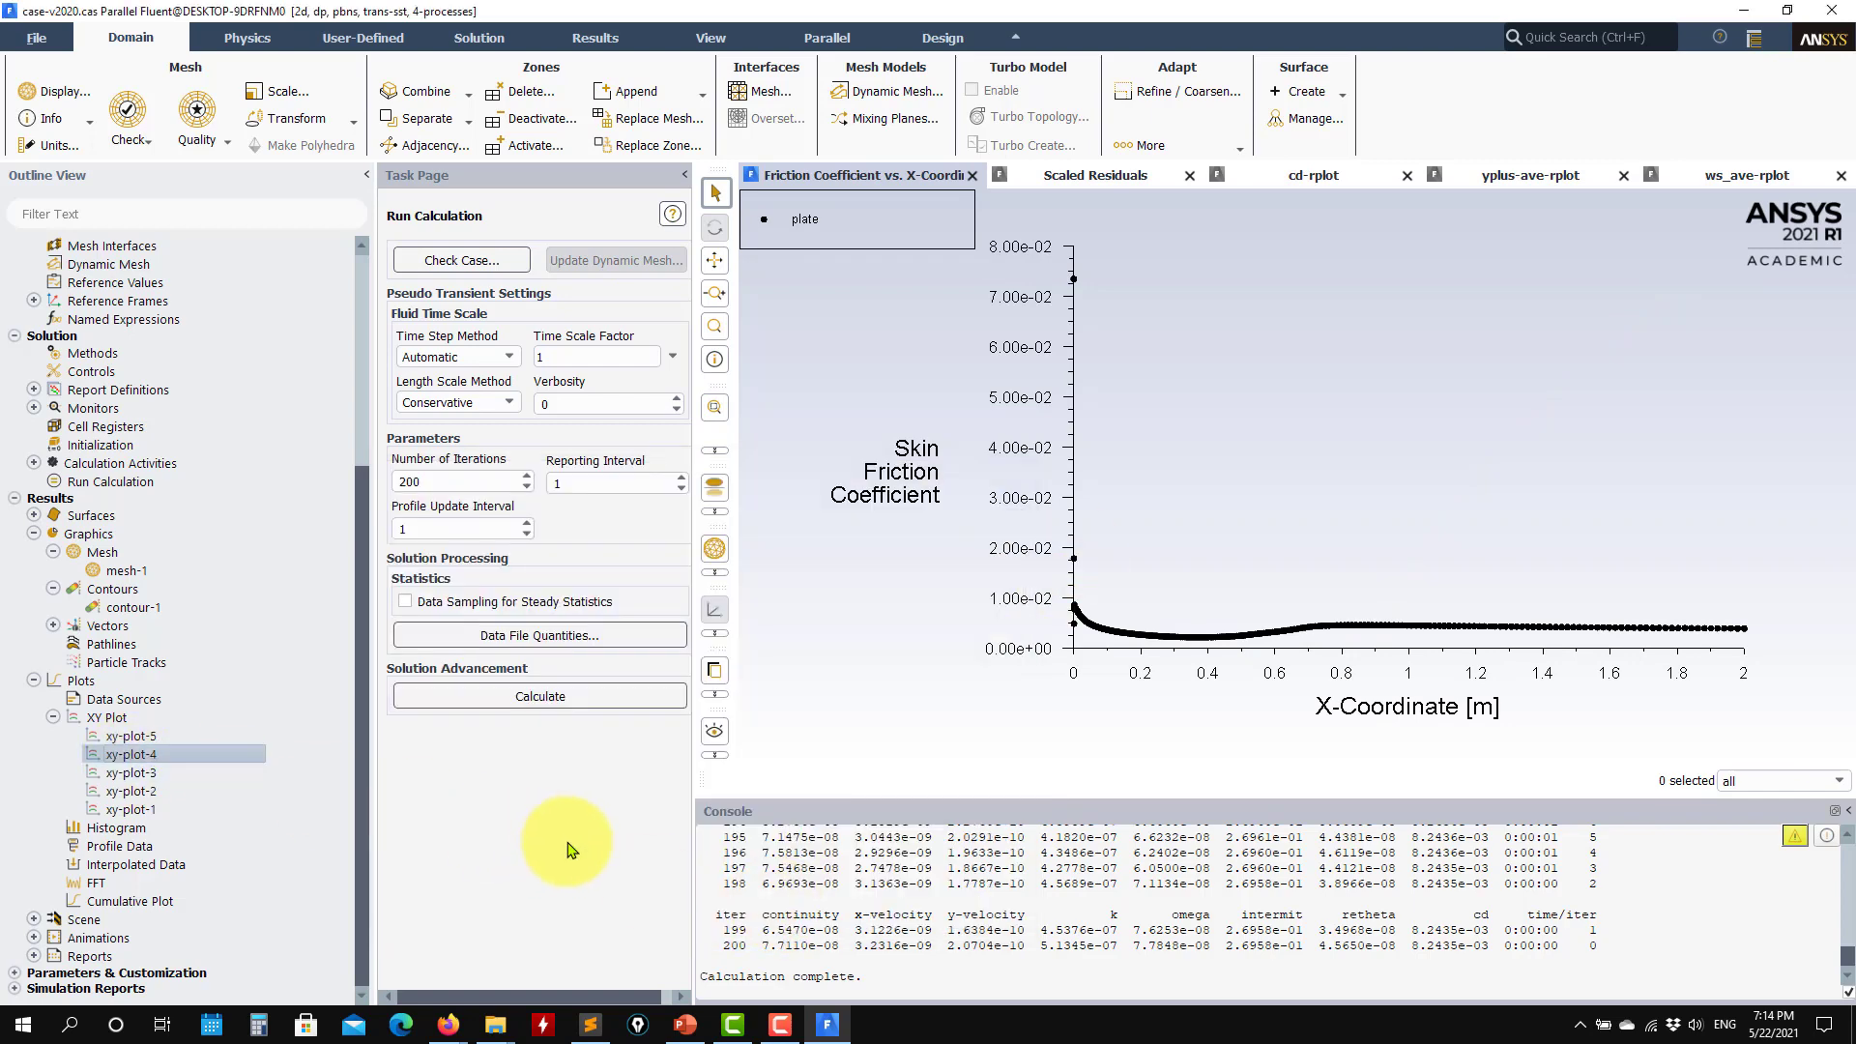
left_click(583, 901)
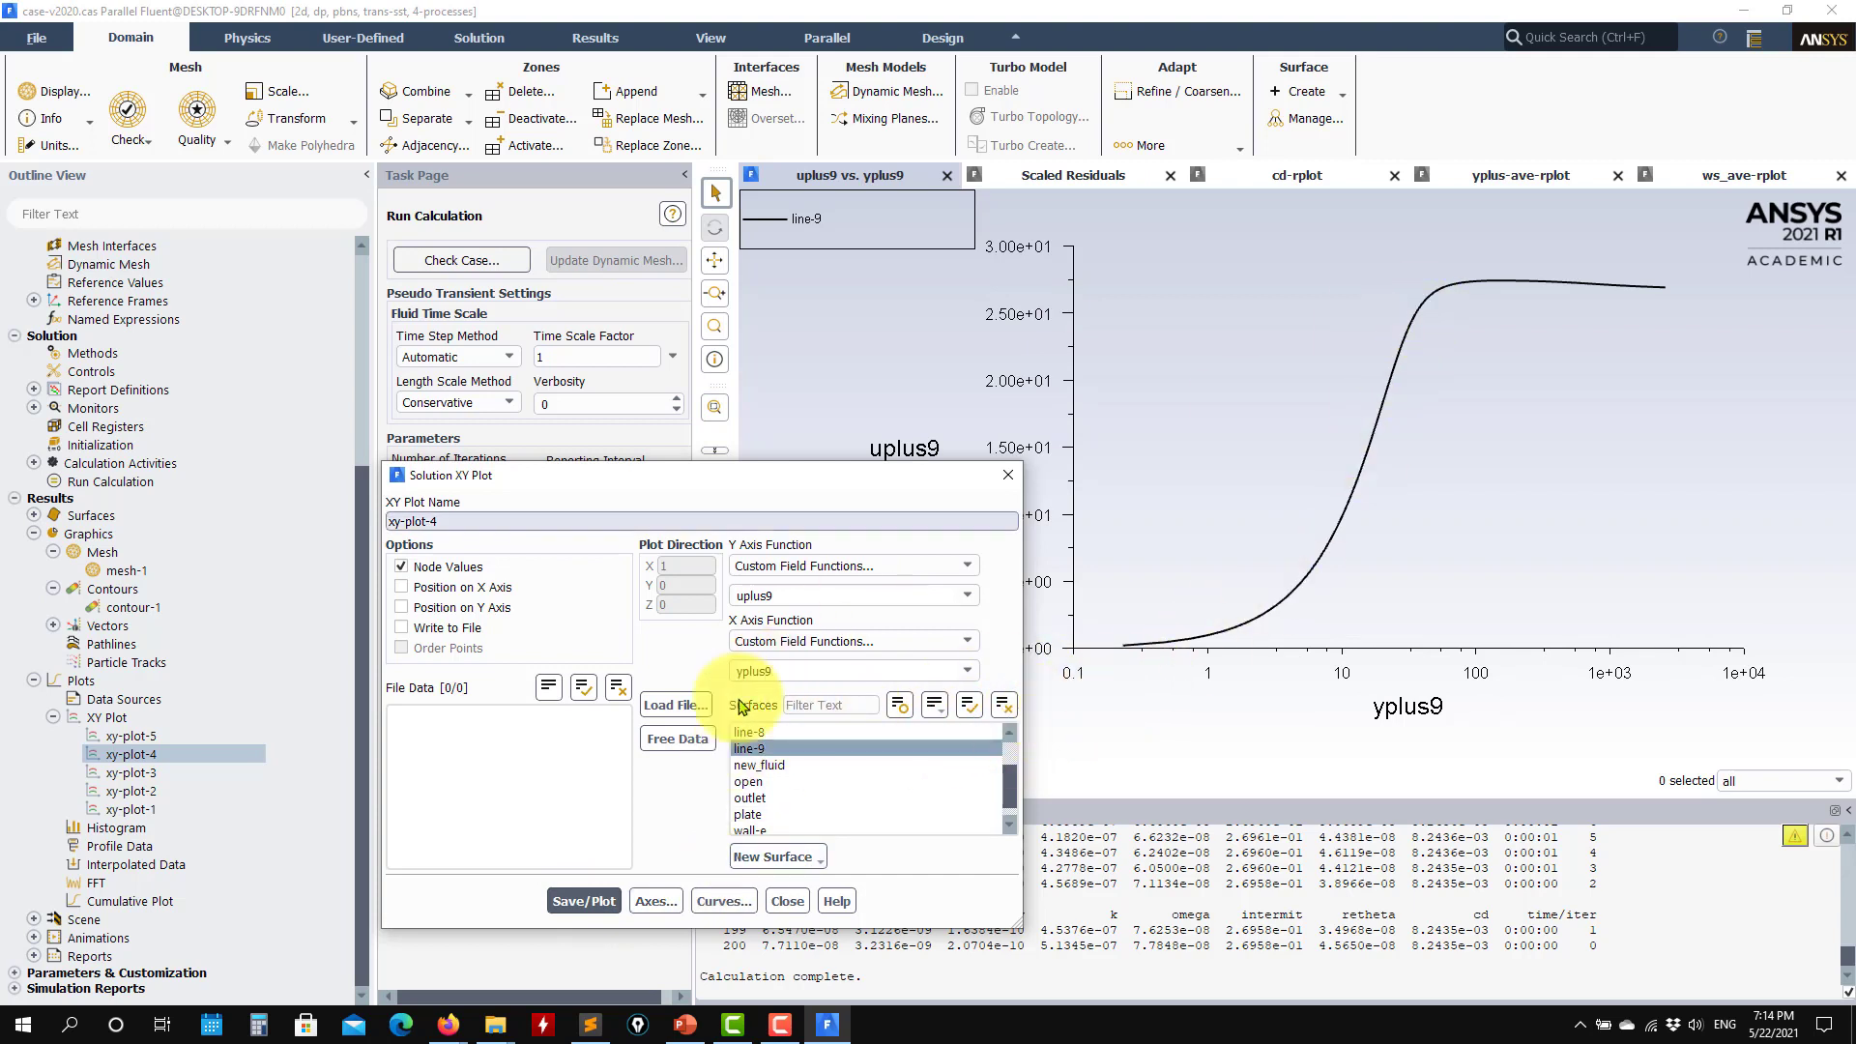
left_click(676, 705)
left_click(1172, 550)
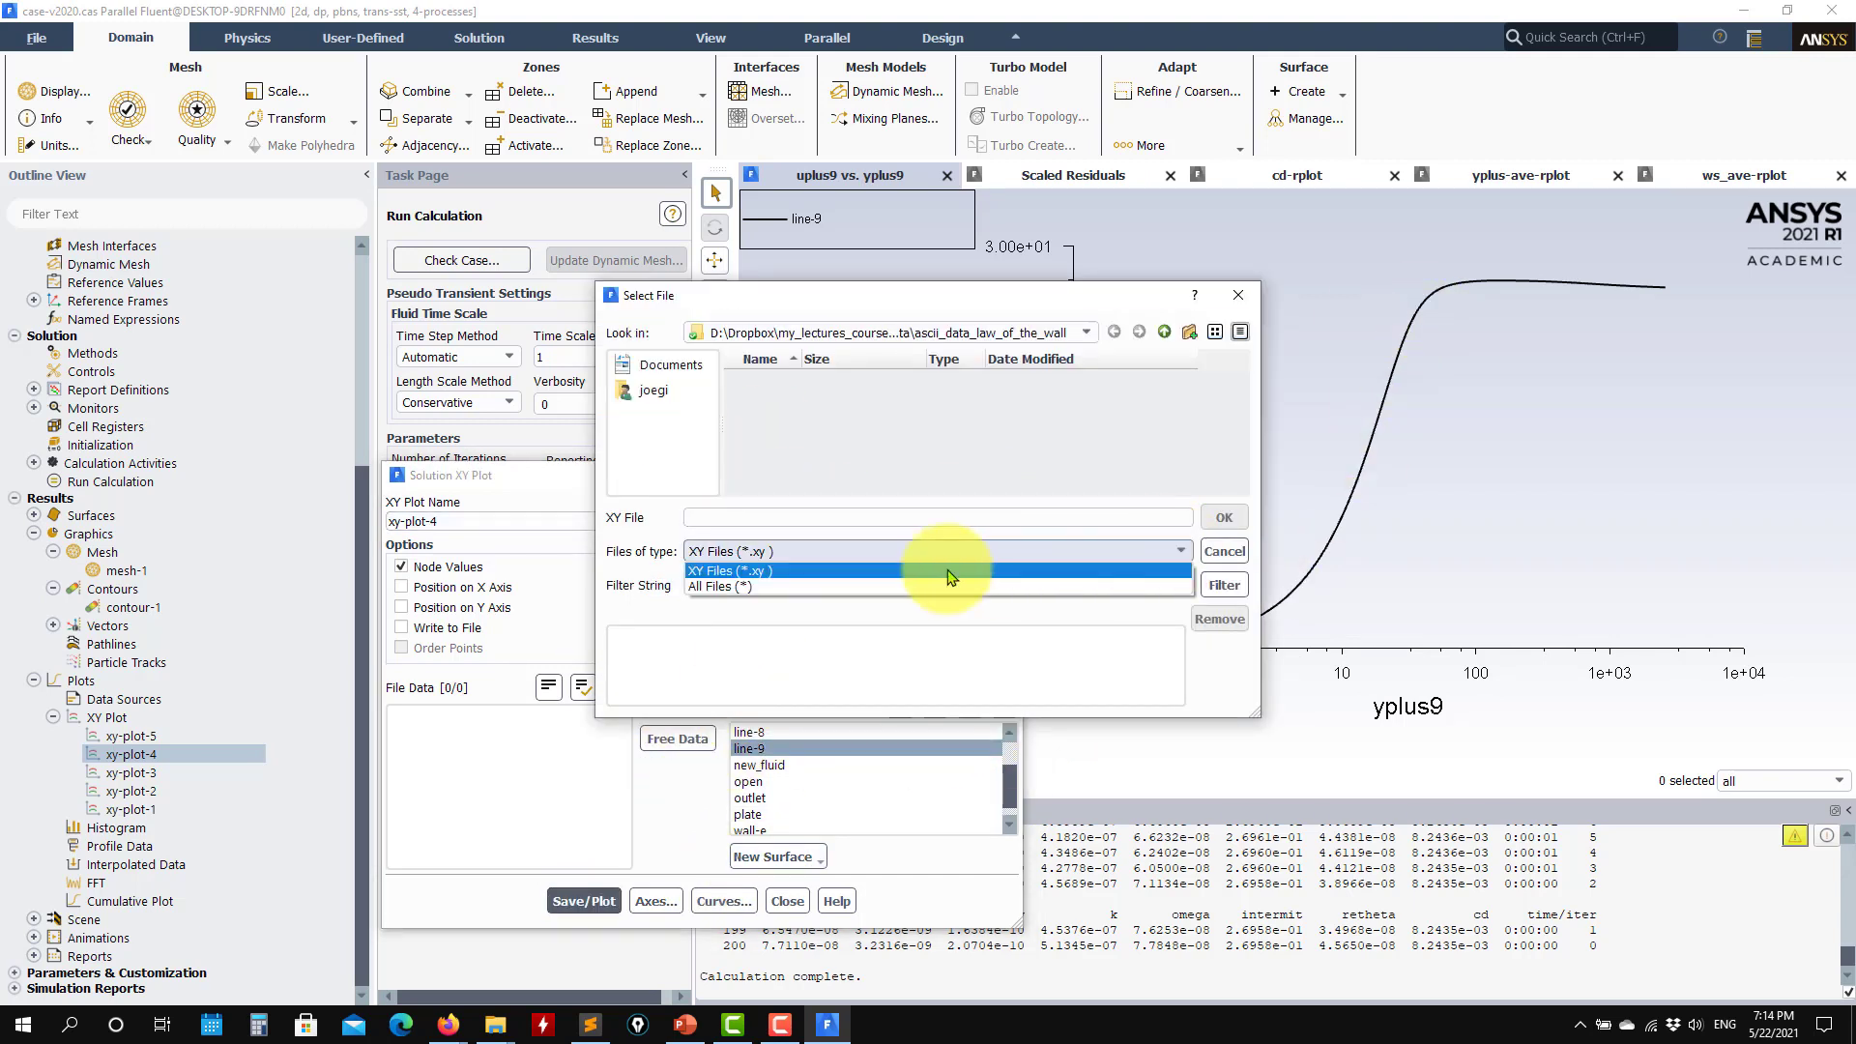
left_click(734, 580)
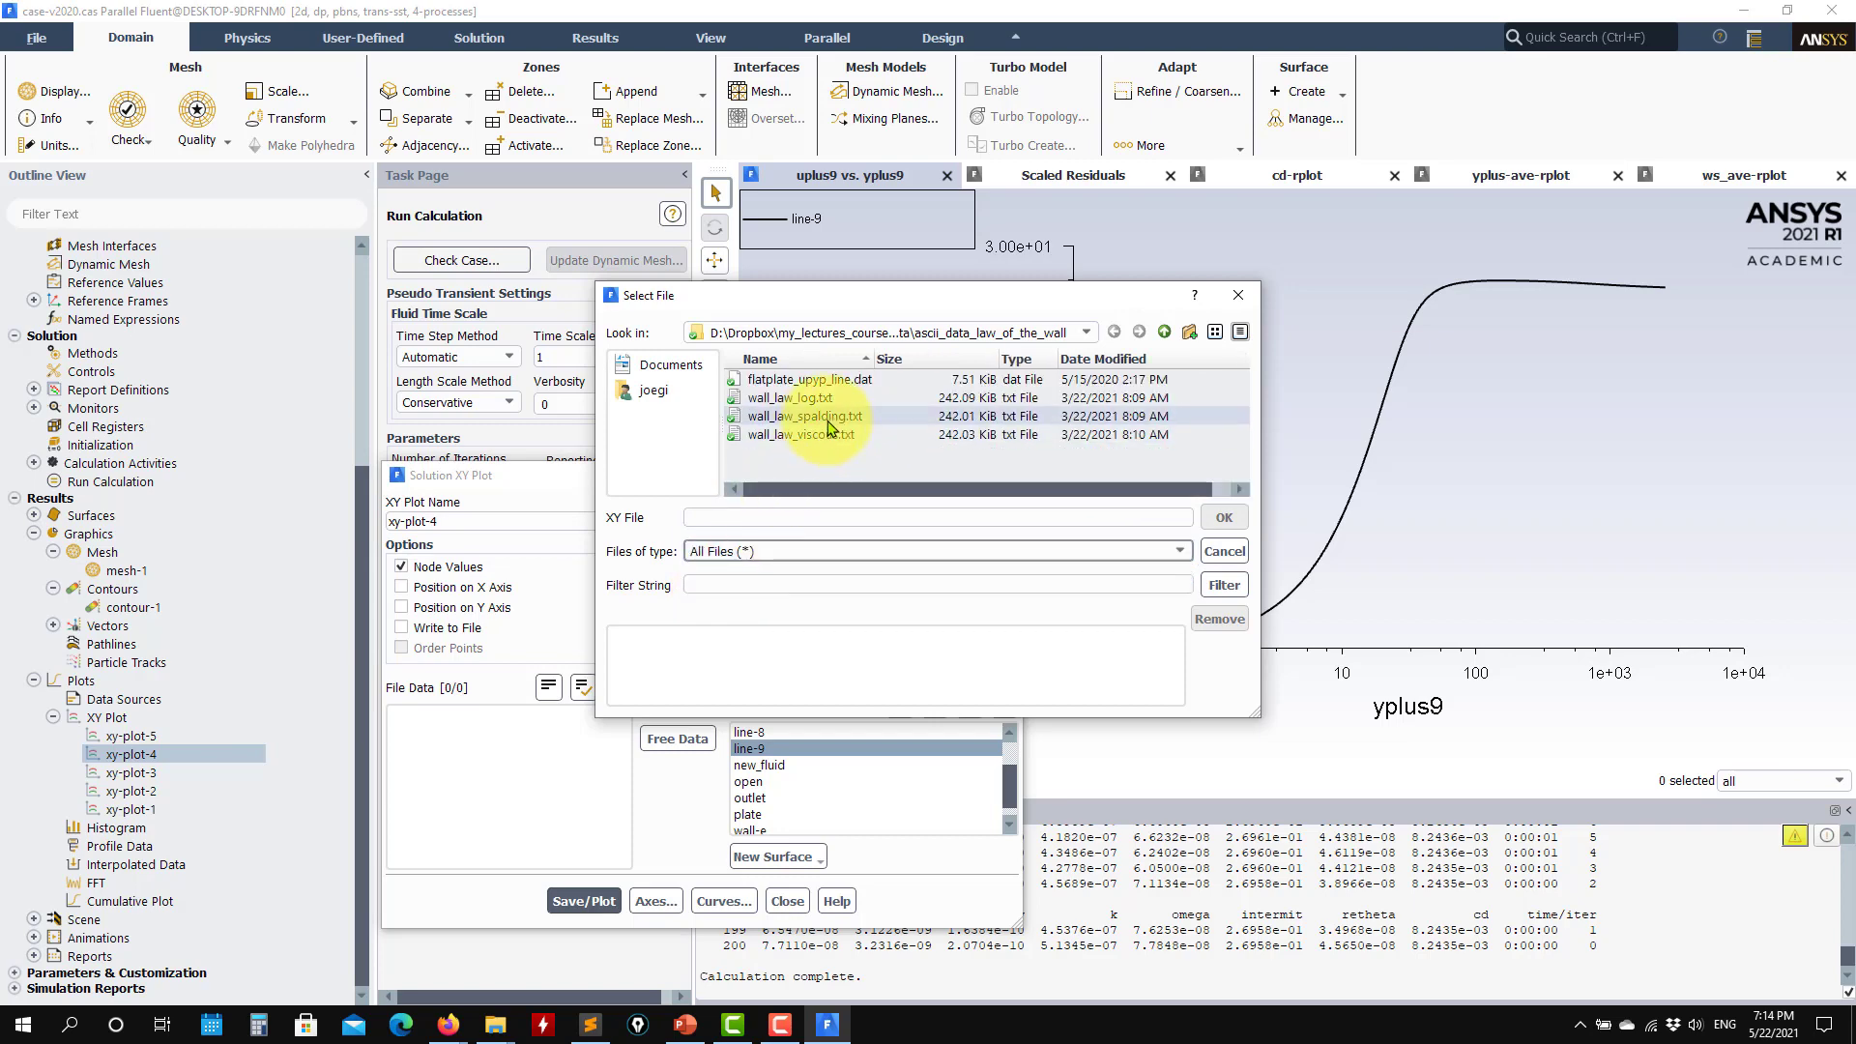
left_click(822, 416)
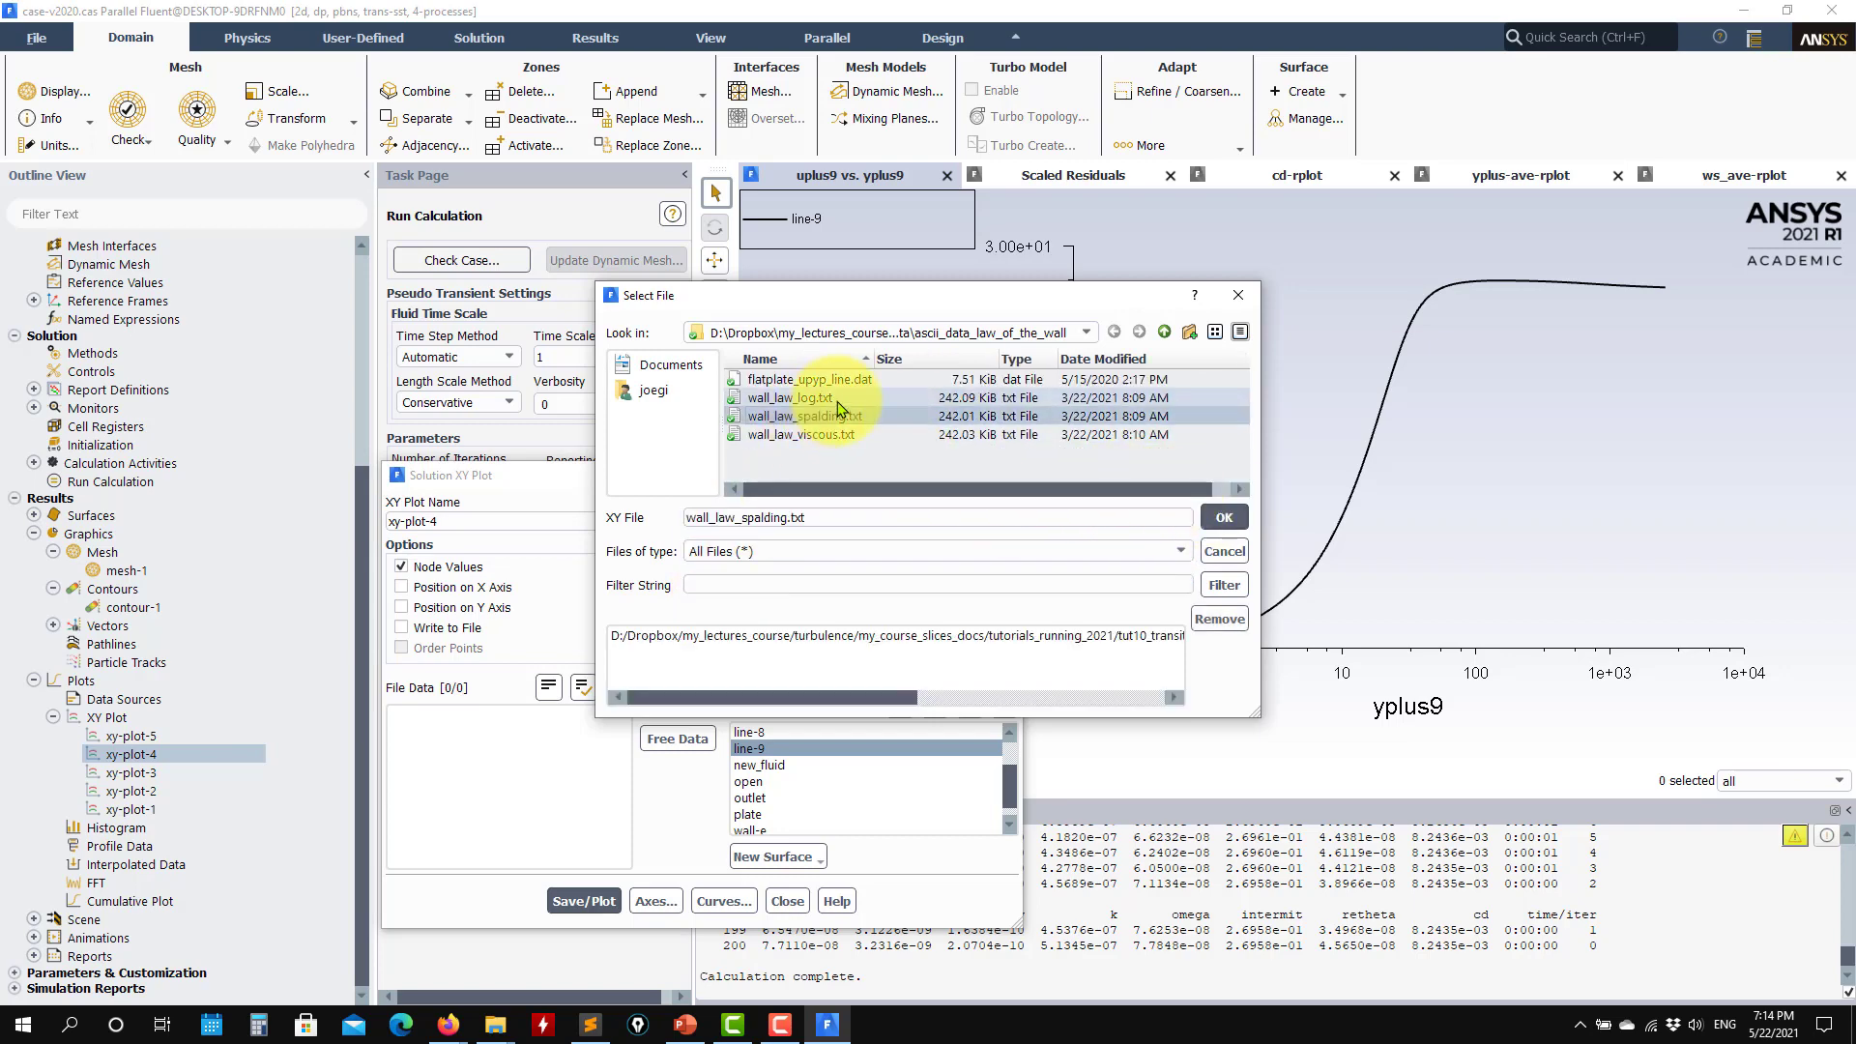
left_click(1222, 518)
left_click(584, 901)
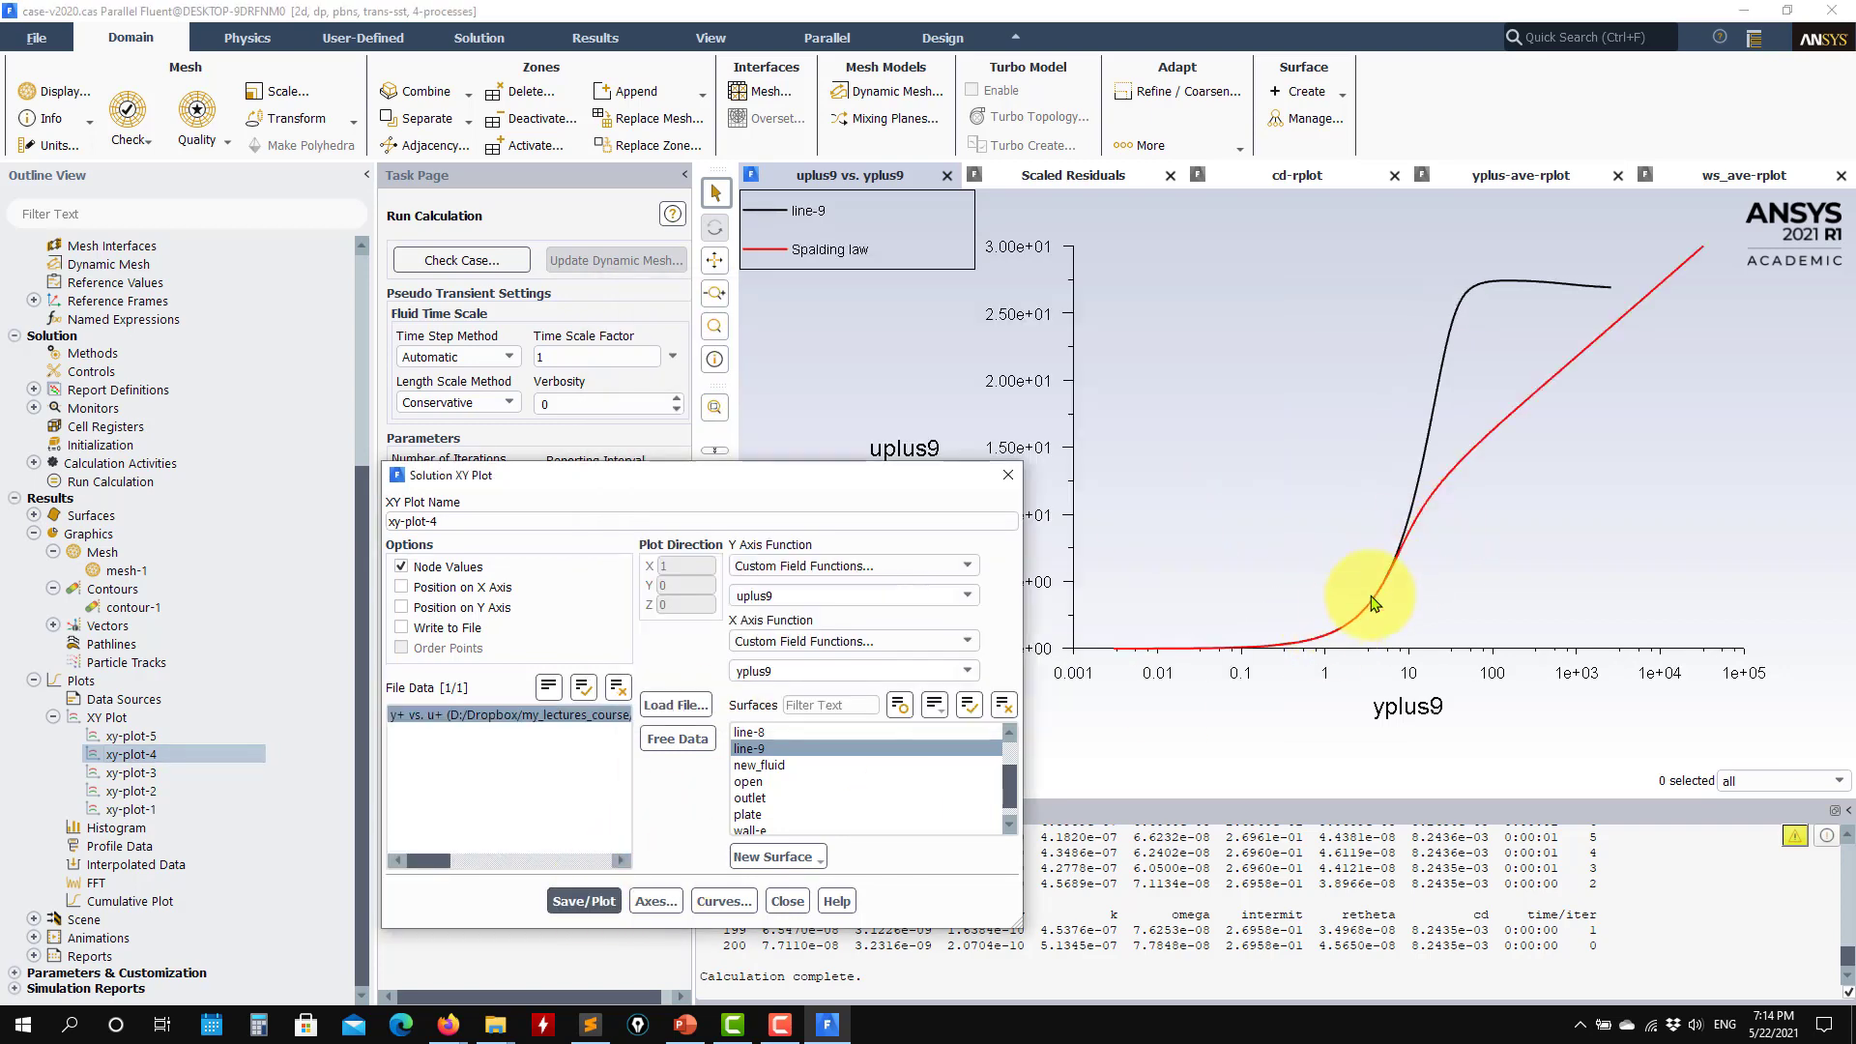
- Add wall_law_log.txt, wall_law_spalding.txt and wall_law_viscous.txt to xy-plot-4 and replot the velocity profile comparison
left_click(674, 706)
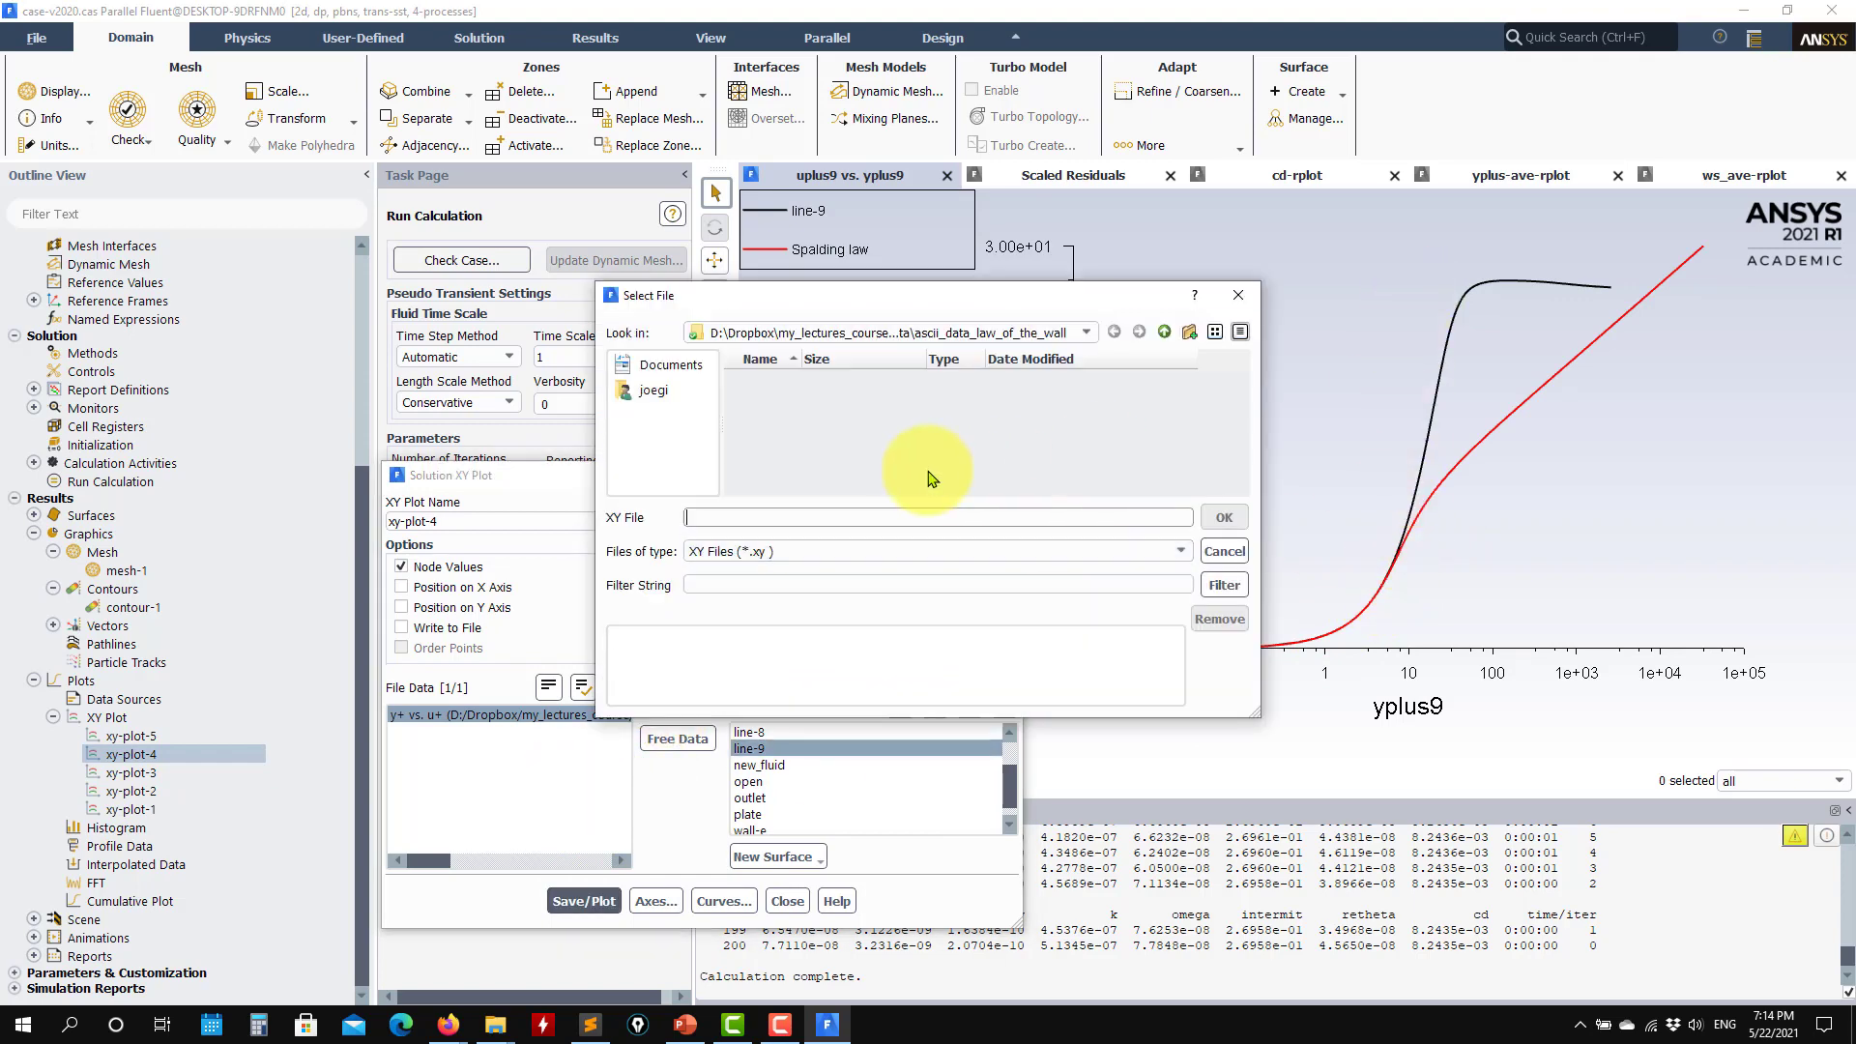
left_click(759, 582)
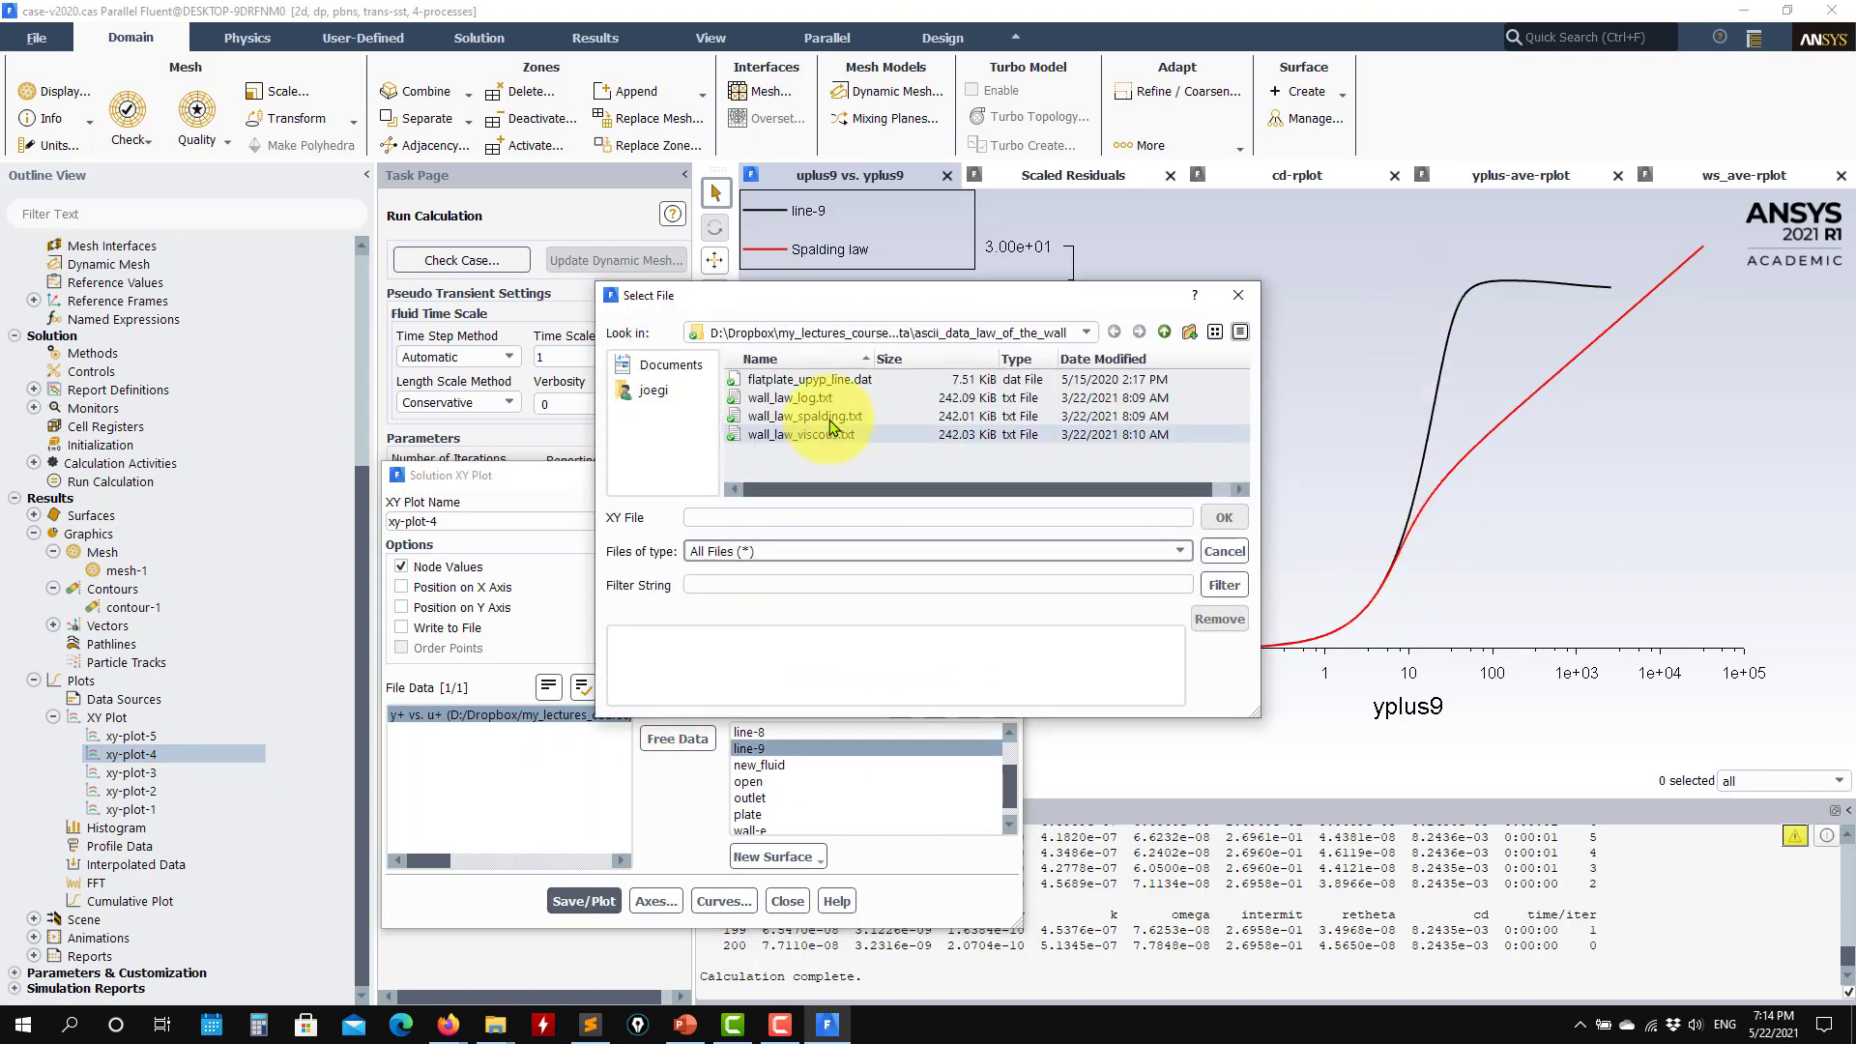
left_click(788, 397)
left_click(793, 415)
left_click(800, 434)
left_click(1224, 521)
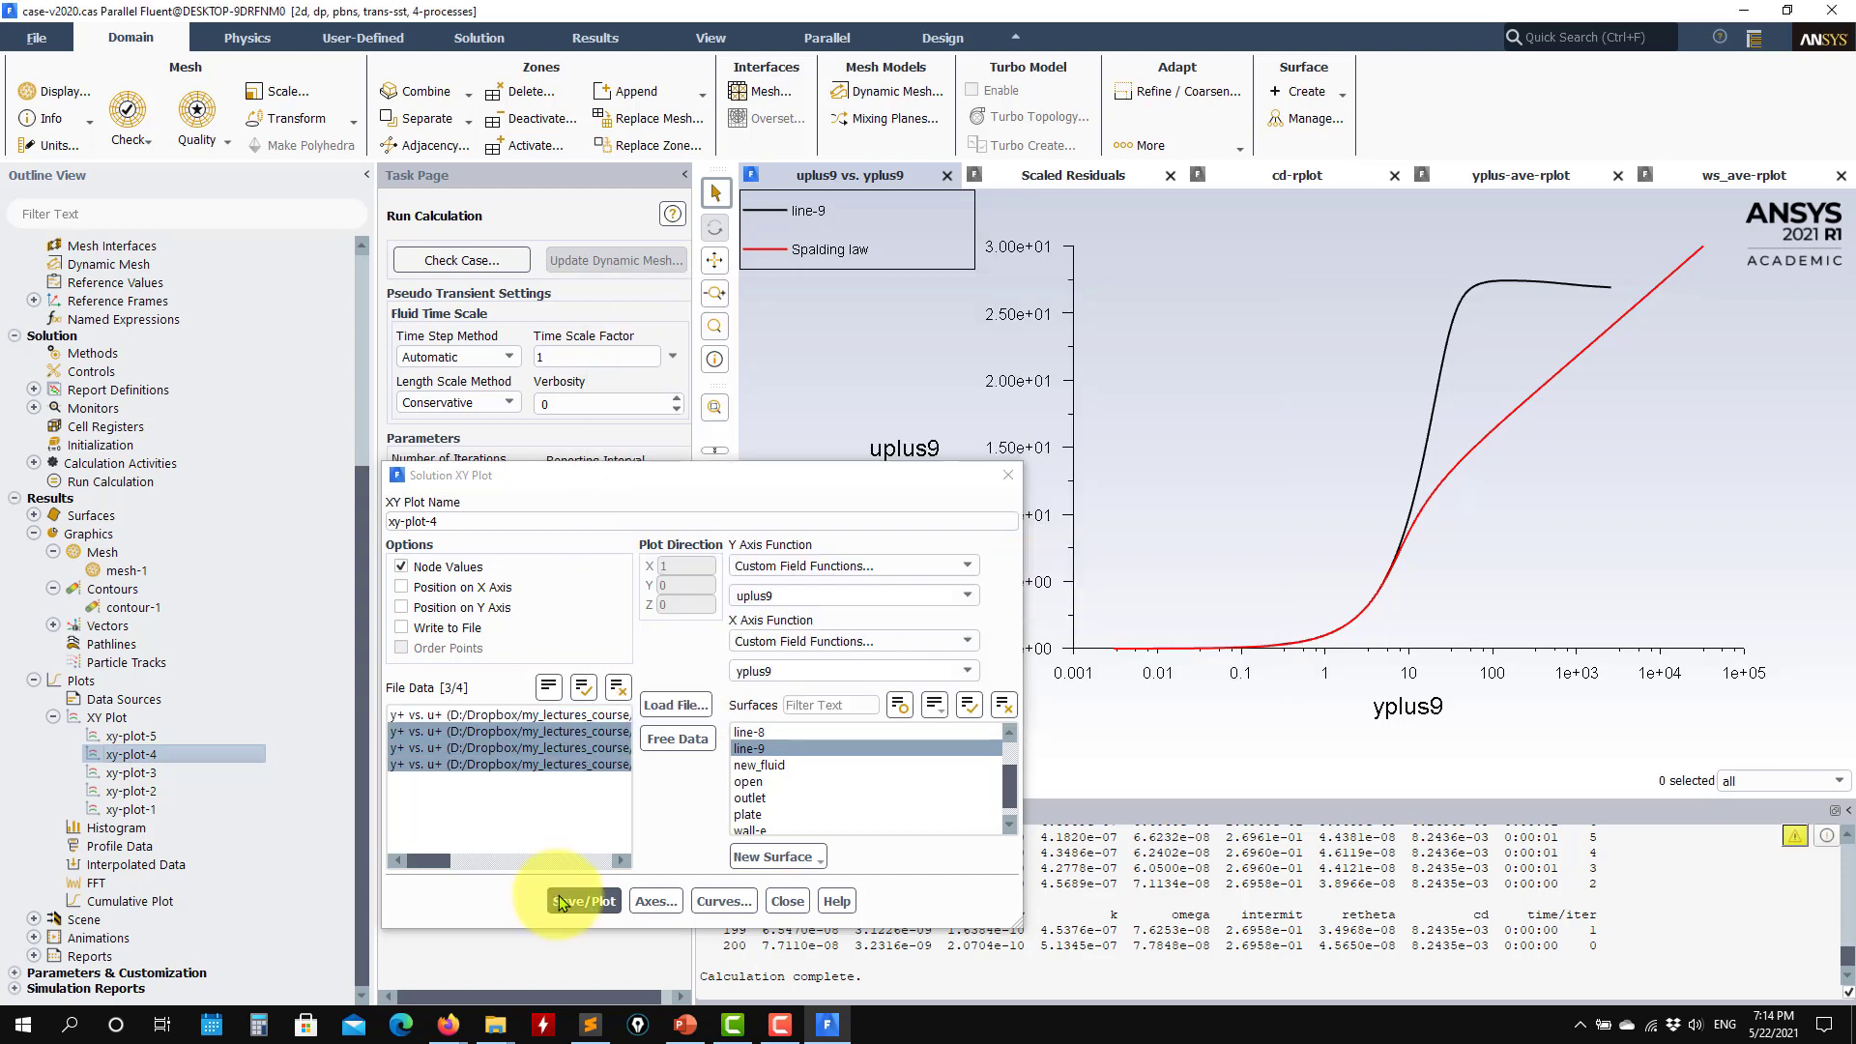
left_click(570, 900)
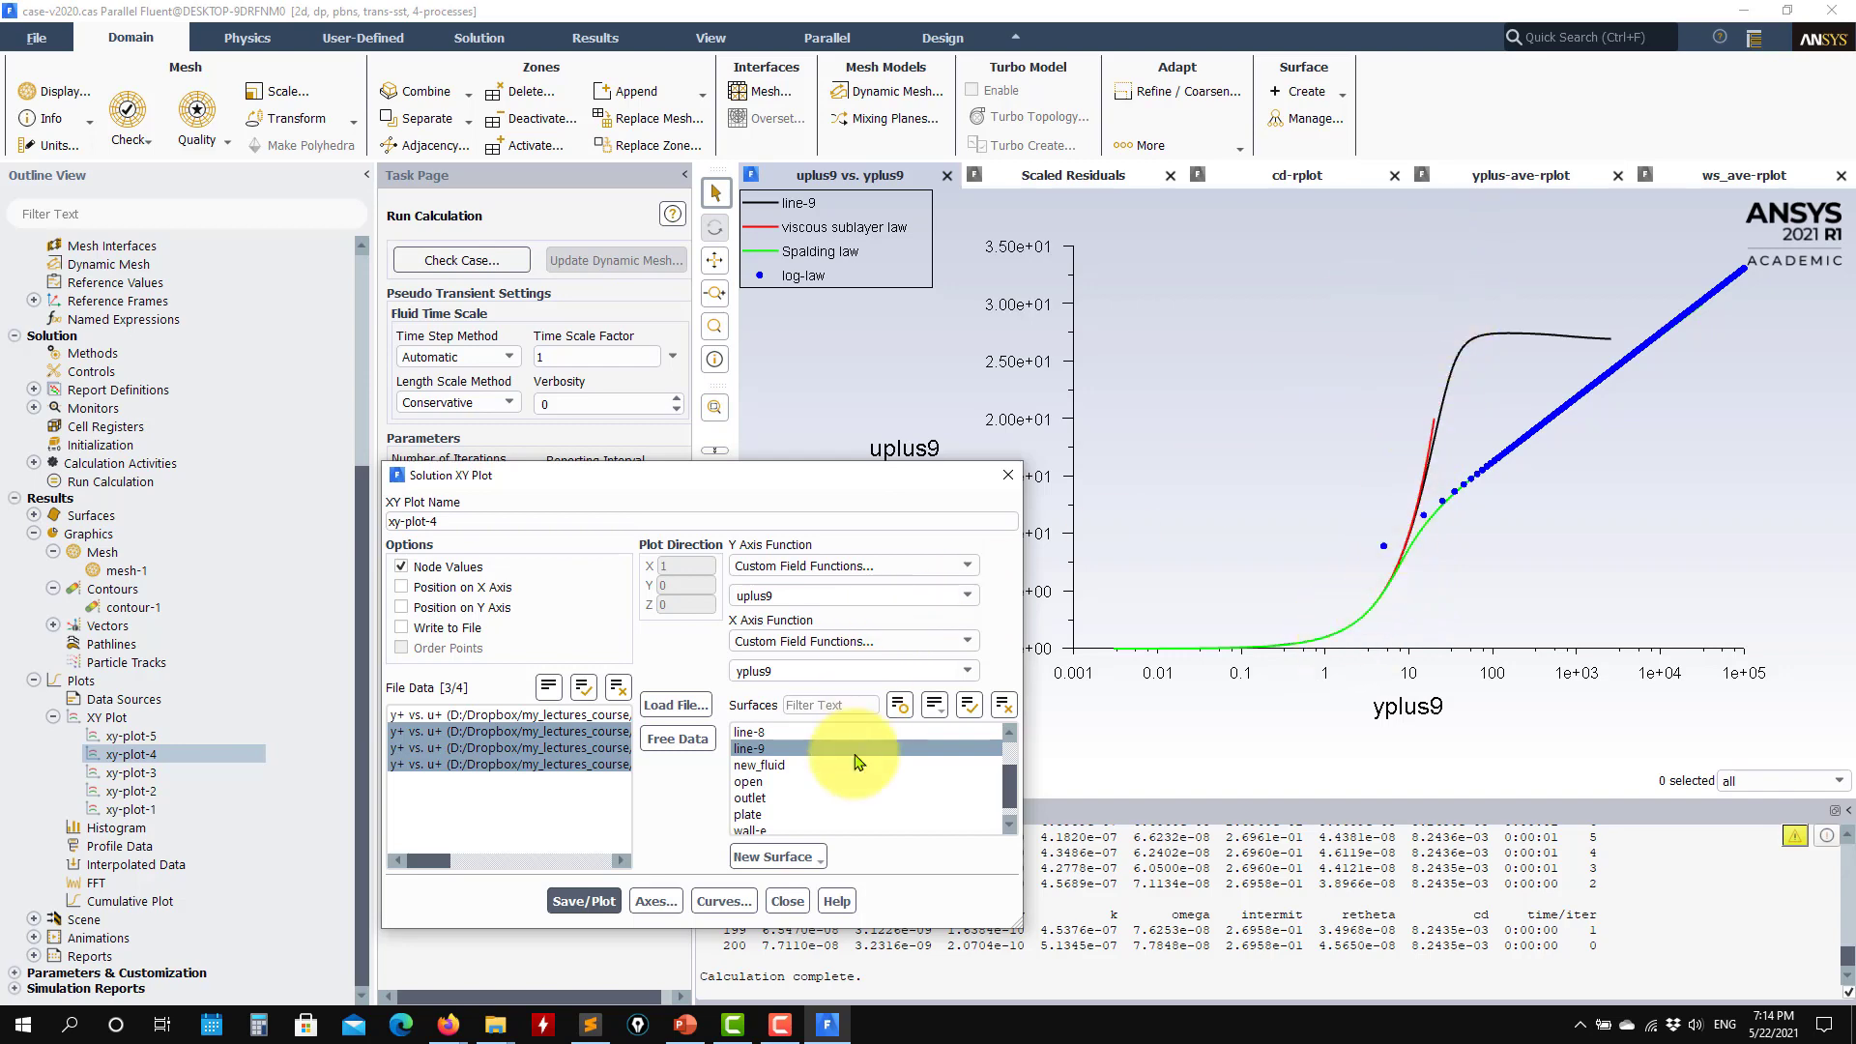
left_click(787, 902)
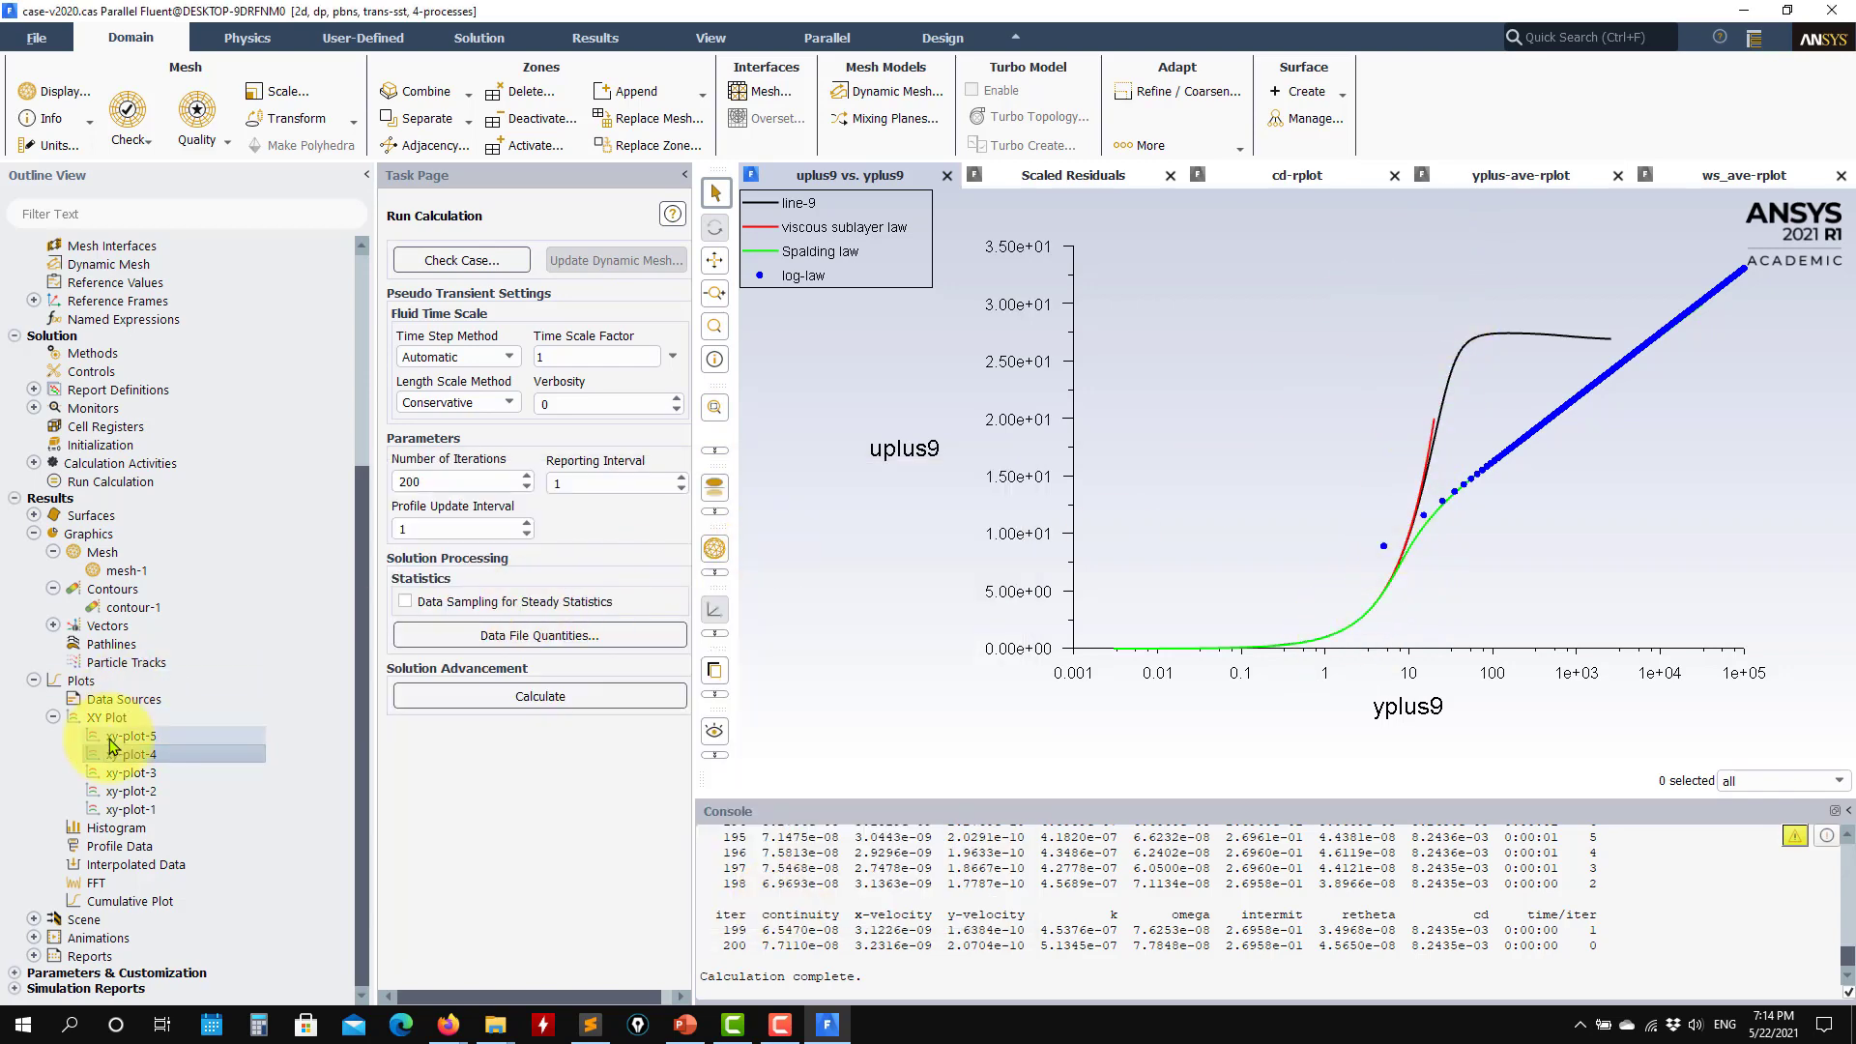
- Replot skin friction in xy-plot-1 and browse for data files in the fluent_case outputs folder, listing all file types
double_click(155, 810)
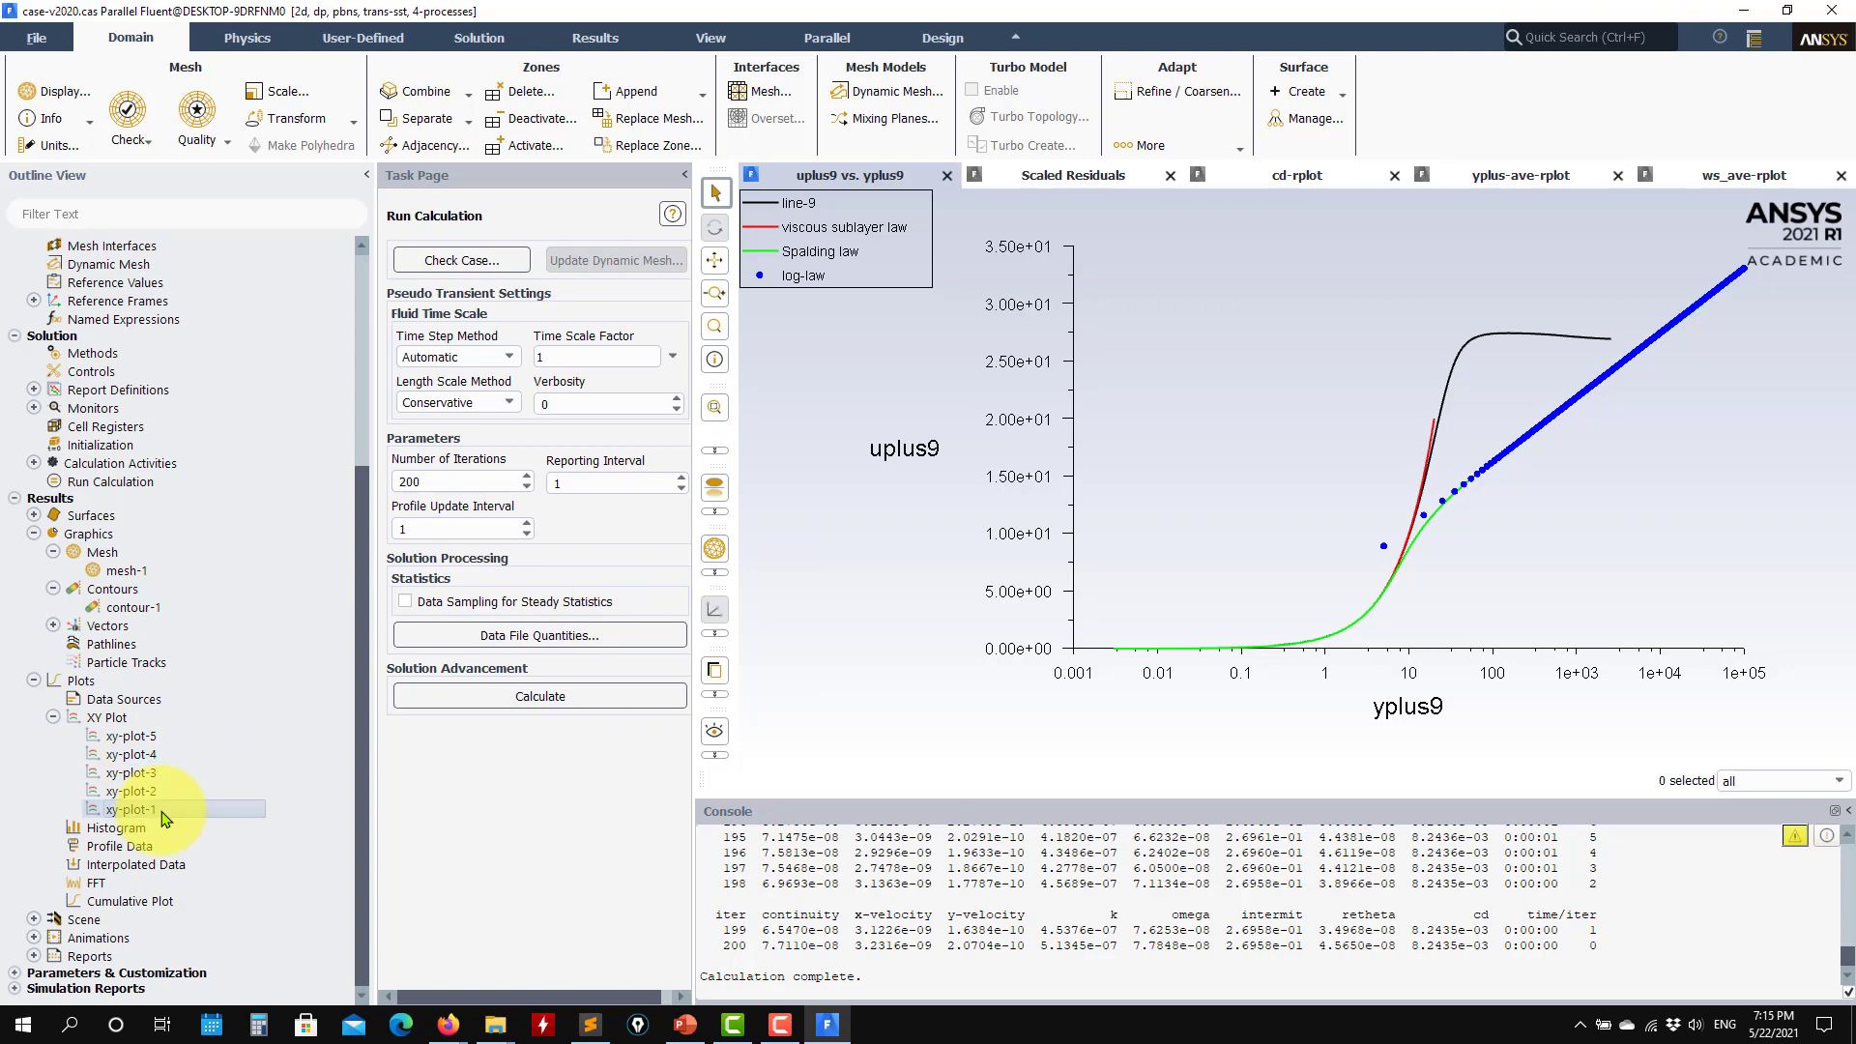
left_click(584, 902)
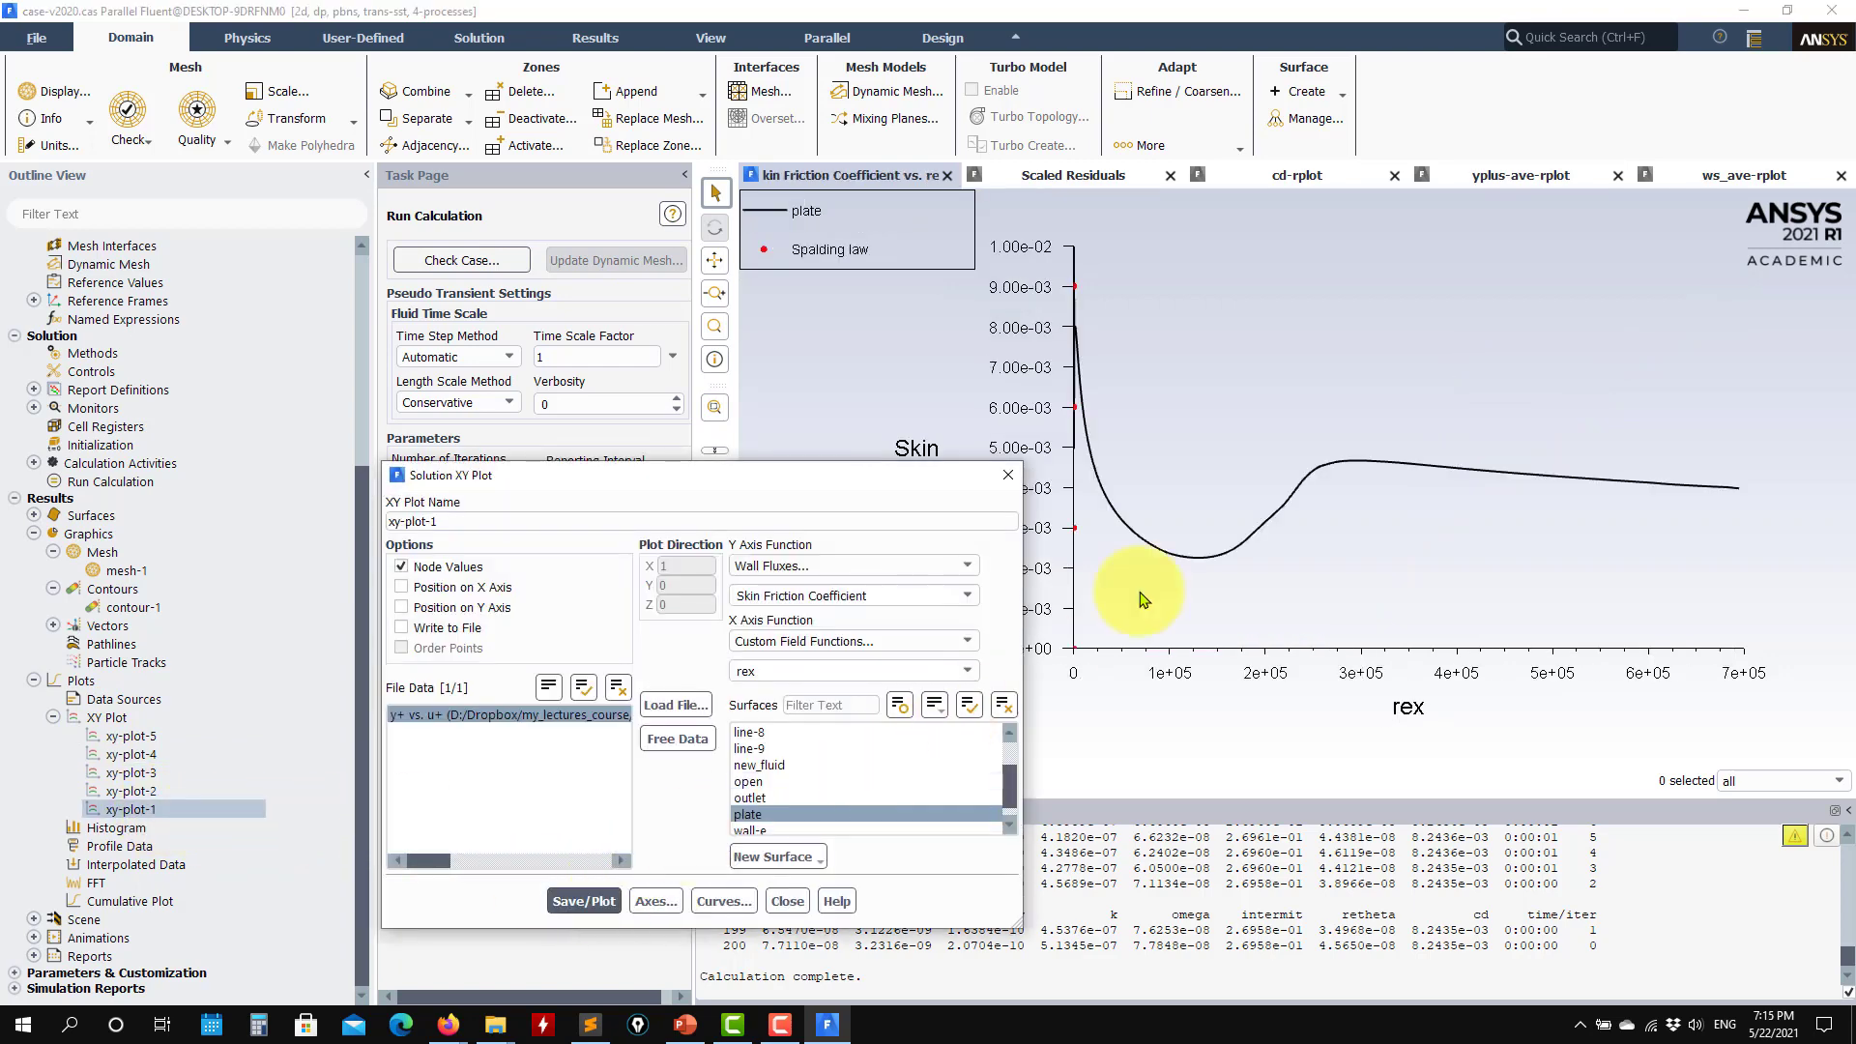
left_click(676, 704)
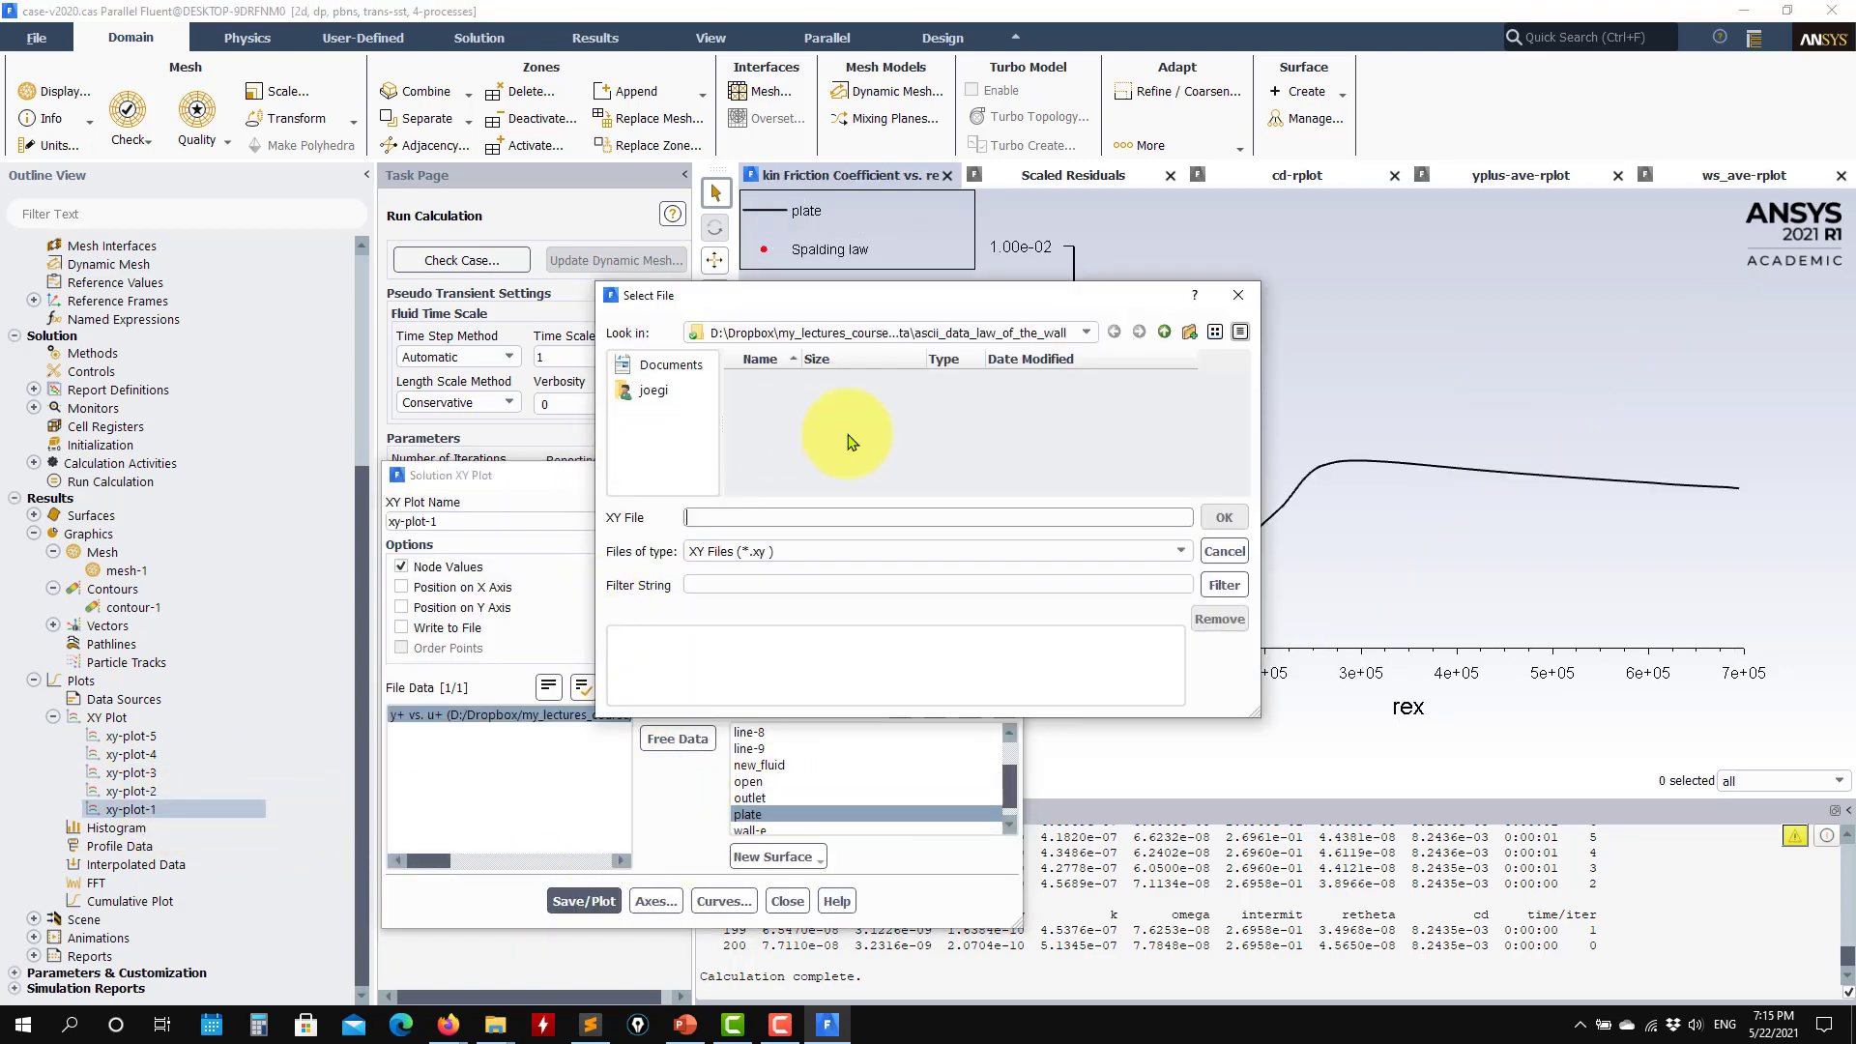
left_click(1164, 331)
left_click(1164, 332)
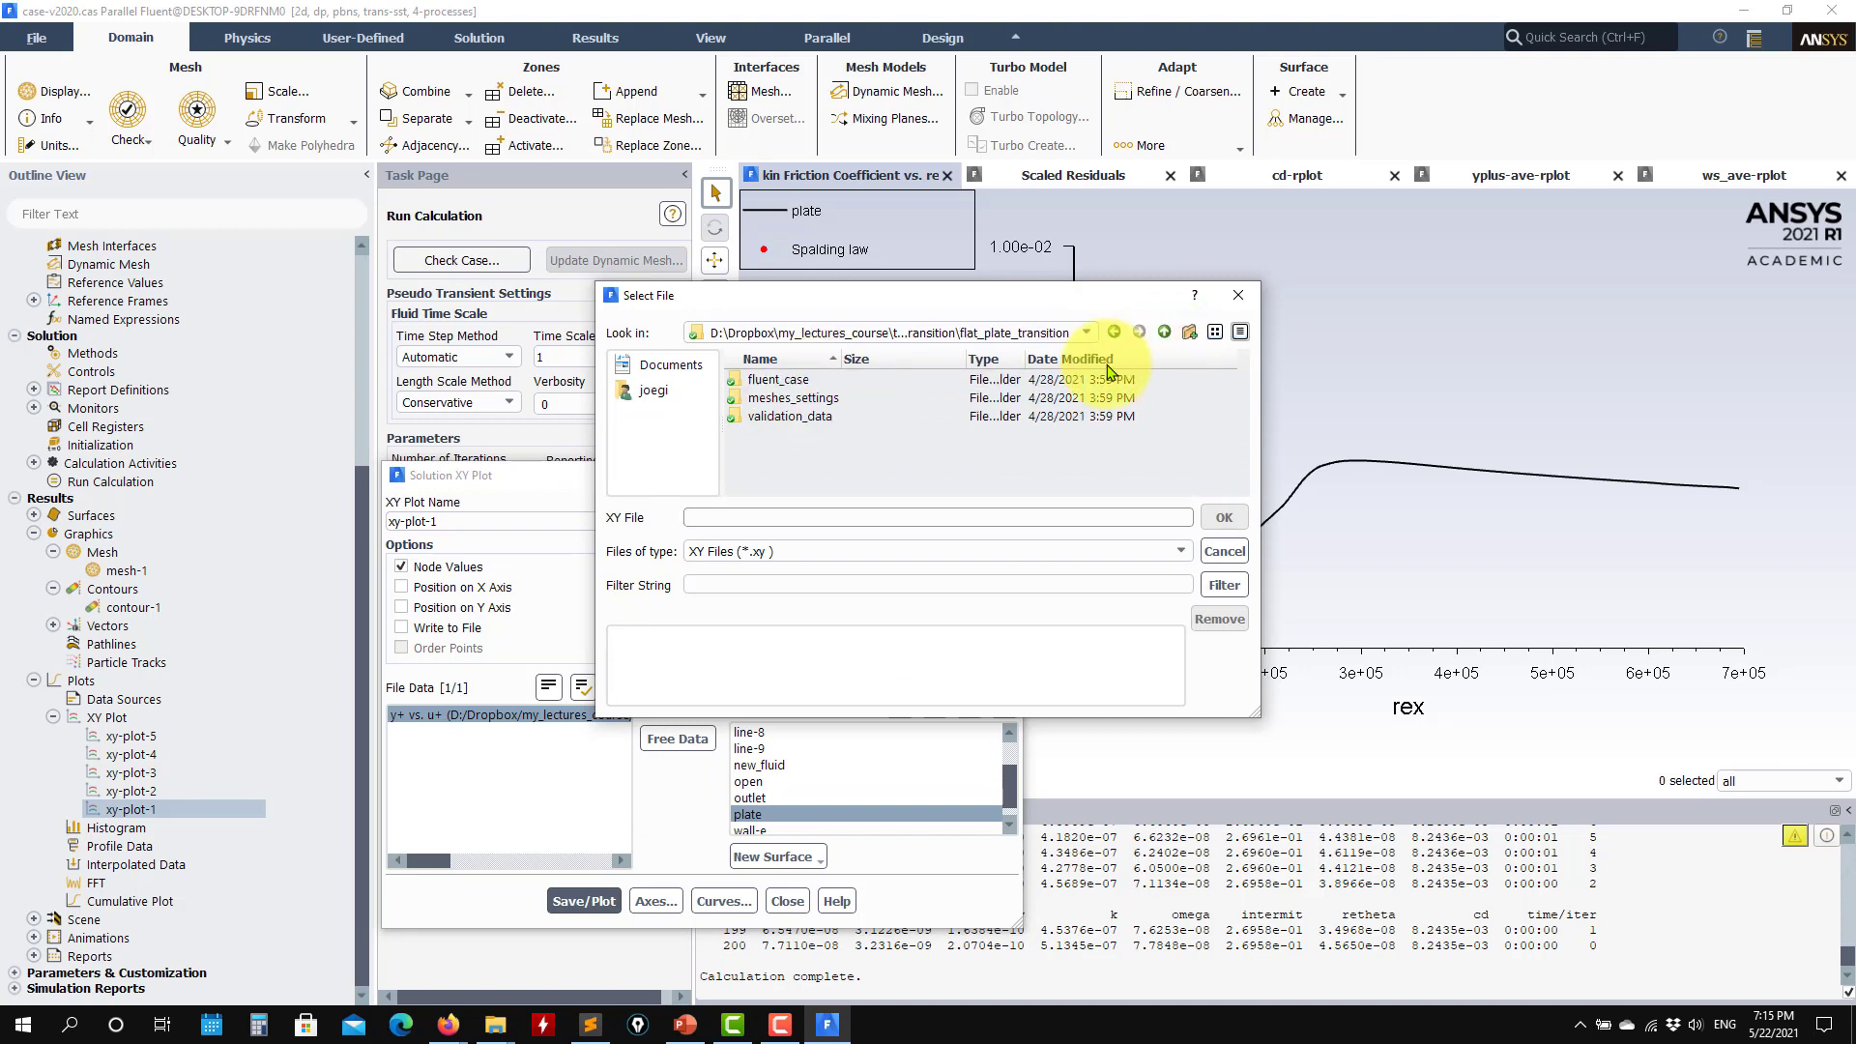
left_click(782, 385)
double_click(782, 385)
double_click(781, 398)
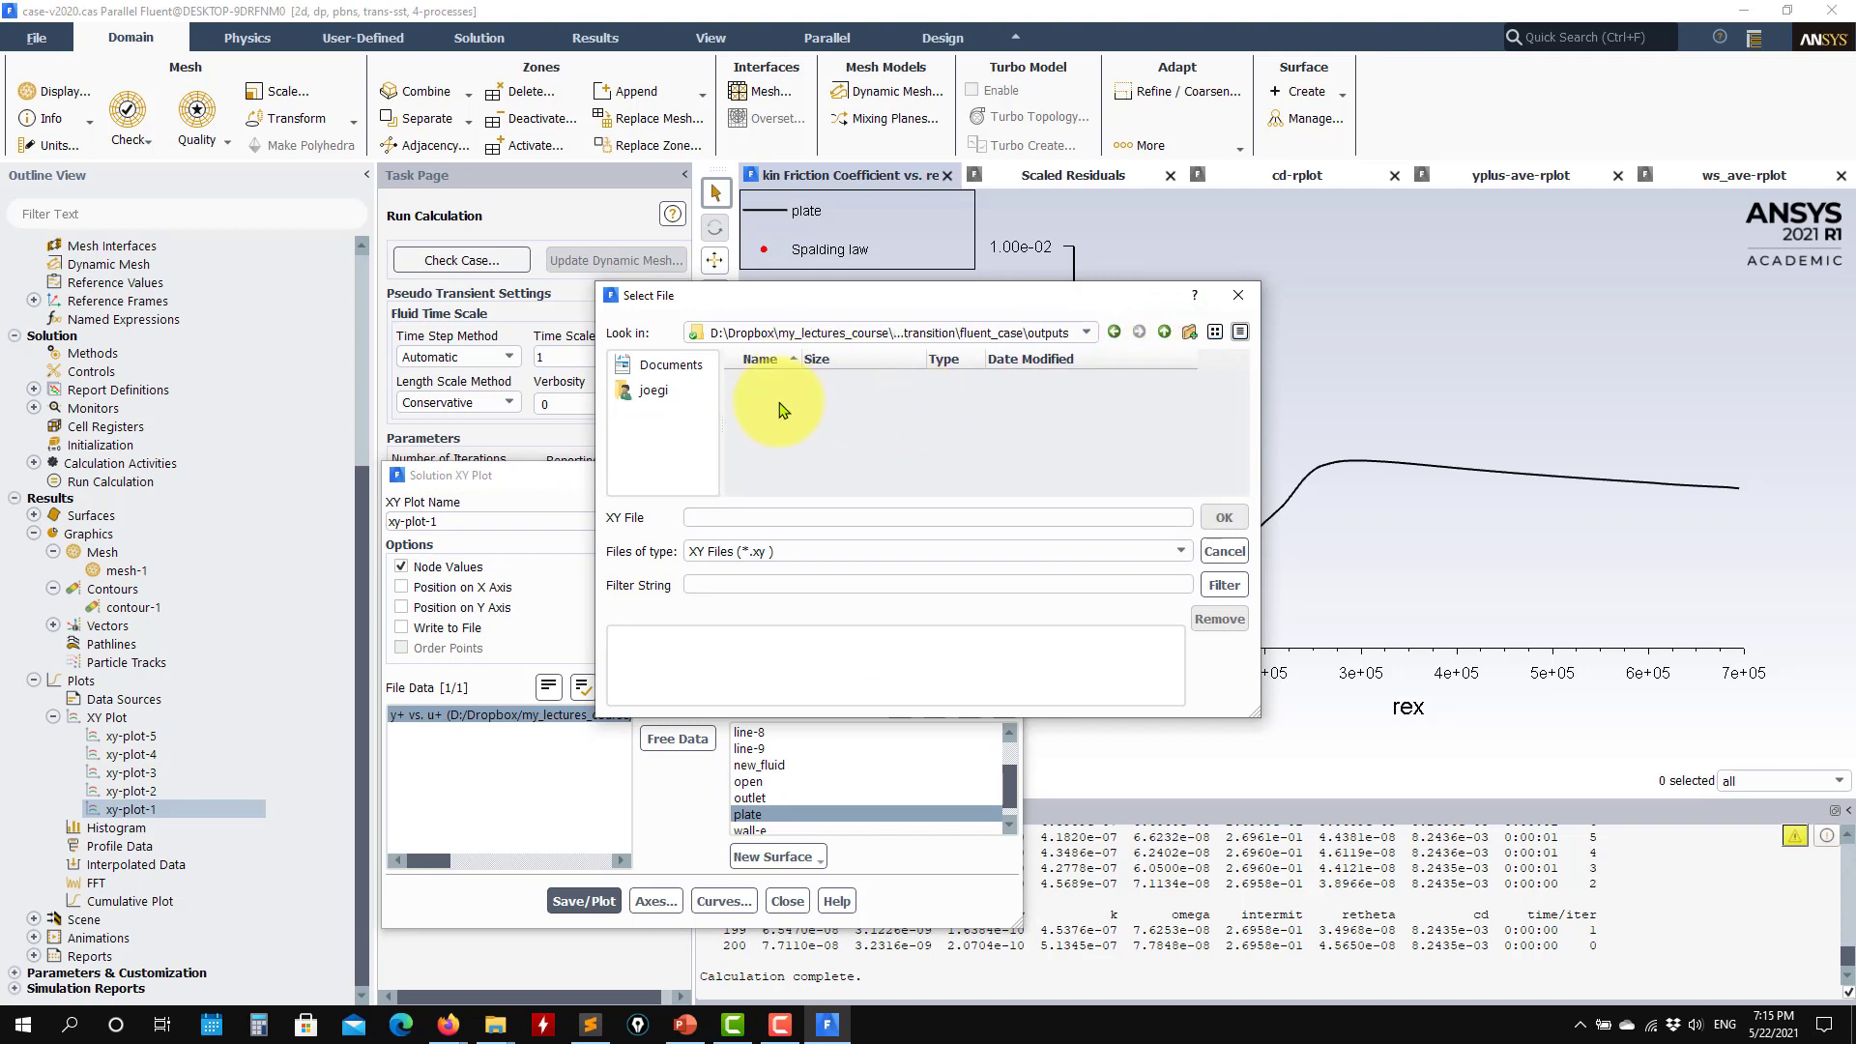
left_click(1055, 550)
left_click(757, 593)
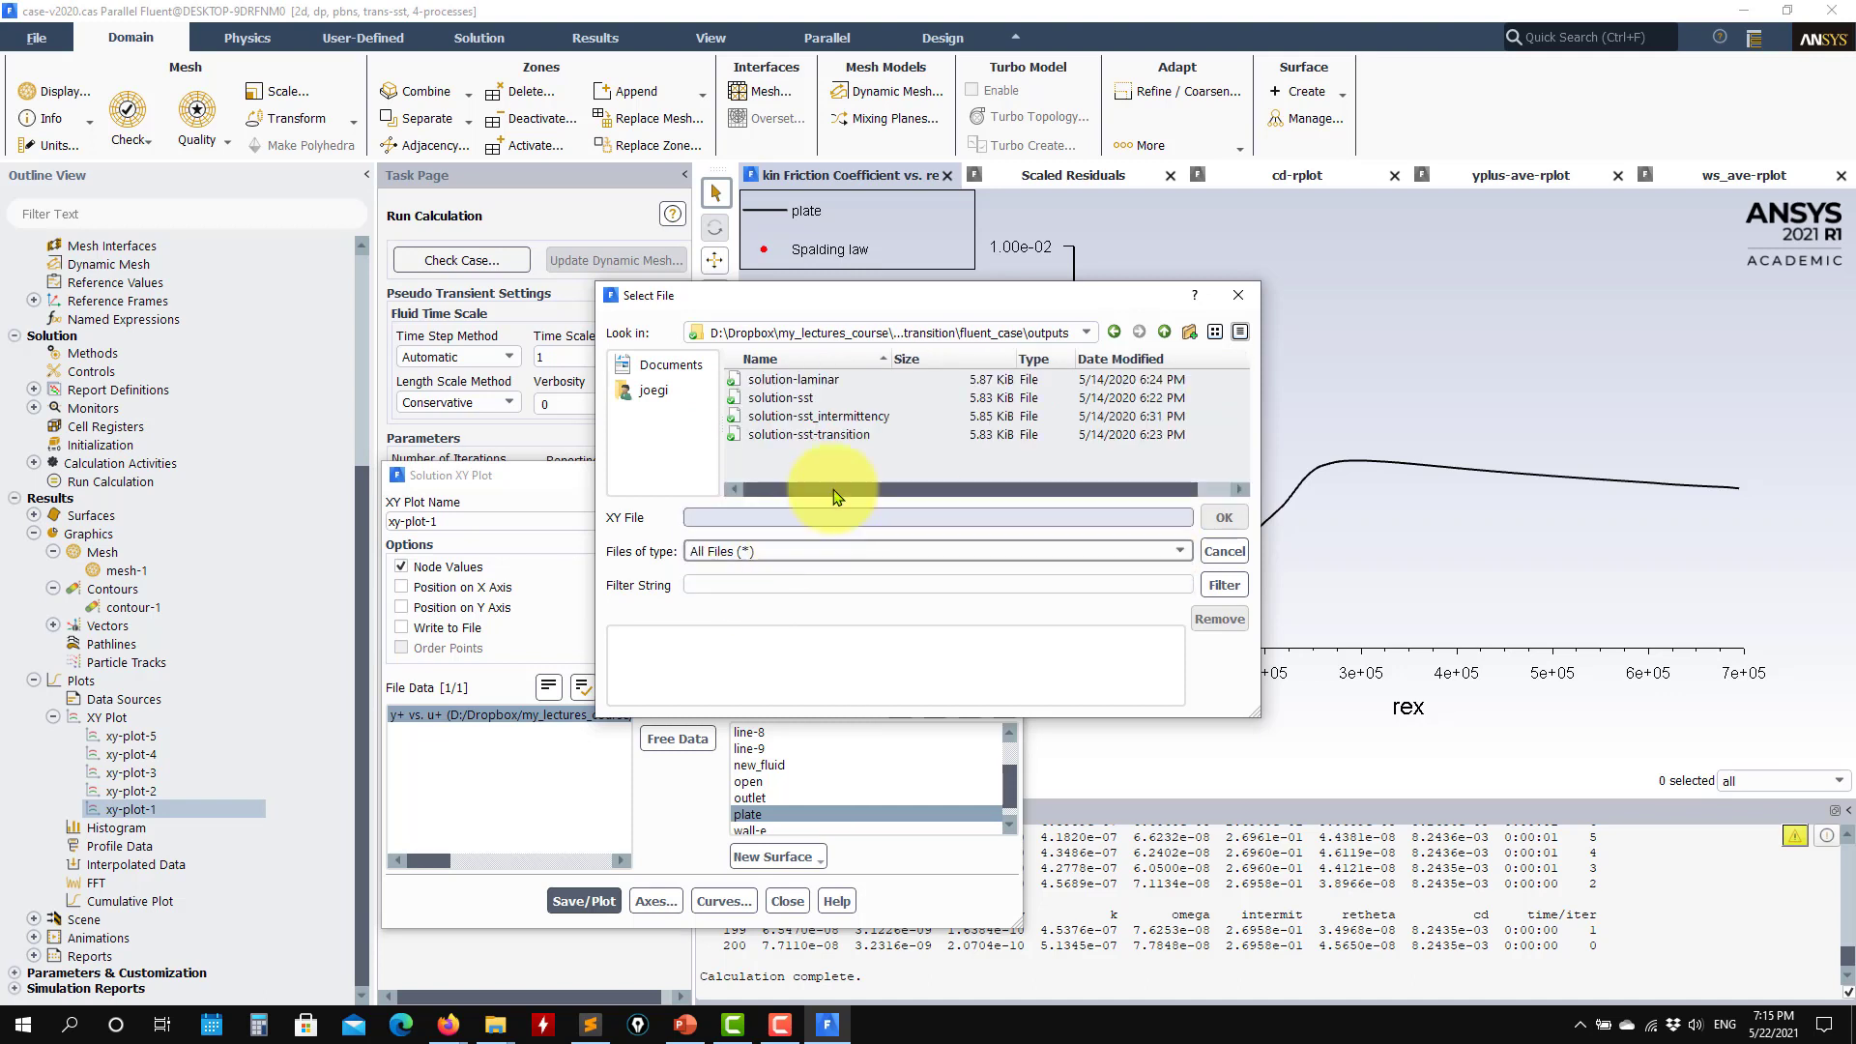
- Load solution-laminar, solution-sst, solution-sst_intermittency and solution-sst-transition into xy-plot-1 and replot the skin friction curves
left_click(793, 379)
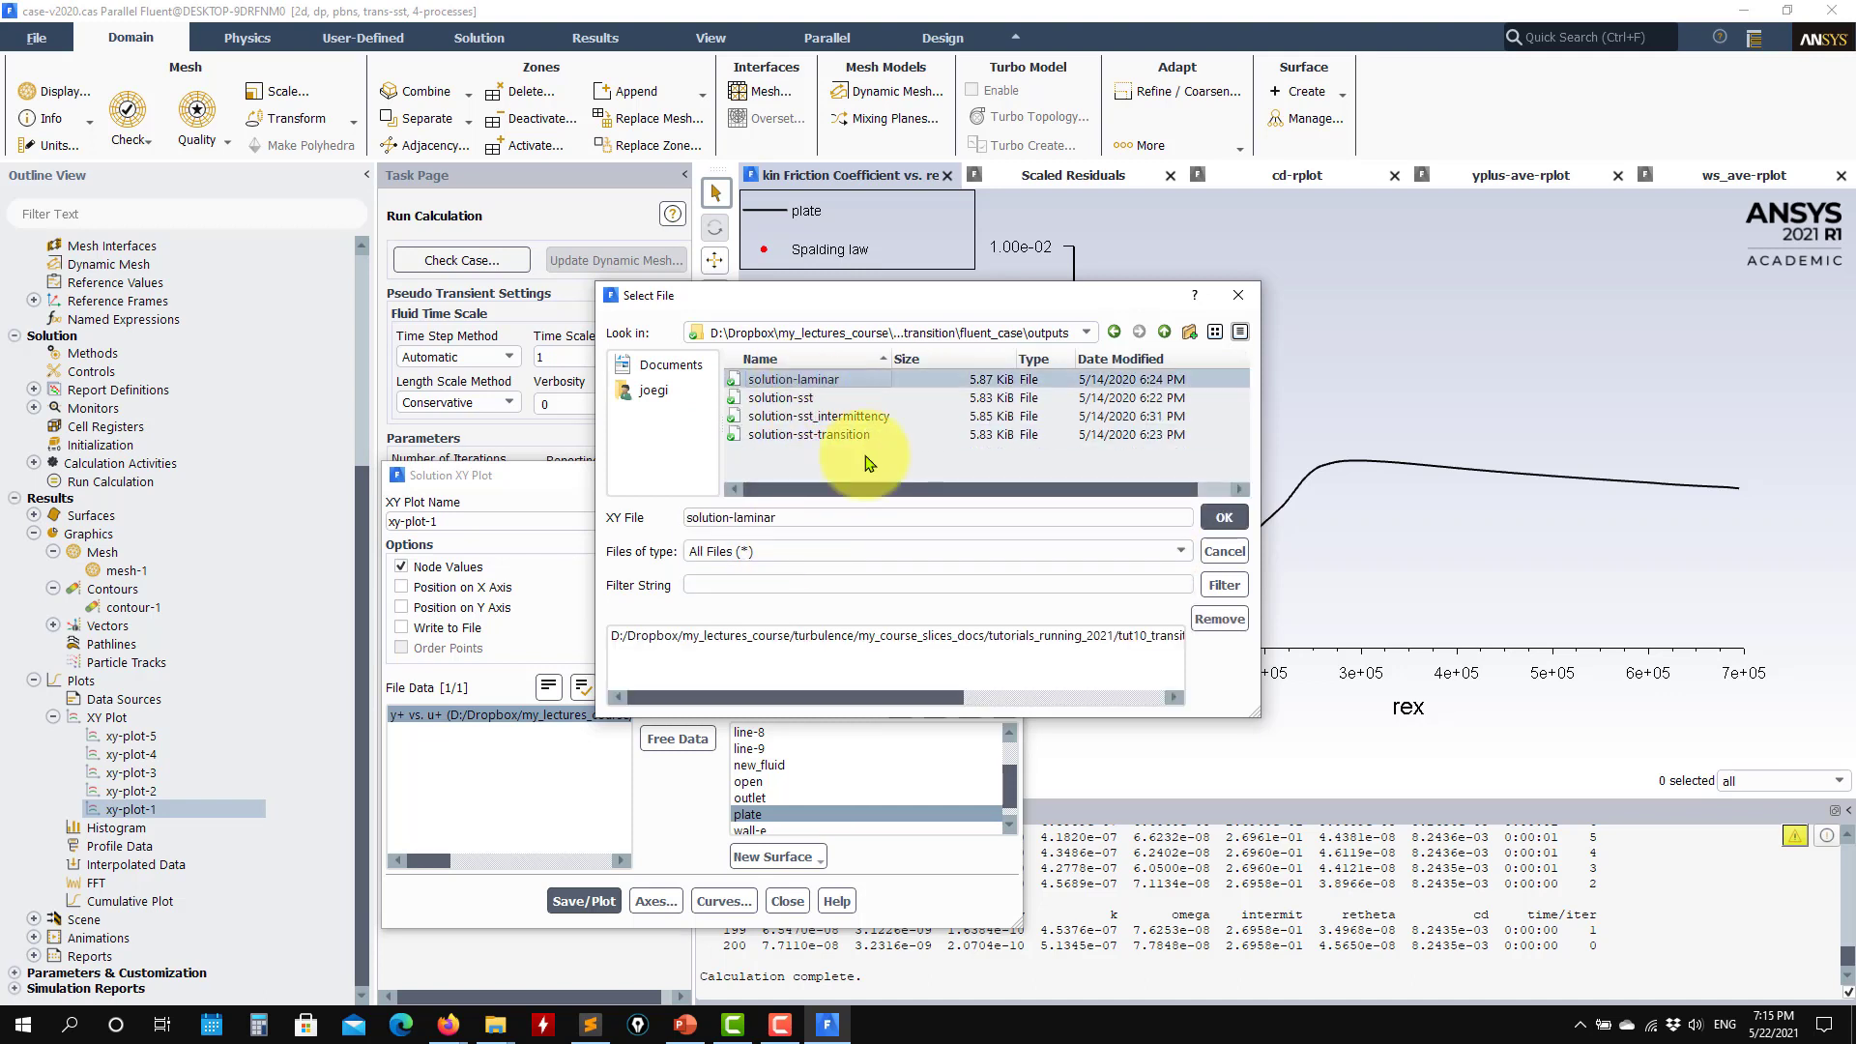
left_click(782, 397)
left_click(809, 416)
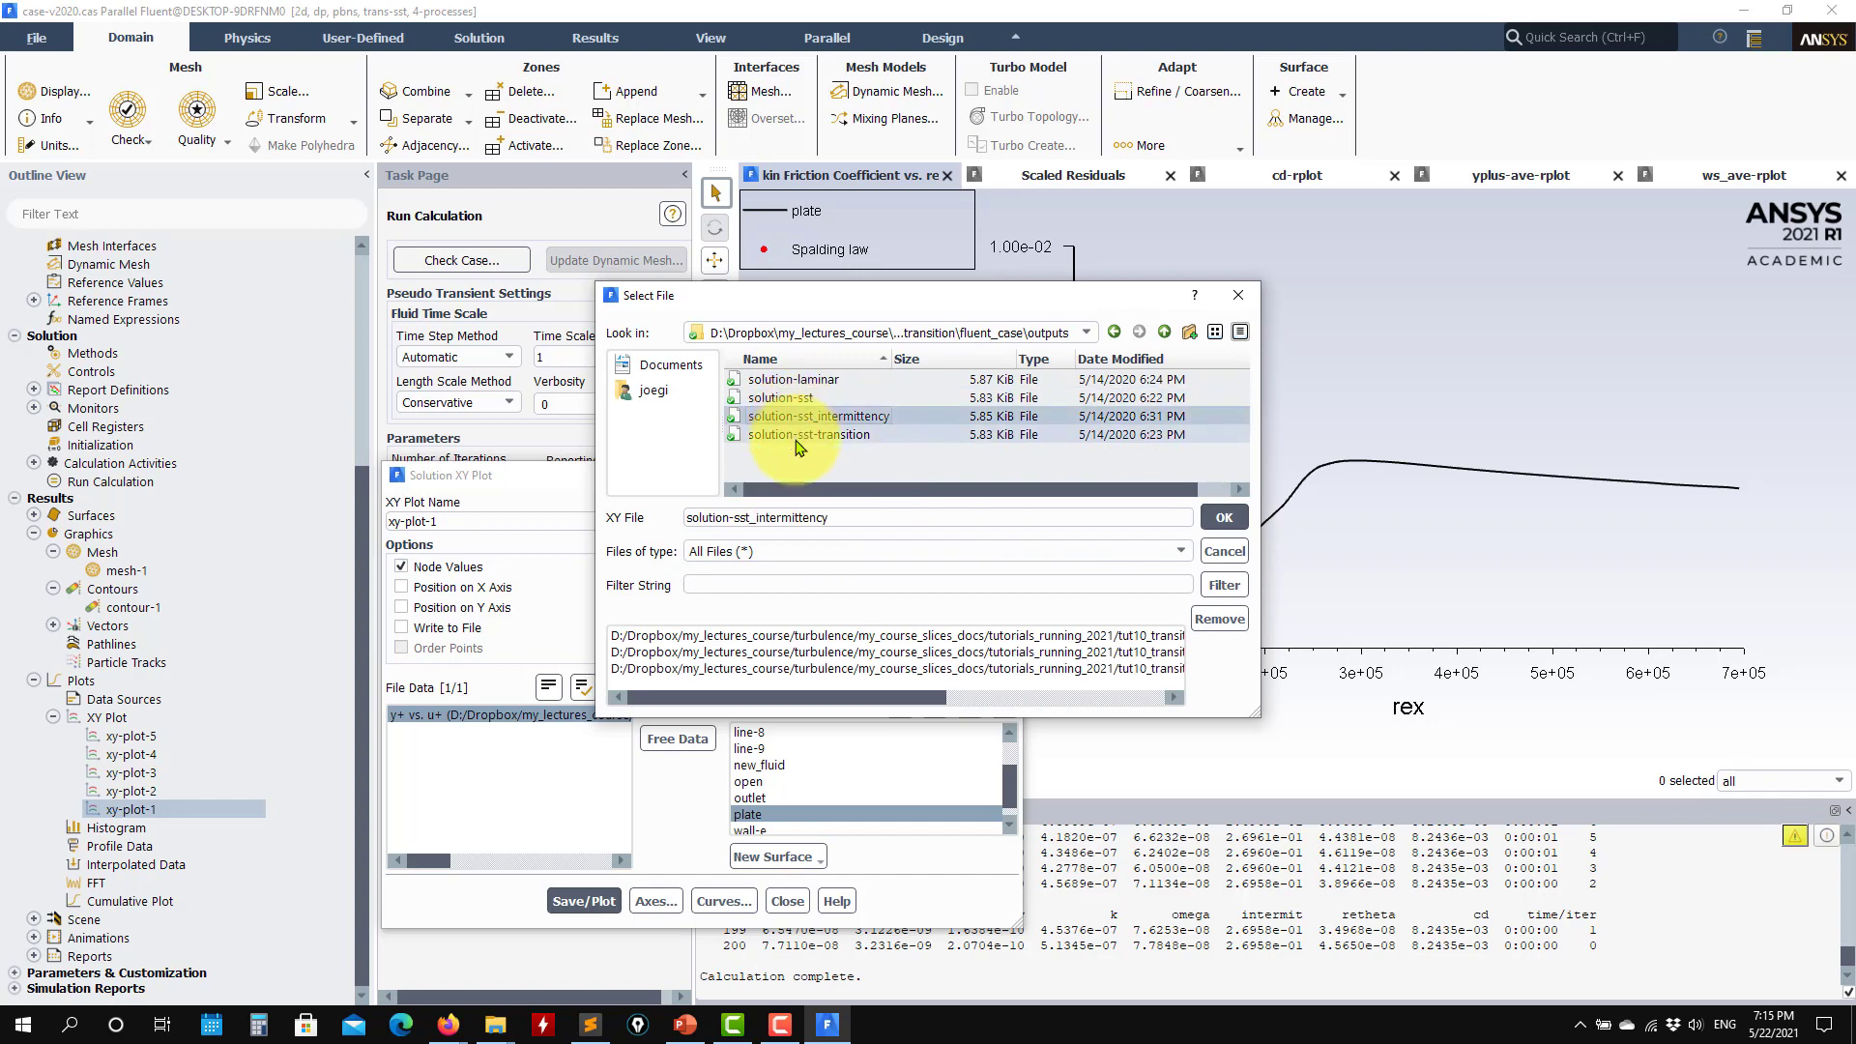
left_click(808, 434)
left_click(1224, 517)
left_click(583, 901)
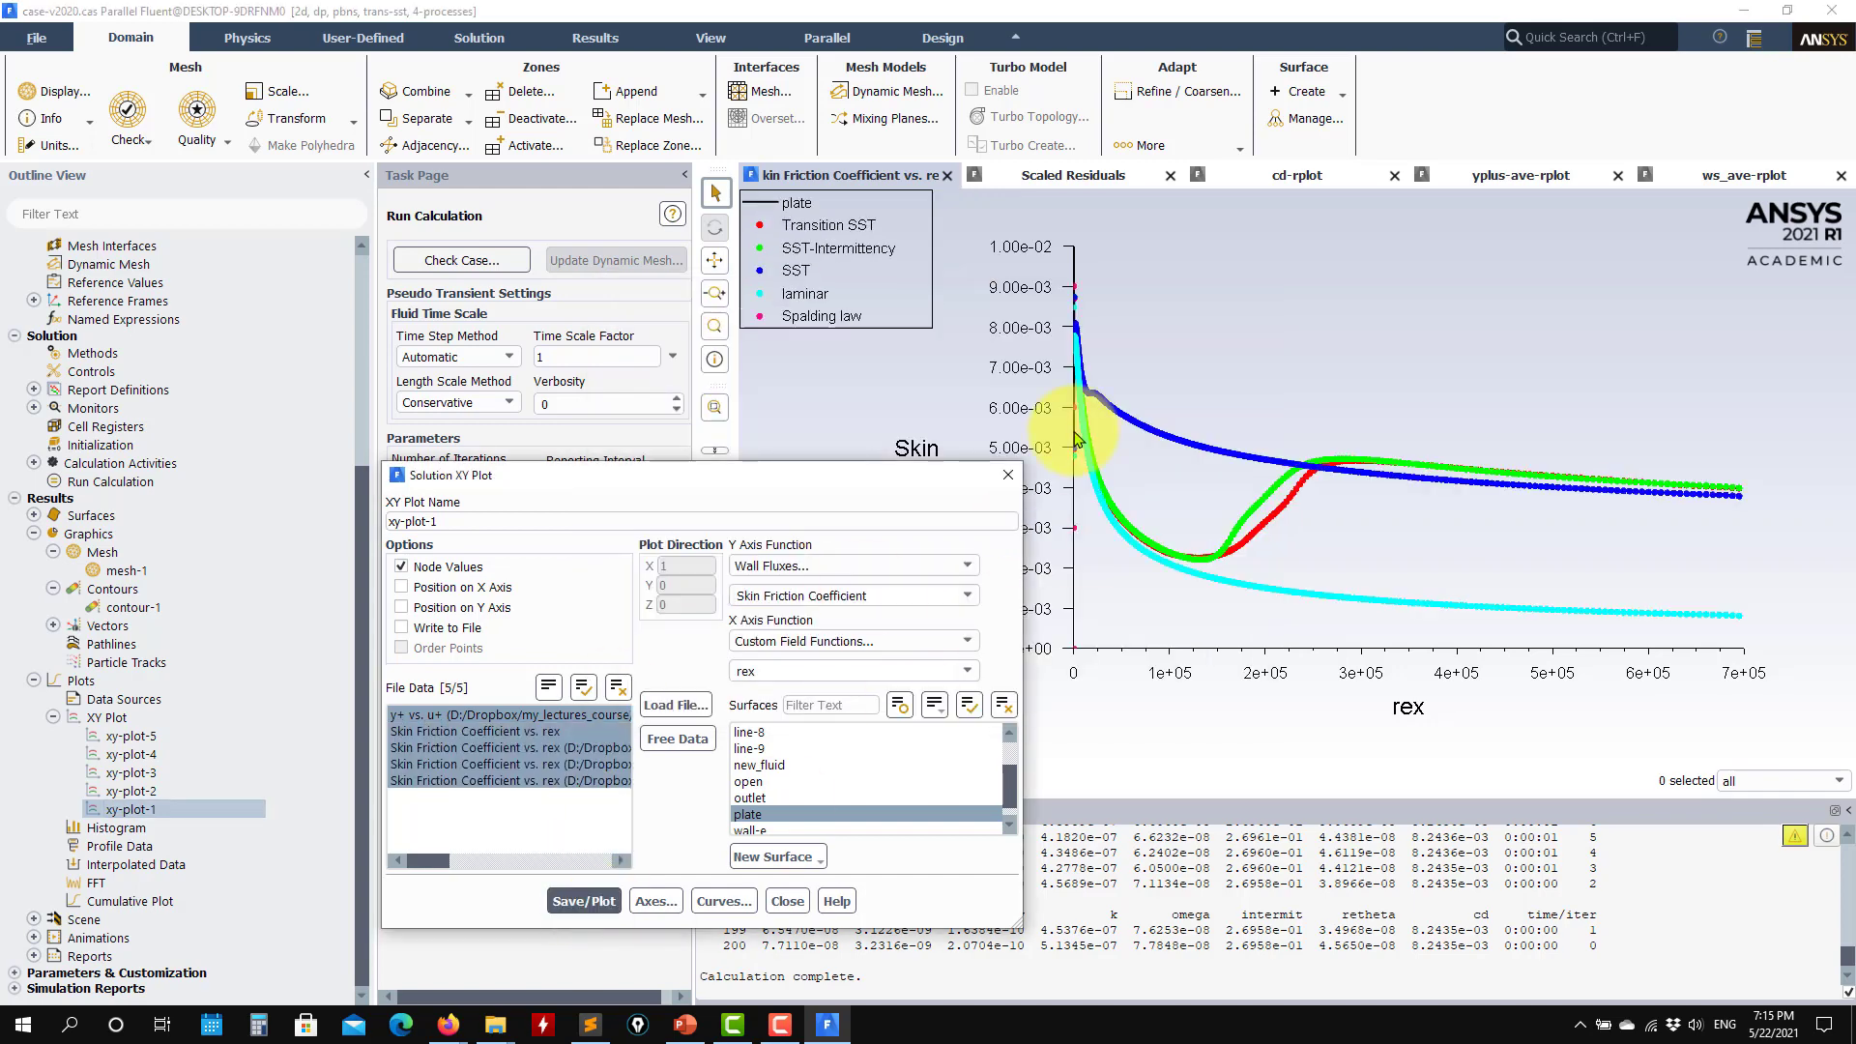
- Add exp_data _rex.xy from fluent_case's validation_data folder to xy-plot-1, replot the comparison, and close the plot setup
left_click(677, 705)
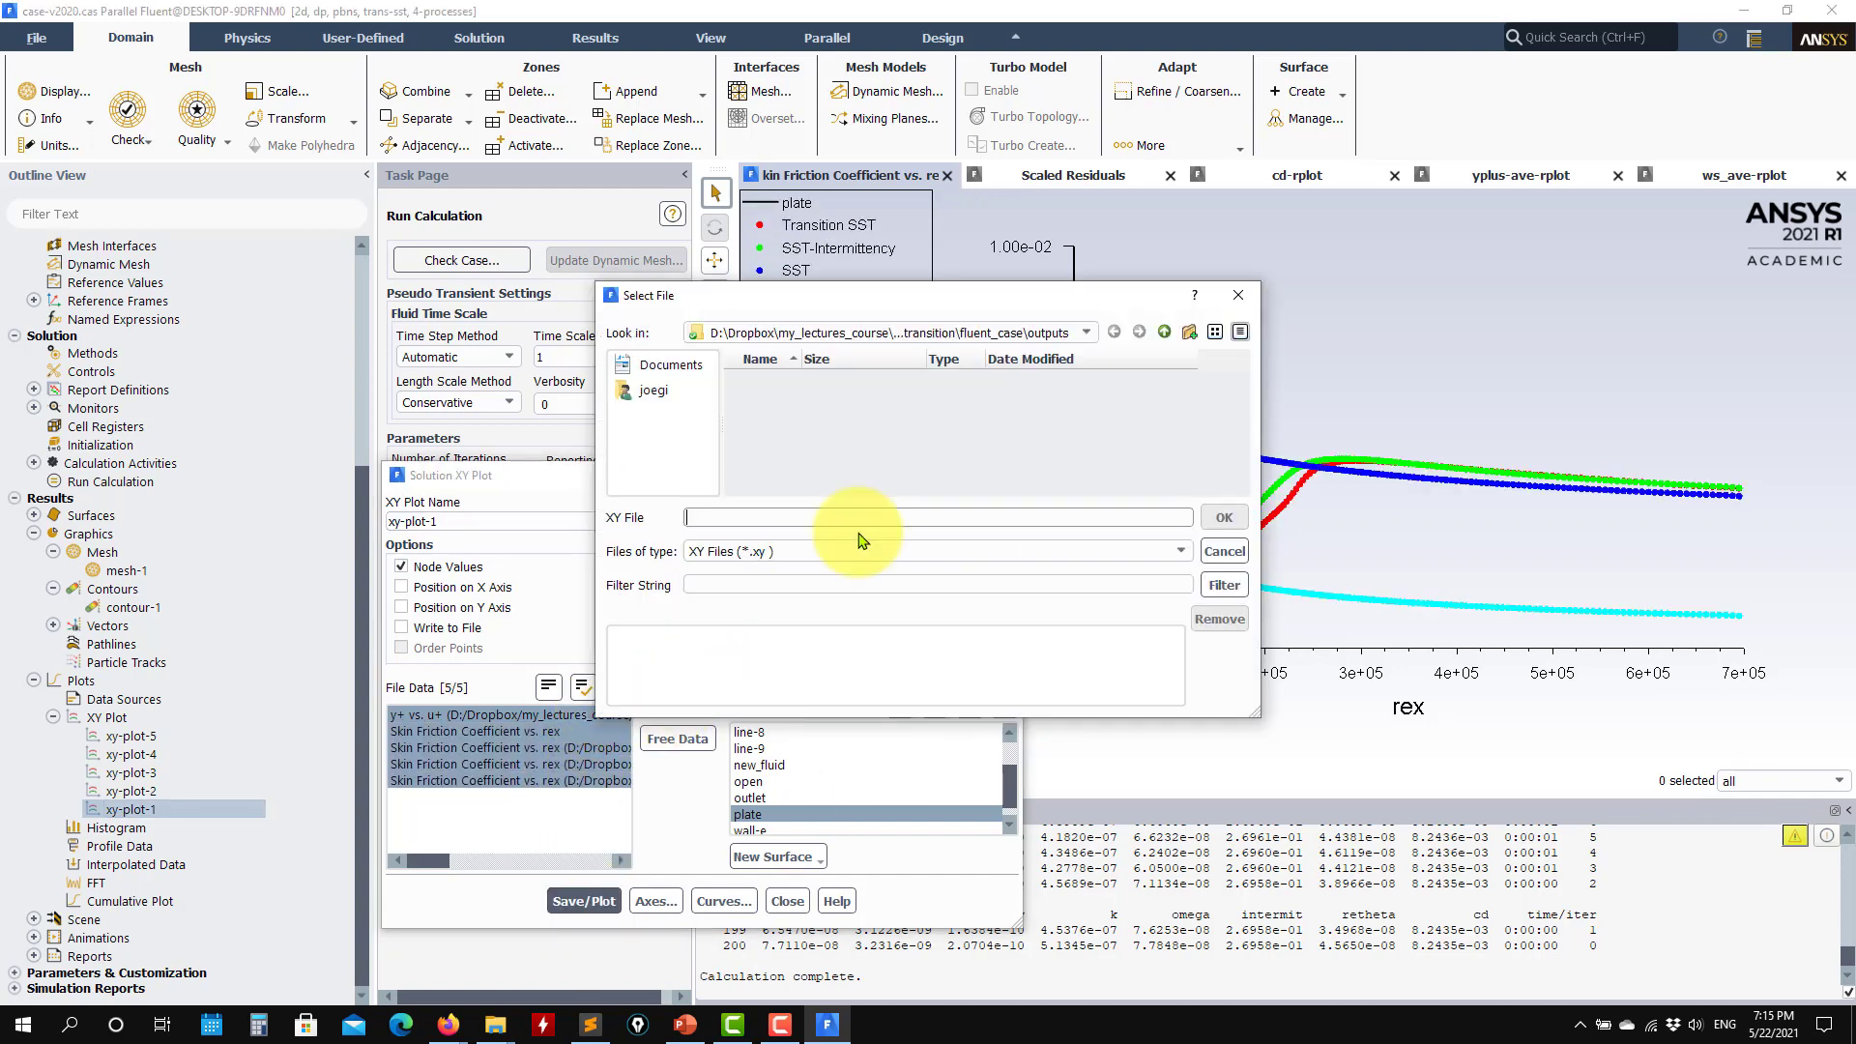
left_click(1165, 332)
double_click(788, 398)
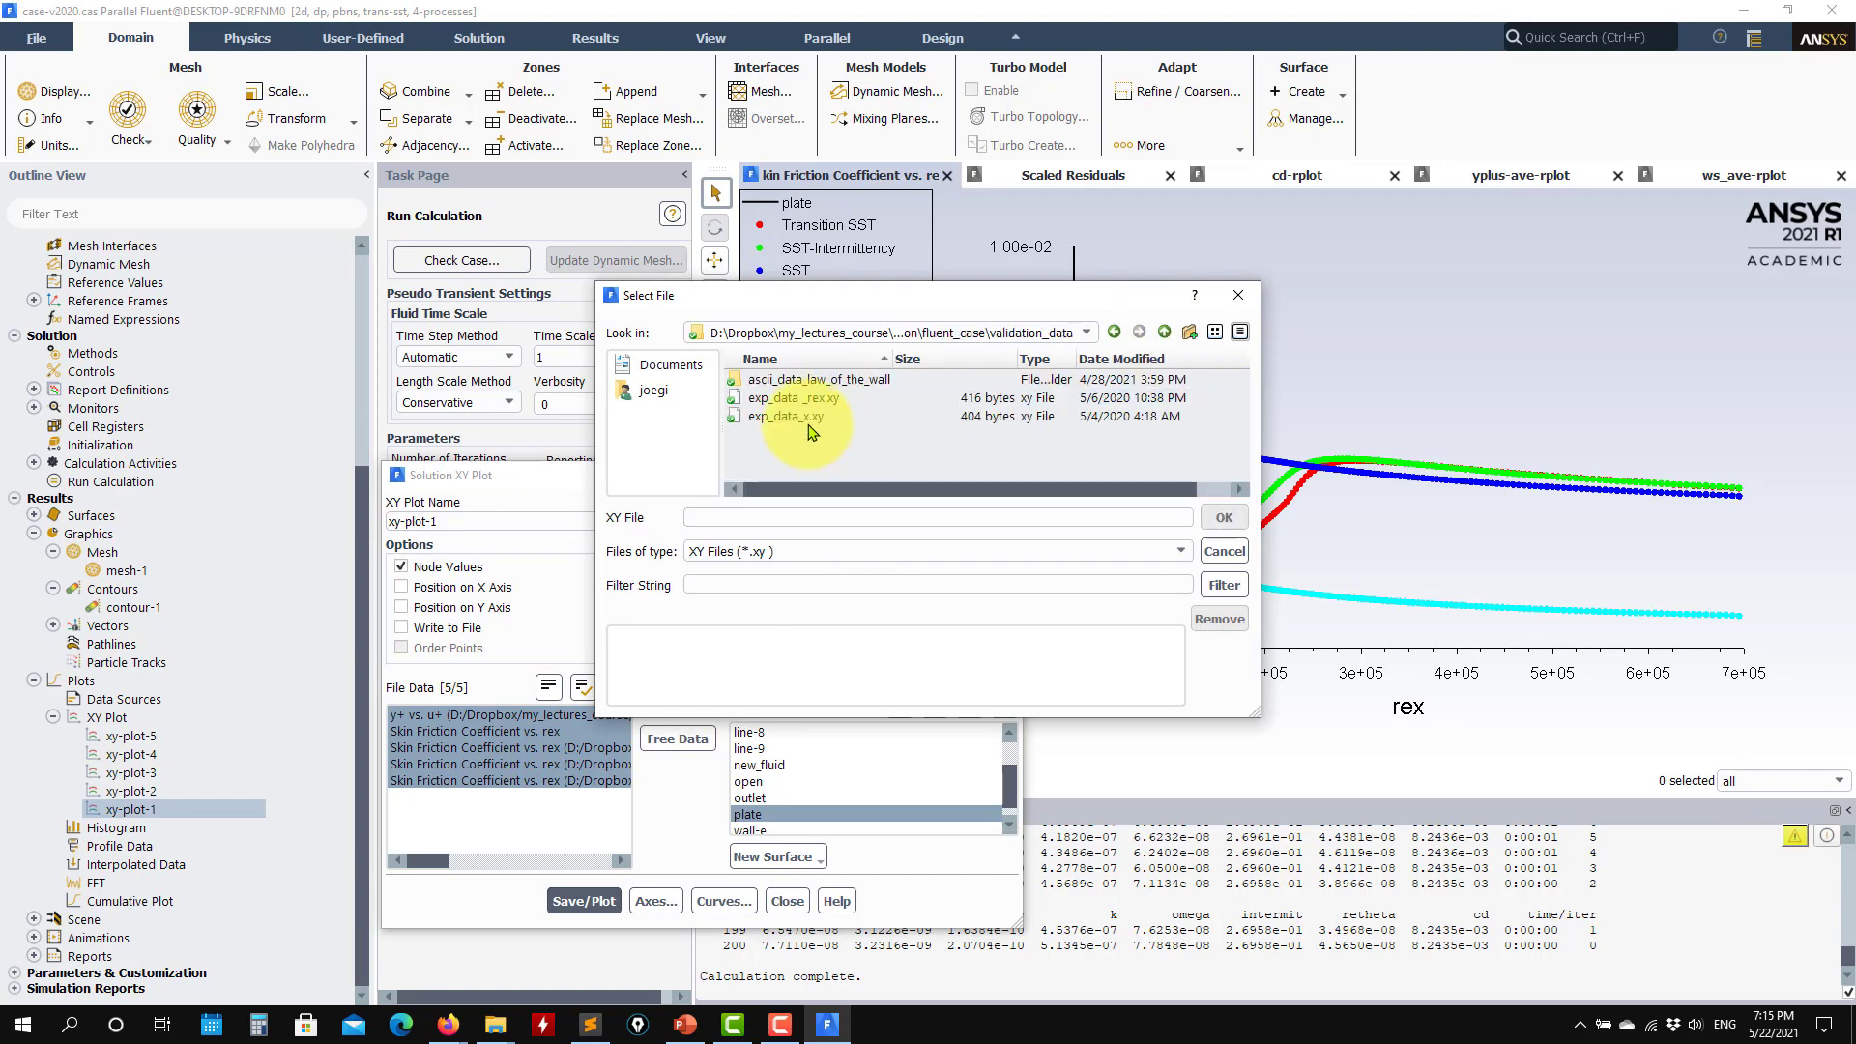
left_click(793, 398)
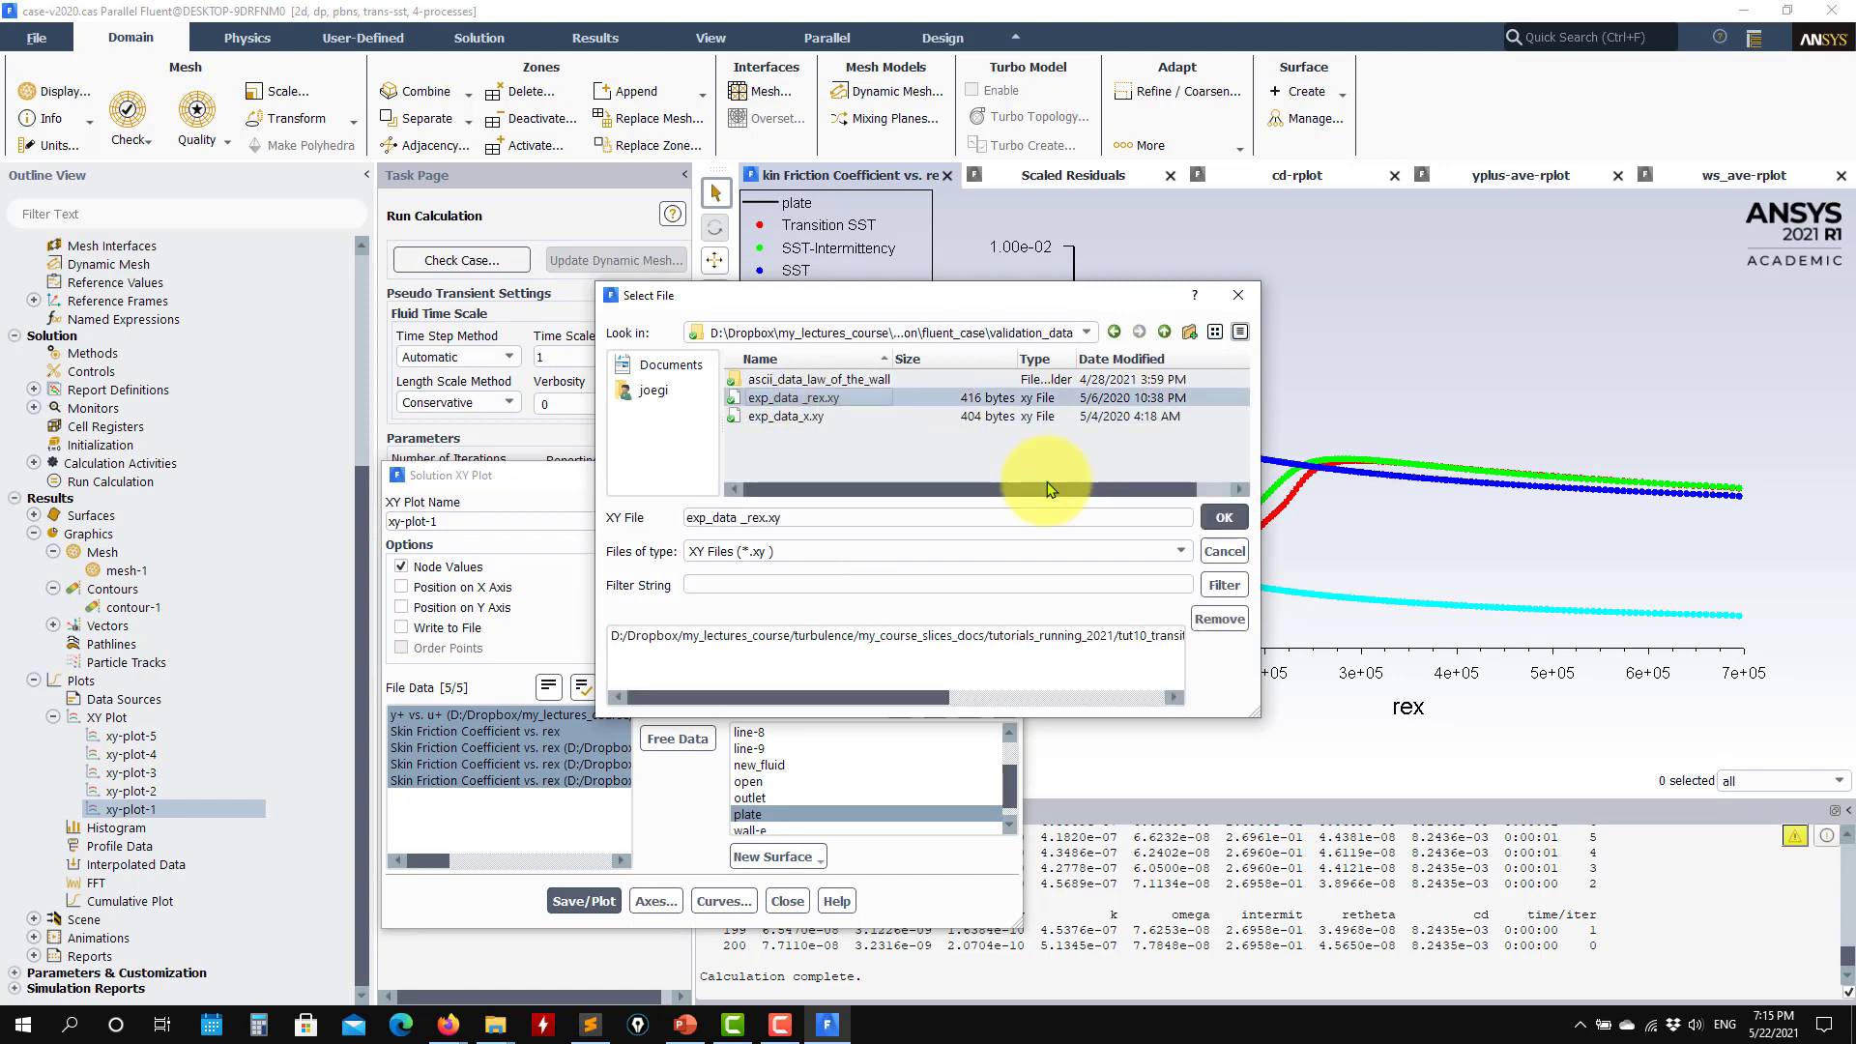
left_click(1224, 517)
left_click(584, 901)
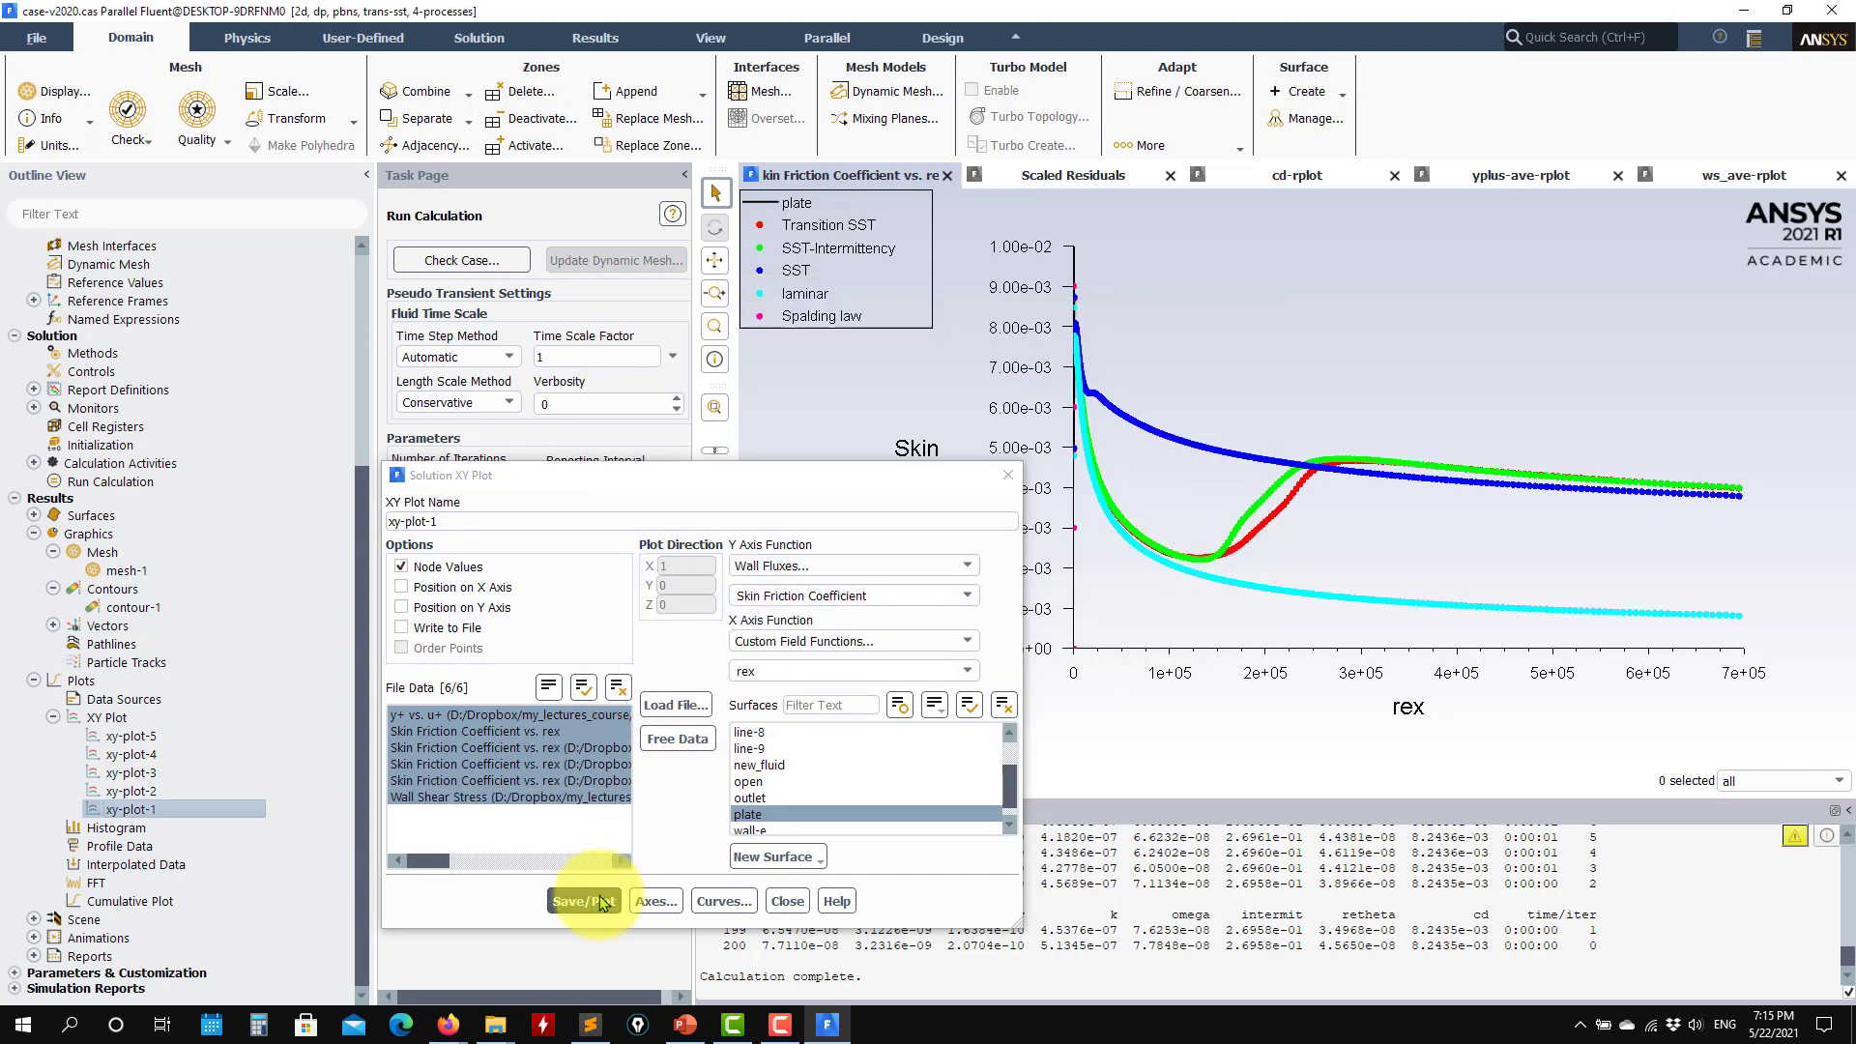
left_click(785, 903)
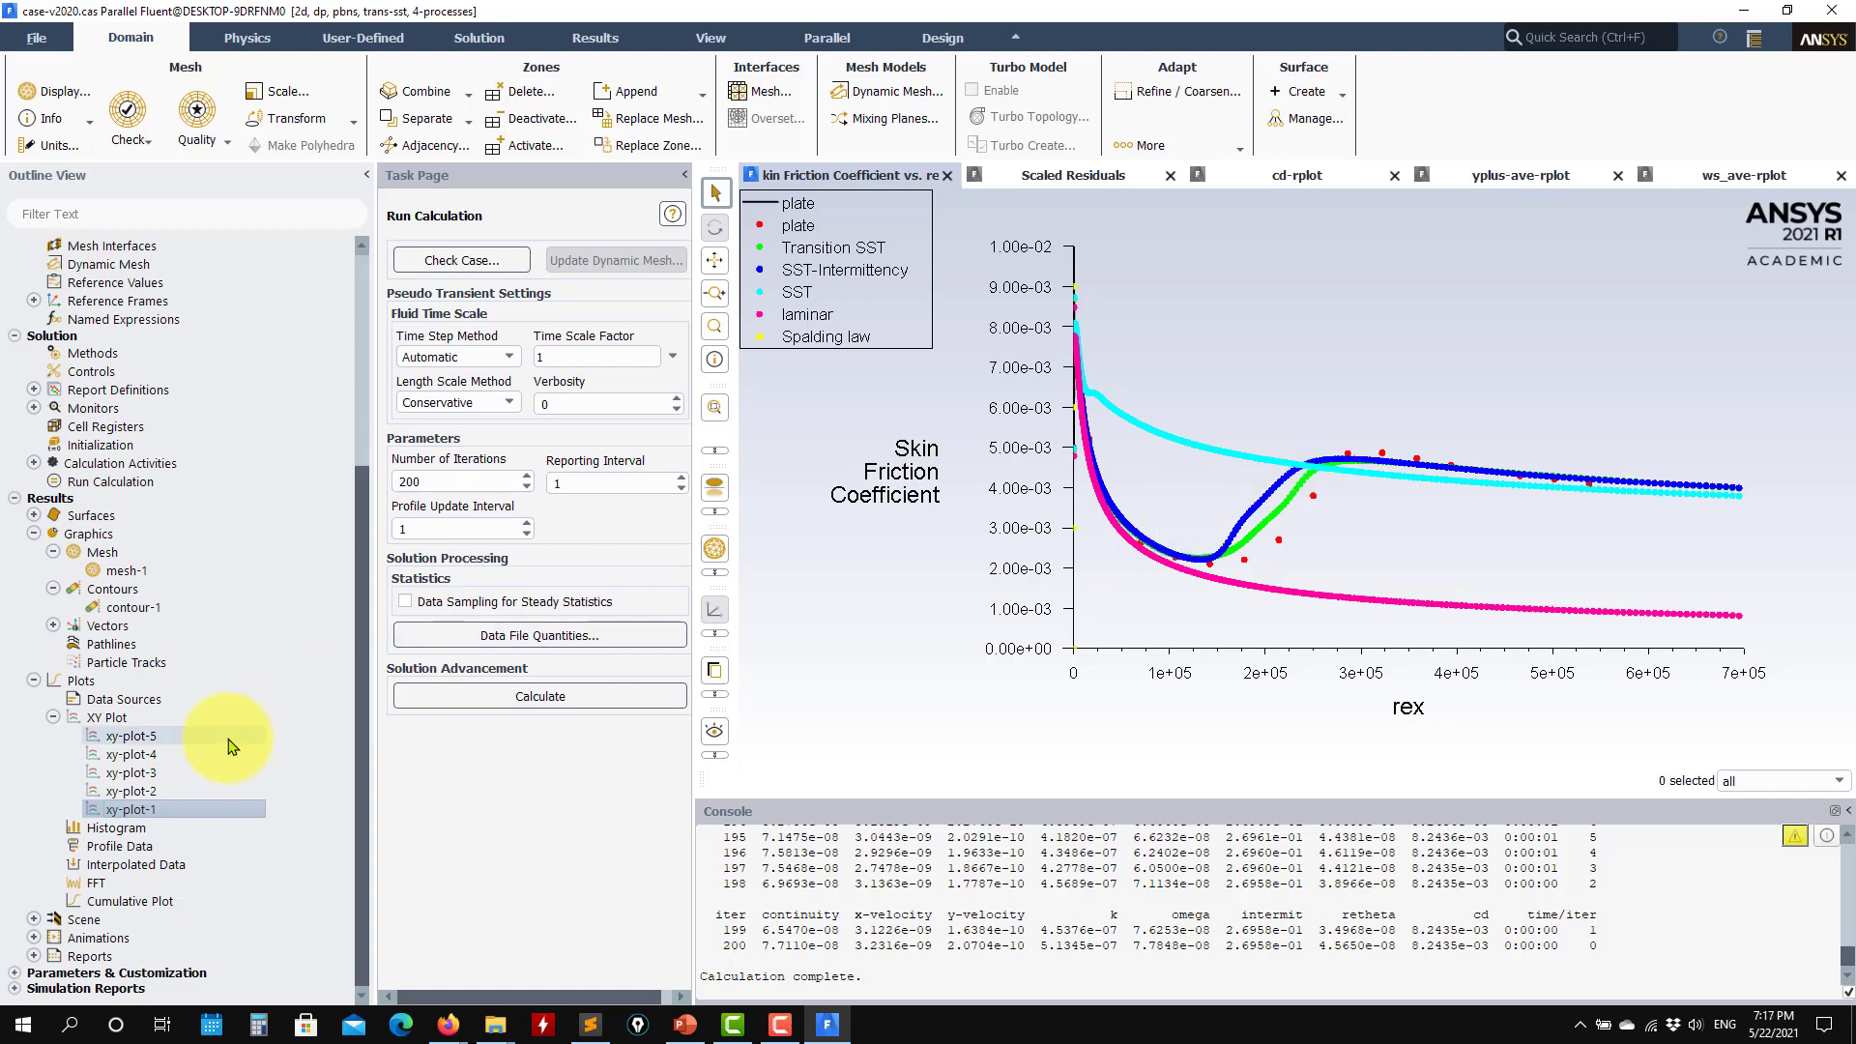
- Open the viscous model settings and try k-omega SST, switching its transition model to none and back to gamma-transport-eqn
scroll(221, 588, "up", 5)
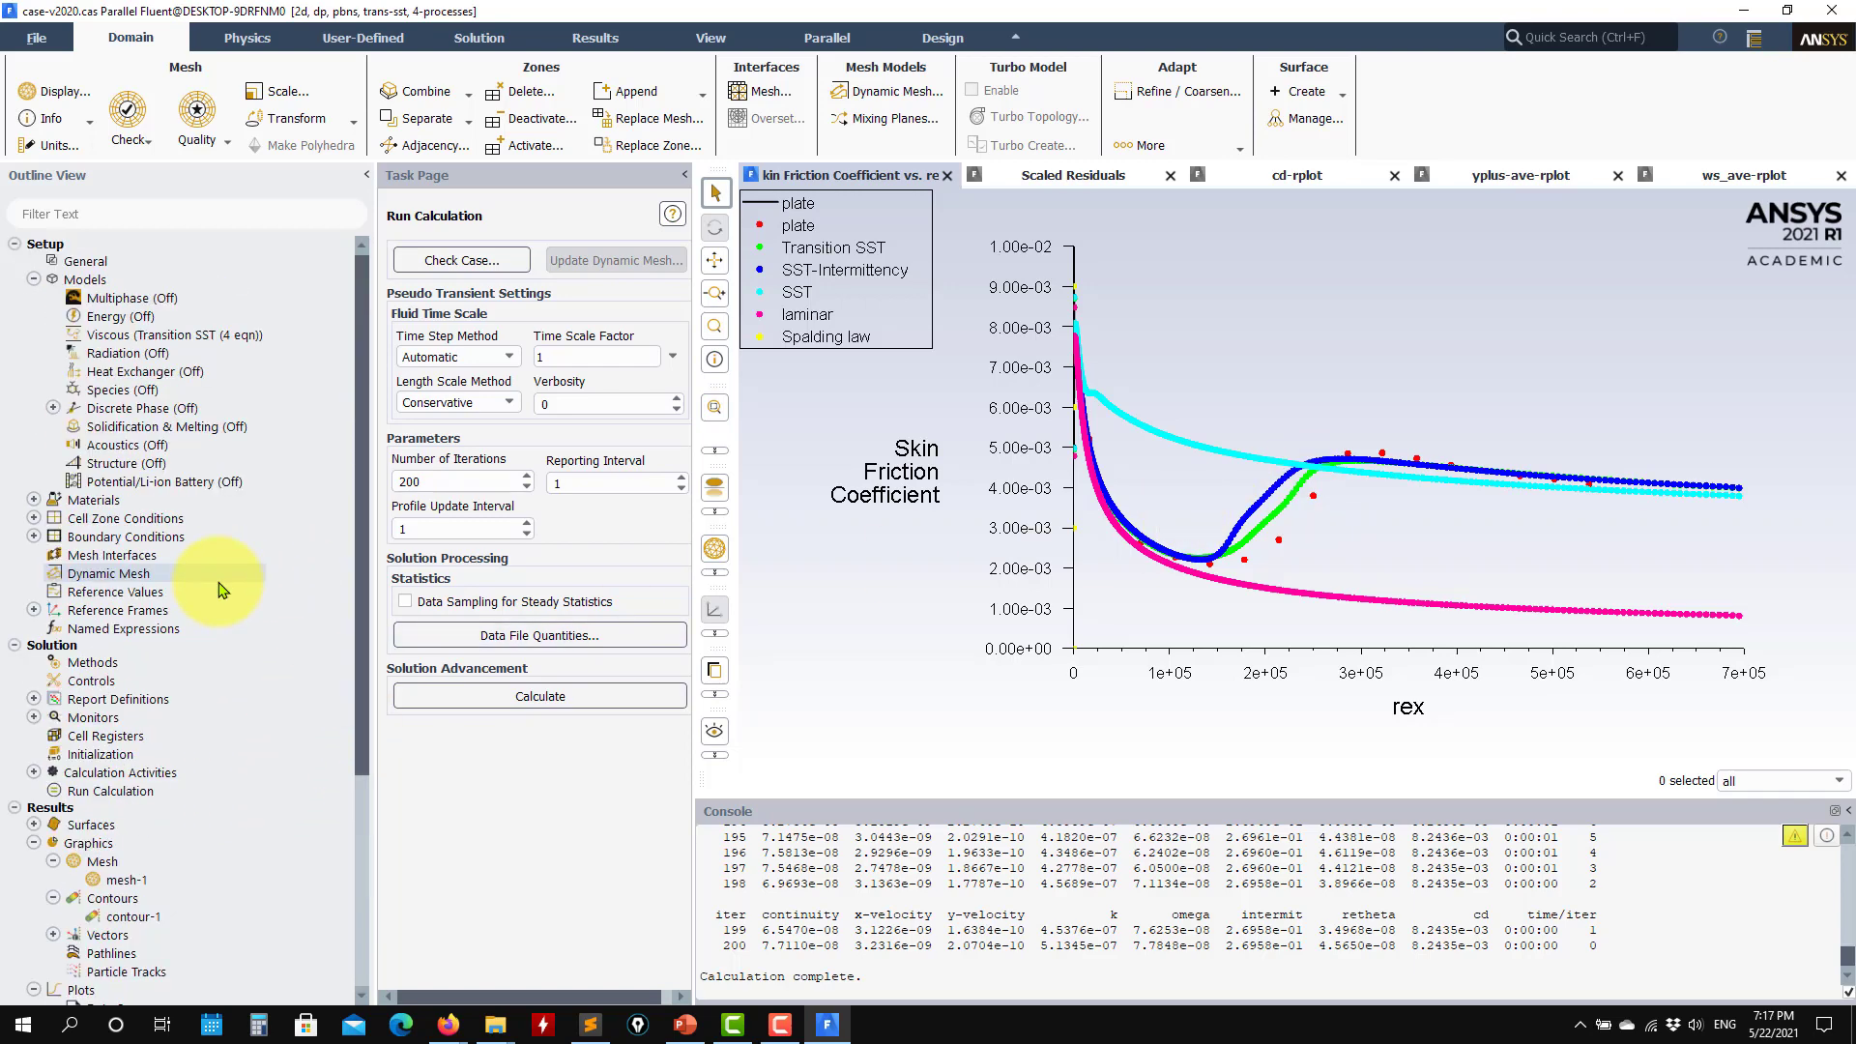
double_click(208, 335)
left_click_drag(757, 119, 419, 214)
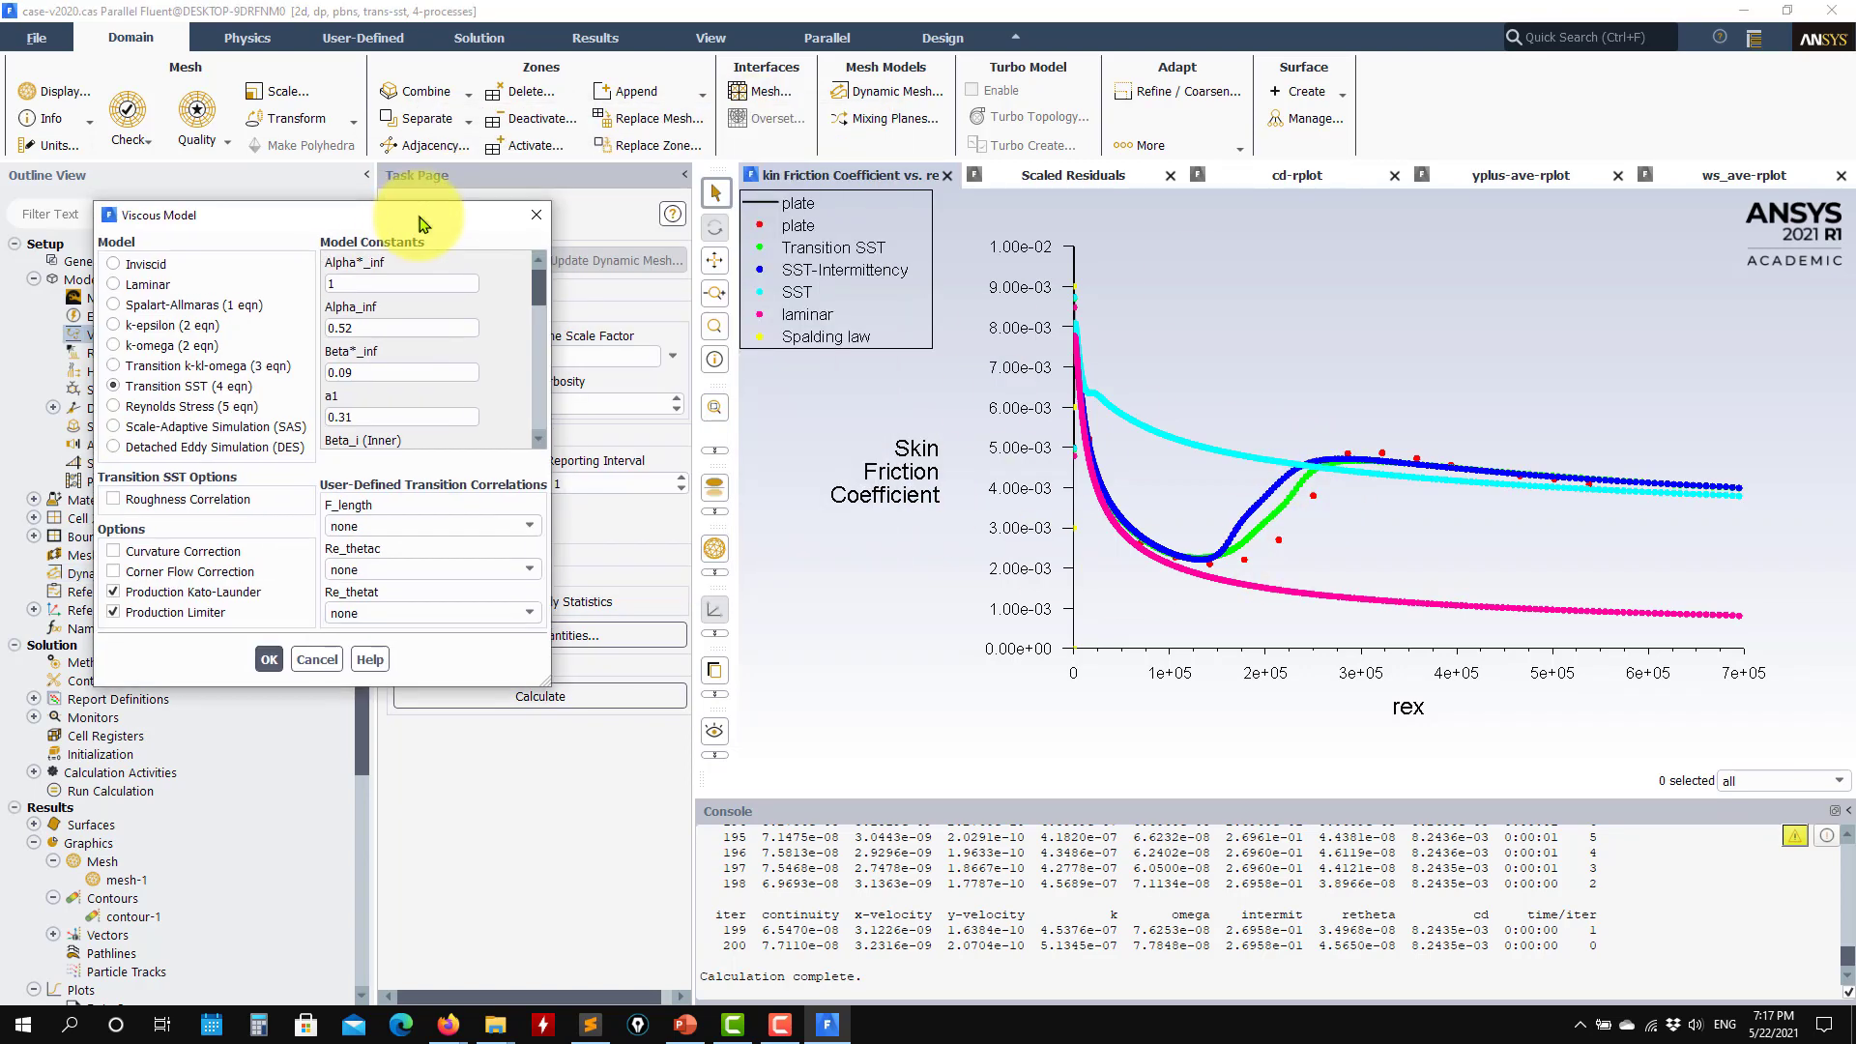
left_click(290, 778)
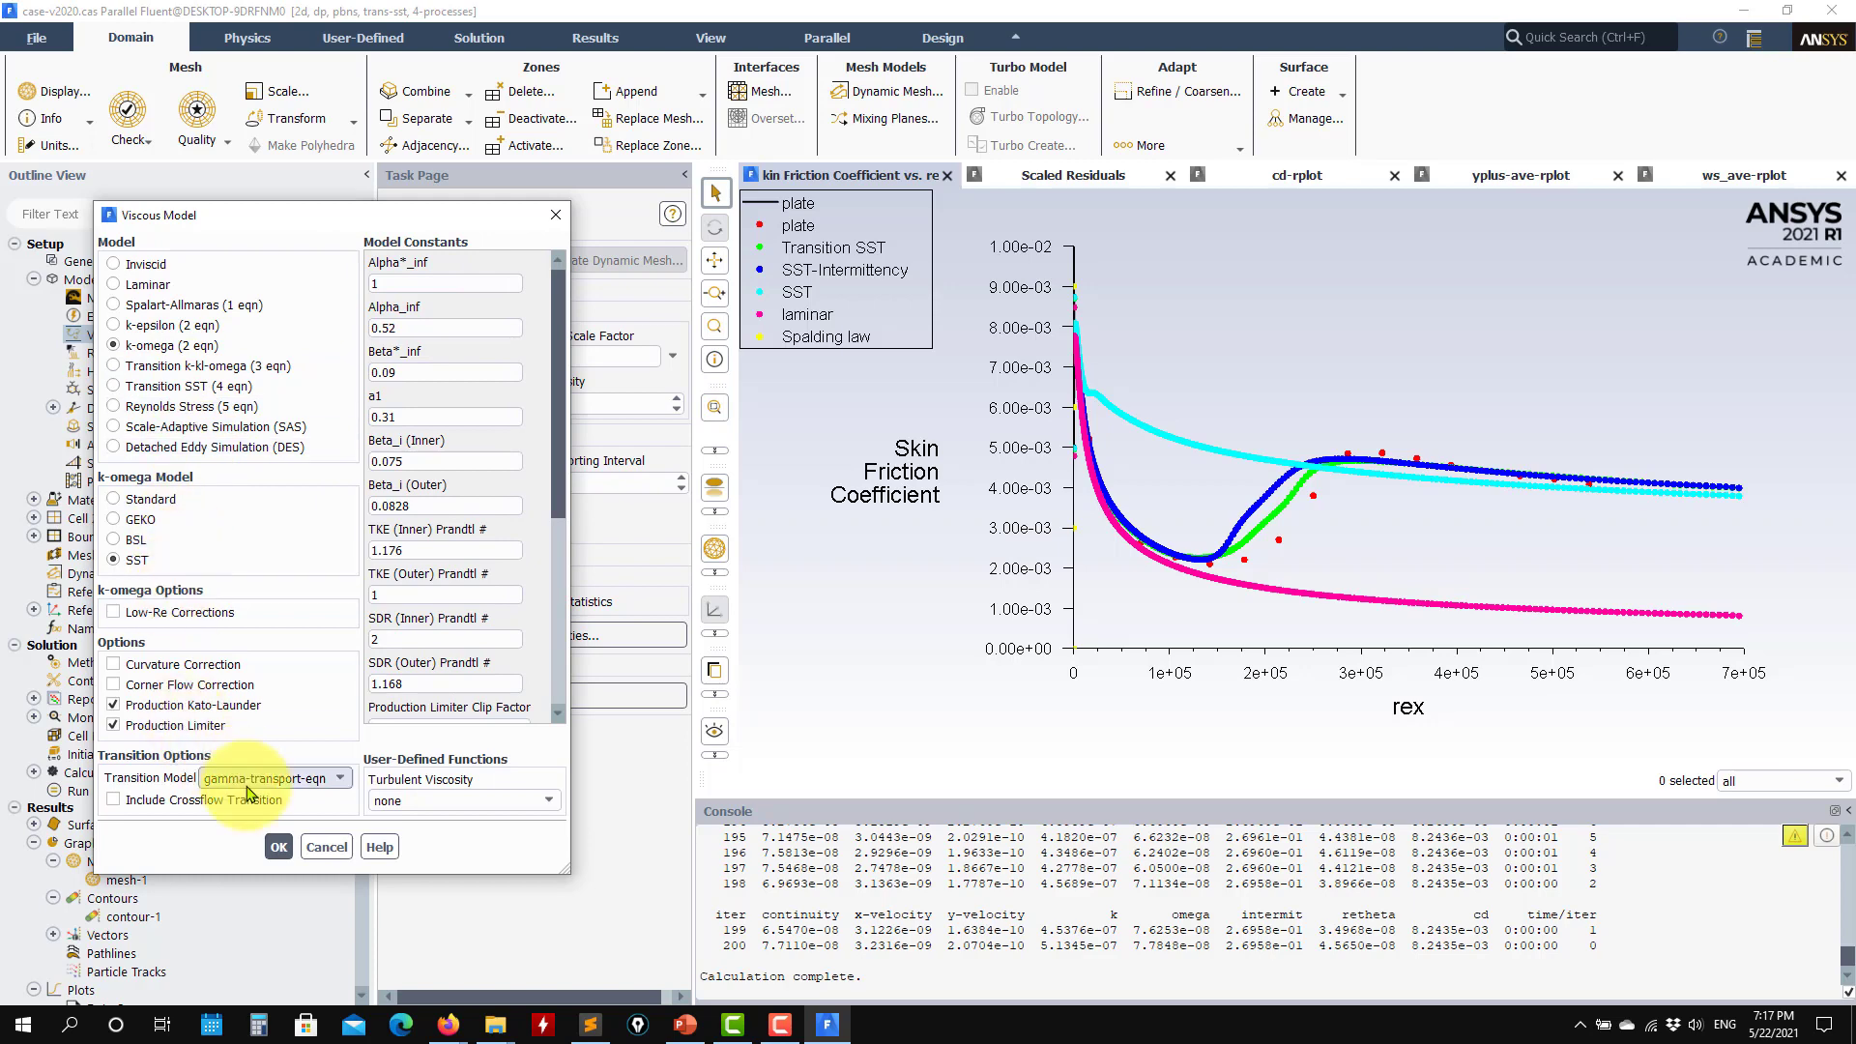
left_click(233, 801)
key("Up")
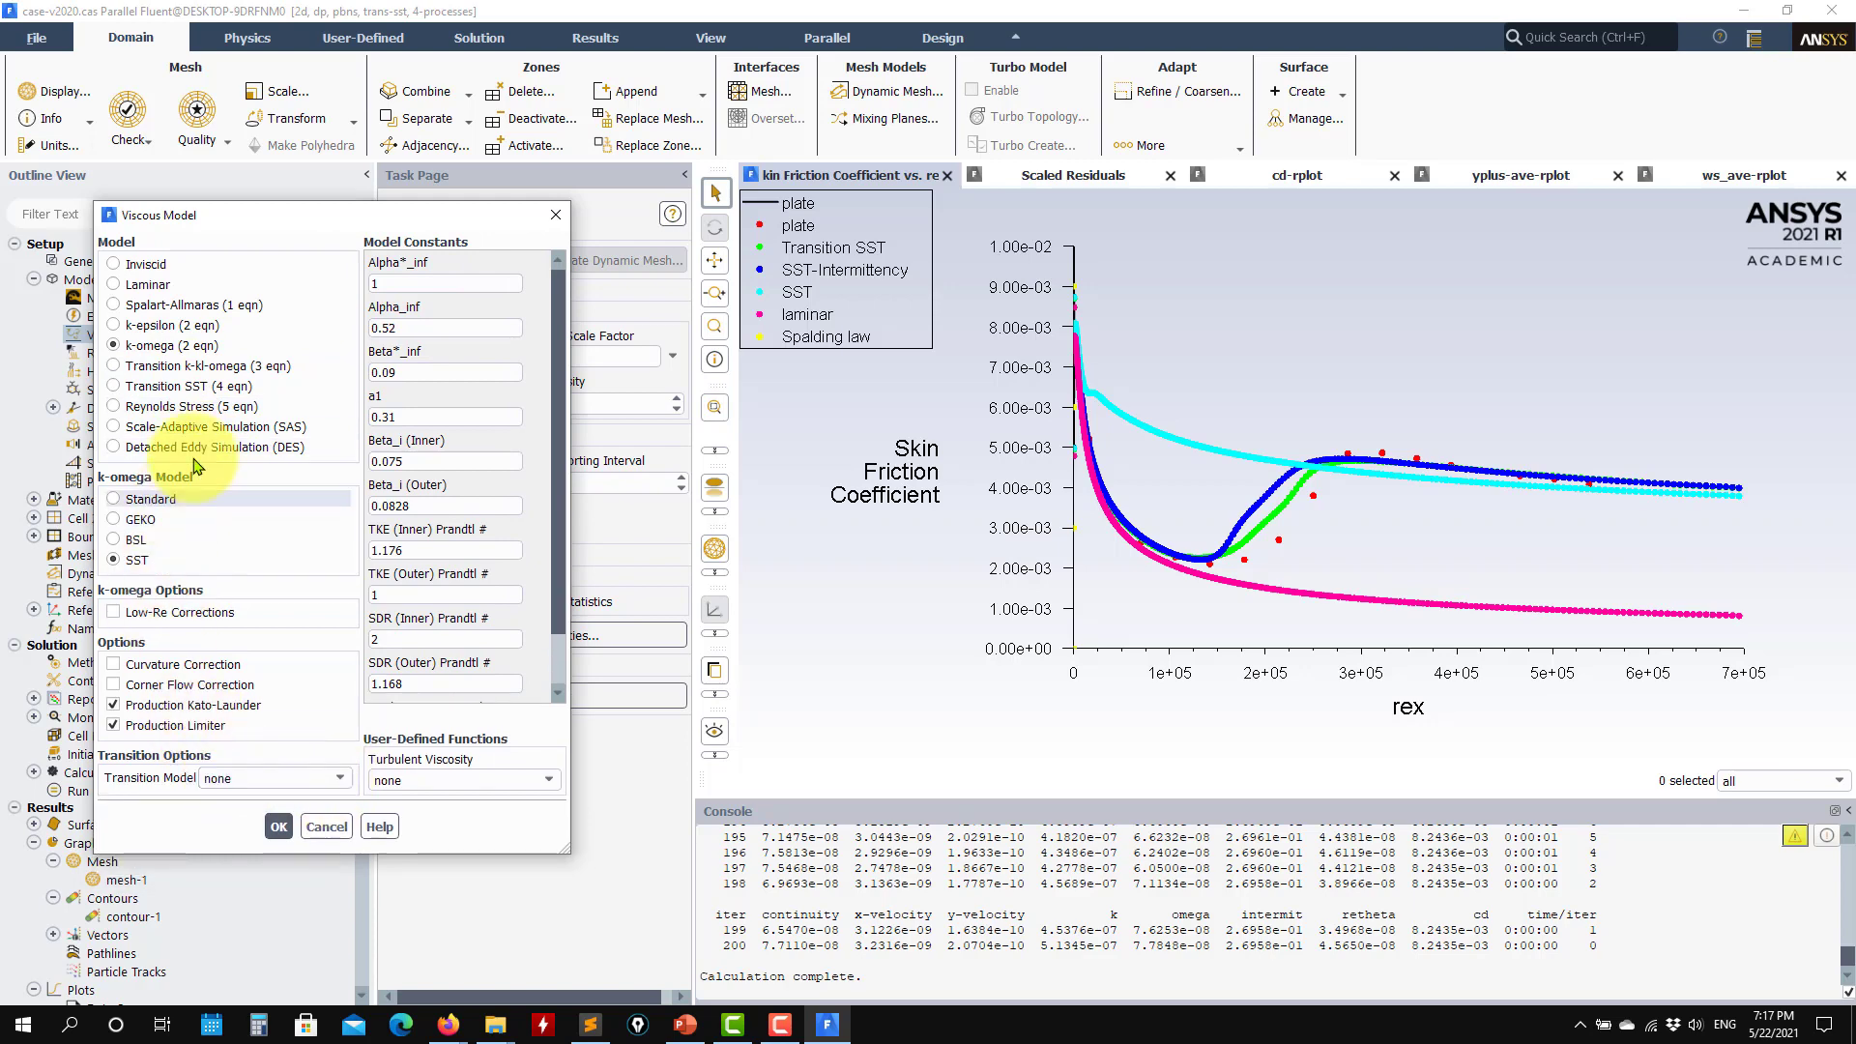
left_click(272, 779)
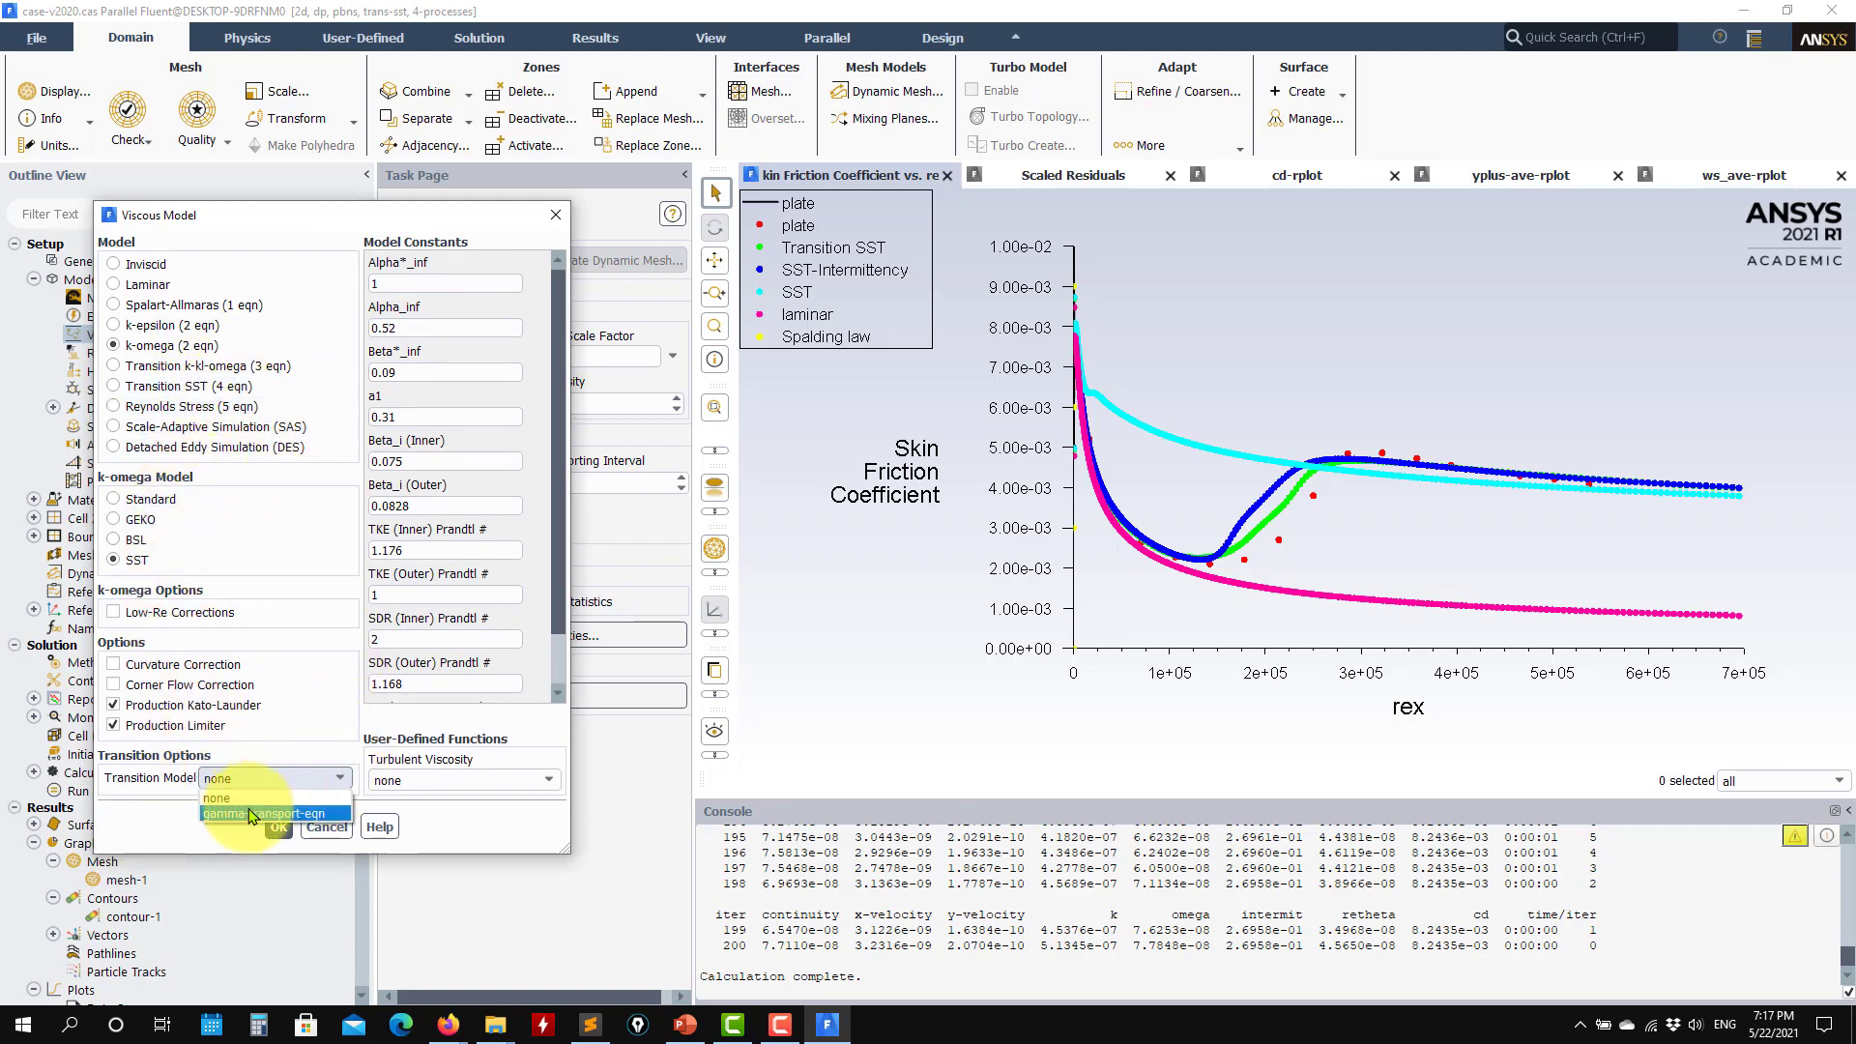
left_click(250, 815)
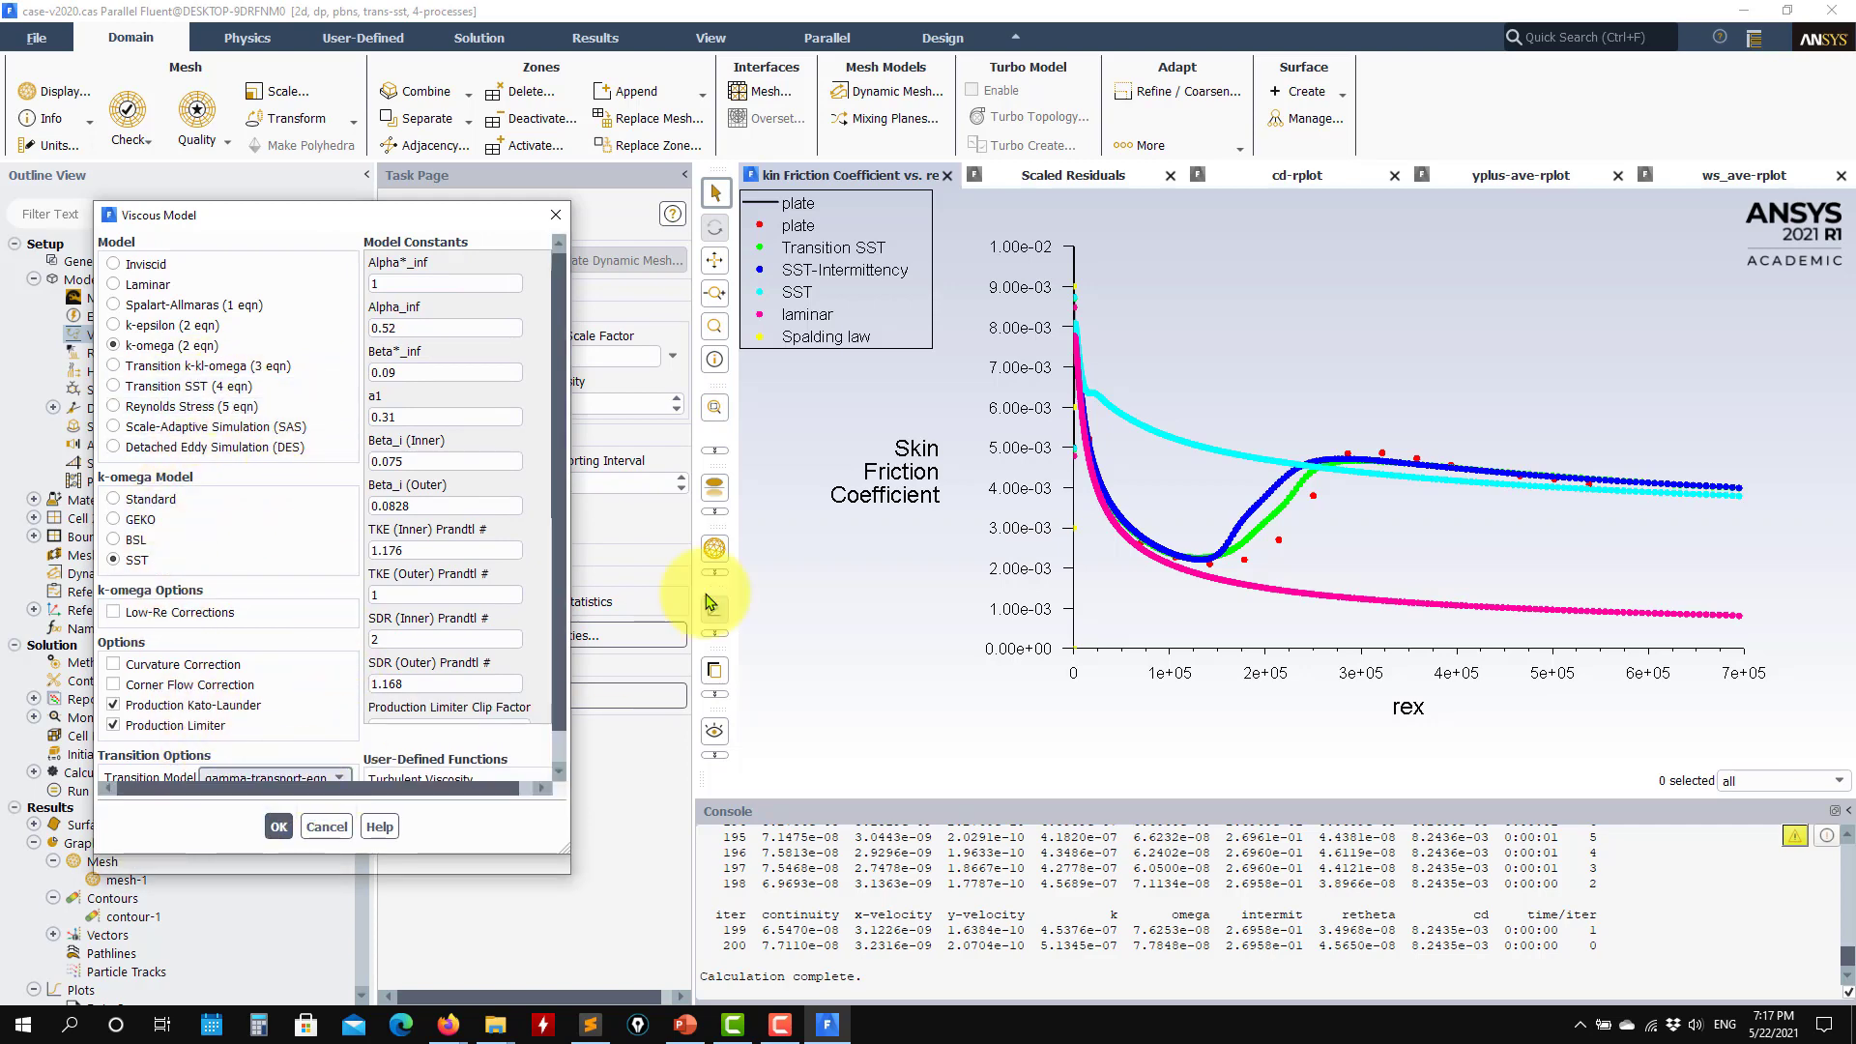
- Preview the Transition k-kl-omega, Transition SST and Spalart-Allmaras models, and discard the viscous model changes
left_click(179, 366)
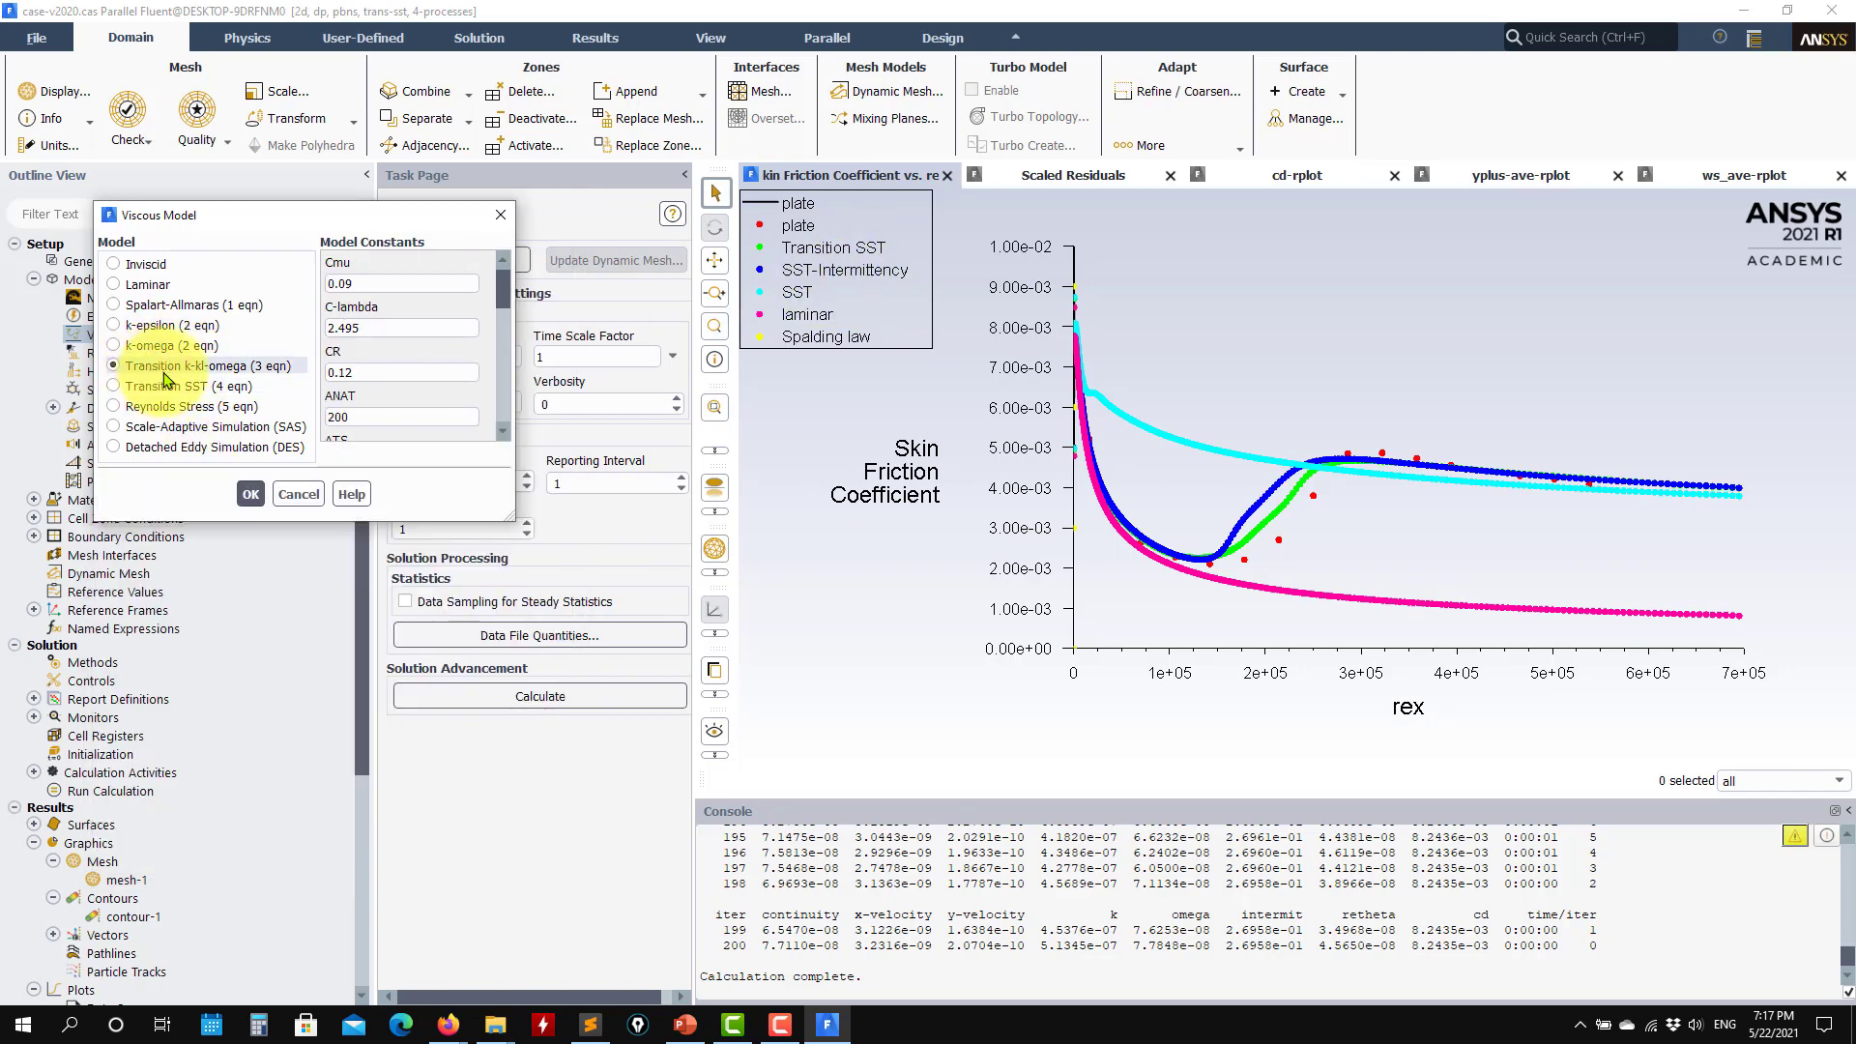
left_click(167, 385)
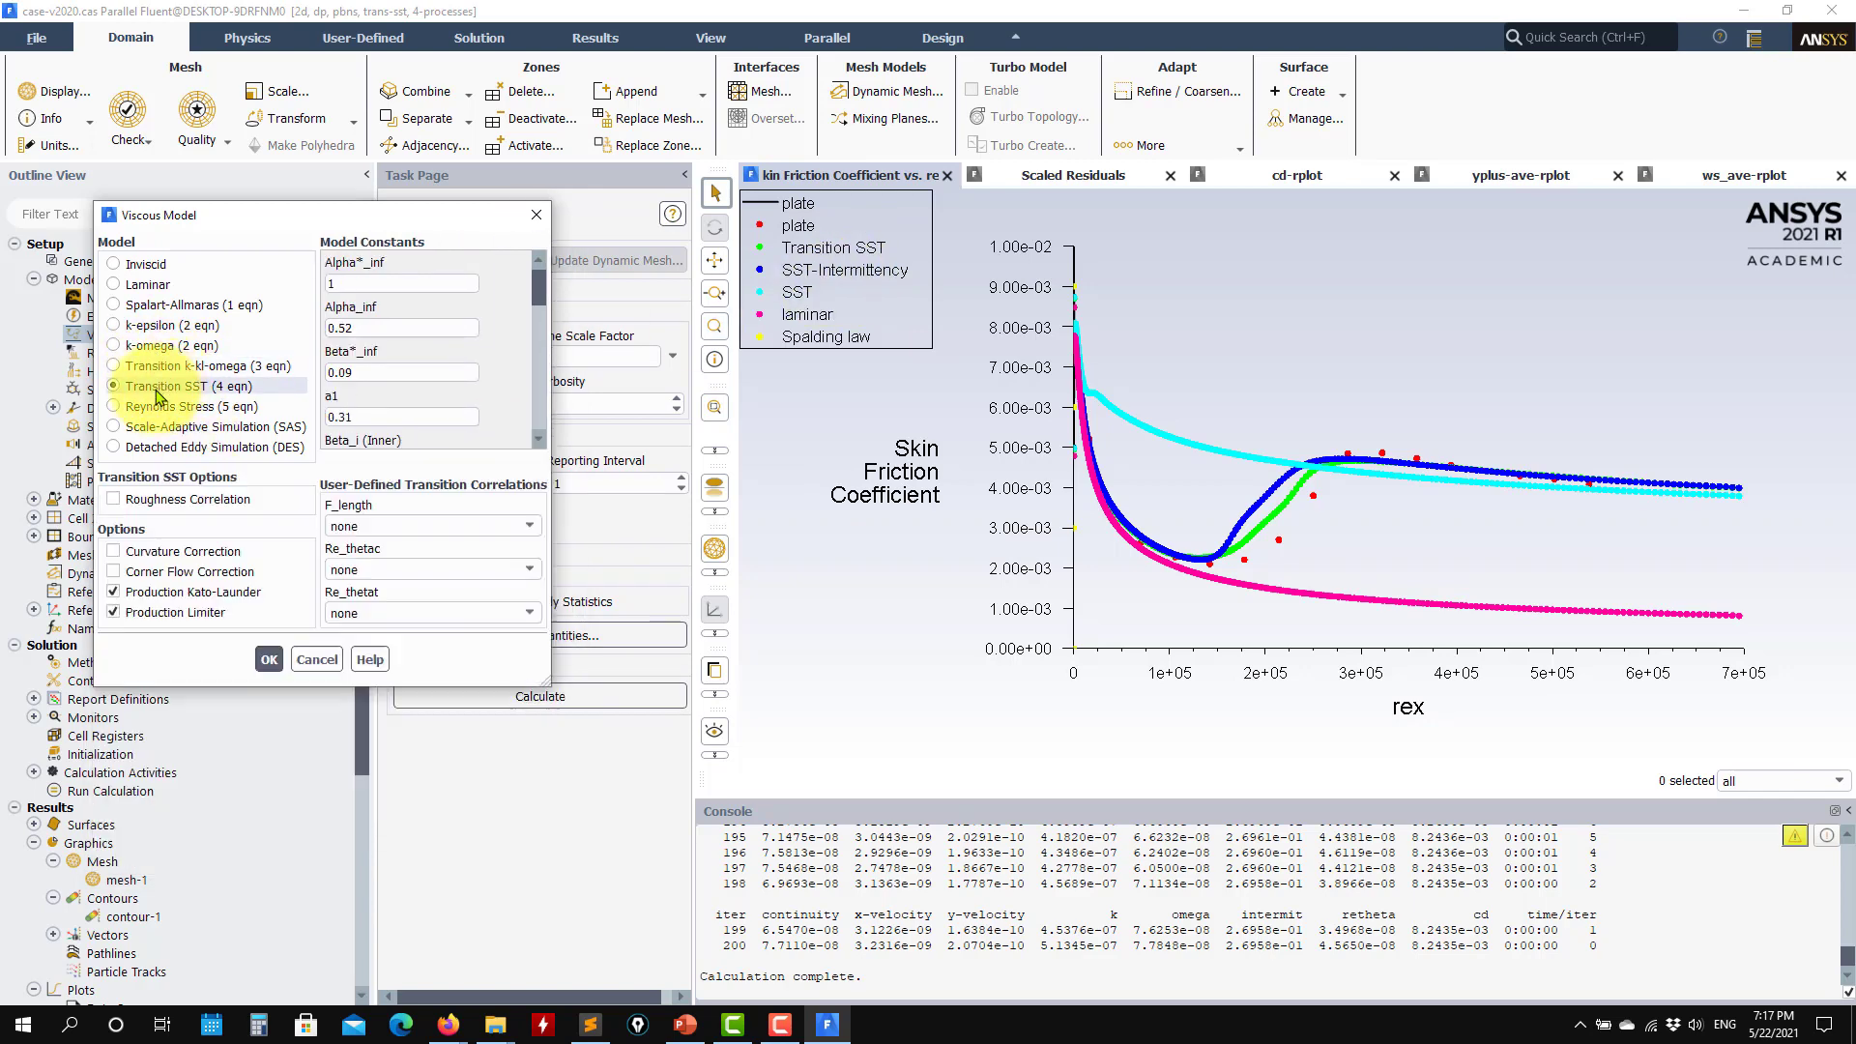
left_click(149, 306)
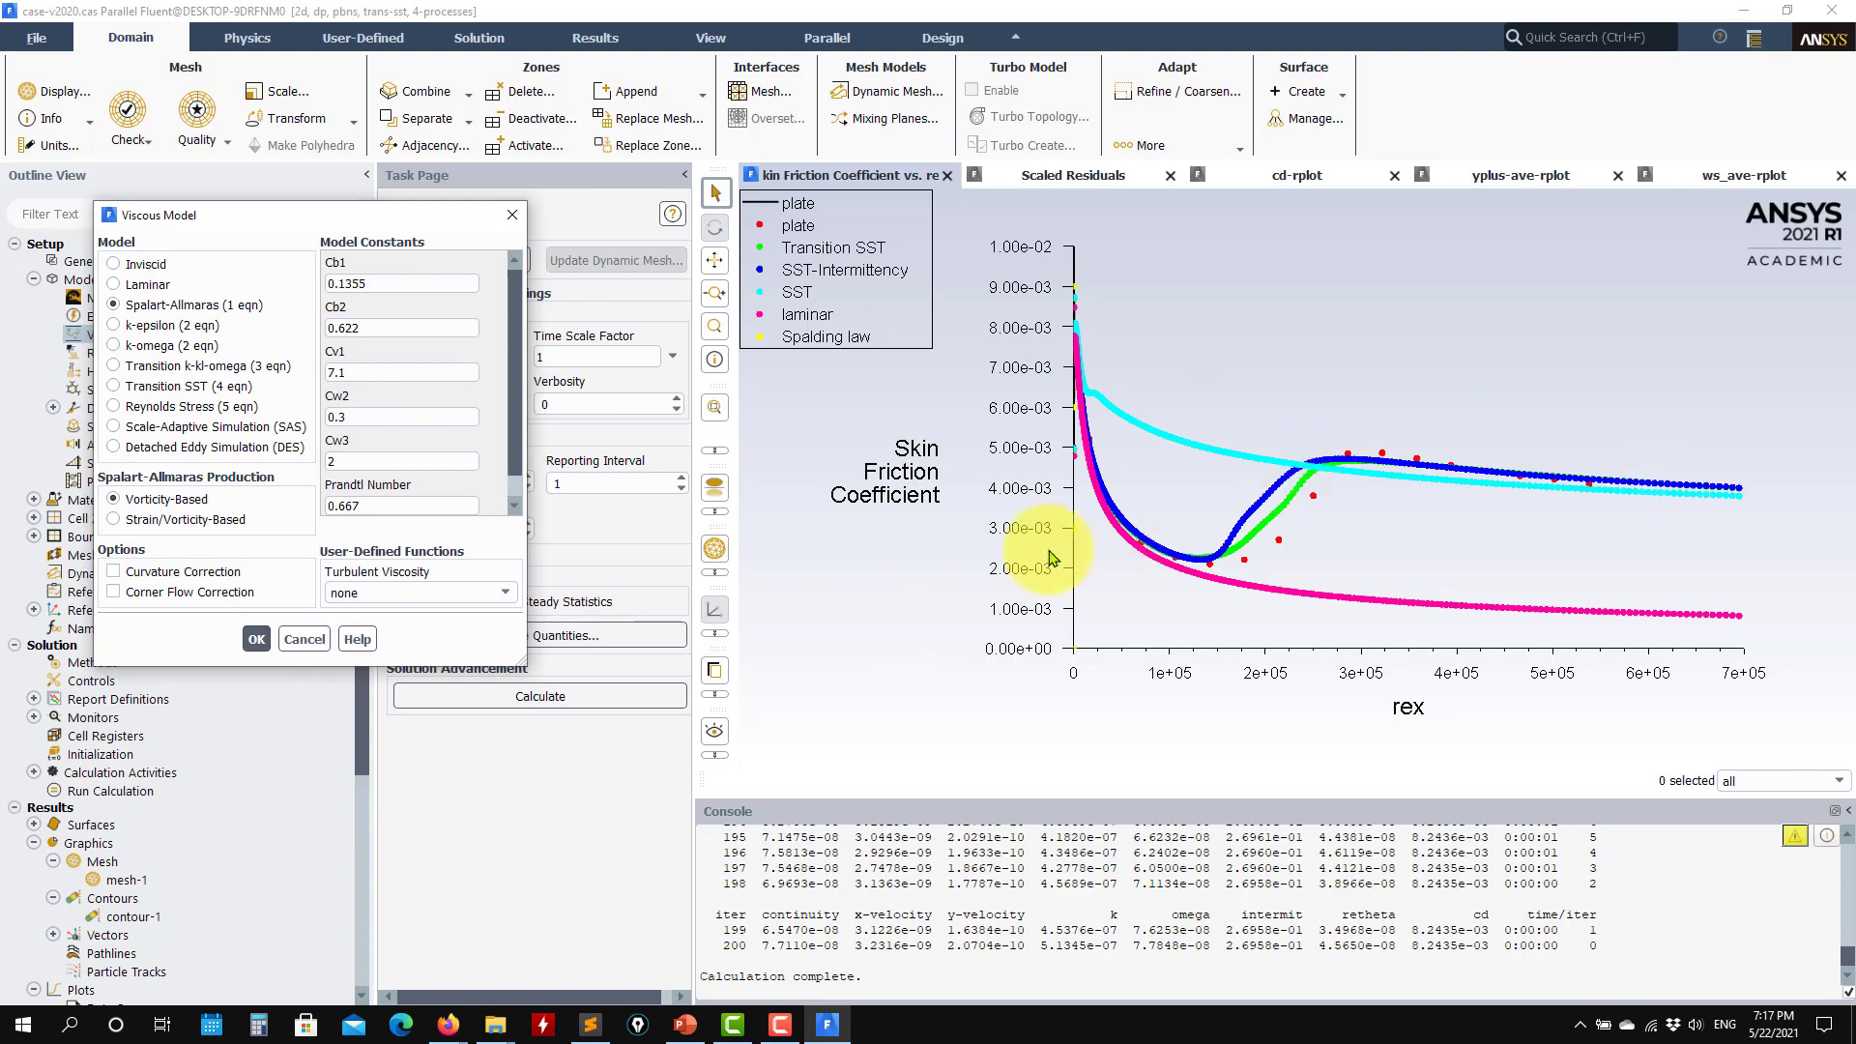
left_click(305, 639)
- Open the velocity inlet boundary condition named inlet to review its velocity and turbulence specification
left_click_drag(363, 698, 331, 986)
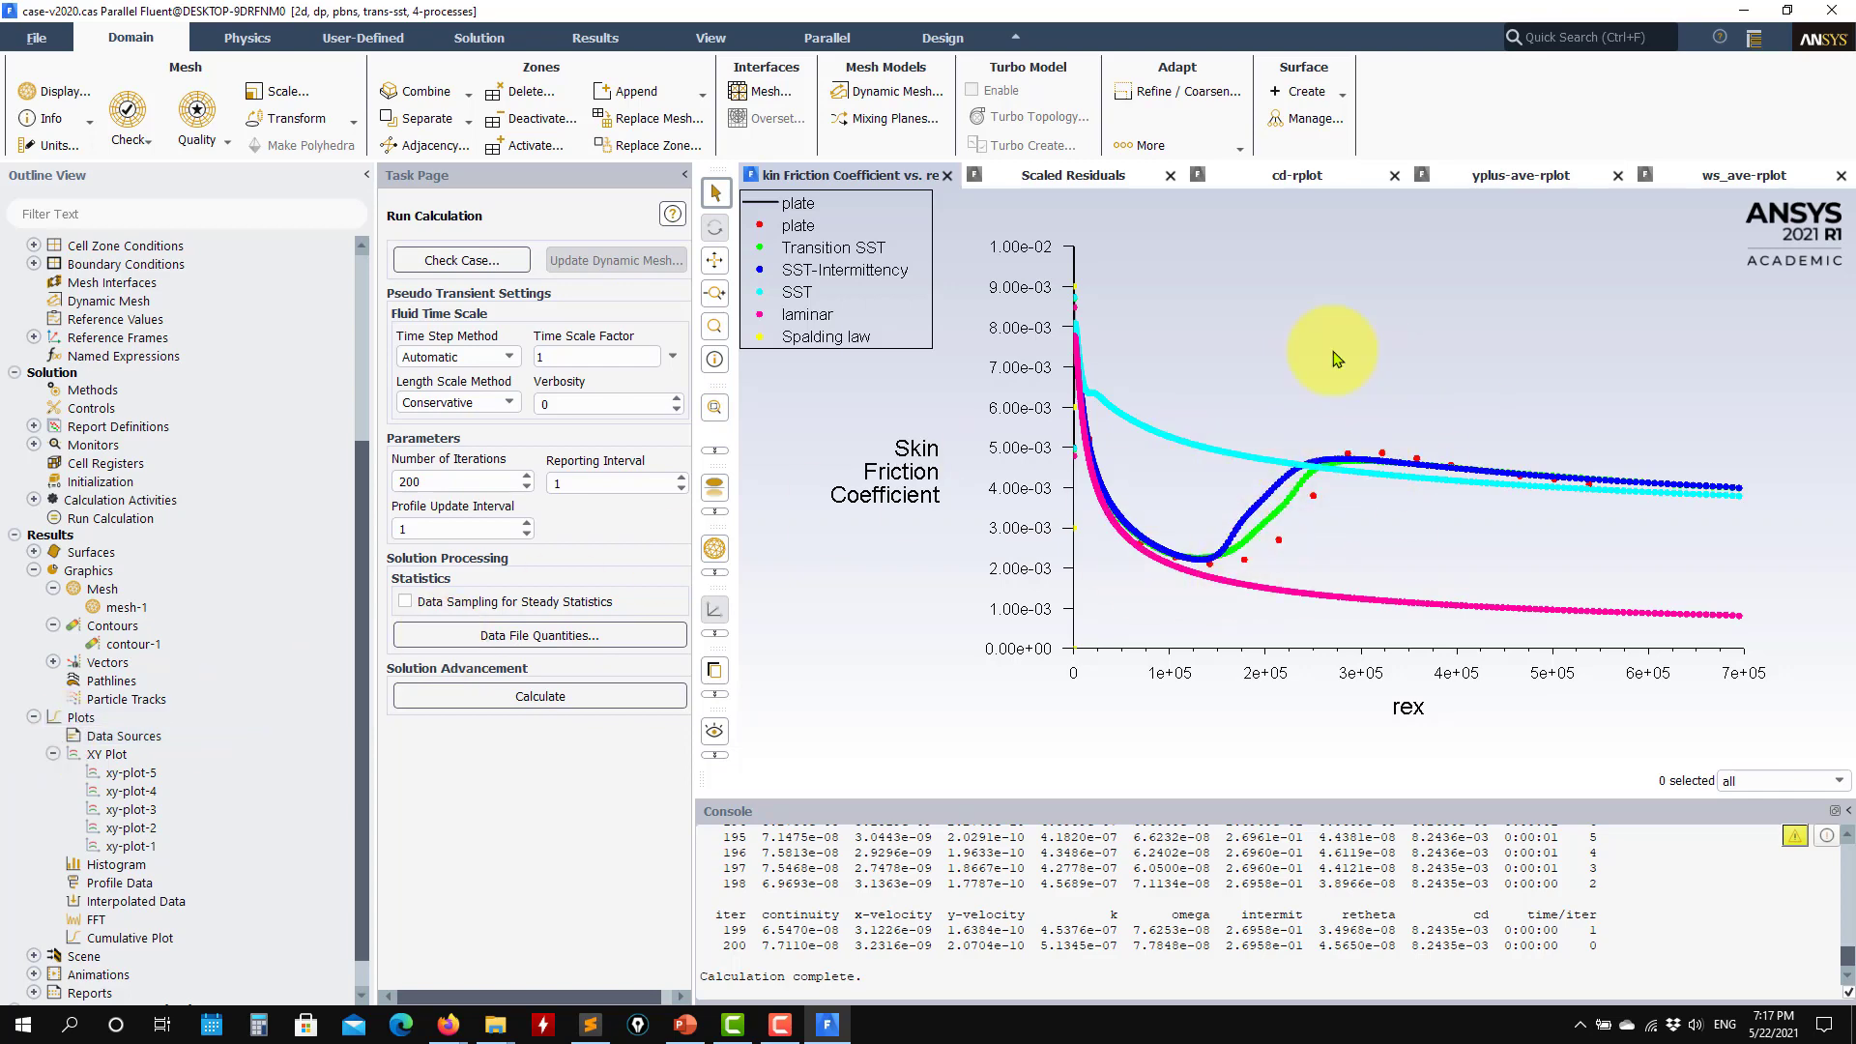
scroll(257, 713, "up", 4)
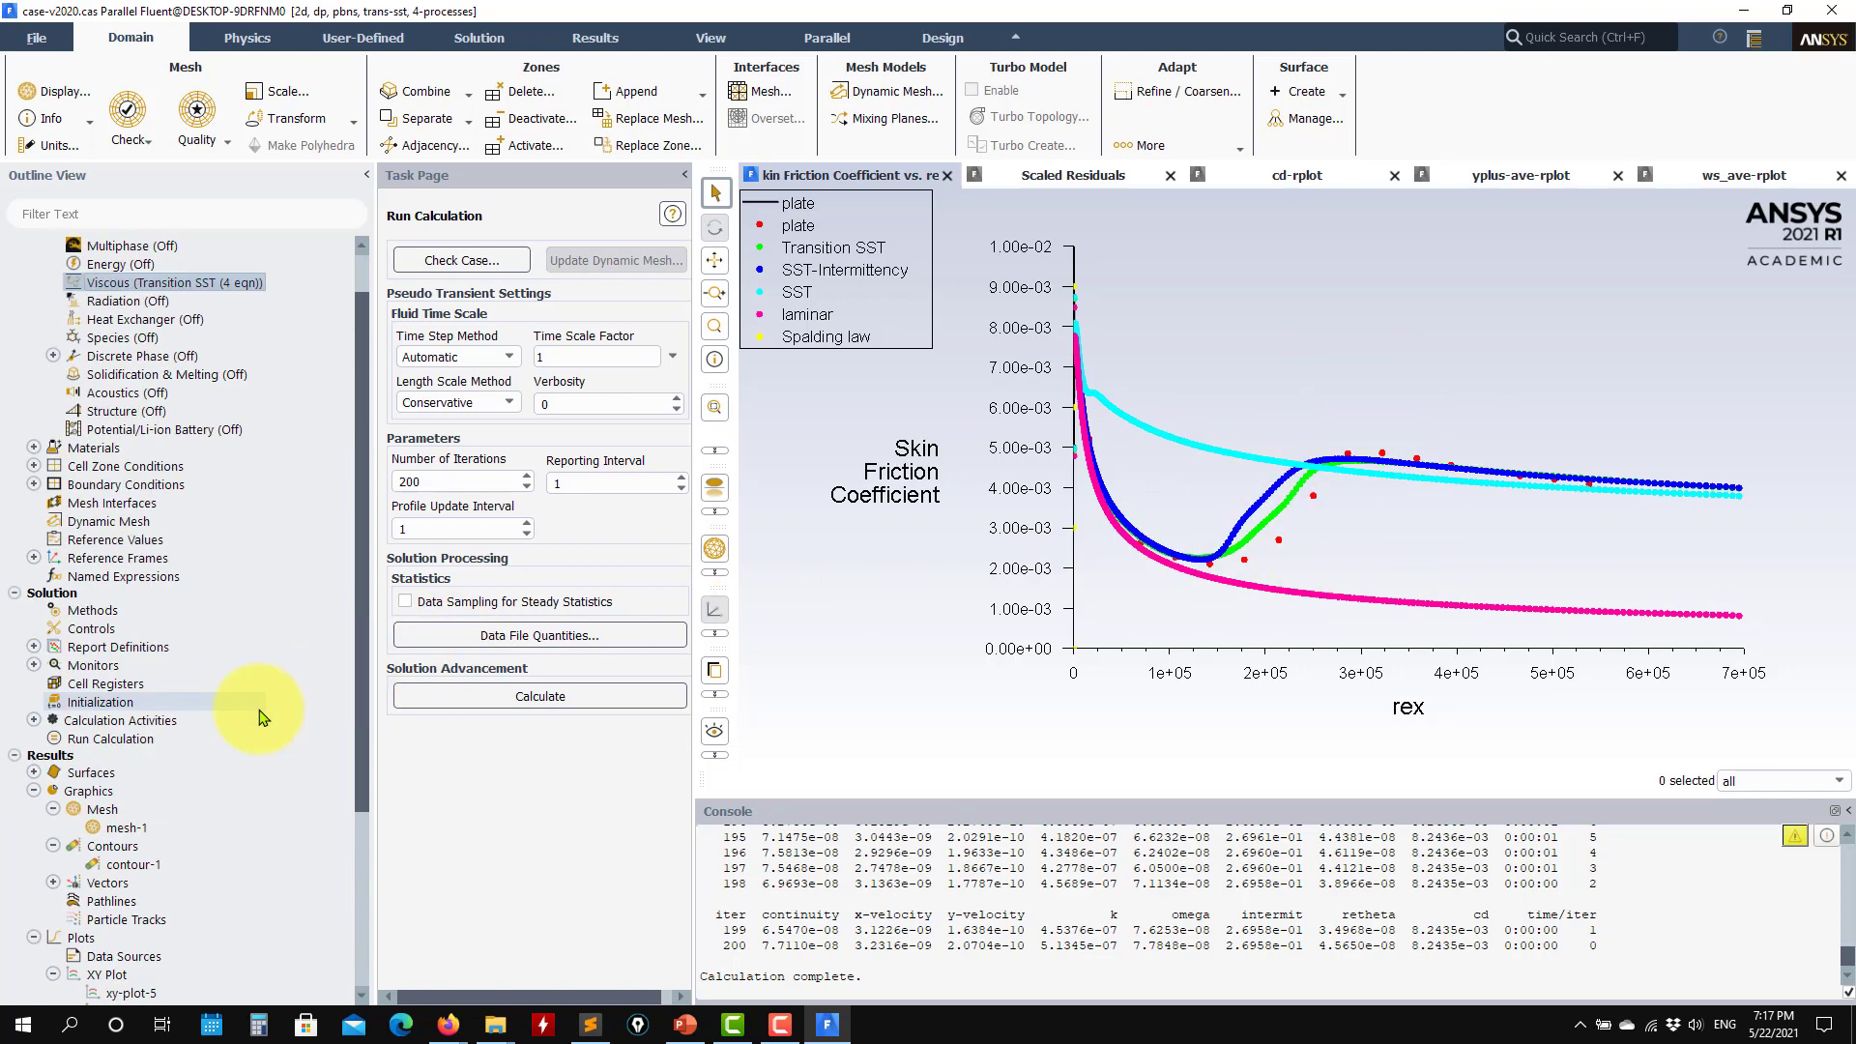
scroll(259, 717, "up", 1)
left_click(34, 537)
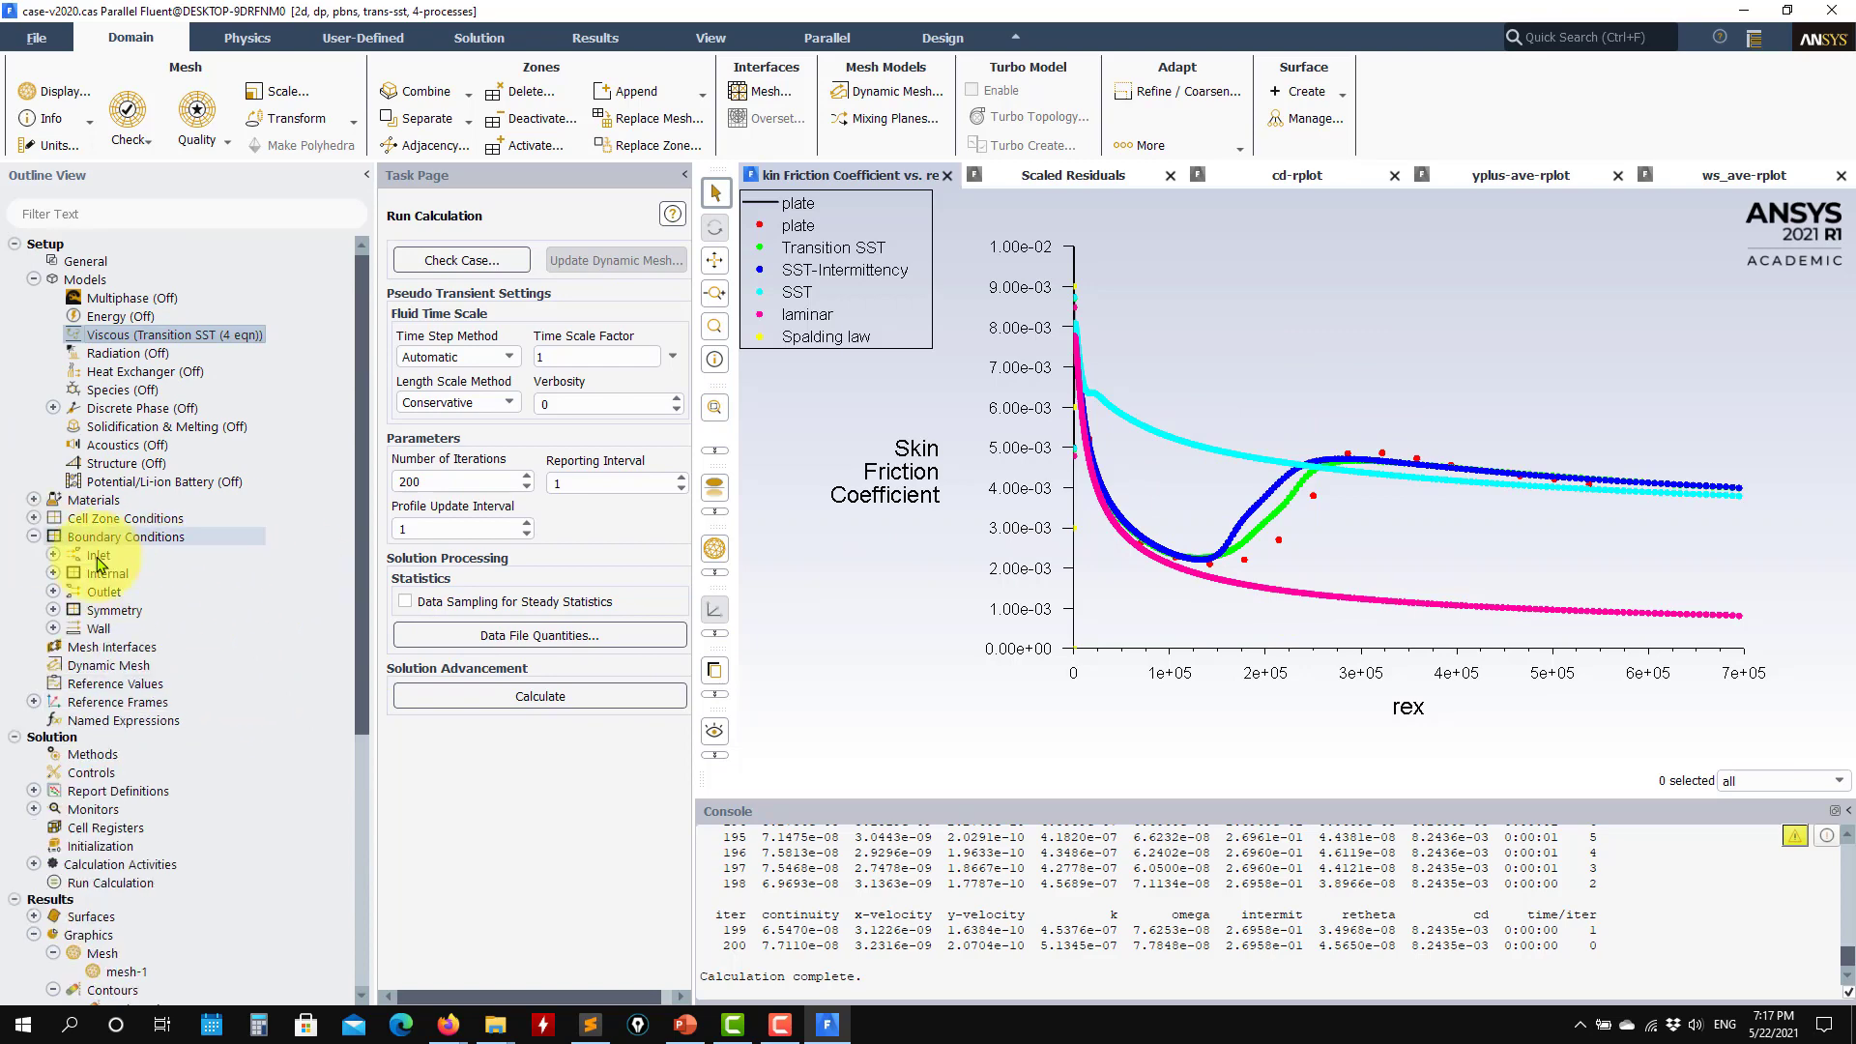
double_click(98, 556)
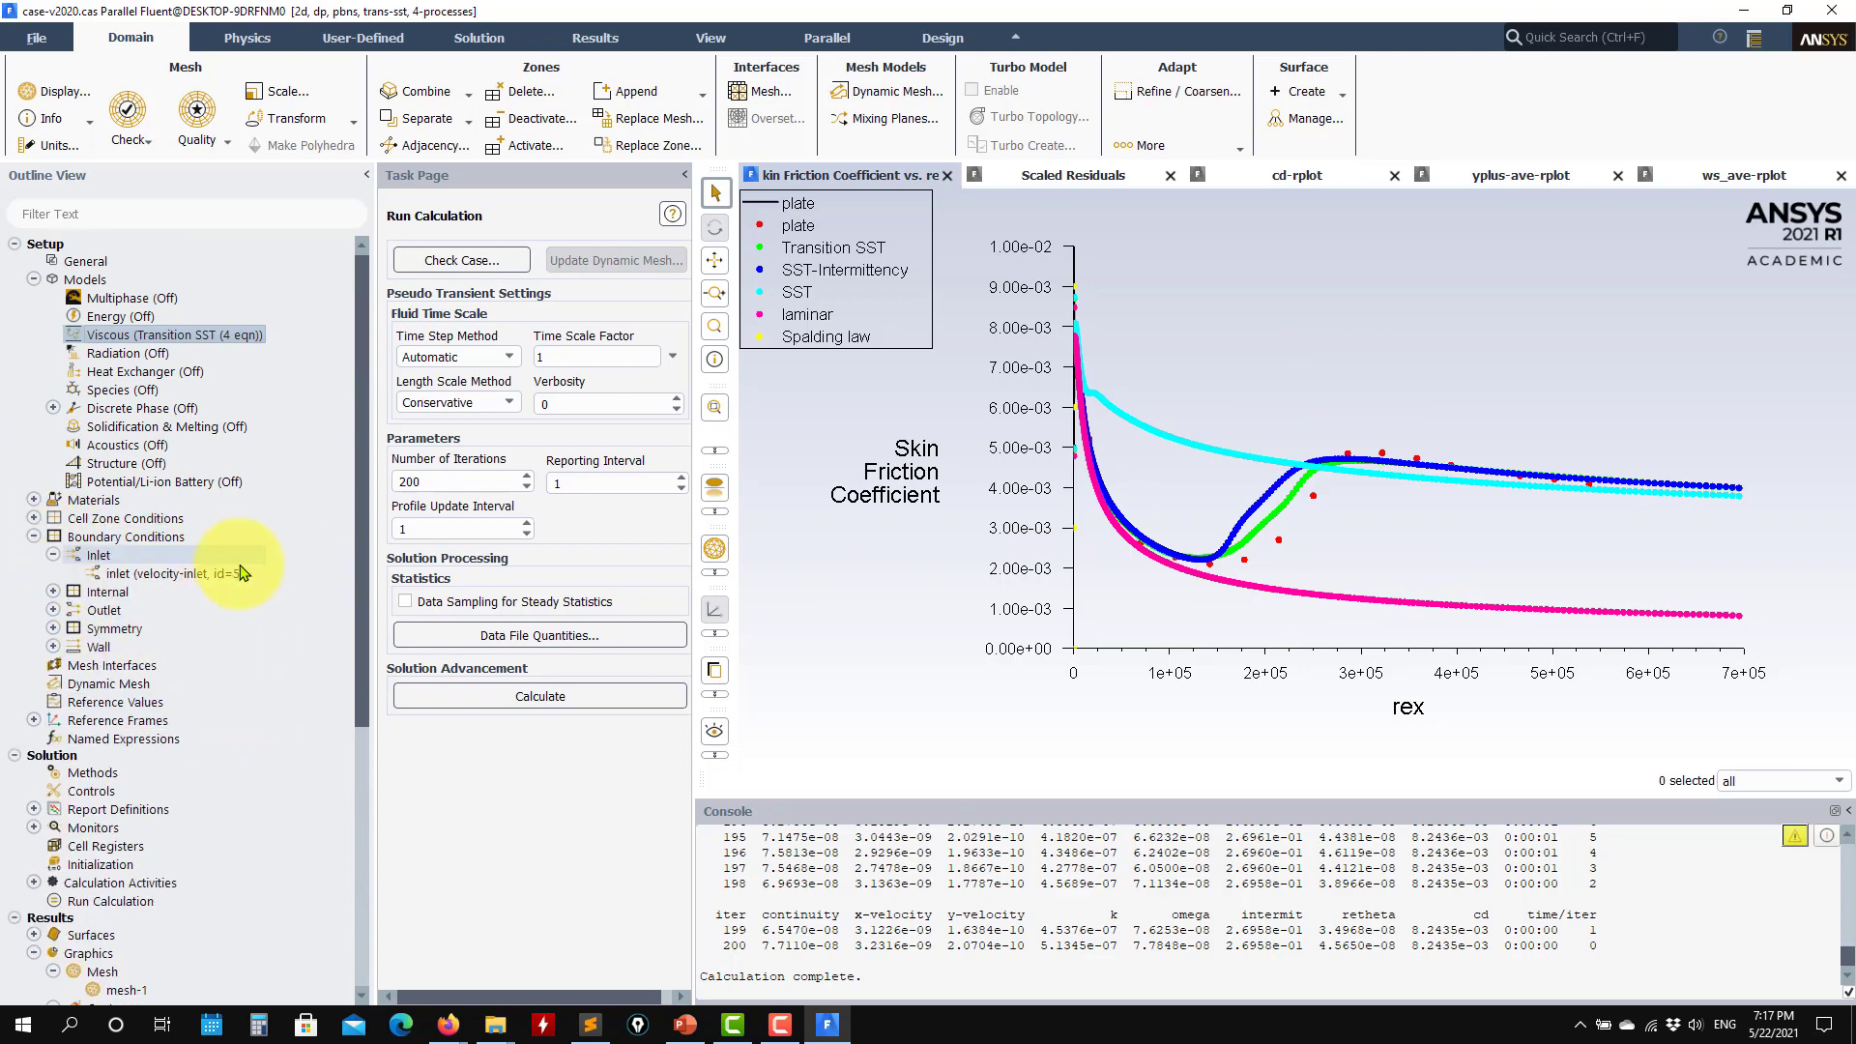
left_click(123, 574)
double_click(123, 575)
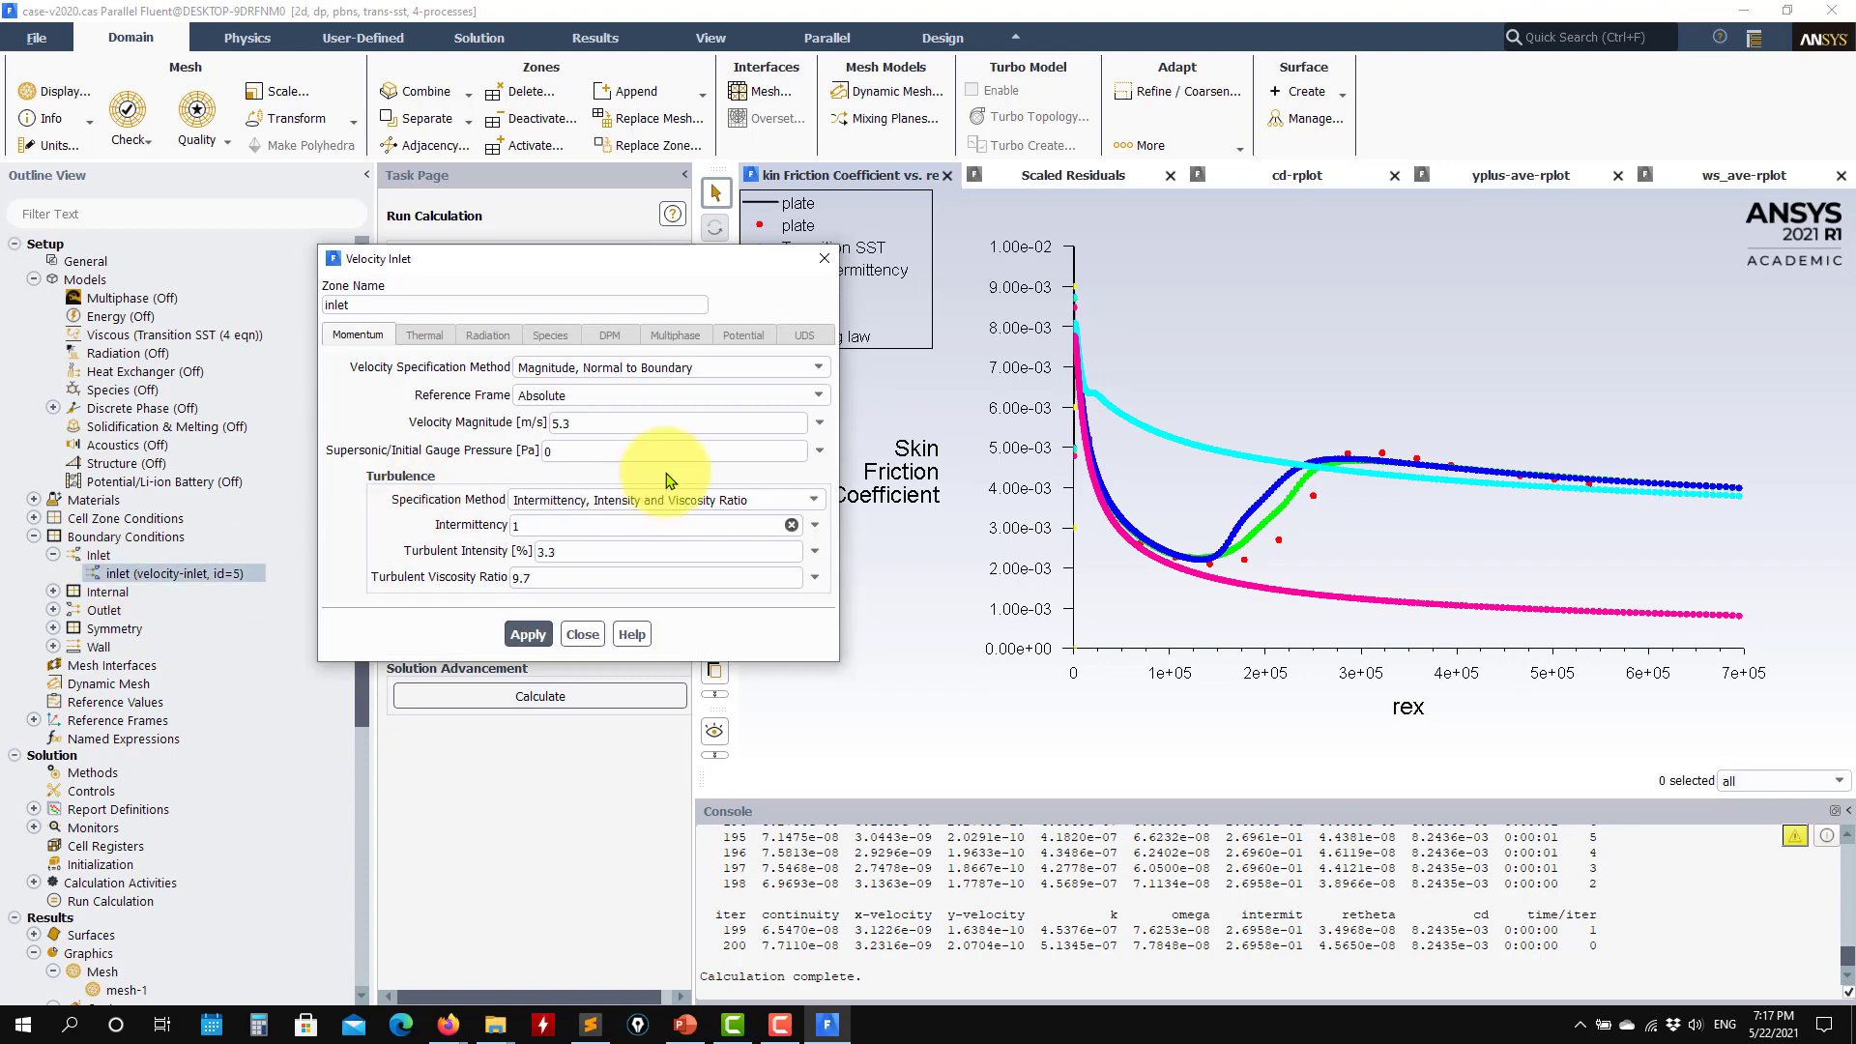